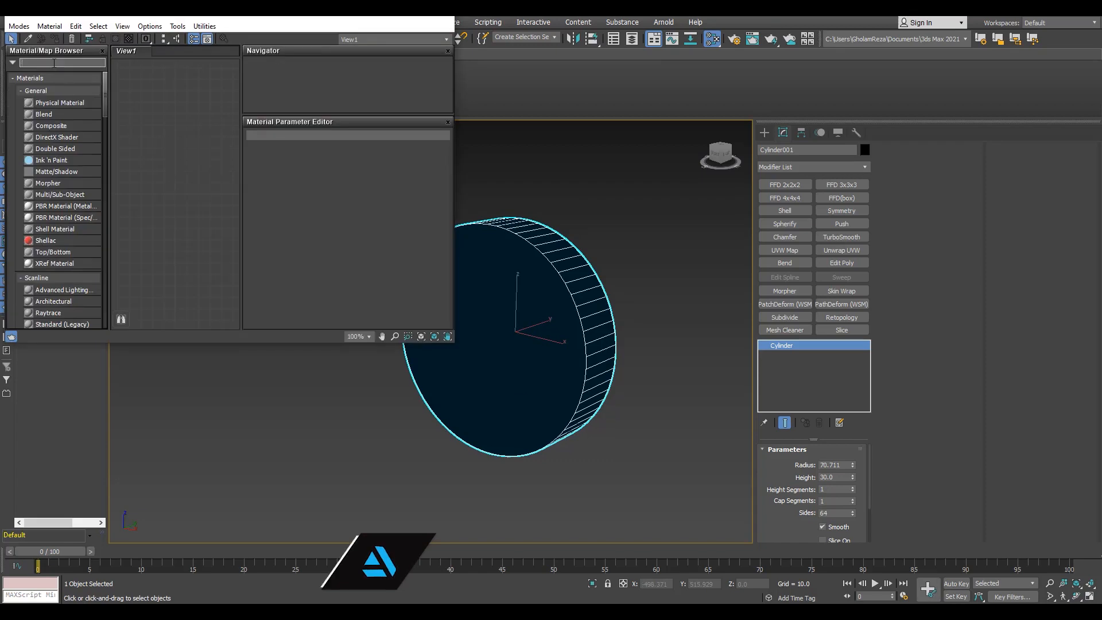
Convert the cylinder to Editable Poly and delete its rear cap polygon.
middle_click_drag(484, 313, 424, 381)
key("w")
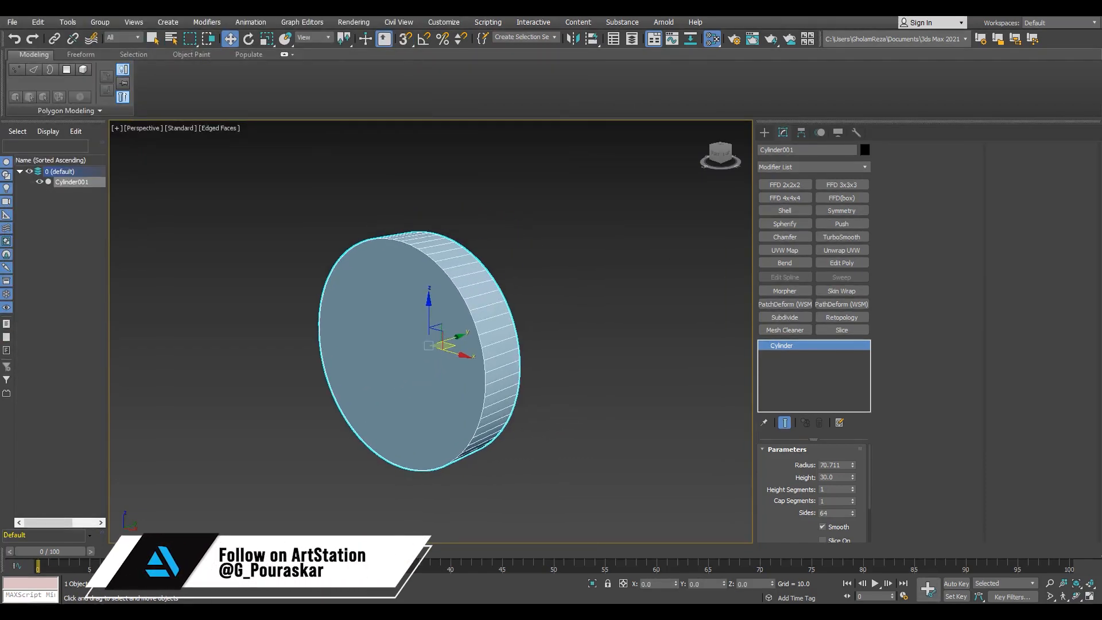
middle_click_drag(563, 340, 551, 361)
right_click(551, 362)
key("4")
left_click(371, 334)
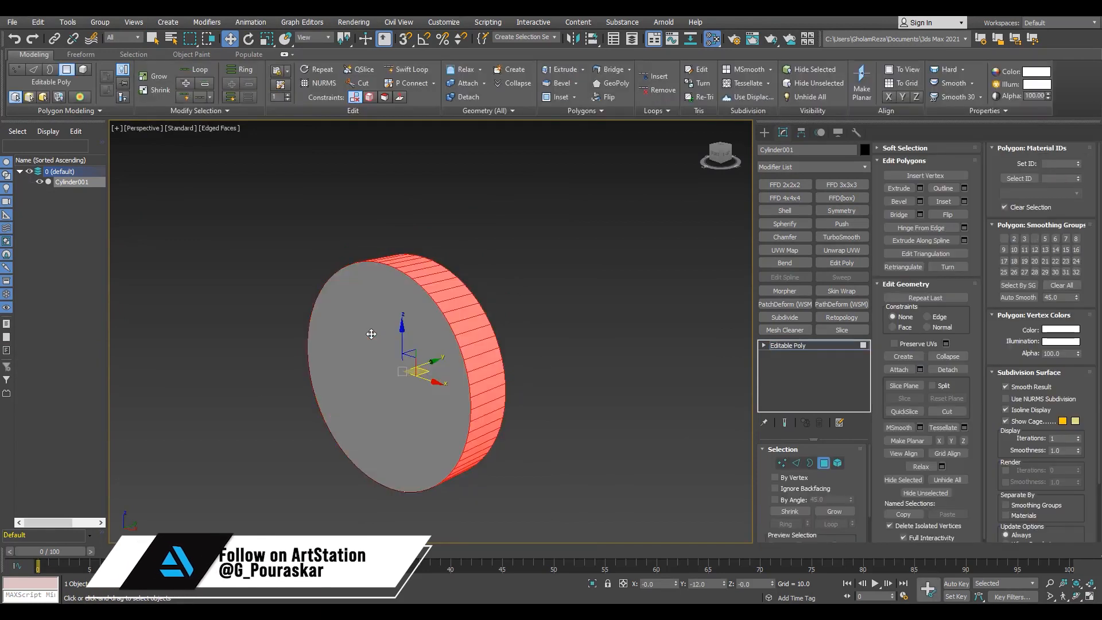
key("Delete")
Extend the cylinder's open rear border with scaled and moved extrusions into a stepped flange, a long barrel section and a wider end rim.
key("3")
left_click(324, 404)
left_click_drag(396, 373, 430, 346, "shift")
key("w")
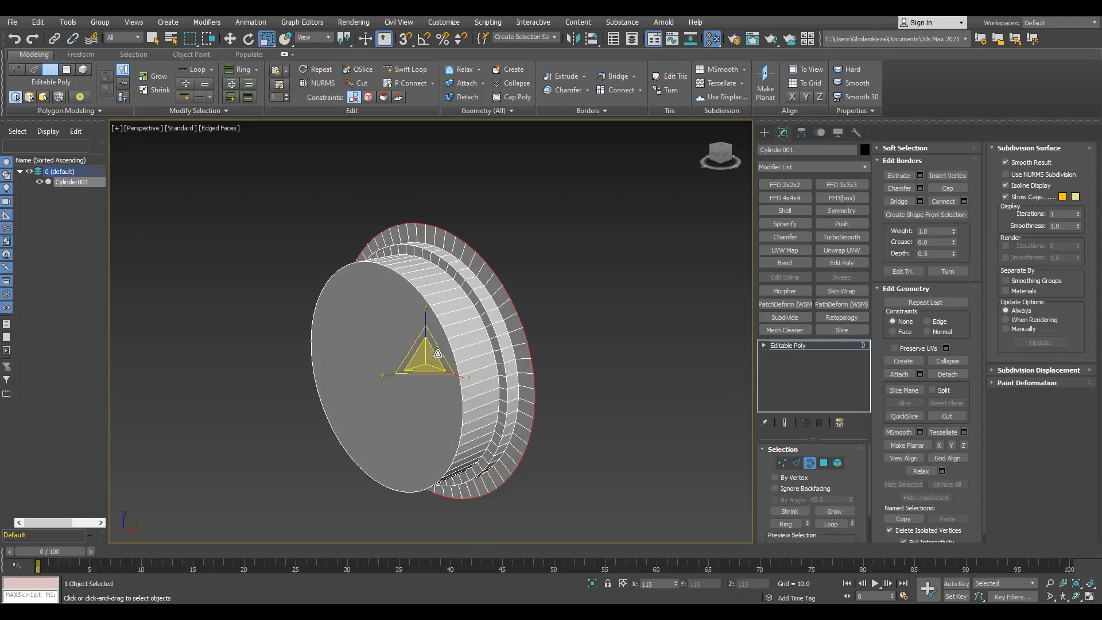
key("w")
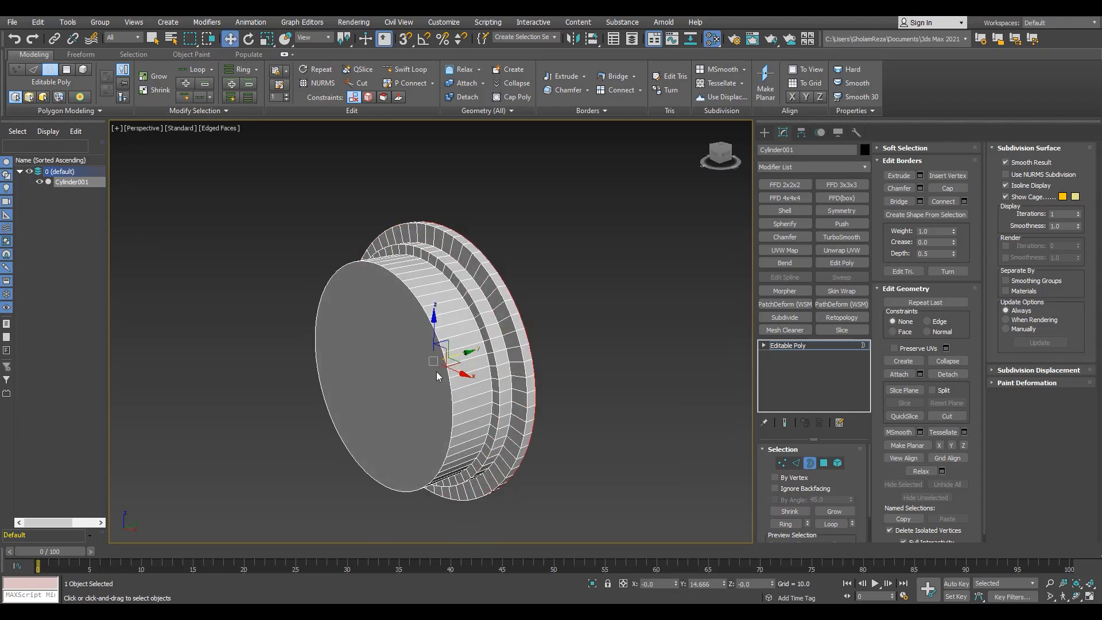
left_click_drag(438, 357, 495, 343, "shift")
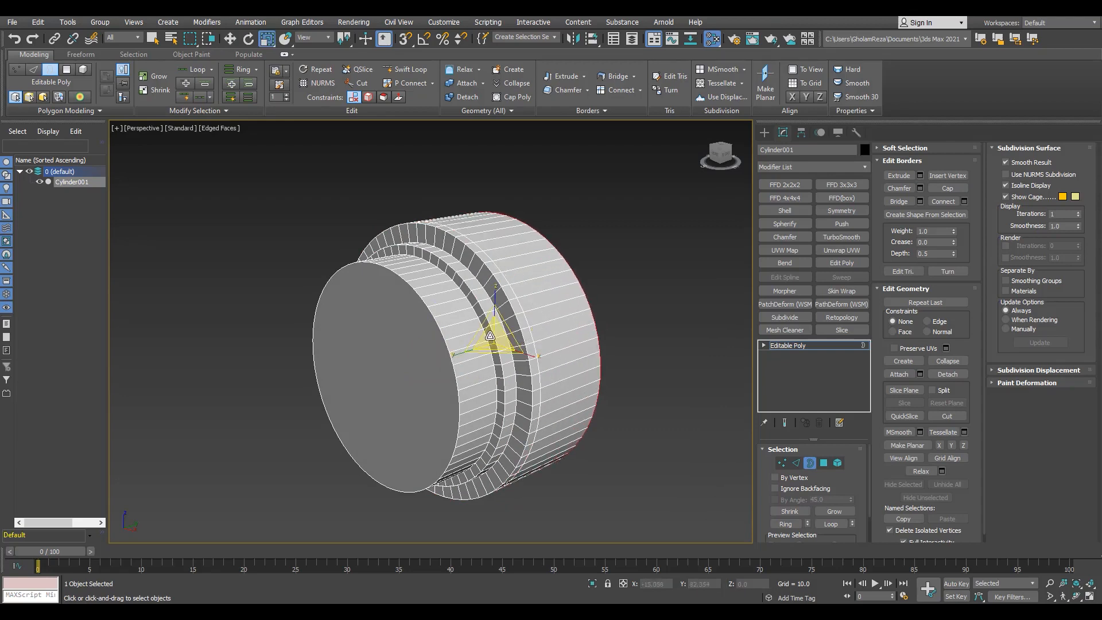
left_click_drag(524, 334, 437, 355, "shift")
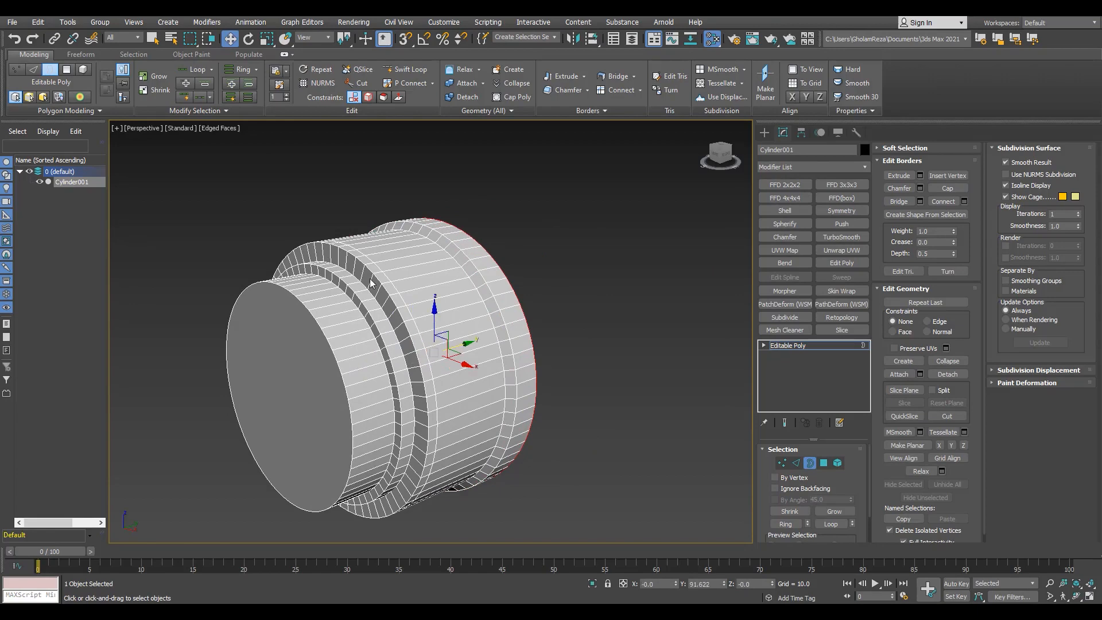
Bevel the narrow polygon loop just behind the front flange outward with a height of 5, forming a raised ring.
scroll(370, 283, "up", 3)
left_click(344, 268)
key("4")
left_click(336, 282)
left_click(343, 311, "shift")
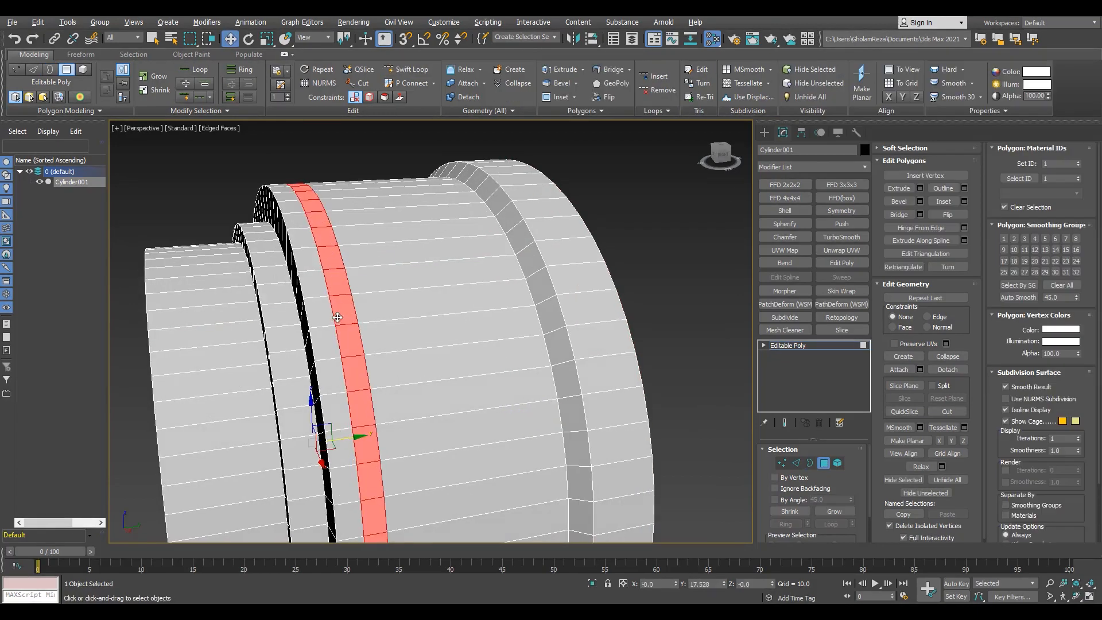
left_click(920, 201)
left_click(451, 337)
left_click(480, 359)
right_click(440, 371)
middle_click_drag(405, 364, 448, 365, "alt")
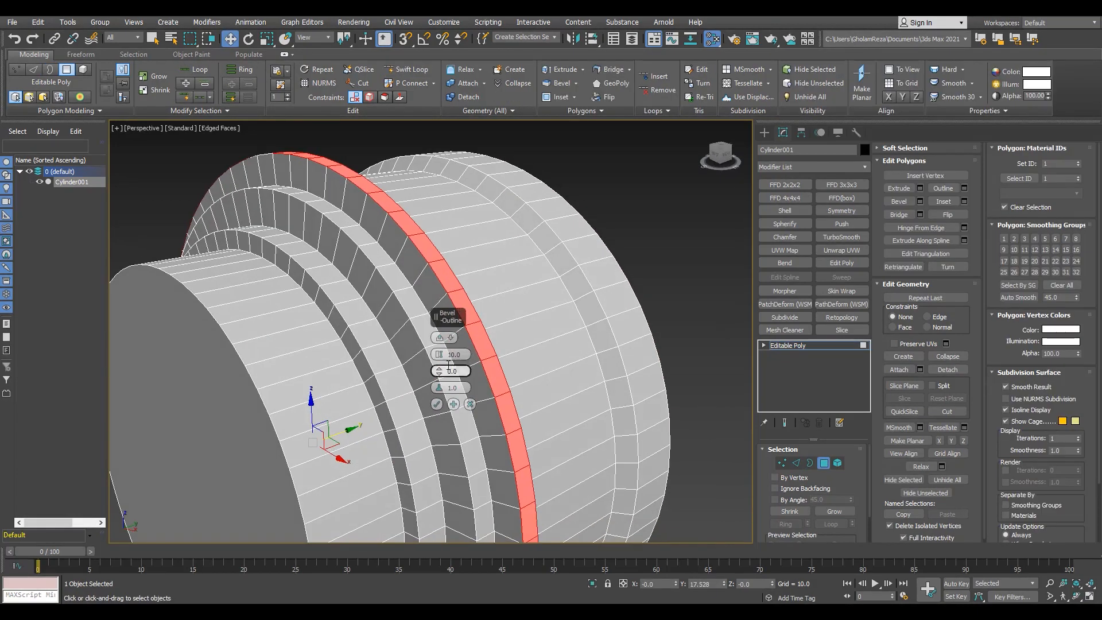
type("5")
key("Return")
left_click(437, 404)
Connect the ring of lengthwise edges around the barrel section with 7 segments.
scroll(373, 310, "down", 5)
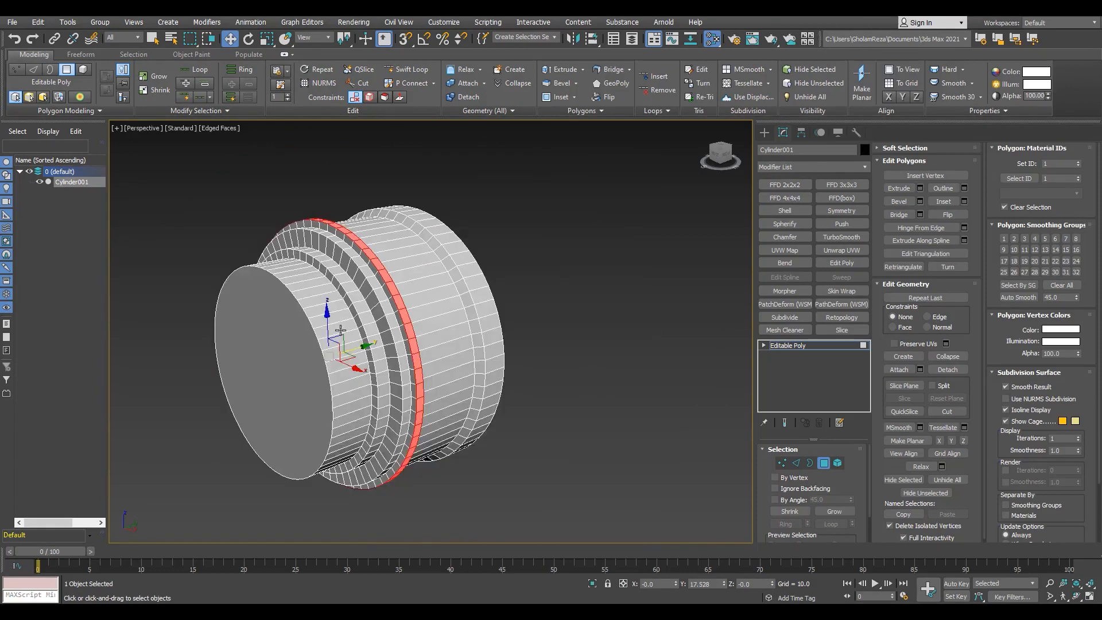
middle_click_drag(368, 313, 350, 316, "alt")
scroll(360, 278, "up", 4)
key("2")
left_click(381, 270)
left_click(384, 285, "shift")
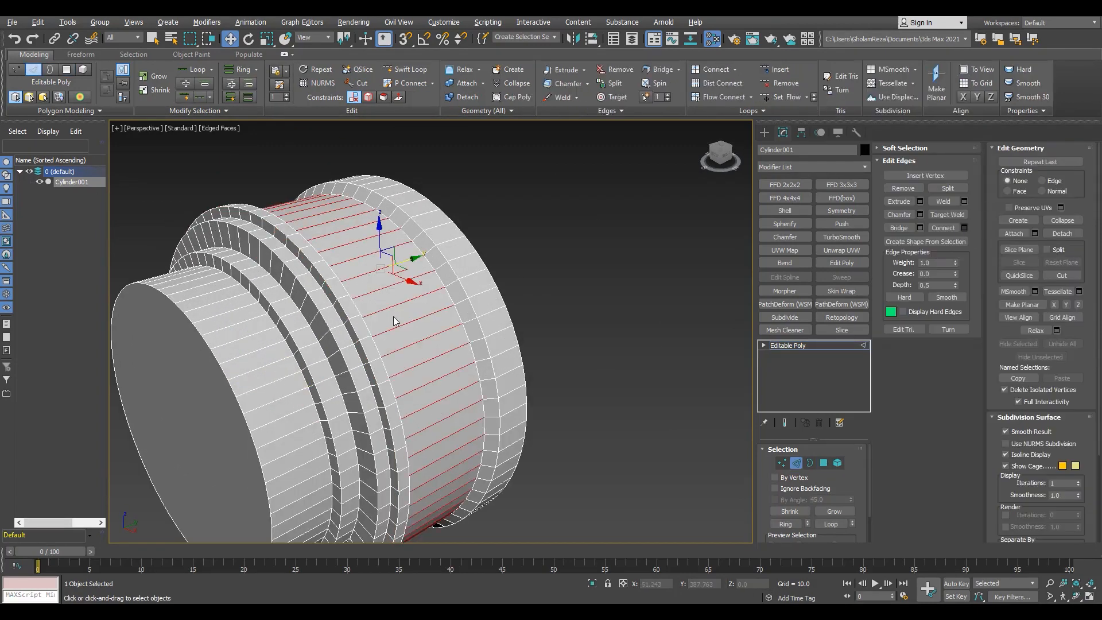
key("ctrl+shift+e")
left_click(440, 336)
left_click(440, 335)
left_click(440, 336)
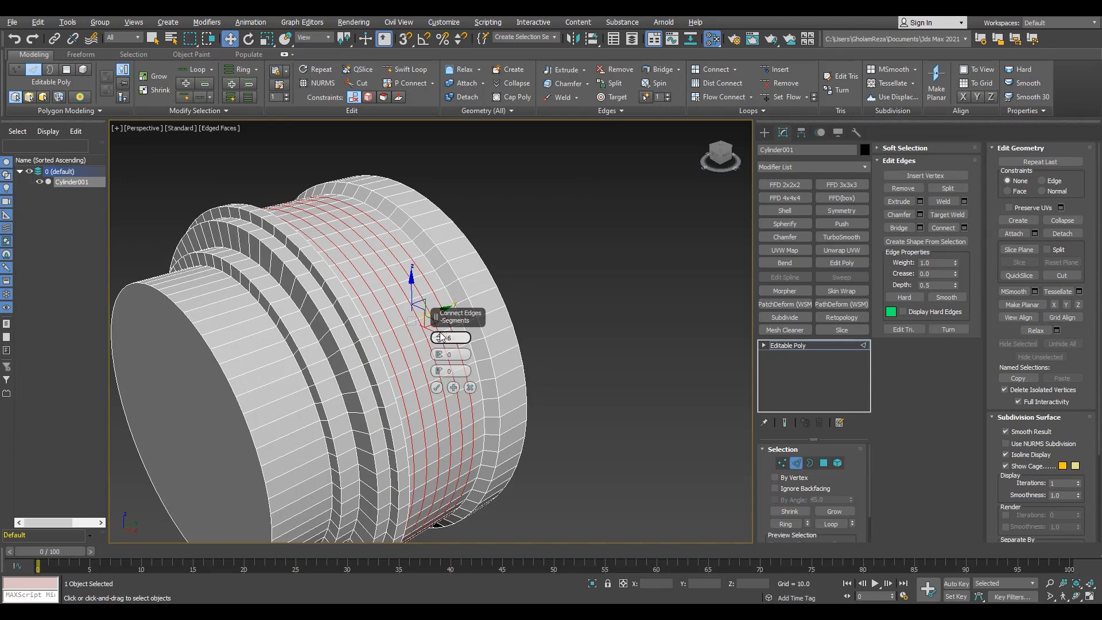
middle_click_drag(367, 351, 287, 355, "alt")
scroll(403, 339, "up", 3)
left_click(440, 336)
left_click(437, 388)
Bevel the barrel's first polygon loop, next to the raised ring, with height 2 and outline -1.
key("4")
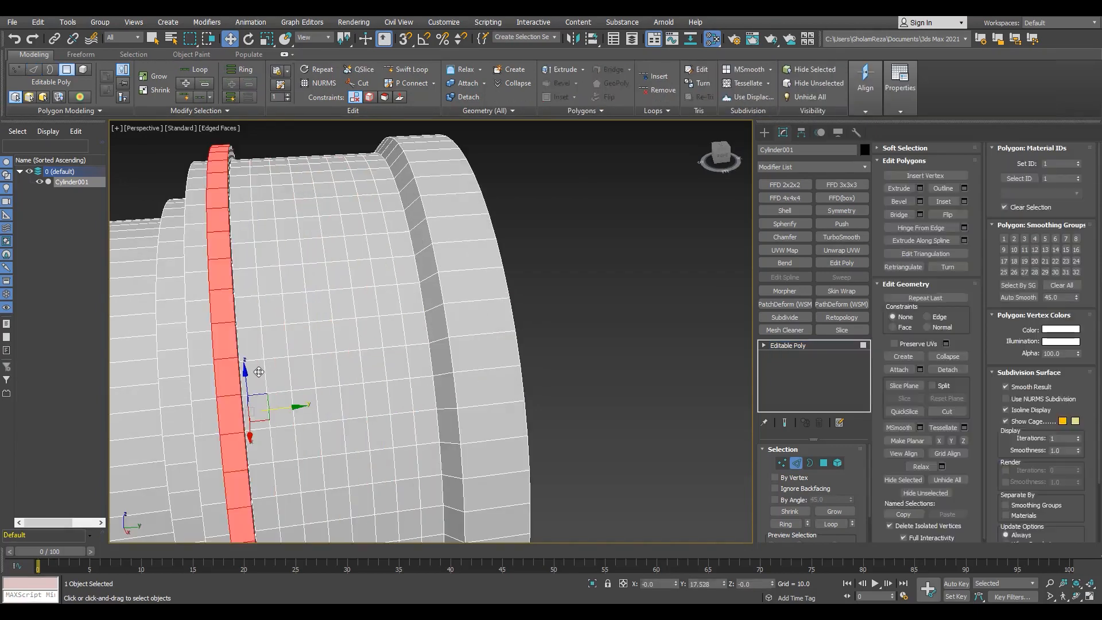
left_click(253, 379)
left_click(252, 347, "shift")
left_click(278, 372, "ctrl")
left_click(273, 342, "ctrl")
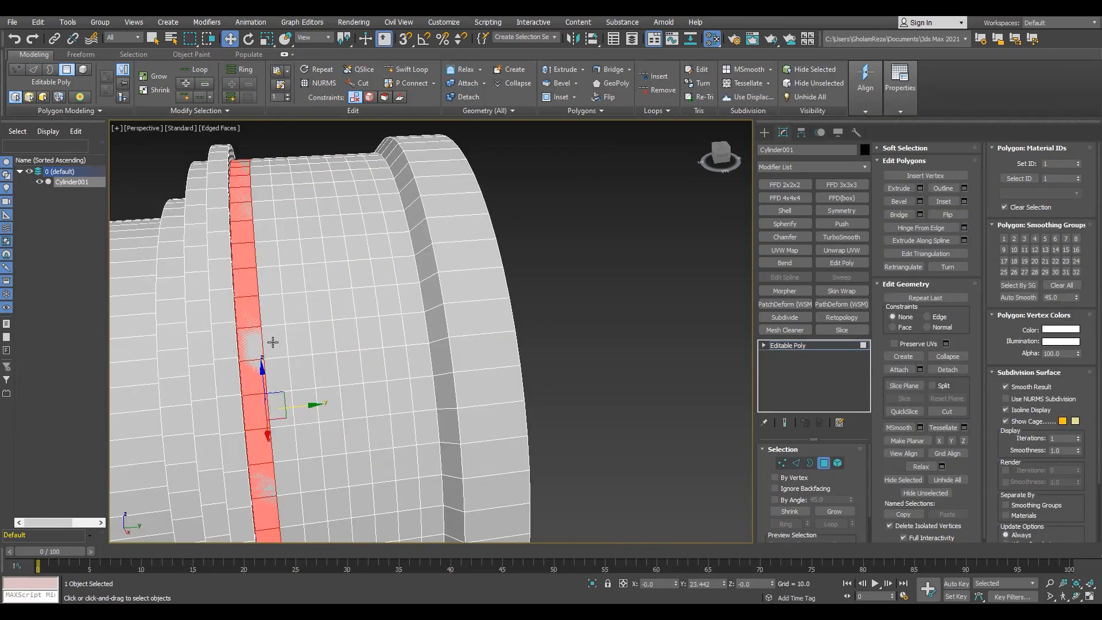
key("ctrl+shift+b")
scroll(272, 342, "up", 3)
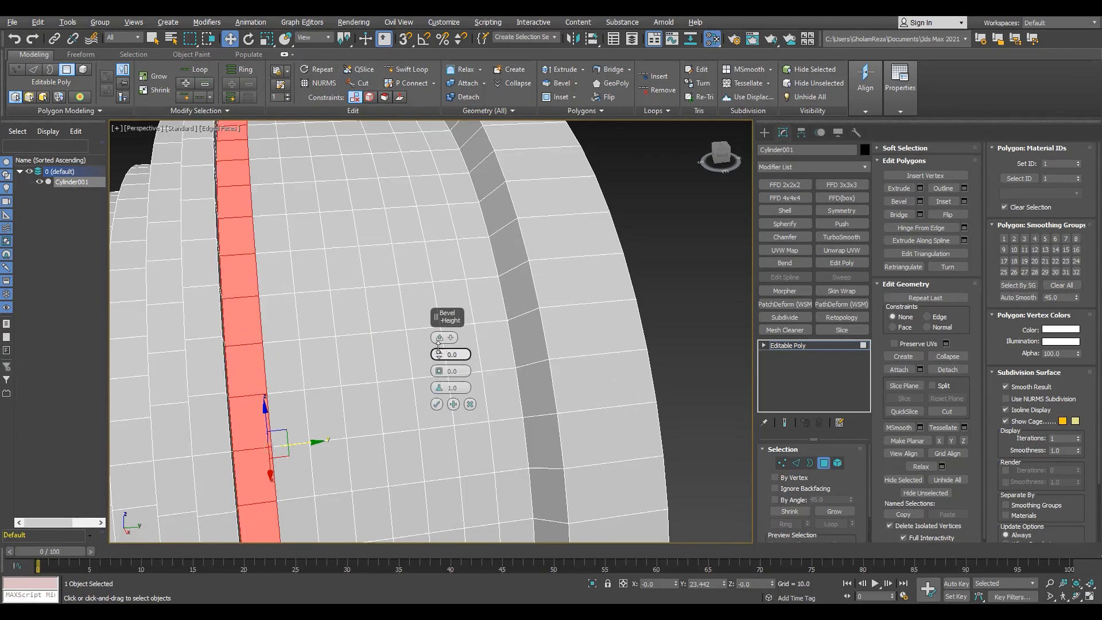
left_click_drag(439, 347, 438, 337)
middle_click_drag(338, 305, 322, 255, "alt")
left_click_drag(440, 371, 439, 384)
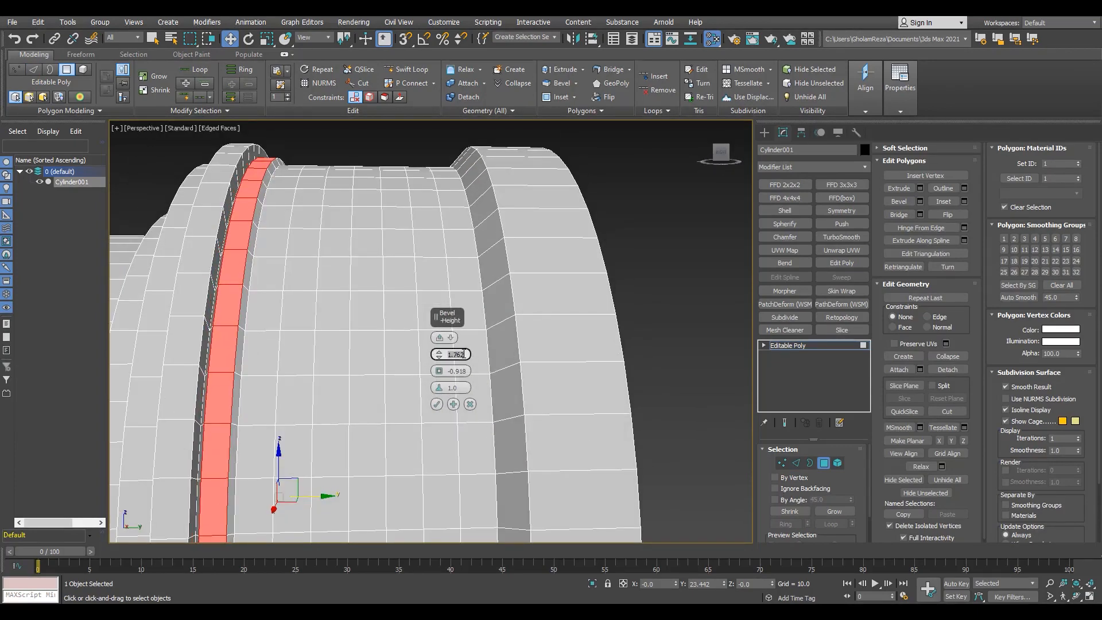
left_click(437, 404)
Repeat the same bevel separately on each of the seven remaining polygon loops across the barrel section.
left_click(292, 355)
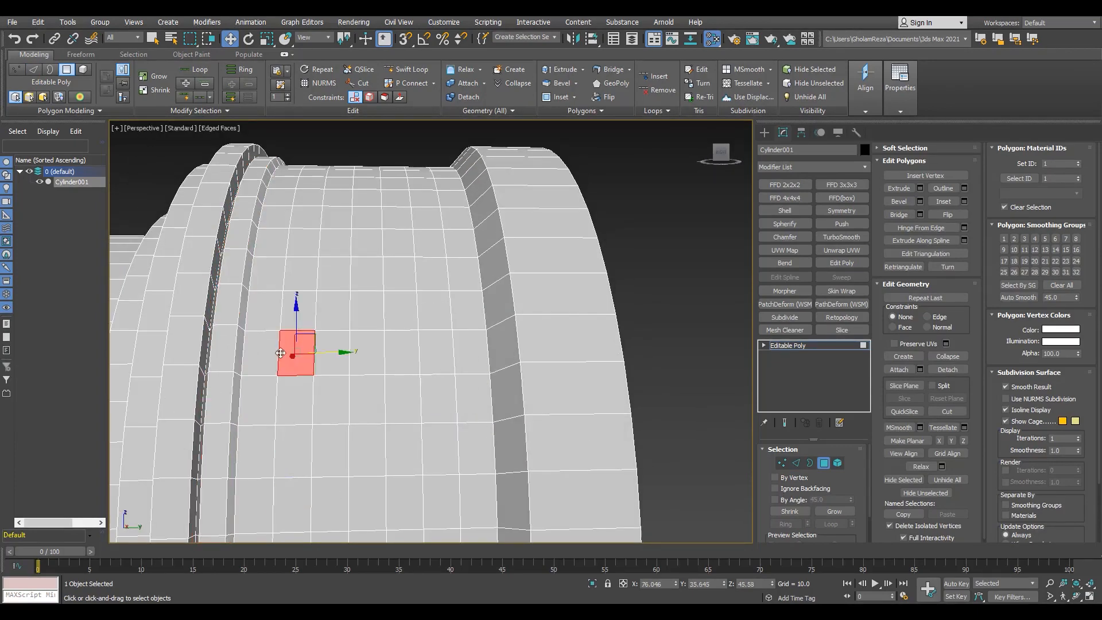
left_click(263, 351)
left_click(264, 320, "shift")
key(";")
left_click(297, 305)
left_click(298, 274, "shift")
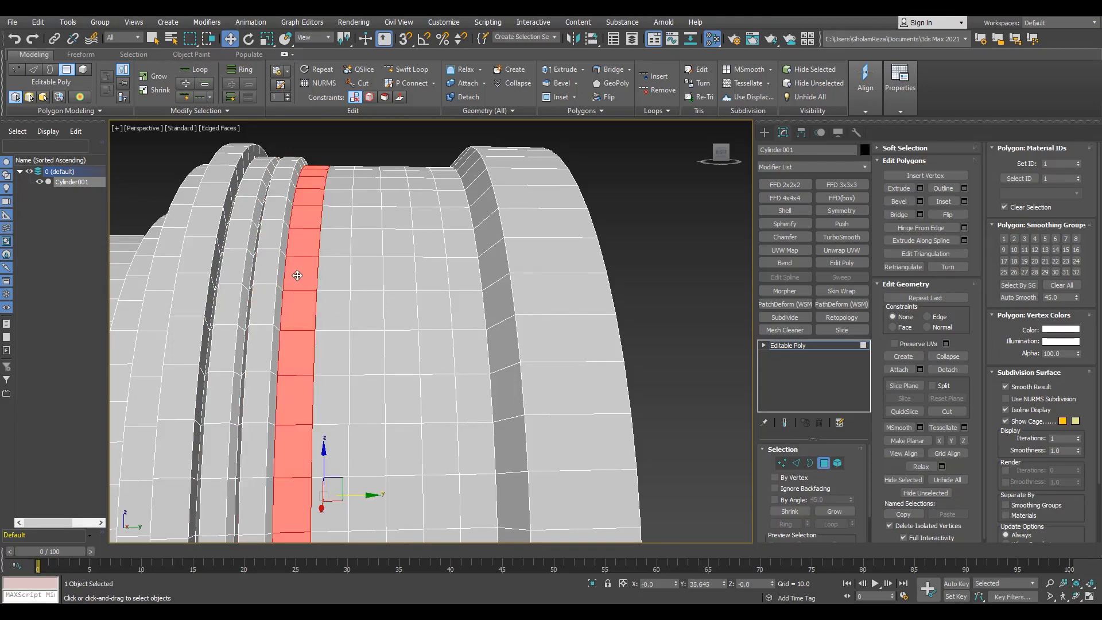
key(";")
left_click(340, 326)
left_click(338, 283, "shift")
key(";")
left_click(363, 311)
left_click(364, 272, "shift")
key(";")
left_click(400, 313)
left_click(397, 280, "shift")
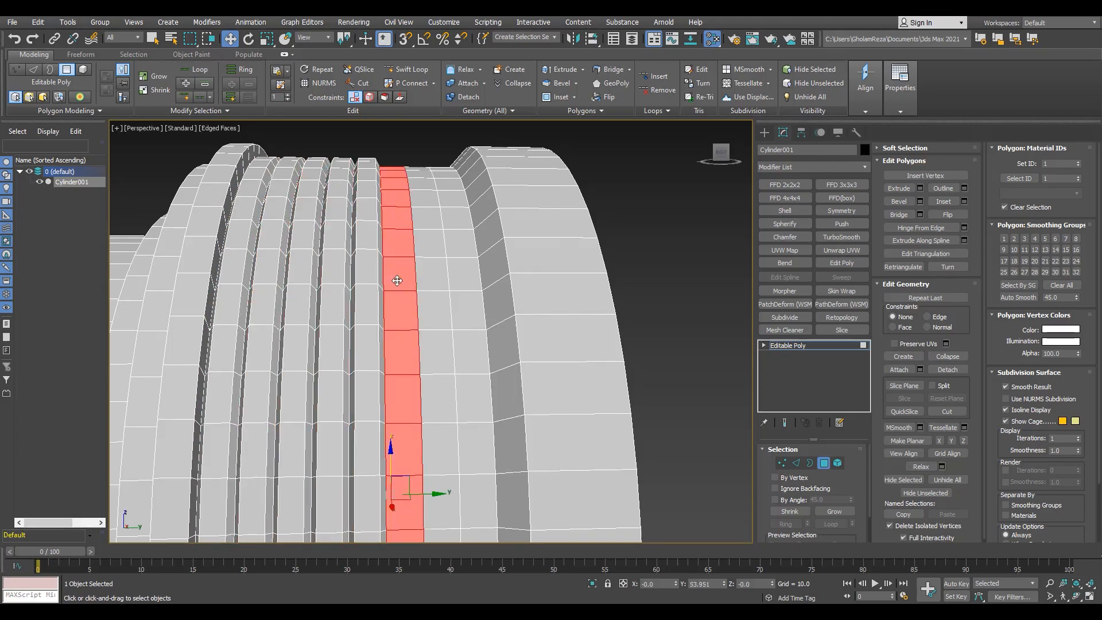
key(";")
left_click(436, 311)
left_click(426, 273, "shift")
key(";")
left_click(469, 309)
left_click(463, 277, "shift")
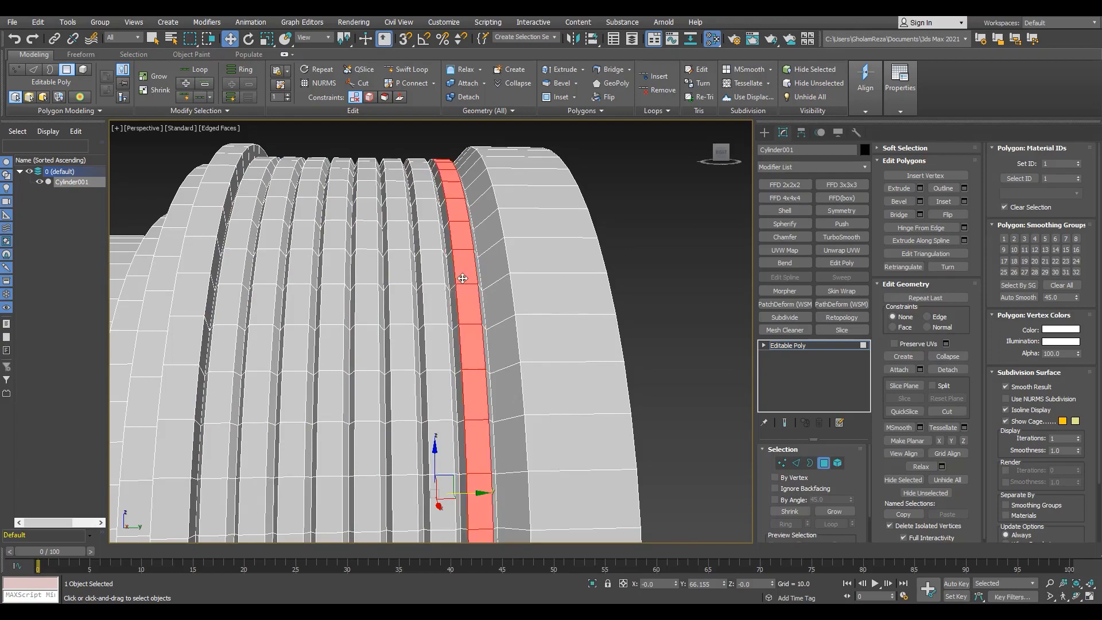
key(";")
Delete the front cap polygon of the body to open its front end.
scroll(463, 279, "down", 4)
left_click(566, 276)
key("F4")
middle_click_drag(342, 319, 391, 315, "alt")
scroll(344, 353, "up", 5)
key("F4")
left_click(320, 323)
middle_click_drag(315, 386, 391, 246)
key("Delete")
Extrude the front opening's border inward with scaled and moved extrusions to form a recessed face with a small central hole.
key("3")
left_click(391, 246)
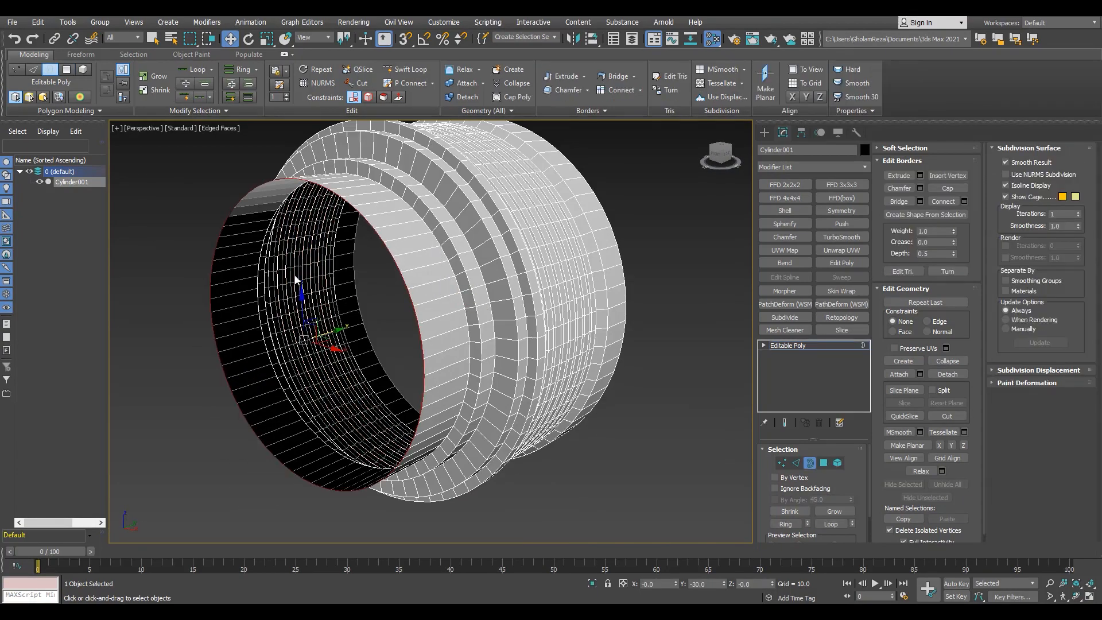
key("r")
middle_click_drag(295, 279, 336, 347, "alt")
left_click_drag(337, 324, 376, 378, "shift")
key("r")
scroll(377, 299, "up", 4)
key("w")
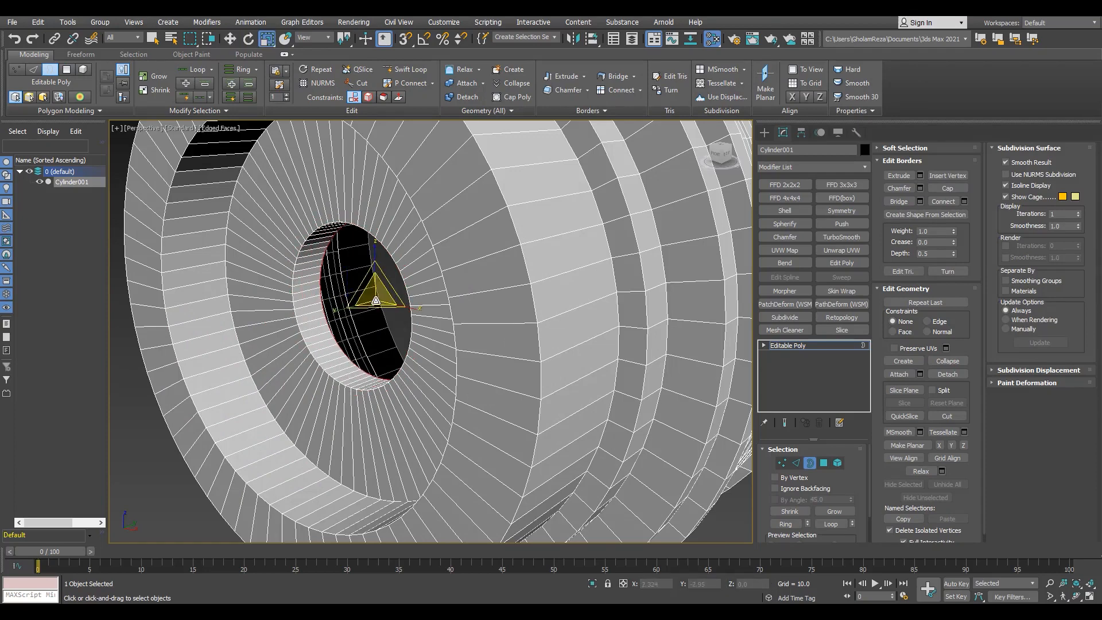
Examine the body's shape from several angles with the edge display turned off.
scroll(439, 342, "down", 4)
key("F4")
left_click(459, 321)
middle_click_drag(473, 313, 413, 298, "alt")
scroll(213, 289, "down", 4)
scroll(215, 287, "up", 5)
key("F4")
key("w")
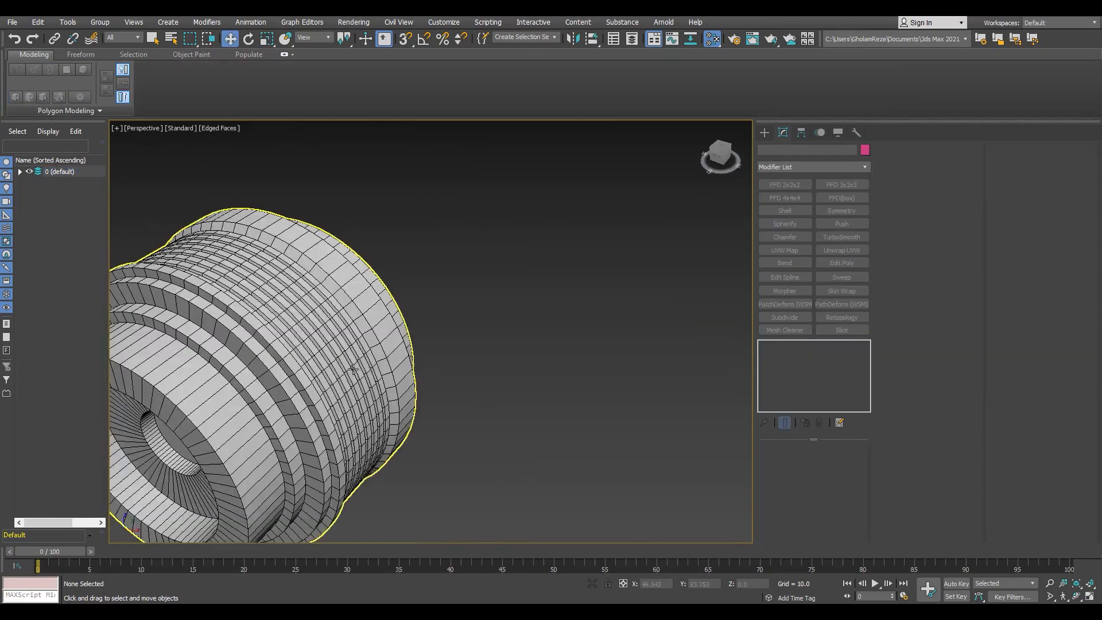
Detach the polygon loop at the body's rear rim as a separate object.
left_click(445, 244)
middle_click_drag(275, 276, 517, 264, "alt")
key("4")
scroll(451, 239, "up", 4)
left_click(448, 241)
left_click(465, 221, "shift")
left_click(947, 370)
left_click(588, 315)
Select the detached ring and center its pivot on the object.
left_click(788, 346)
left_click(439, 247)
scroll(460, 287, "down", 5)
left_click(802, 132)
left_click(812, 211)
left_click(811, 272)
left_click(812, 212)
Extrude the detached ring's open border backward along Y to form a long outer sleeve.
scroll(549, 291, "up", 8)
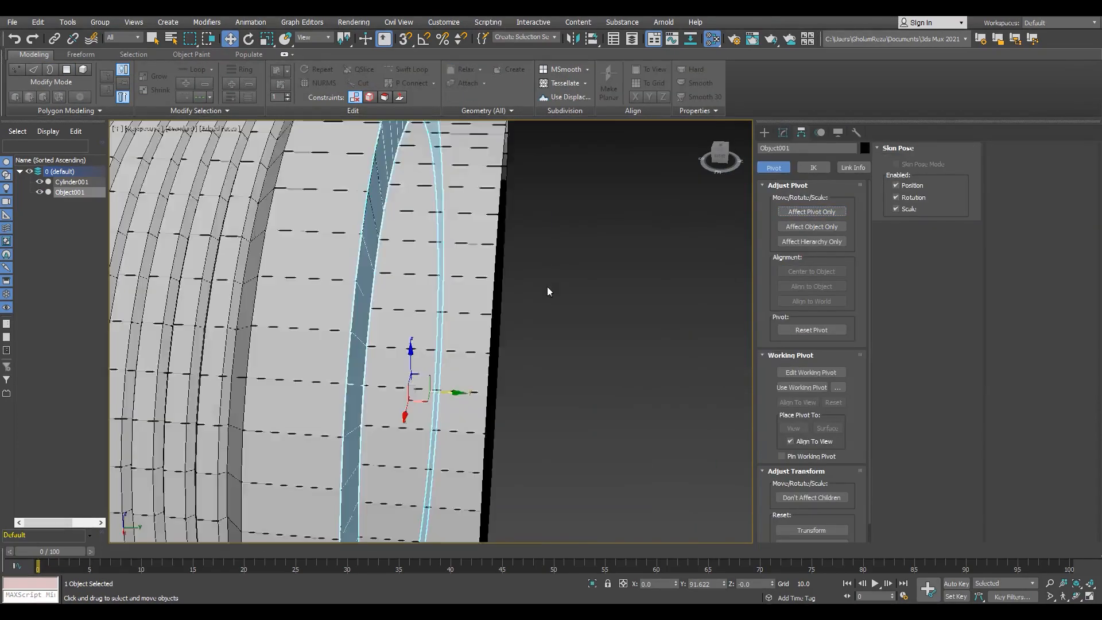
scroll(457, 329, "down", 4)
middle_click_drag(457, 330, 446, 388, "alt")
left_click_drag(446, 388, 664, 315)
key("3")
left_click(461, 365)
scroll(438, 324, "down", 3)
scroll(665, 314, "down", 3)
middle_click_drag(533, 290, 565, 304, "alt")
left_click_drag(586, 315, 643, 305)
Flip the normals of all sleeve polygons and add an edge loop near its front end with Swift Loop.
key("4")
key("ctrl+a")
left_click(1007, 300)
scroll(477, 300, "up", 4)
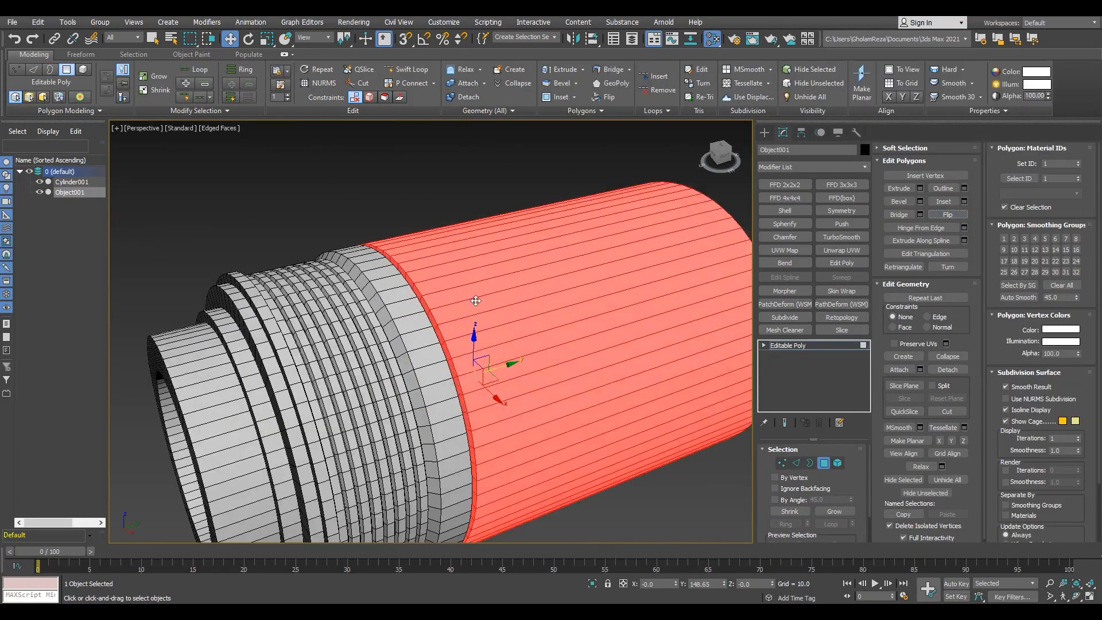
key("4")
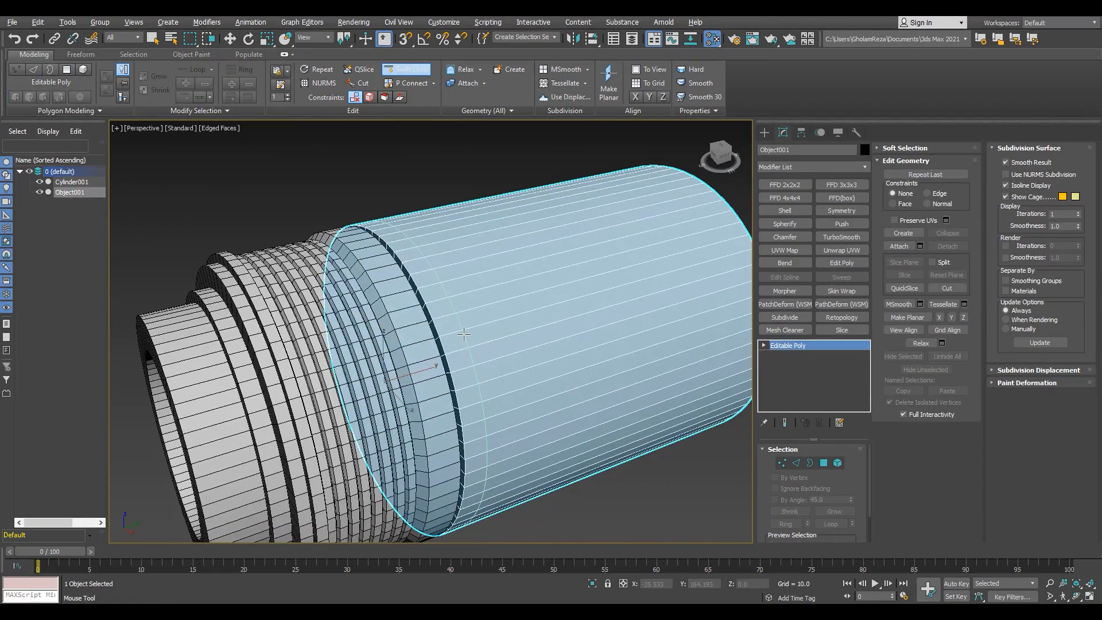
key("w")
Isolate the sleeve and bevel groups of four polygons at the top, right, bottom and left of its front ring face.
key("f")
key("alt+q")
scroll(446, 201, "down", 4)
key("4")
scroll(470, 206, "up", 4)
left_click(468, 207)
left_click(513, 216, "ctrl")
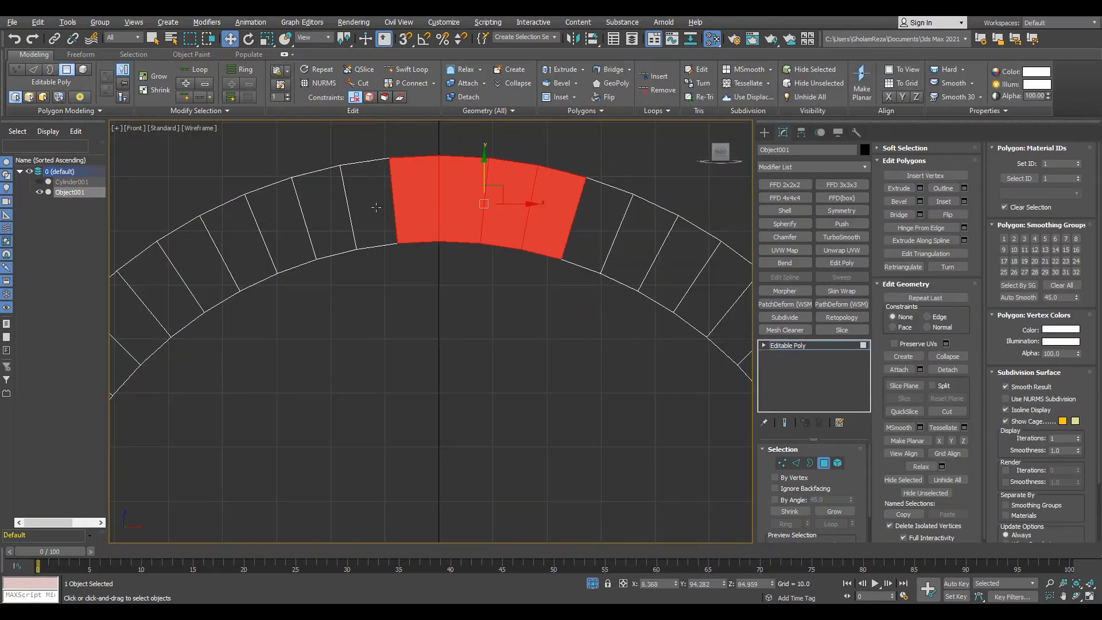
scroll(376, 207, "down", 5)
scroll(519, 314, "up", 4)
left_click(519, 313)
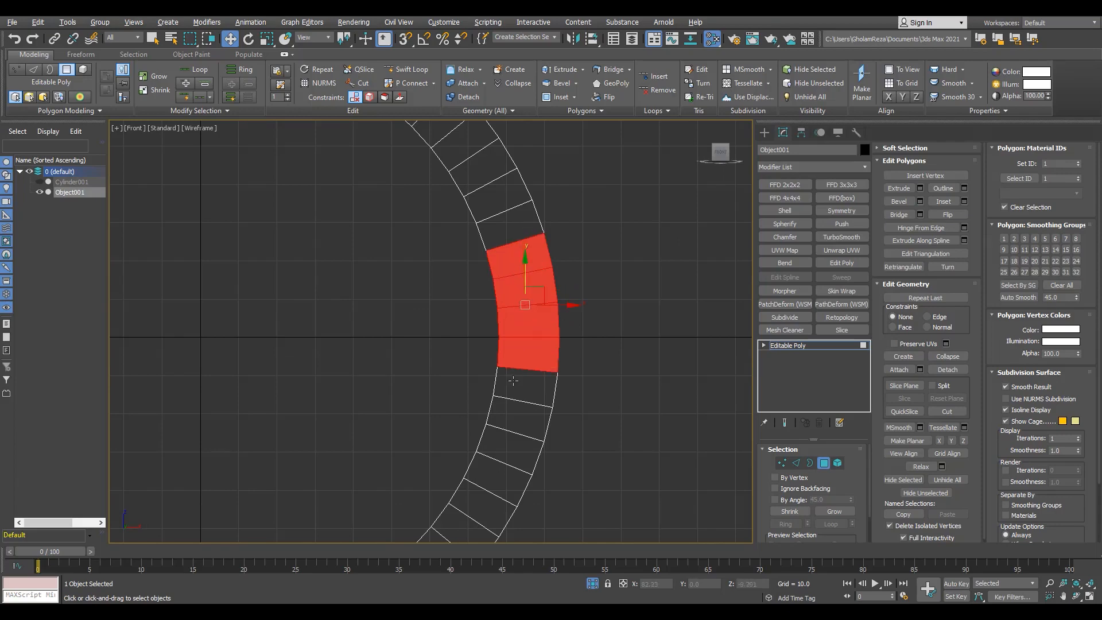
scroll(513, 380, "down", 4)
scroll(592, 429, "up", 4)
left_click(591, 429)
scroll(460, 445, "down", 4)
scroll(404, 370, "up", 6)
left_click(409, 398)
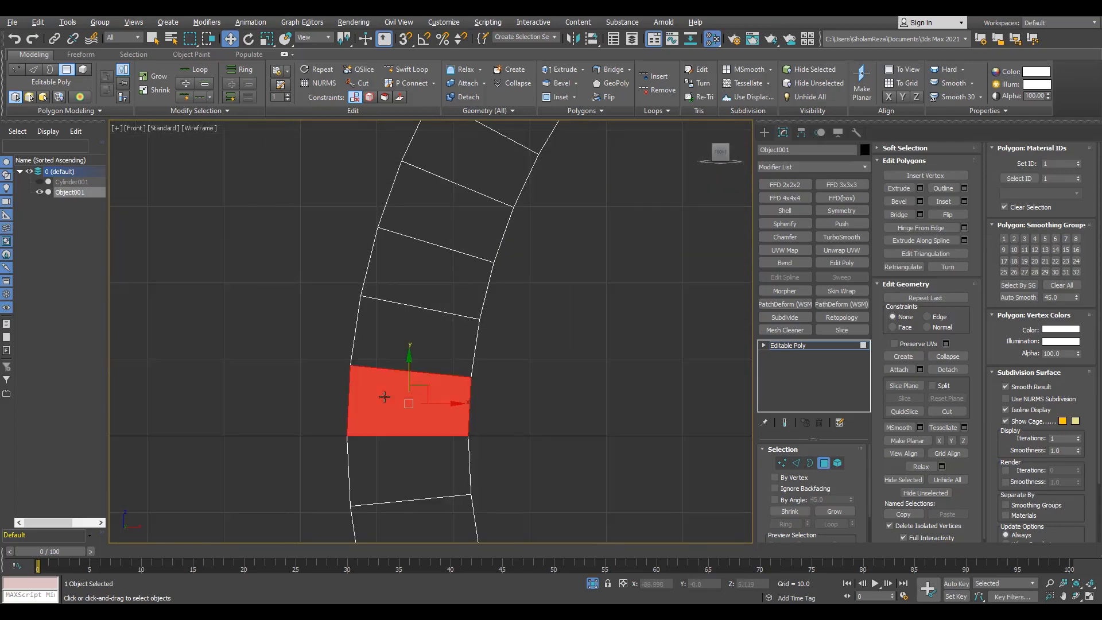
left_click(416, 342, "ctrl")
left_click(421, 277, "ctrl")
scroll(421, 277, "down", 2)
key("p")
middle_click_drag(464, 466, 499, 383, "alt")
left_click(920, 202)
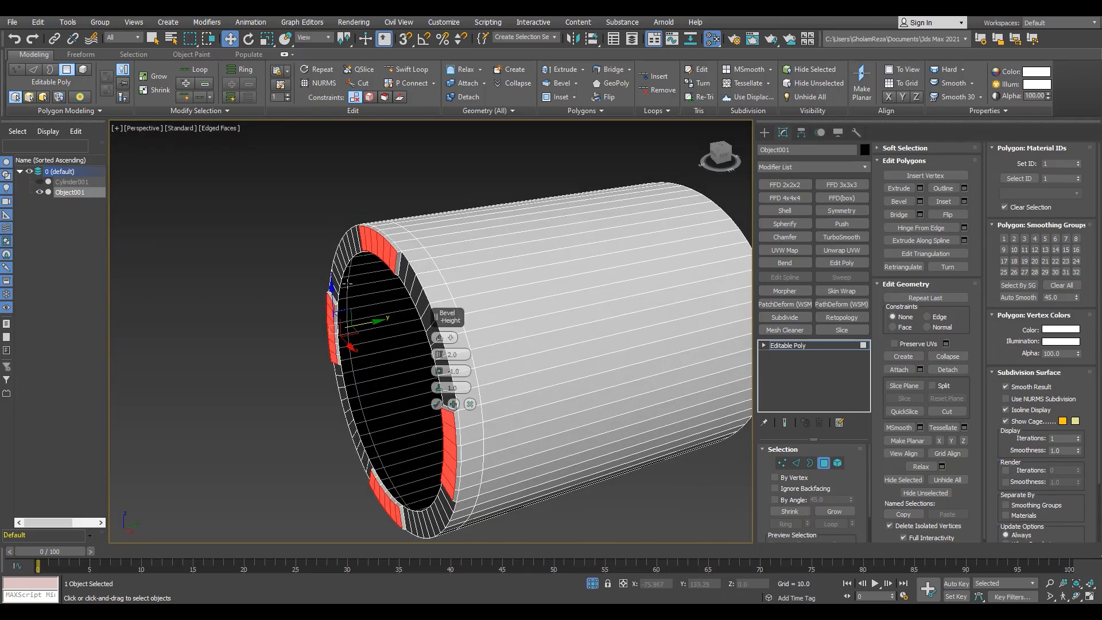
scroll(454, 286, "up", 5)
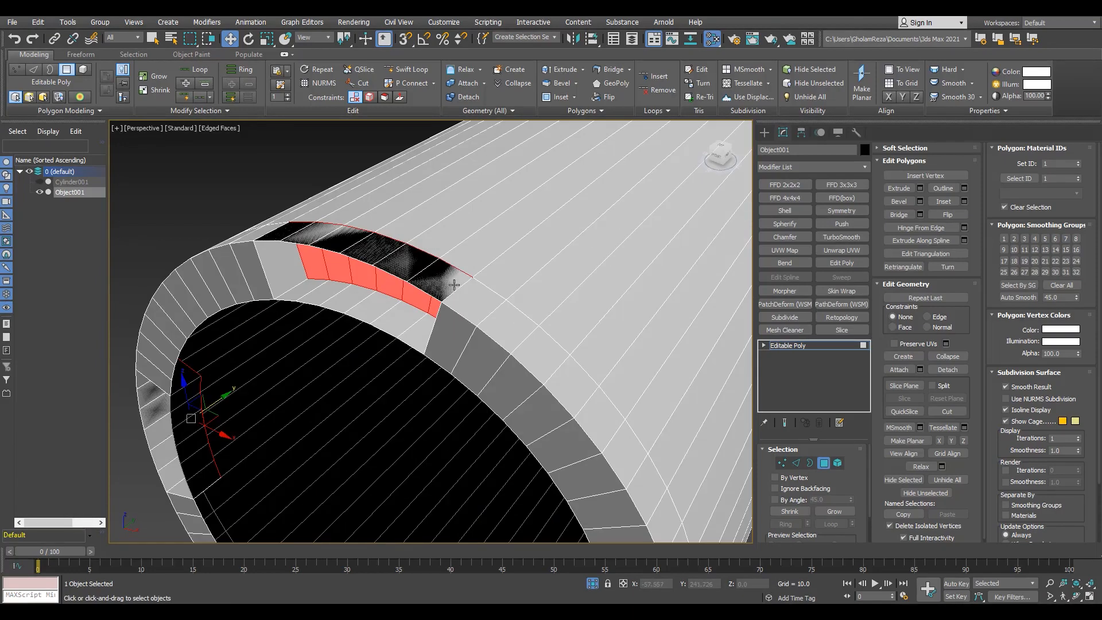
Delete the overlapping polygons along the walls of the recessed notches at the sleeve's front ring.
left_click(452, 285)
left_click(408, 264, "ctrl")
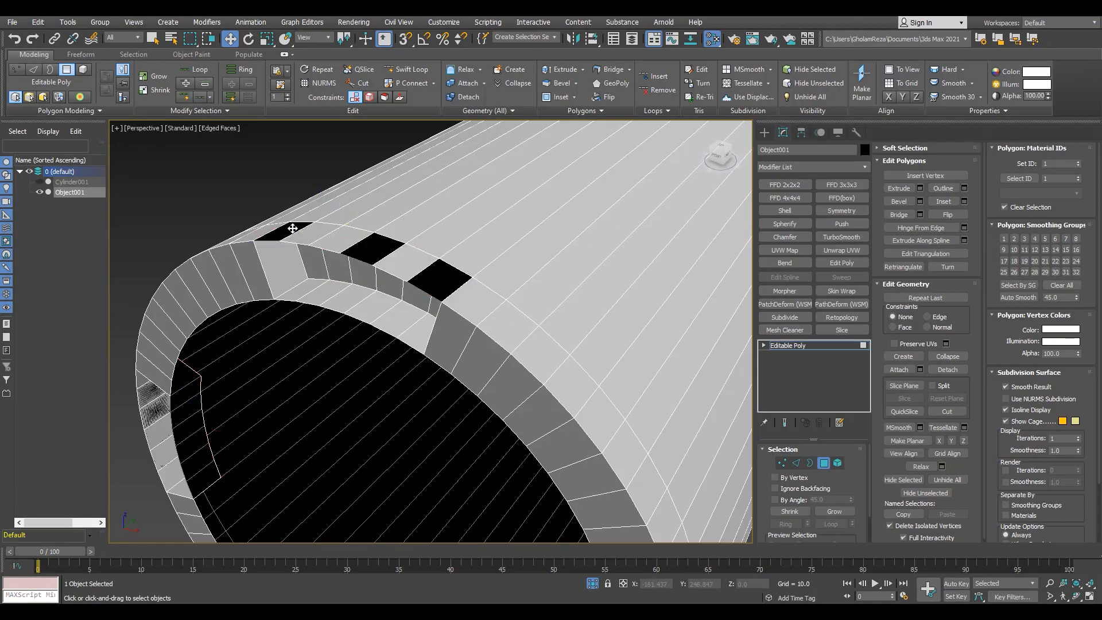
left_click_drag(293, 228, 334, 250)
scroll(386, 286, "down", 4)
middle_click_drag(386, 286, 606, 195, "alt")
scroll(371, 238, "up", 8)
key("Delete")
scroll(309, 256, "down", 8)
scroll(516, 321, "up", 6)
key("4")
scroll(516, 322, "down", 5)
scroll(606, 195, "up", 5)
Select the inner front edges of the sleeve's raised sections, excluding the recessed ones, and extend them back to the notch depth with snapping.
key("2")
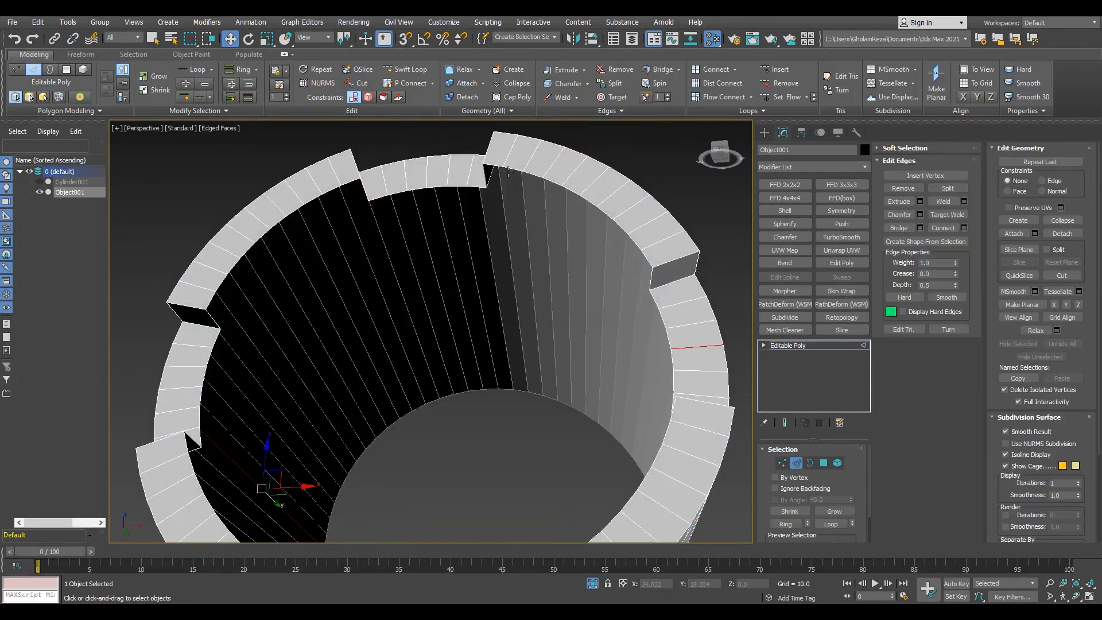
middle_click_drag(456, 172, 443, 229, "alt")
left_click_drag(443, 229, 487, 198)
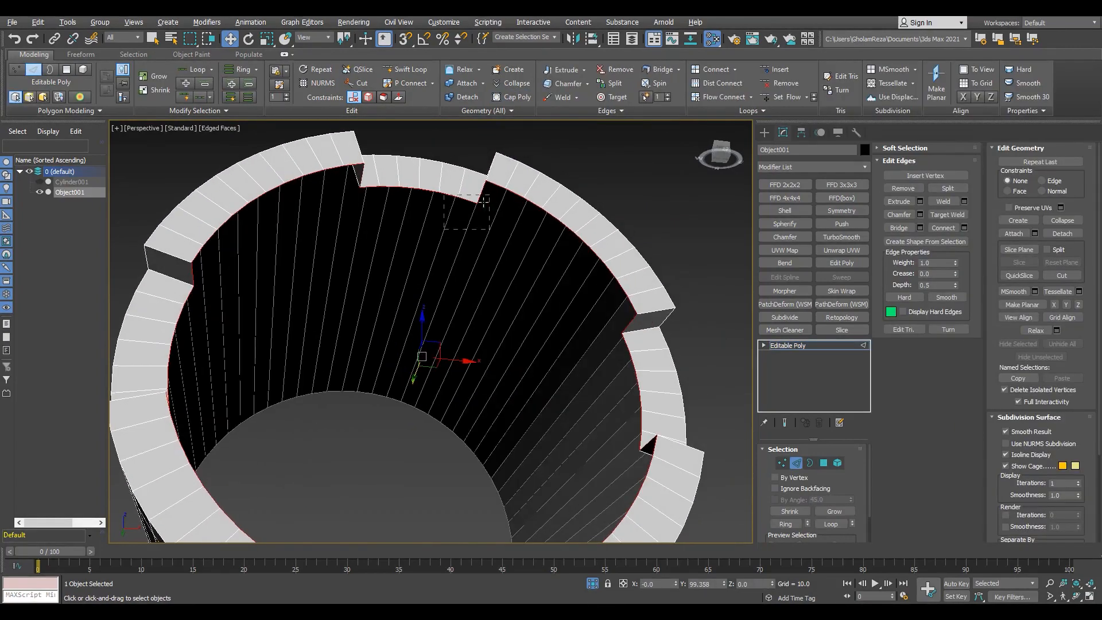
middle_click_drag(353, 184, 307, 355, "alt")
scroll(261, 339, "up", 2)
scroll(276, 322, "down", 8)
scroll(306, 350, "up", 5)
left_click_drag(304, 344, 365, 381, "alt")
scroll(422, 358, "down", 5)
middle_click_drag(431, 361, 474, 327, "alt")
scroll(546, 359, "up", 5)
scroll(513, 264, "down", 5)
scroll(524, 210, "up", 5)
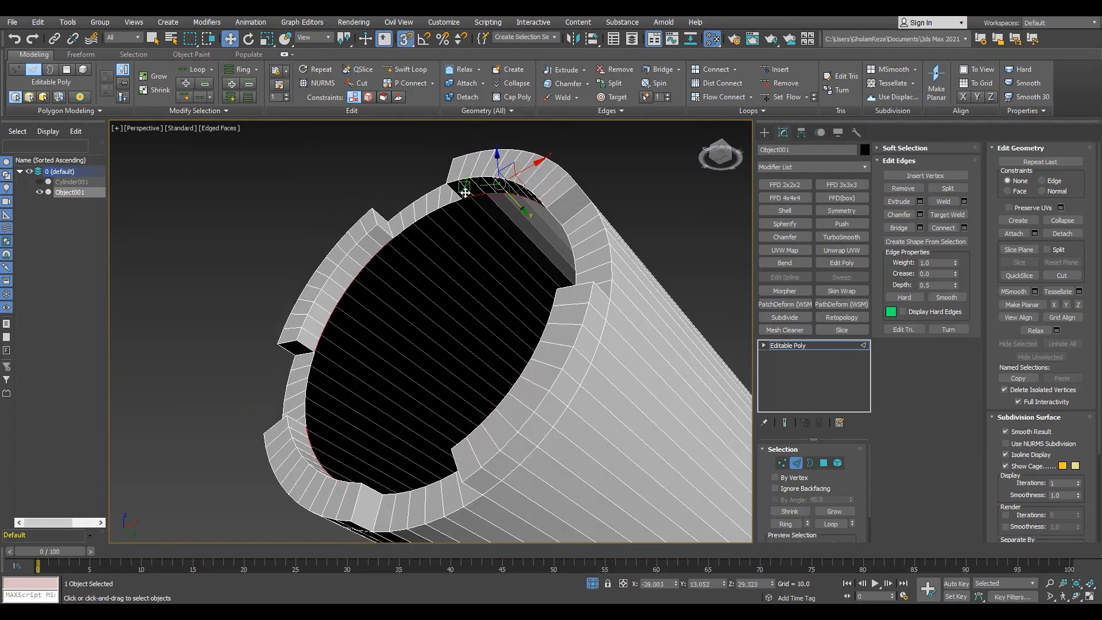
key("s")
Select all vertices of the sleeve and weld the coincident ones.
scroll(465, 192, "down", 4)
middle_click_drag(465, 193, 468, 217, "alt")
scroll(467, 217, "up", 4)
key("1")
key("ctrl+a")
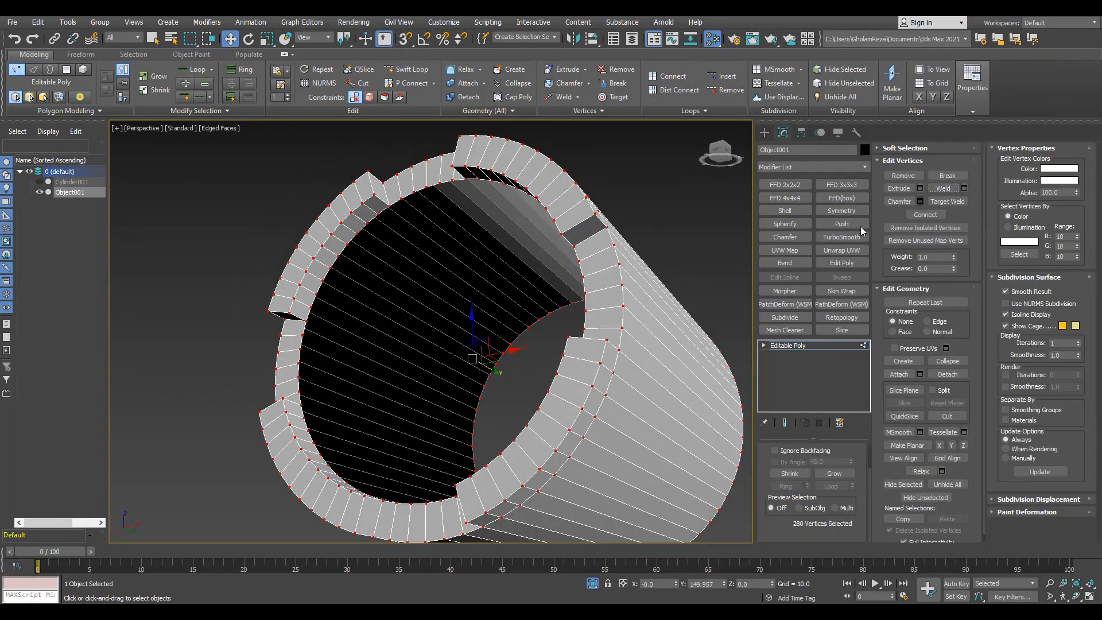
Extrude the sleeve's inner front border inward by scaling it and check the fit against the main body.
key("3")
left_click(457, 181)
mouse_move(425, 340)
left_mouse_down()
mouse_move(435, 356)
mouse_move(434, 345)
left_mouse_up()
left_click(593, 584)
middle_click_drag(546, 339, 504, 380, "alt")
scroll(492, 354, "up", 2)
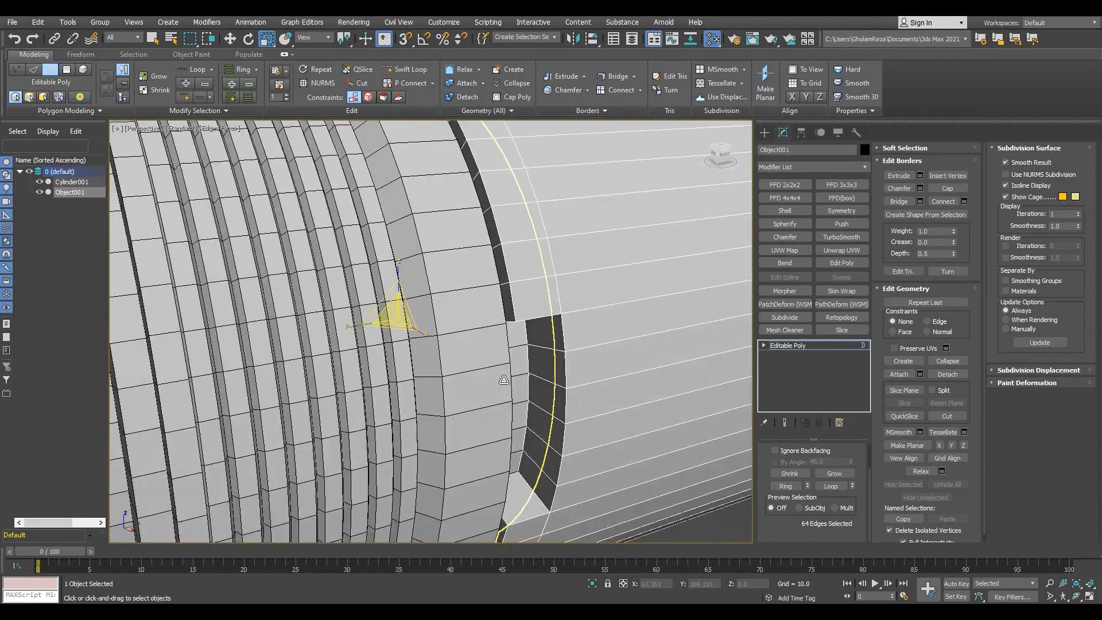
key("alt+q")
key("alt+q")
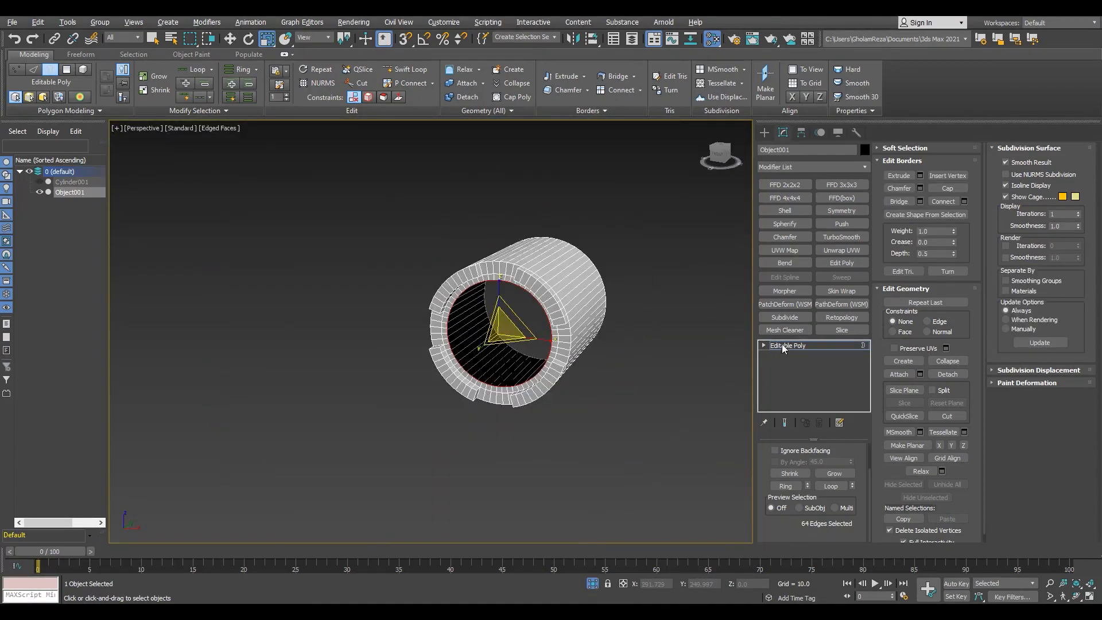
left_click(786, 348)
middle_click_drag(551, 299, 505, 288, "alt")
scroll(505, 287, "down", 2)
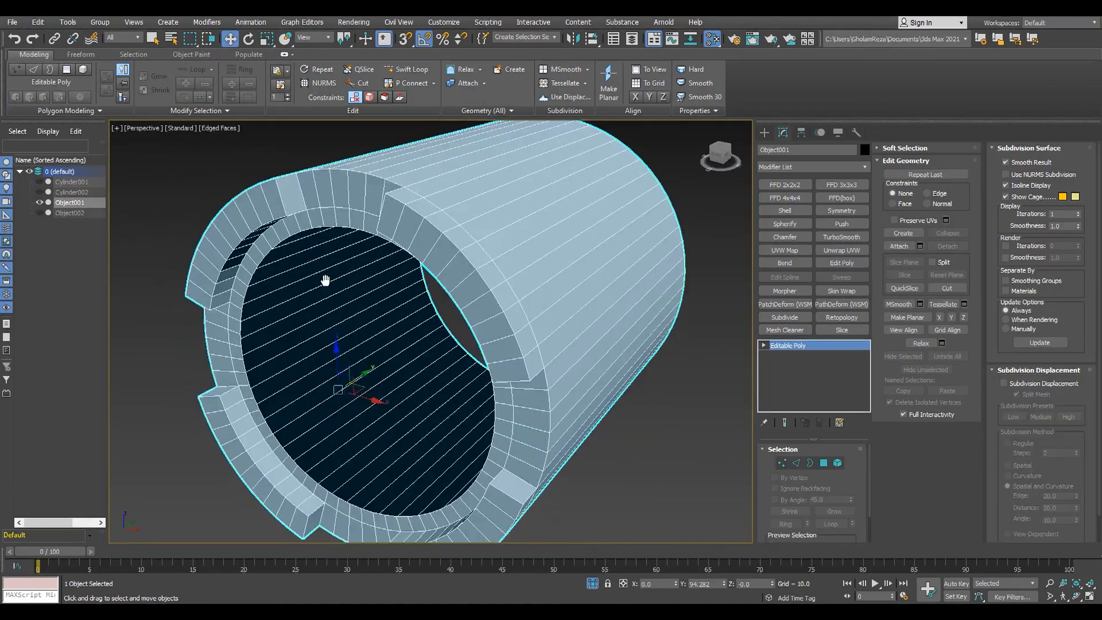
Connect the ring of lengthwise edges around the sleeve with 9 segments and a pinch of 18.
key("2")
scroll(325, 280, "down", 4)
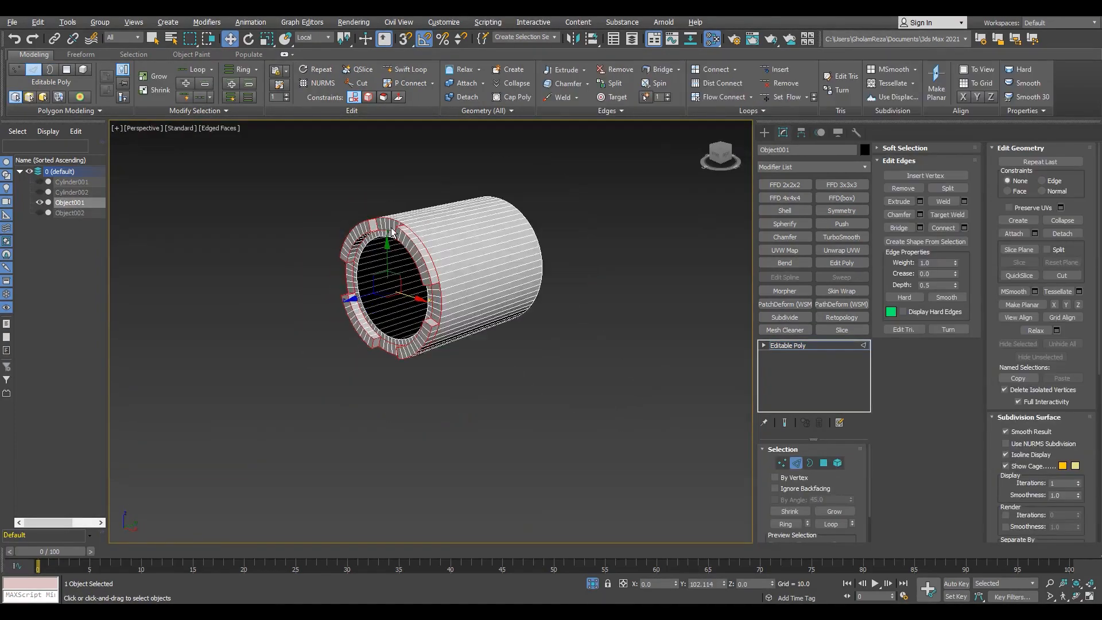
scroll(490, 379, "up", 7)
middle_click_drag(489, 380, 489, 371)
scroll(406, 403, "down", 2)
left_click(406, 403)
middle_click_drag(405, 403, 364, 384, "alt")
key("alt+1")
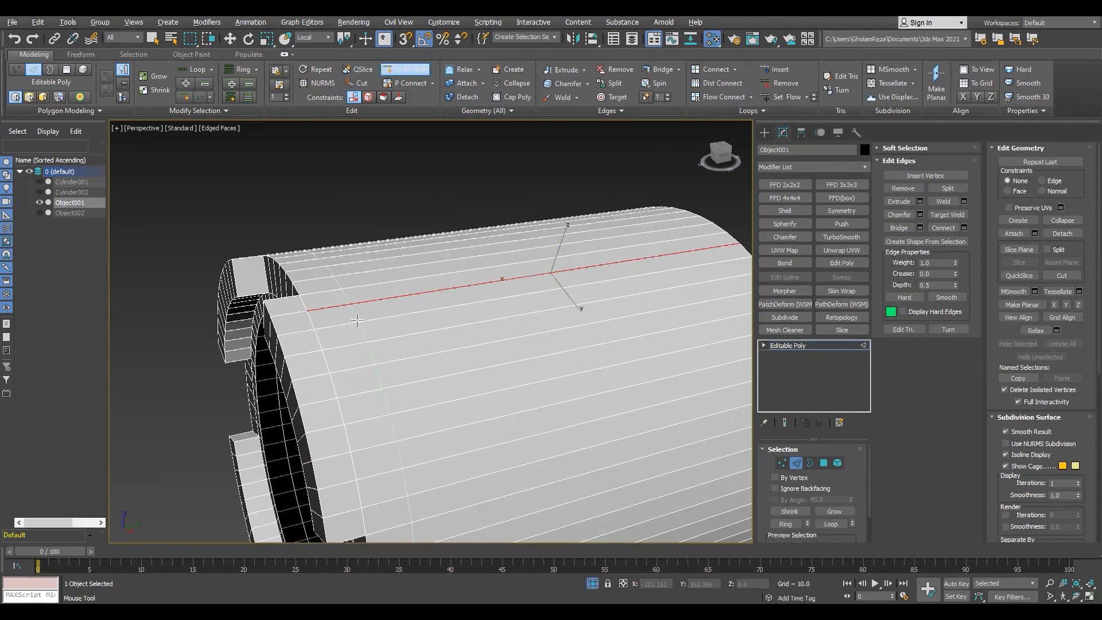
key("w")
key("alt+r")
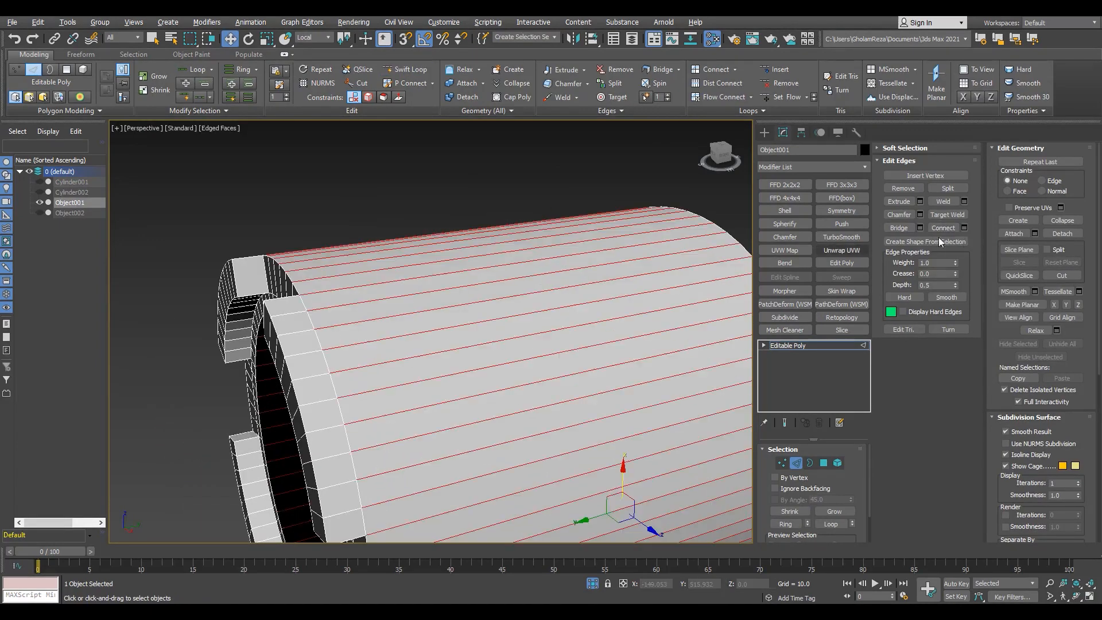
left_click(964, 228)
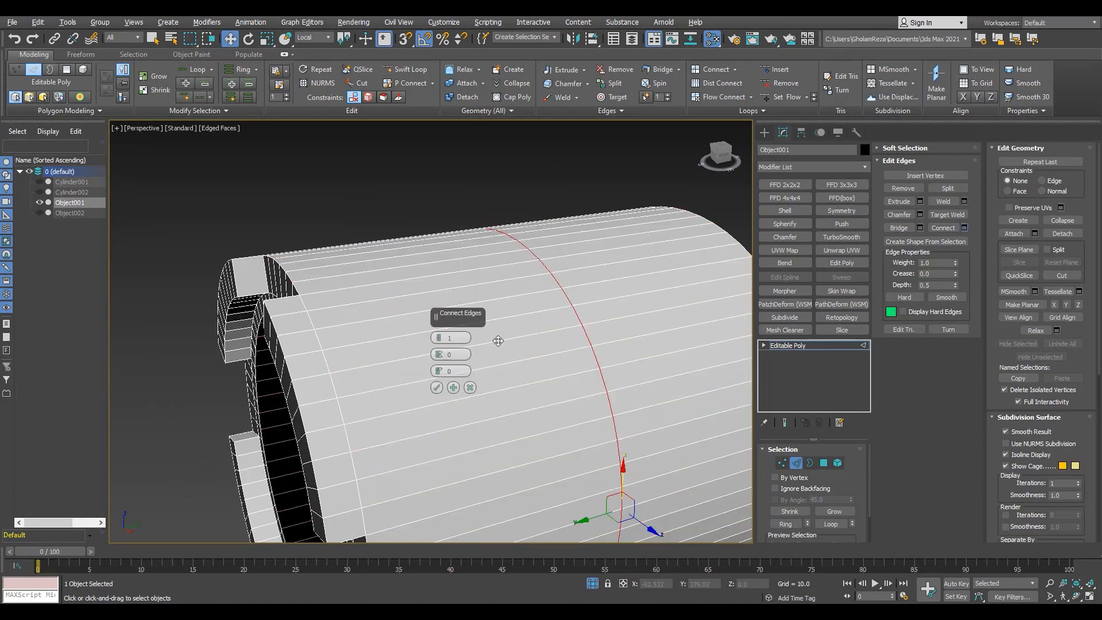
left_click(439, 337)
left_click(439, 337)
left_click_drag(439, 354, 446, 314)
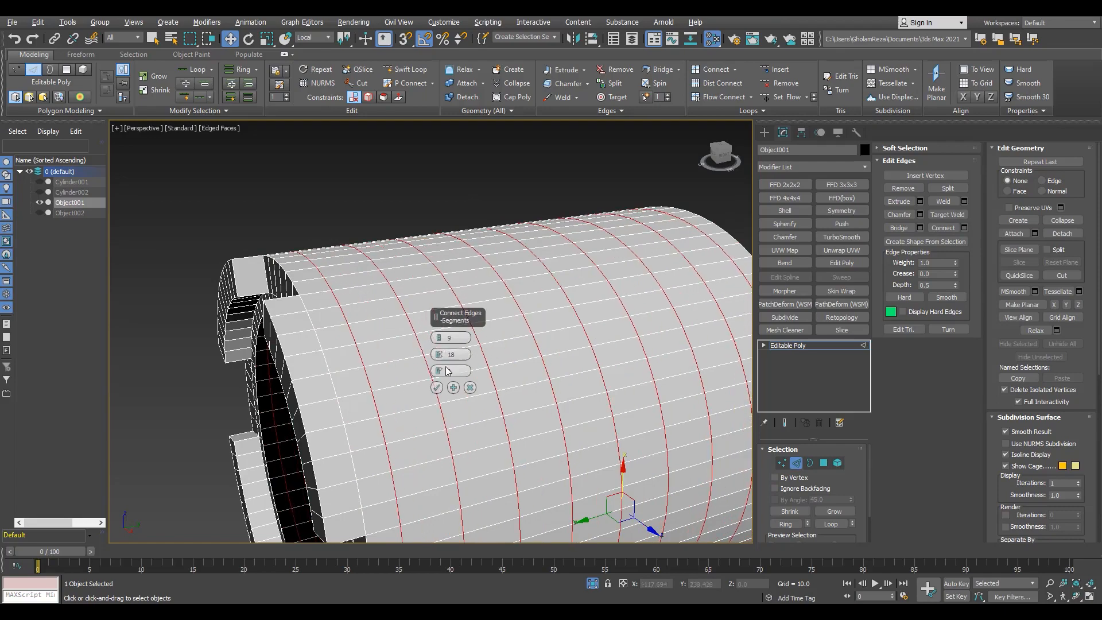
left_click(437, 388)
scroll(439, 383, "down", 4)
middle_click_drag(439, 383, 488, 391, "alt")
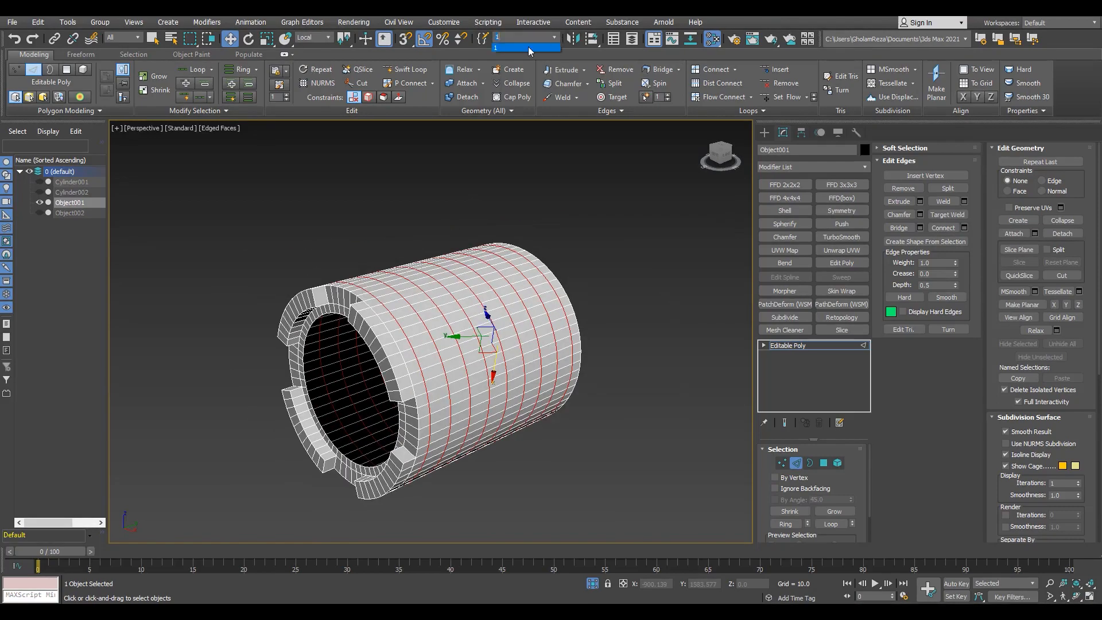
Recall the named edge selection set 1 and chamfer those edges around the sleeve's notched front.
left_click(529, 50)
scroll(383, 322, "up", 4)
middle_click_drag(383, 323, 452, 408, "alt")
scroll(390, 315, "up", 3)
left_click(921, 215)
scroll(295, 336, "down", 4)
middle_click_drag(322, 310, 344, 253, "alt")
Preview the sleeve with TurboSmooth and edged faces hidden, then undo the modifier.
key("F4")
left_click(784, 346)
left_click(842, 237)
mouse_move(487, 380)
middle_mouse_down("alt")
mouse_move(445, 369)
mouse_move(471, 362)
mouse_move(510, 315)
middle_mouse_up("alt")
scroll(471, 363, "down", 3)
scroll(473, 341, "up", 4)
key("F4")
scroll(472, 340, "down", 4)
key("ctrl+z")
Show the isolated sleeve in a shaded front view framed on its upper rim.
left_click(589, 588)
key("f")
key("alt+q")
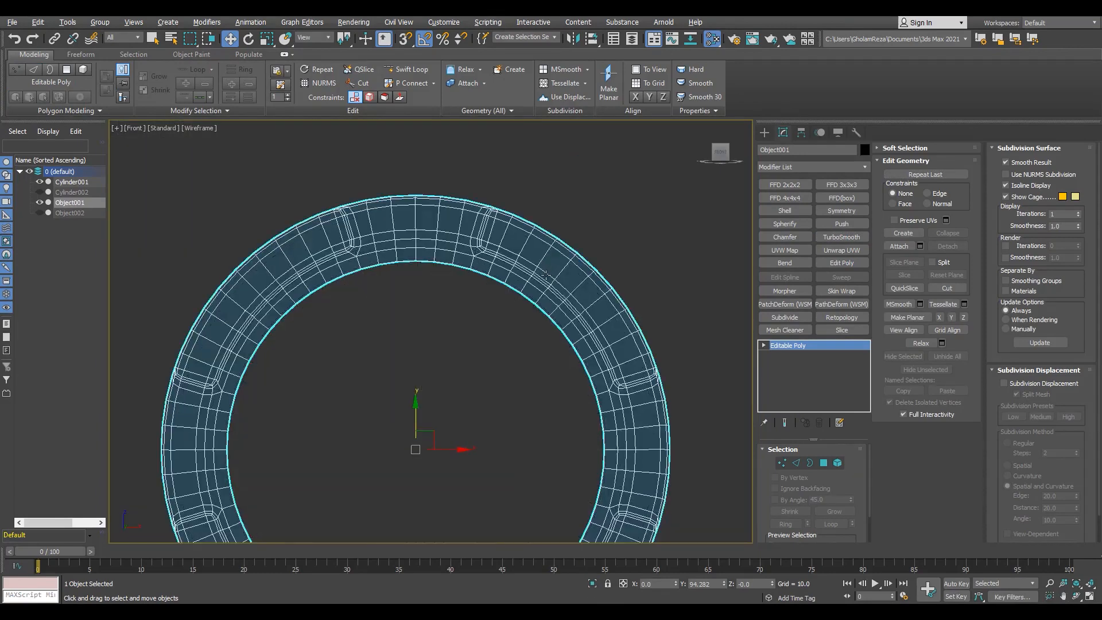
key("F3")
left_click(515, 175)
scroll(448, 173, "up", 5)
Create a cylinder with a radius and height of about 10 and 8 above the sleeve's top notch.
left_click(764, 132)
left_click(788, 225)
middle_click_drag(445, 169, 456, 226)
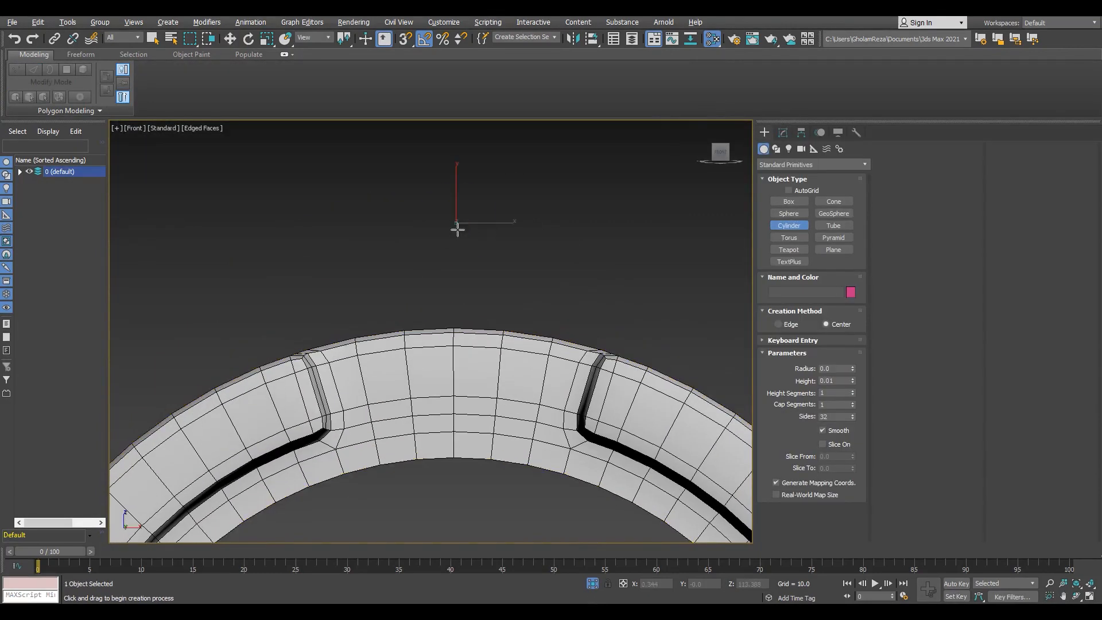
left_click_drag(457, 221, 463, 276)
left_click(481, 235)
key("w")
scroll(470, 219, "up", 2)
Set the new cylinder's radius to 10 and convert it to an Editable Poly.
left_click(783, 132)
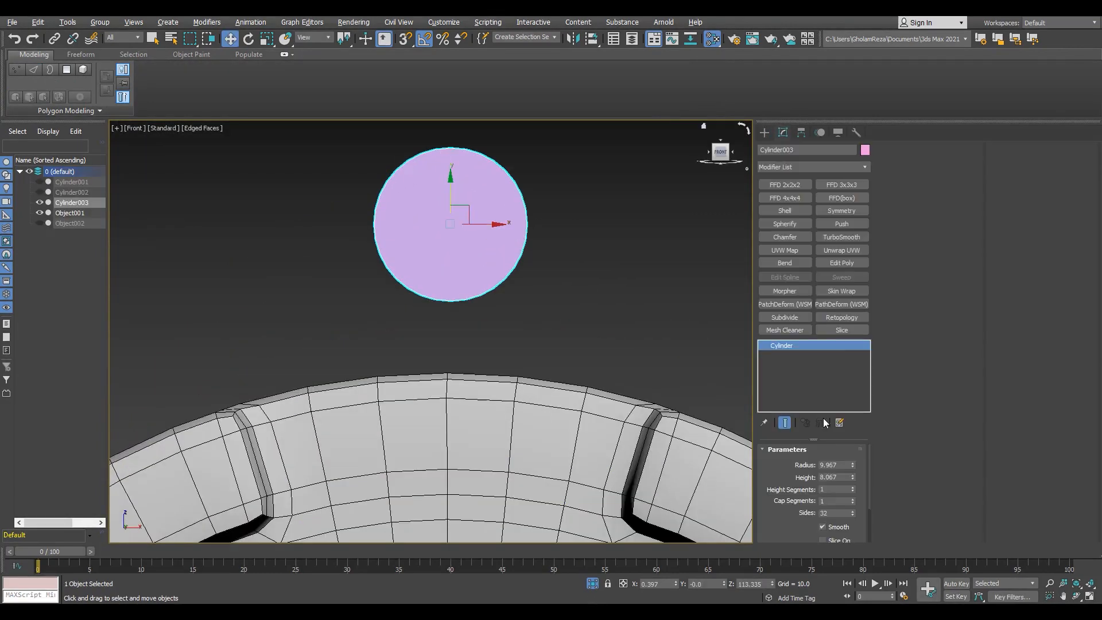
middle_click_drag(388, 400, 381, 422)
key("F3")
scroll(423, 295, "up", 3)
key("ctrl+e")
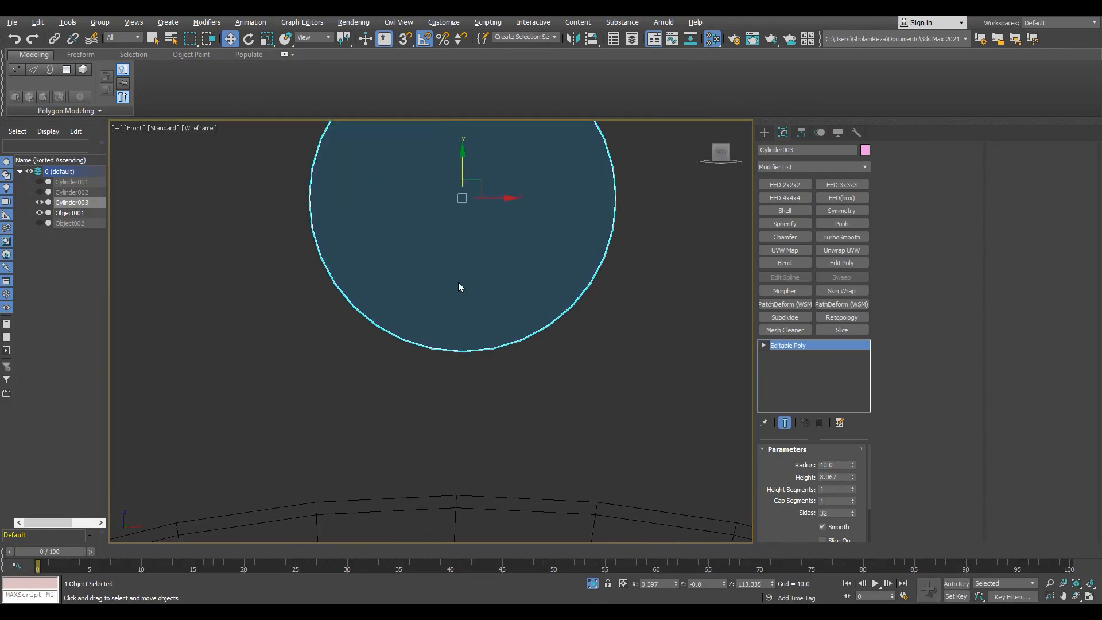
Connect the cylinder's opposite side vertices horizontally and delete the lower half to leave a half-disc.
key("1")
middle_click_drag(459, 283, 450, 331)
left_click(312, 44)
key("1")
scroll(454, 280, "down", 4)
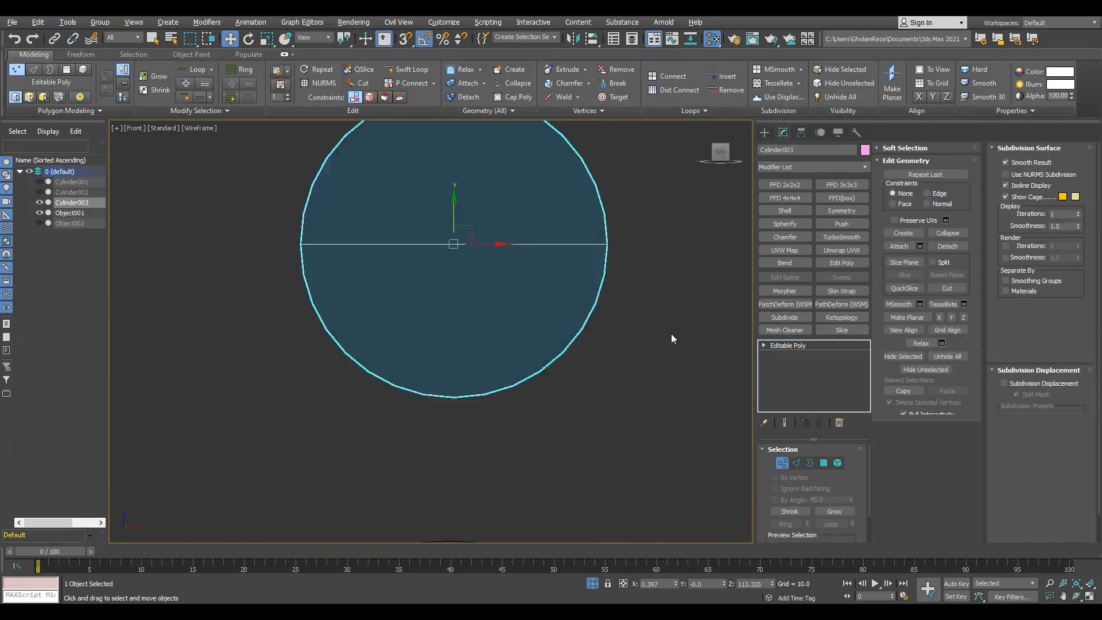
key("1")
scroll(478, 267, "up", 2)
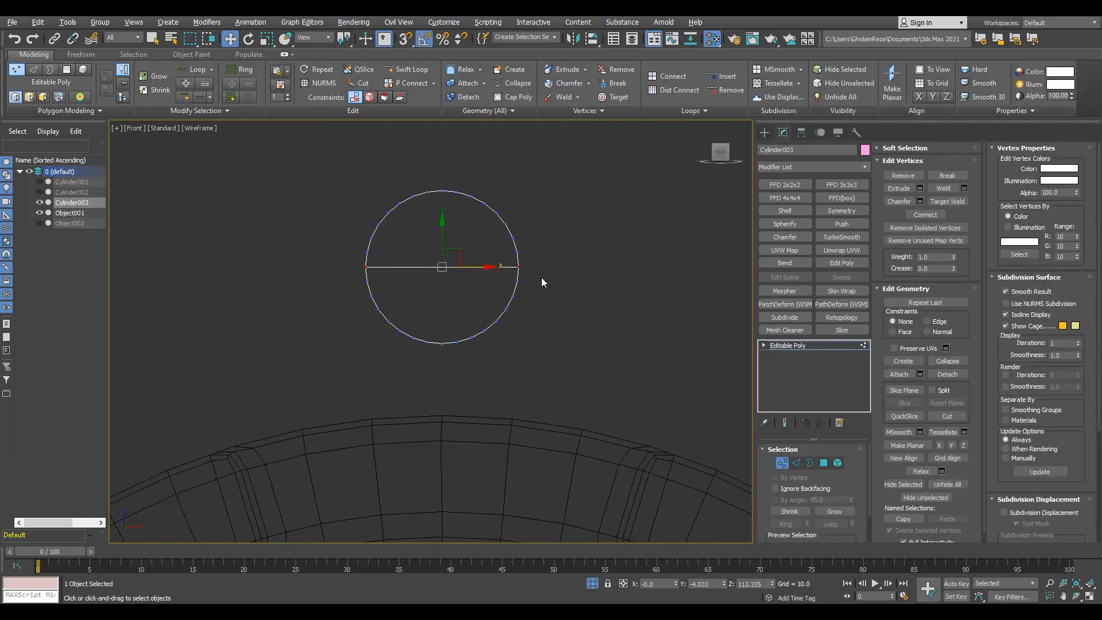
key("1")
key("g")
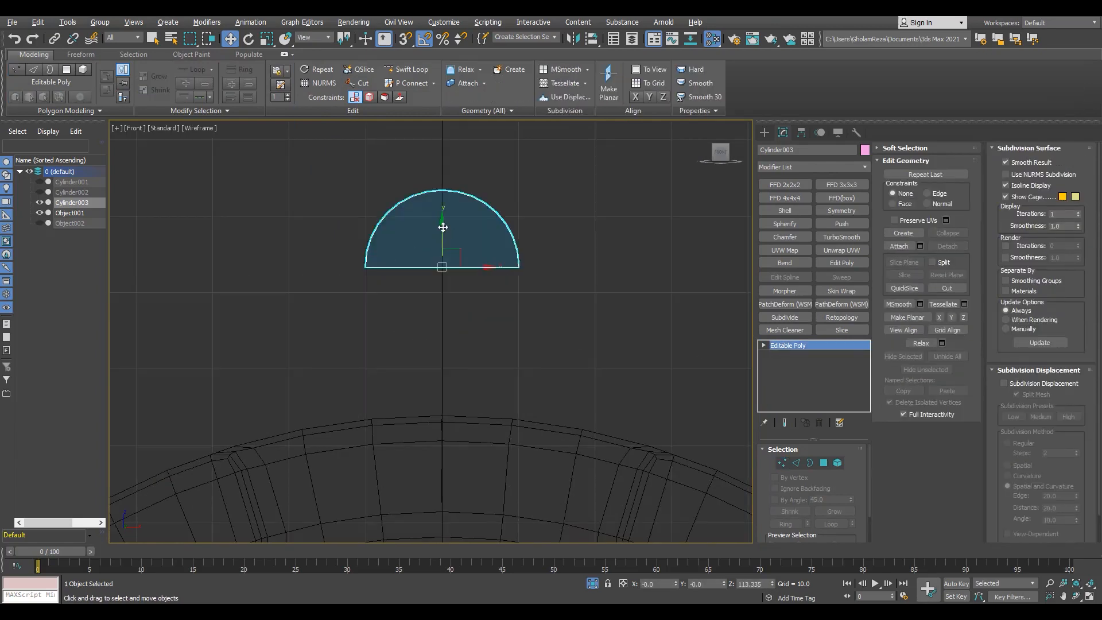
Lower the half-disc along Z to about 104.5, centered above the sleeve.
left_click_drag(442, 227, 485, 295)
scroll(527, 338, "up", 3)
key("s")
left_click_drag(515, 333, 513, 379)
scroll(482, 370, "down", 4)
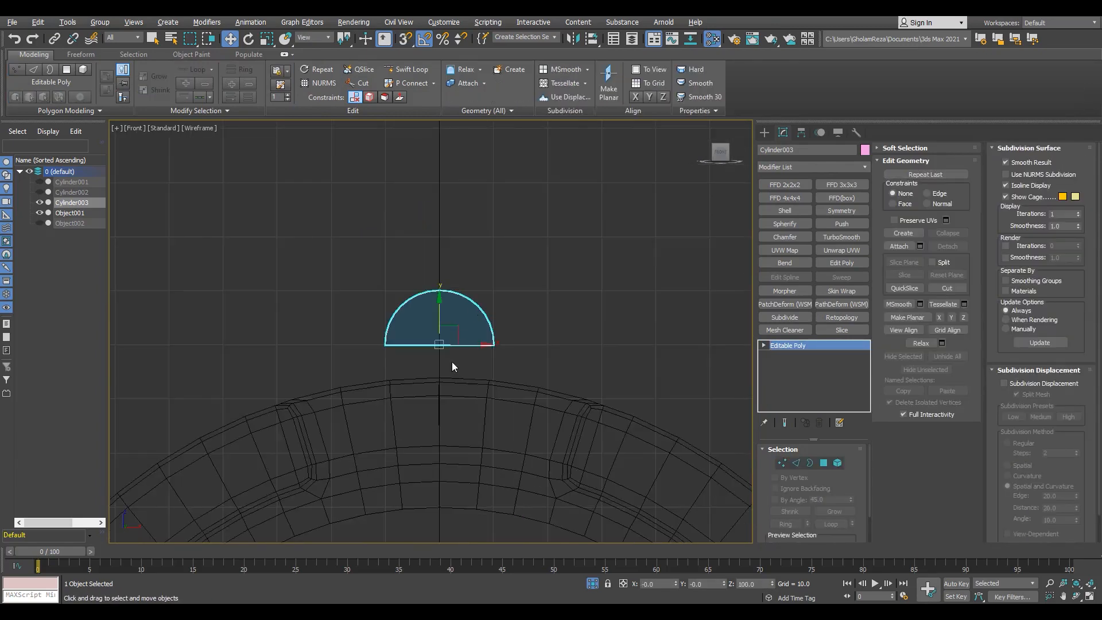
scroll(436, 316, "up", 4)
left_click_drag(428, 281, 648, 279)
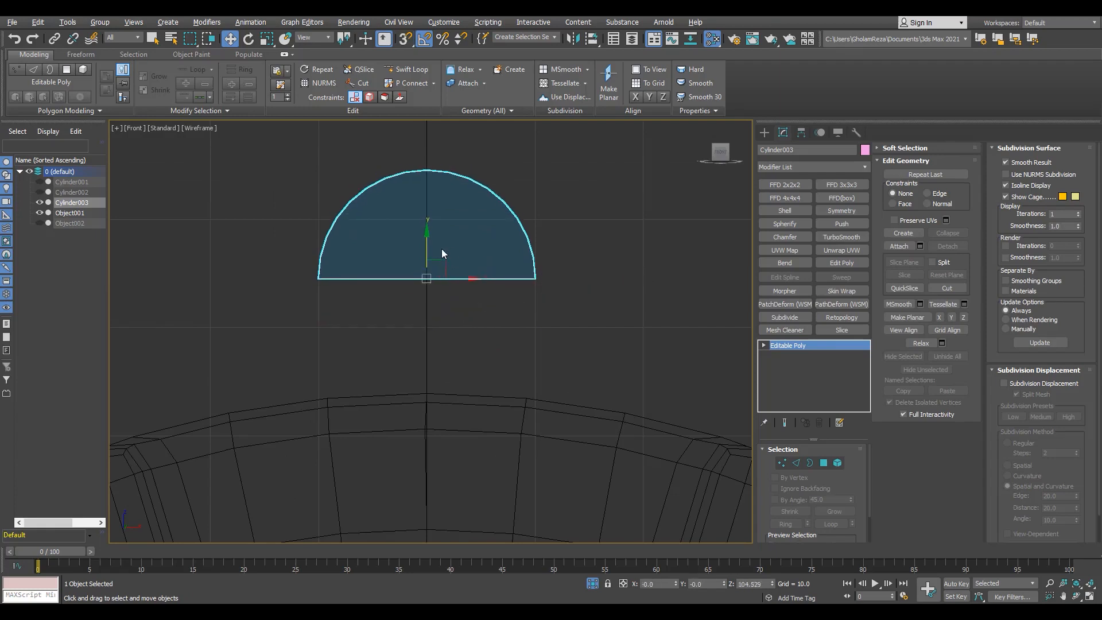
Extrude the half-disc's open bottom border downward into a straight section and scale the whole shape up.
key("3")
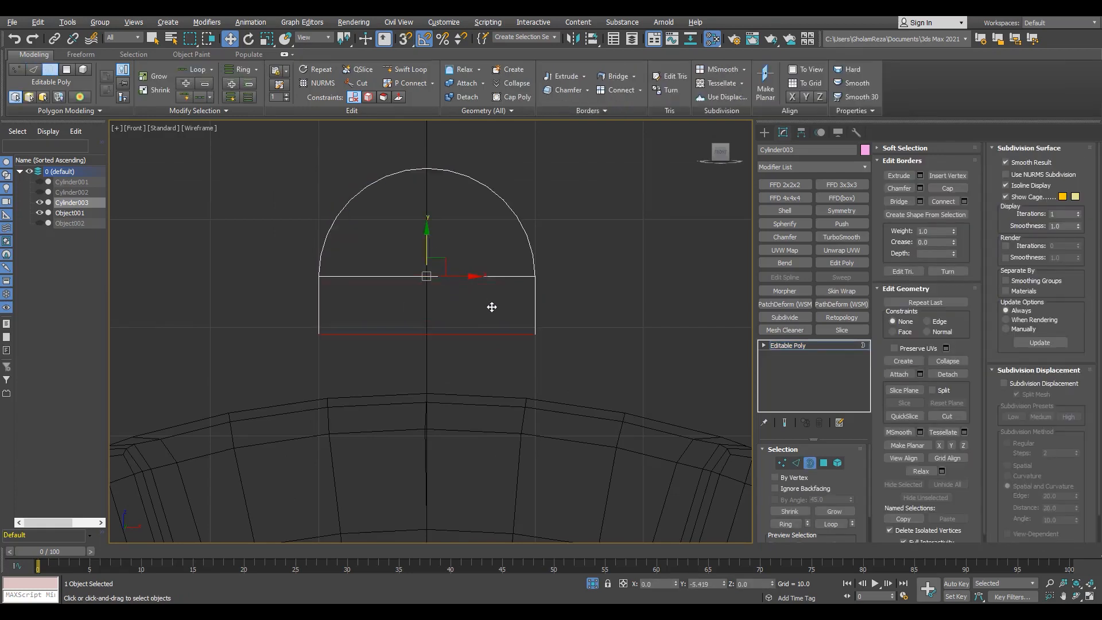
scroll(495, 316, "down", 3)
scroll(514, 335, "up", 3)
left_click(807, 345)
key("r")
left_click_drag(415, 250, 425, 234)
Extrude the bottom border down to the sleeve and widen it along X by about 138%, fine-tuning its corners onto the sleeve's vertices.
key("3")
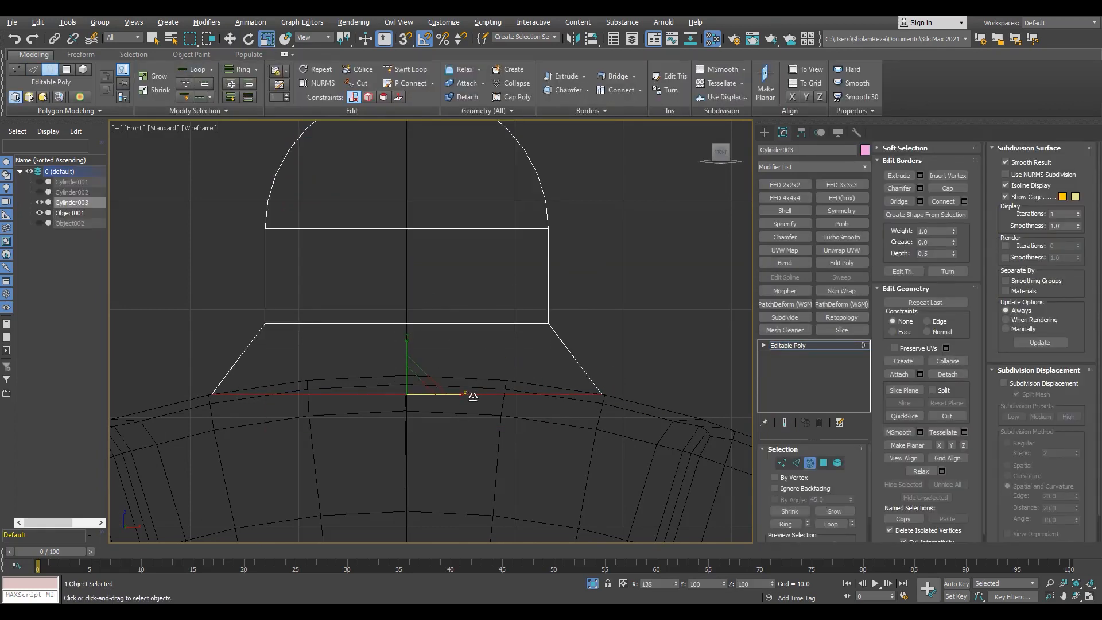
scroll(610, 404, "up", 5)
right_click(268, 42)
scroll(640, 379, "up", 2)
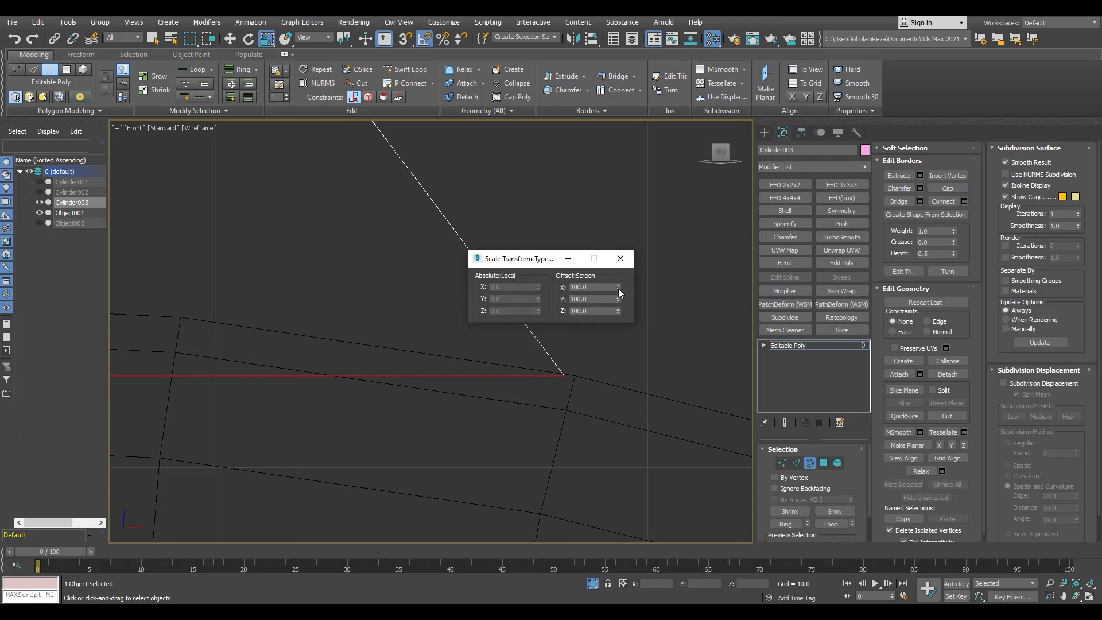
left_click(618, 287)
scroll(595, 374, "up", 6)
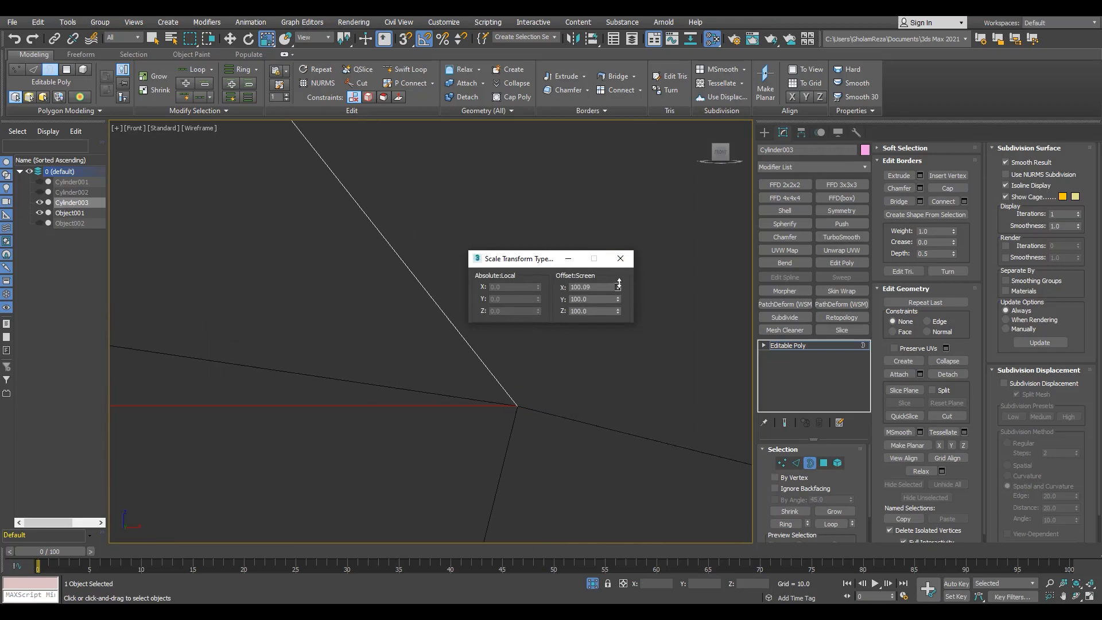
scroll(555, 398, "down", 10)
left_click(620, 258)
Connect the slanted edges of the flared base with a new loop and scale it inward along X to curve the flare.
key("F3")
scroll(534, 354, "up", 2)
key("2")
left_click_drag(549, 367, 487, 376)
key("alt+r")
key("ctrl+shift+e")
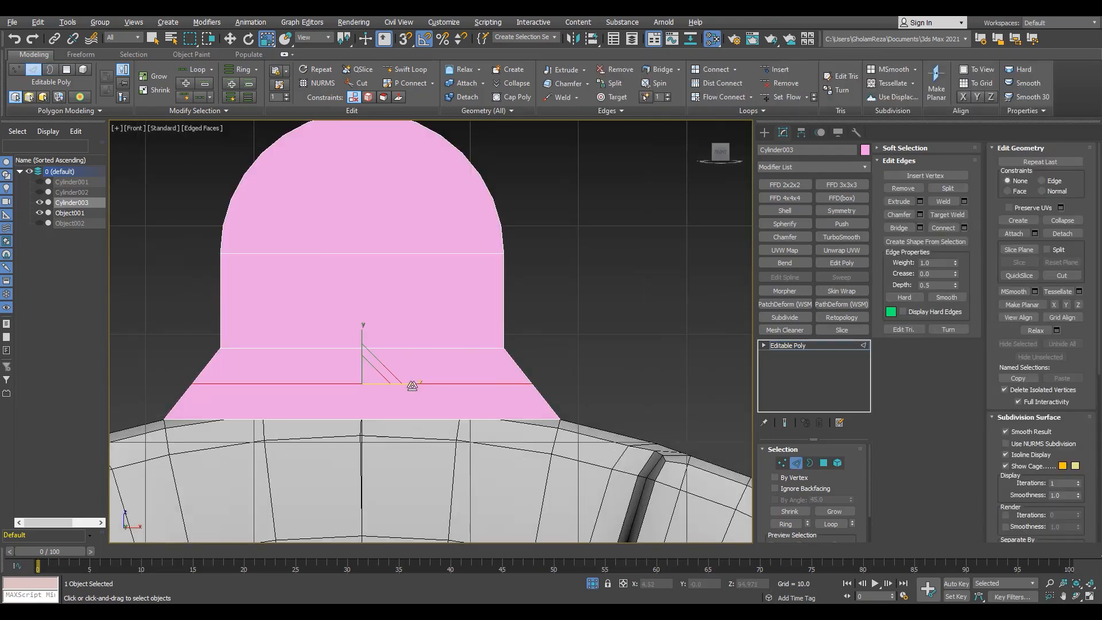
left_click_drag(410, 386, 406, 385)
Move the tab back along Y in the perspective view so its flared base sits on the sleeve's top front edge.
key("alt+w")
middle_click(583, 466)
key("alt+w")
middle_click_drag(511, 428, 446, 402, "alt")
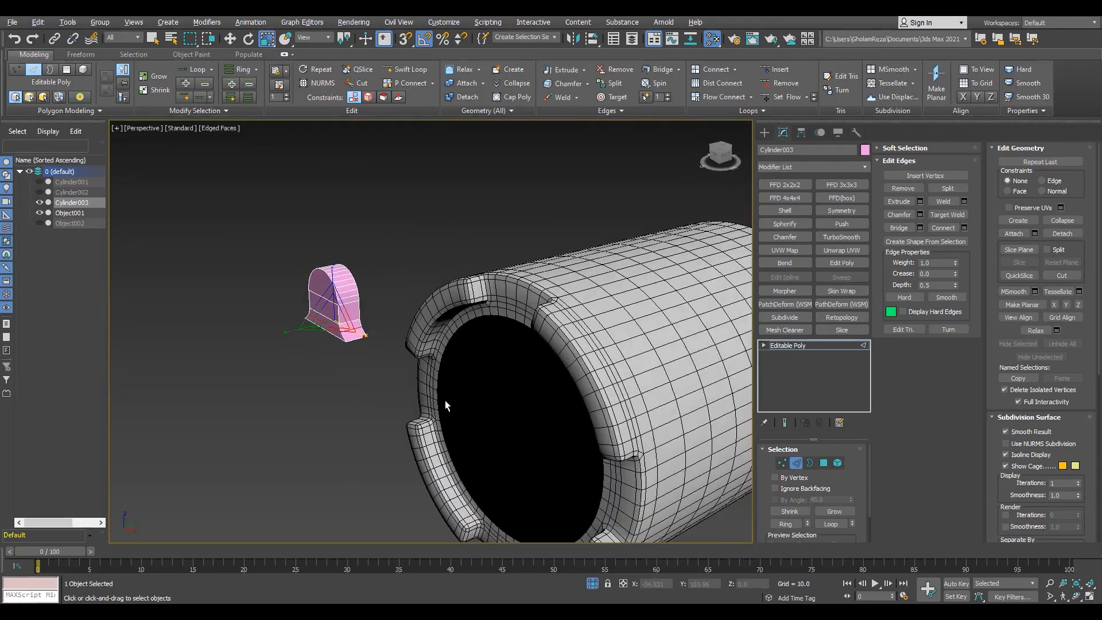
left_click(775, 346)
key("w")
left_click_drag(333, 304, 571, 244)
middle_click_drag(574, 253, 540, 287, "alt")
scroll(585, 329, "up", 10)
key("s")
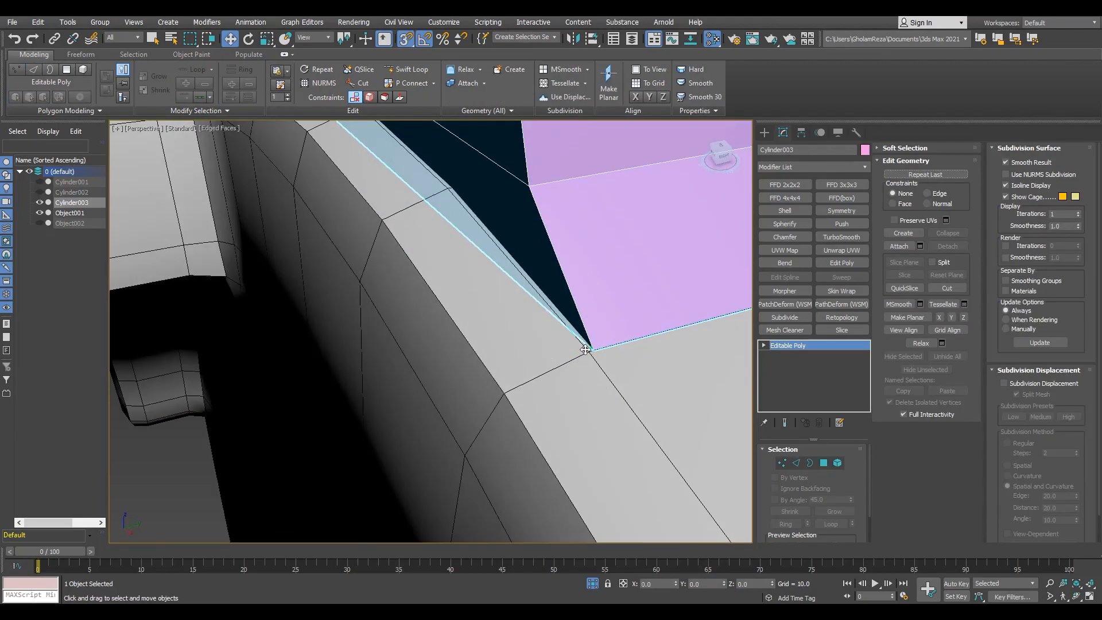
scroll(586, 349, "down", 8)
key("s")
mouse_move(475, 347)
middle_mouse_down("alt")
mouse_move(454, 316)
mouse_move(459, 344)
middle_mouse_up("alt")
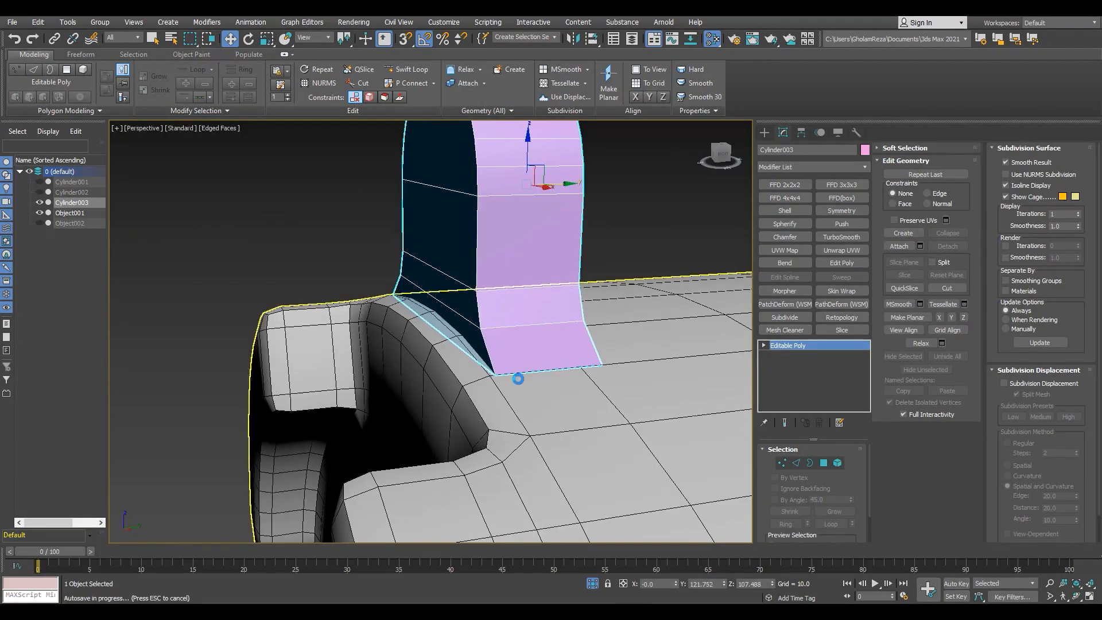
Fine-align the tab's base corner with the sleeve's edge vertex in wireframe using snapping.
key("F3")
scroll(506, 378, "up", 8)
key("s")
left_click_drag(455, 369, 429, 373)
key("s")
key("F3")
scroll(430, 376, "down", 9)
Move the tab's rear end face back along Y to about 209.5, lengthening the tab over the sleeve.
middle_click_drag(438, 386, 442, 298, "alt")
scroll(454, 385, "up", 6)
scroll(392, 358, "down", 5)
scroll(440, 369, "down", 4)
key("4")
scroll(408, 370, "up", 3)
left_click(410, 367)
scroll(410, 361, "down", 6)
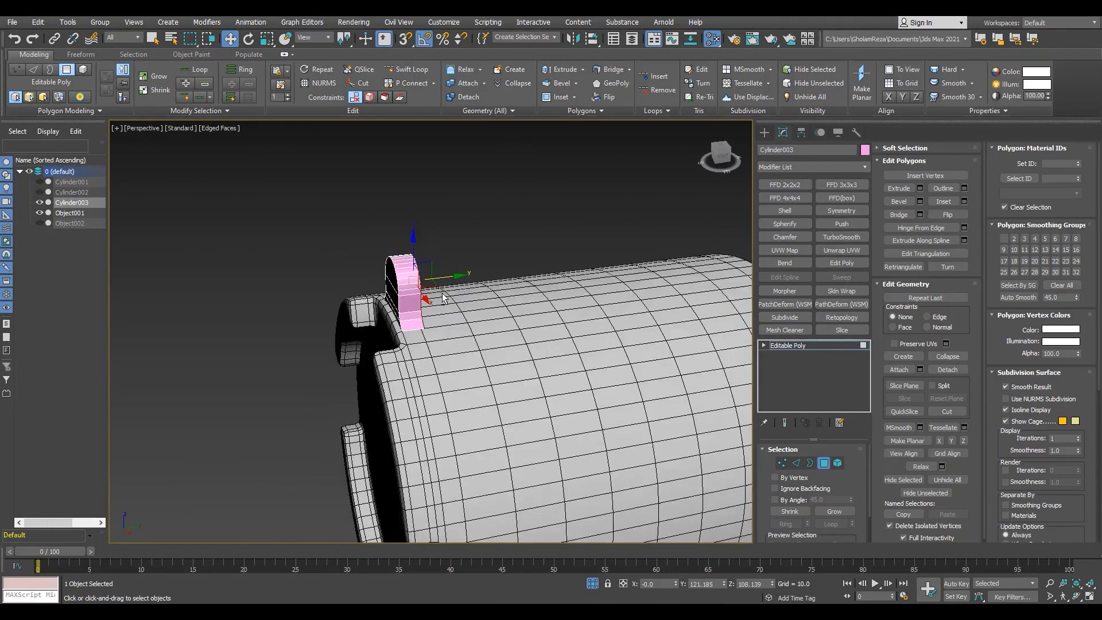
left_click_drag(442, 298, 554, 263)
Connect the tab's vertical and flared side edges with extra horizontal loops, and scale the flare rows along X to about 97% to smooth the curve.
middle_click_drag(585, 321, 637, 350, "alt")
key("f")
scroll(433, 320, "up", 5)
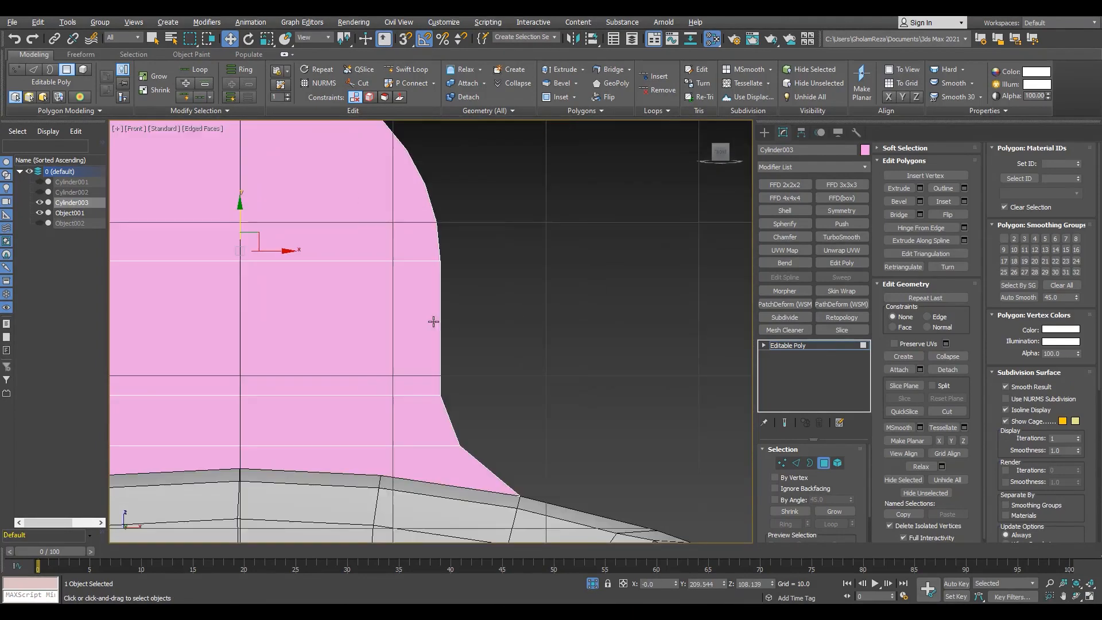
scroll(433, 320, "down", 2)
middle_click_drag(433, 320, 528, 298)
key("F3")
key("2")
left_click_drag(553, 304, 170, 313)
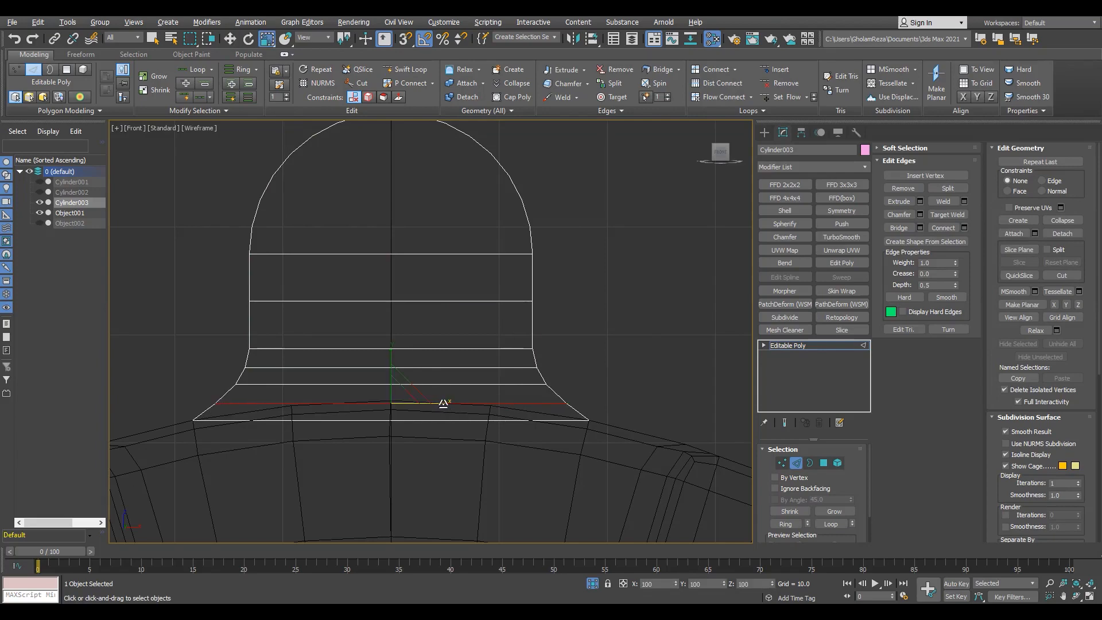
scroll(442, 403, "up", 2)
key("1")
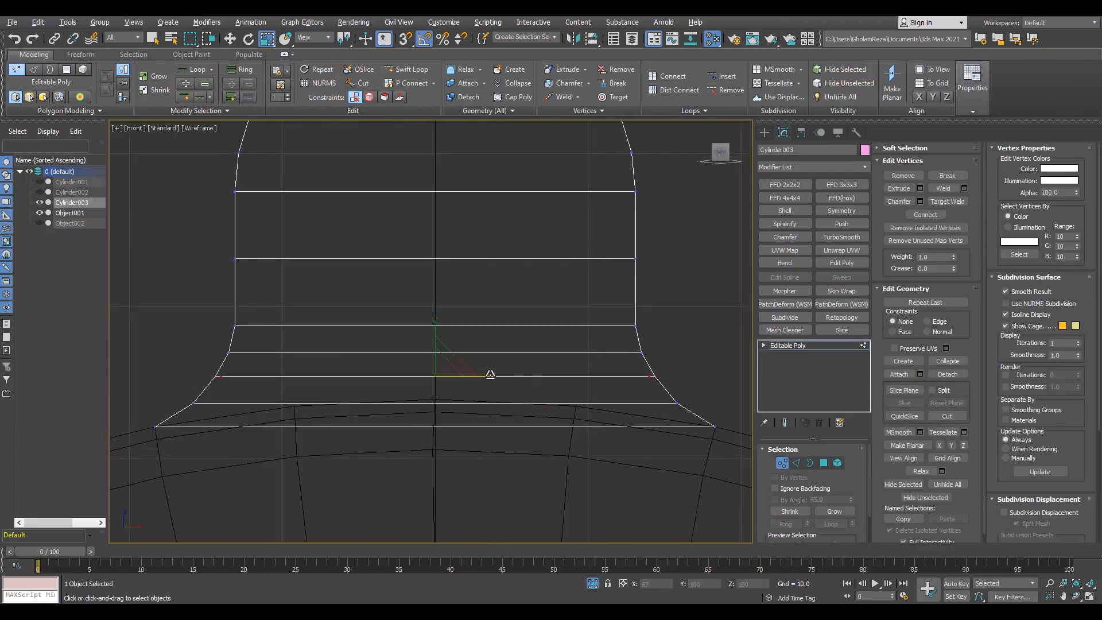
left_click_drag(491, 375, 490, 376)
Examine the refined flare and the tab's fit on the sleeve in the side, front and perspective views.
key("alt+w")
key("alt+w")
key("z")
key("alt+w")
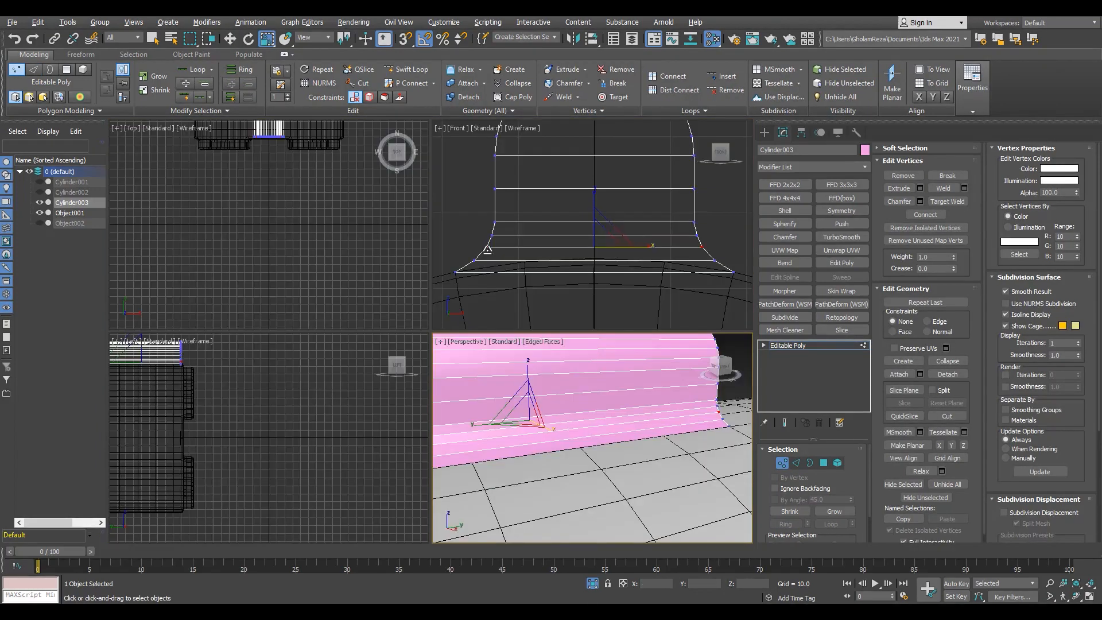
key("alt+w")
key("l")
key("z")
scroll(706, 321, "up", 6)
middle_click_drag(706, 320, 546, 377)
key("alt+w")
key("alt+w")
scroll(545, 402, "down", 8)
key("1")
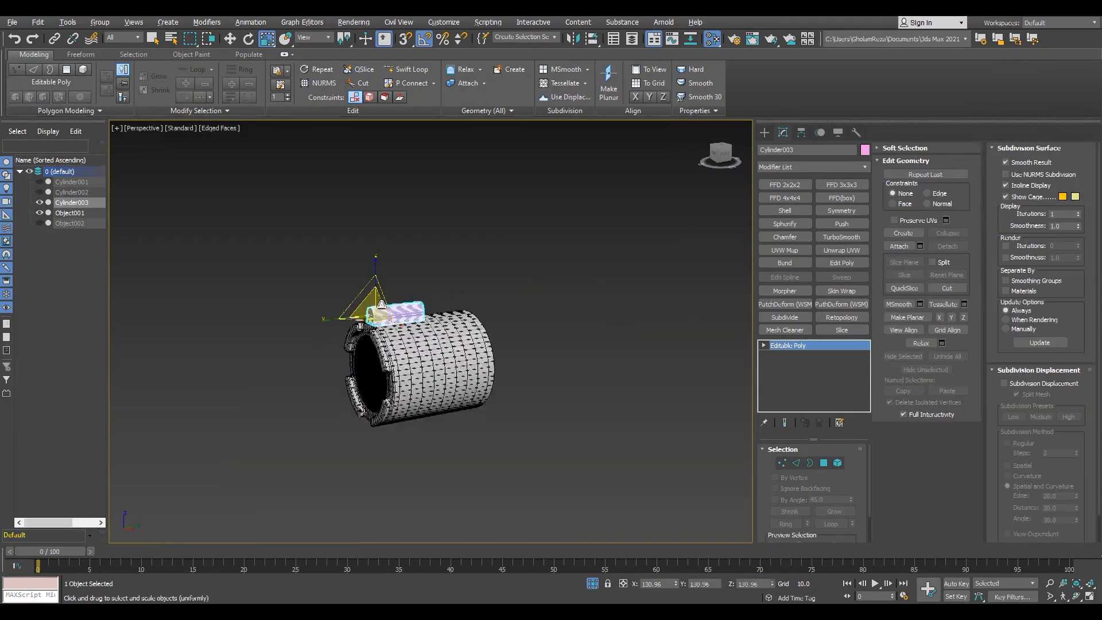
Align the tab's pivot to the sleeve's centre in the front view.
key("alt+w")
key("alt+w")
key("F3")
scroll(567, 248, "down", 8)
key("w")
key("Insert")
middle_click_drag(523, 318, 495, 315)
key("shift+a")
left_click(566, 357)
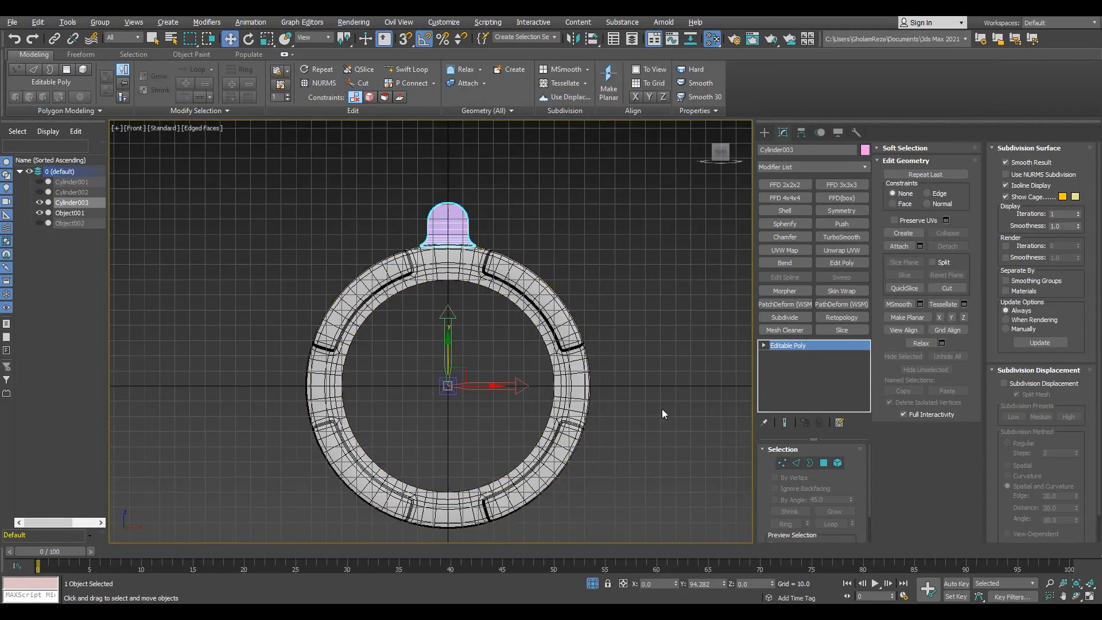
key("Insert")
Centre the tab's pivot on the tab itself and realign it to the sleeve's centre.
middle_click_drag(588, 391, 533, 335)
key("g")
left_click(801, 132)
left_click(804, 213)
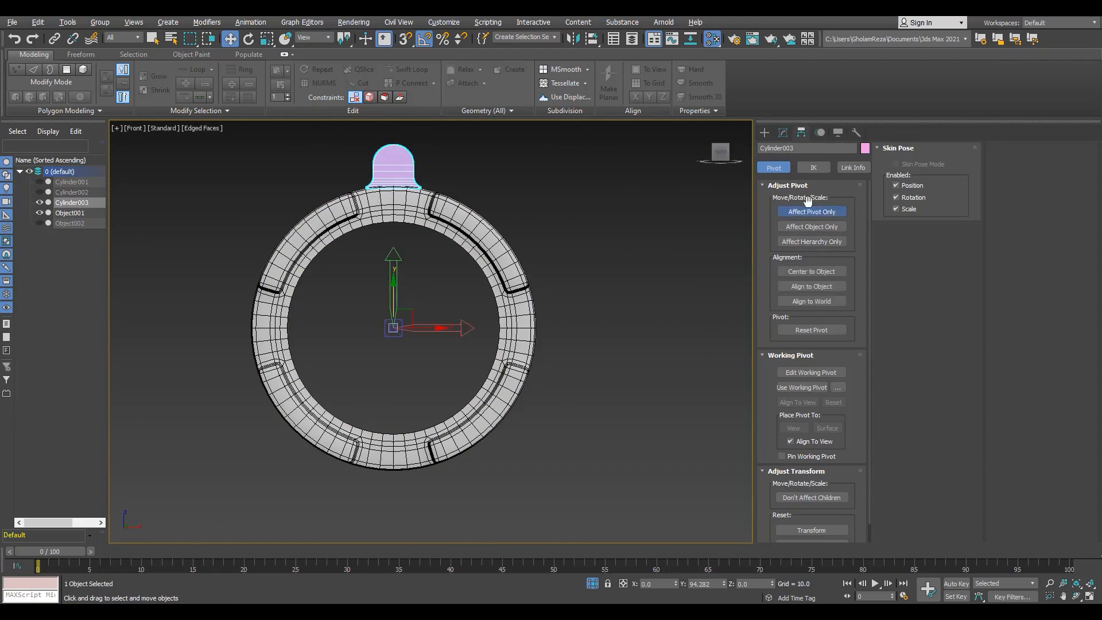
left_click(807, 272)
key("shift+a")
left_click(483, 241)
middle_click_drag(453, 280, 432, 279)
key("Insert")
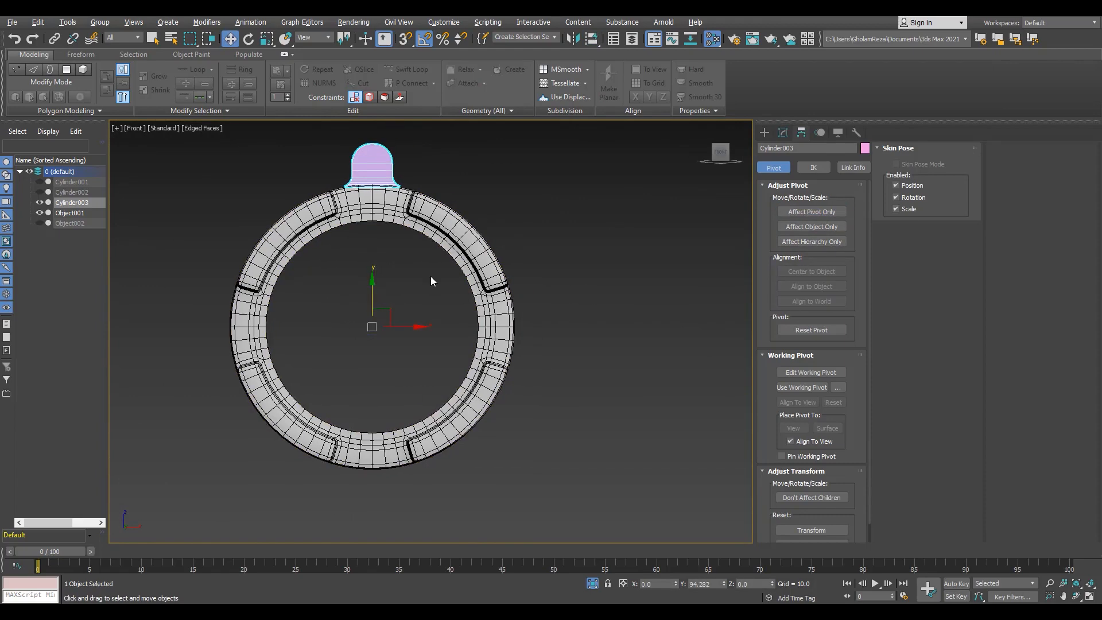
Try rotating the tab 45° about the sleeve's centre, and undo the rotation.
scroll(431, 282, "up", 3)
key("e")
left_click_drag(382, 318, 403, 331)
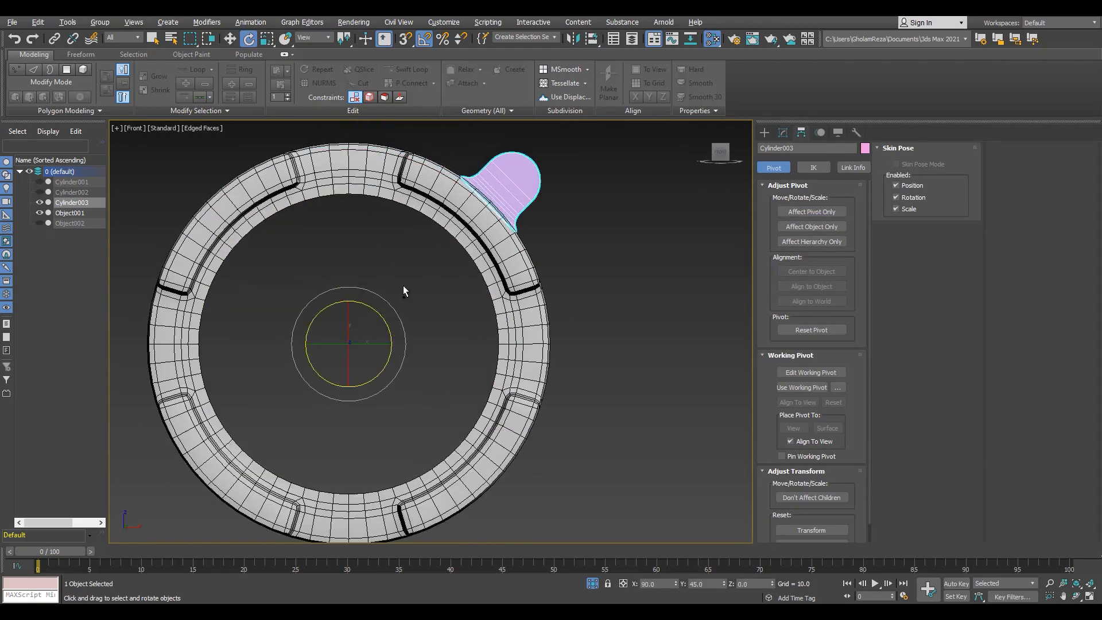
key("ctrl+z")
Connect the top-centre vertex of the tab's rounded arch to the centre vertex below it with a vertical edge.
key("F3")
middle_click_drag(351, 138, 429, 246)
scroll(429, 246, "up", 8)
key("2")
scroll(430, 246, "down", 3)
scroll(445, 205, "up", 4)
key("1")
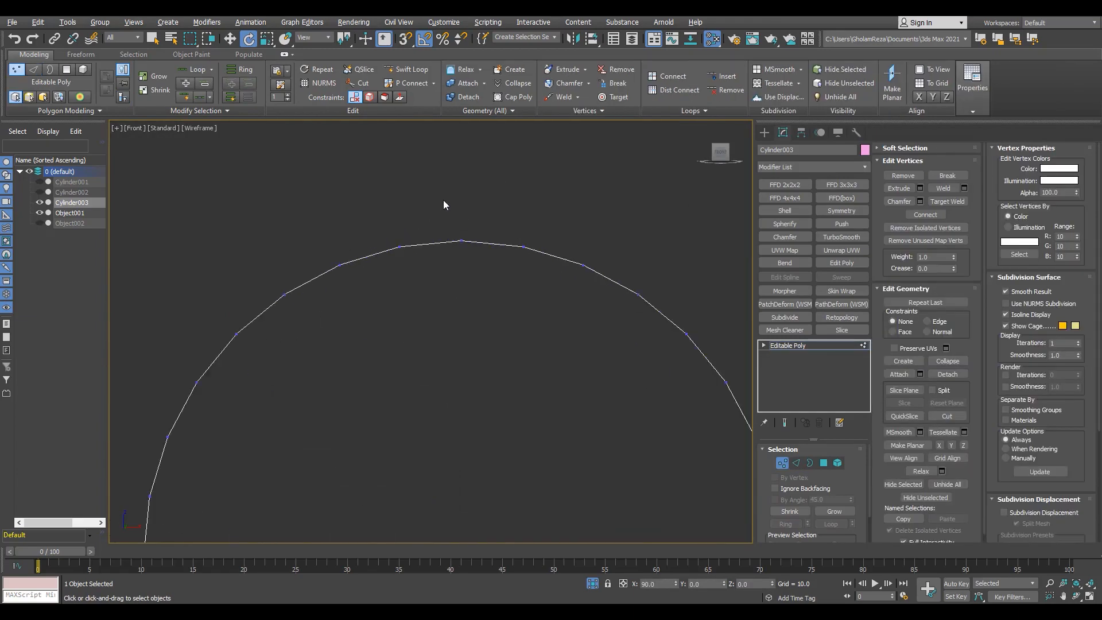
left_click_drag(443, 205, 481, 263)
middle_click_drag(457, 369, 475, 292)
scroll(476, 292, "down", 2)
left_click_drag(464, 409, 488, 442, "ctrl")
left_click(926, 215)
key("6")
Rotate the tab 45° about the sleeve's centre and clone it as three instances at 90° intervals.
scroll(568, 298, "down", 10)
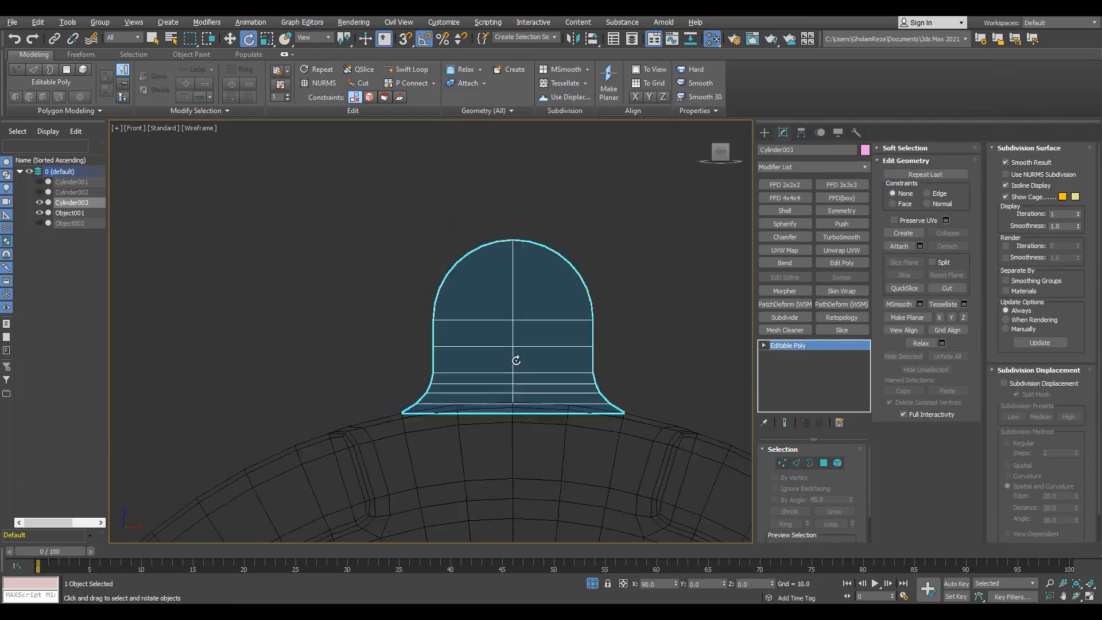
middle_click_drag(517, 482, 584, 332)
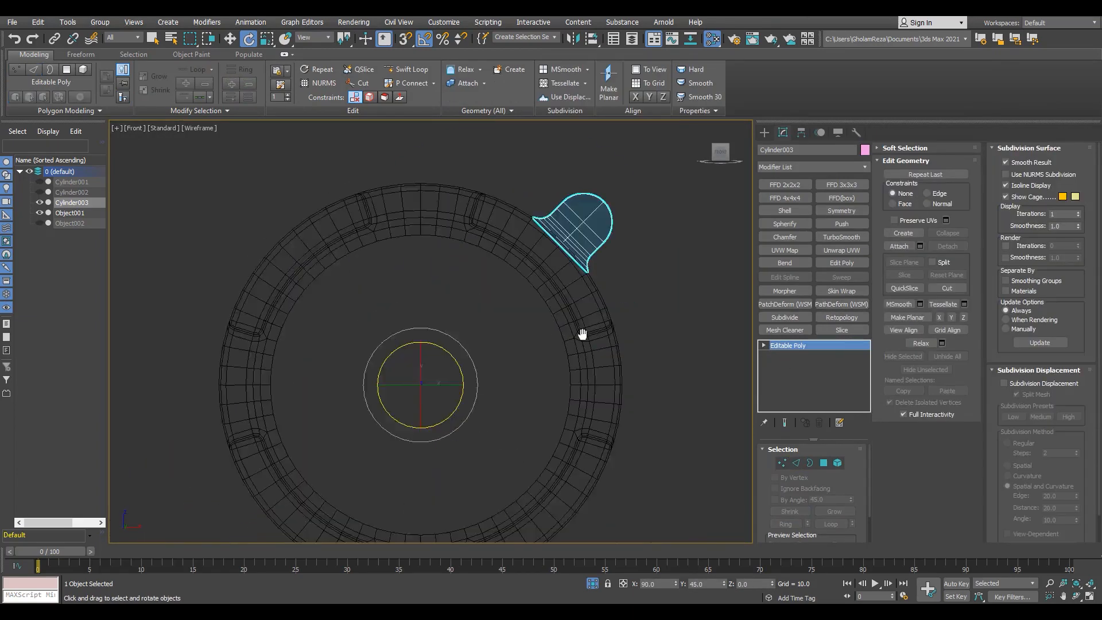
scroll(552, 327, "down", 2)
left_click_drag(498, 328, 524, 367, "shift")
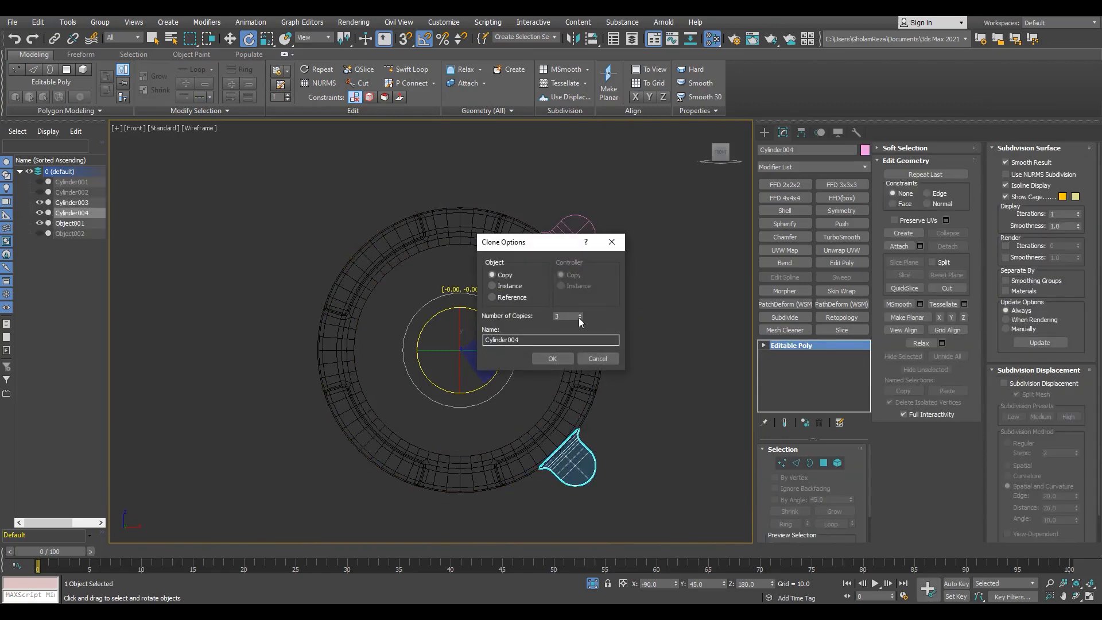
left_click(492, 285)
left_click(552, 358)
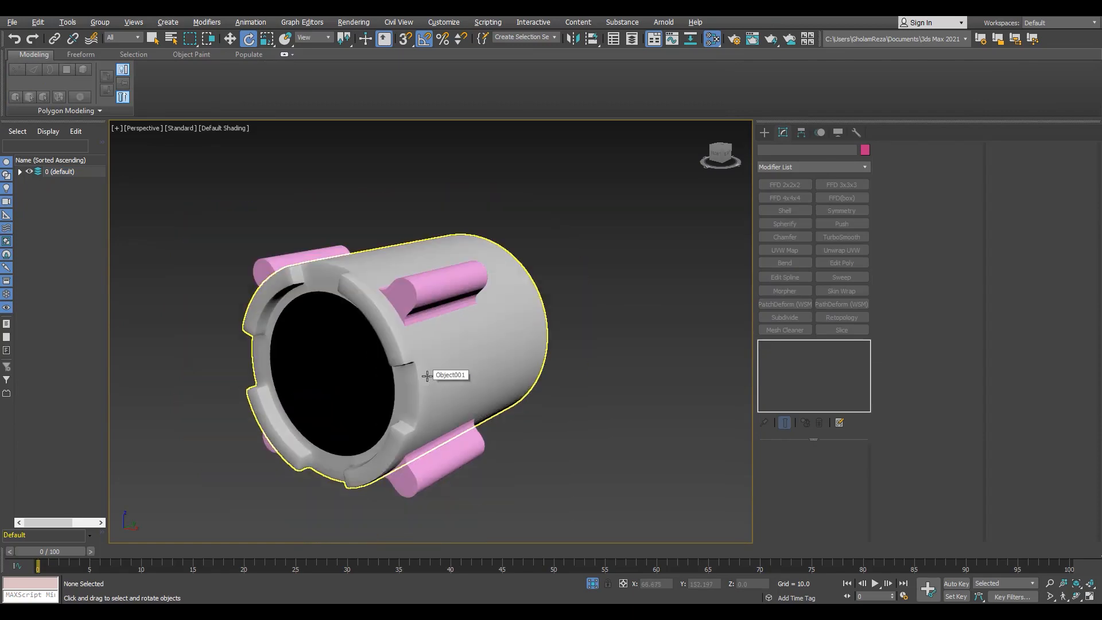
Select the tab's whole element and snap its front base corner onto the sleeve's edge vertex.
left_click(438, 374)
left_click(394, 294)
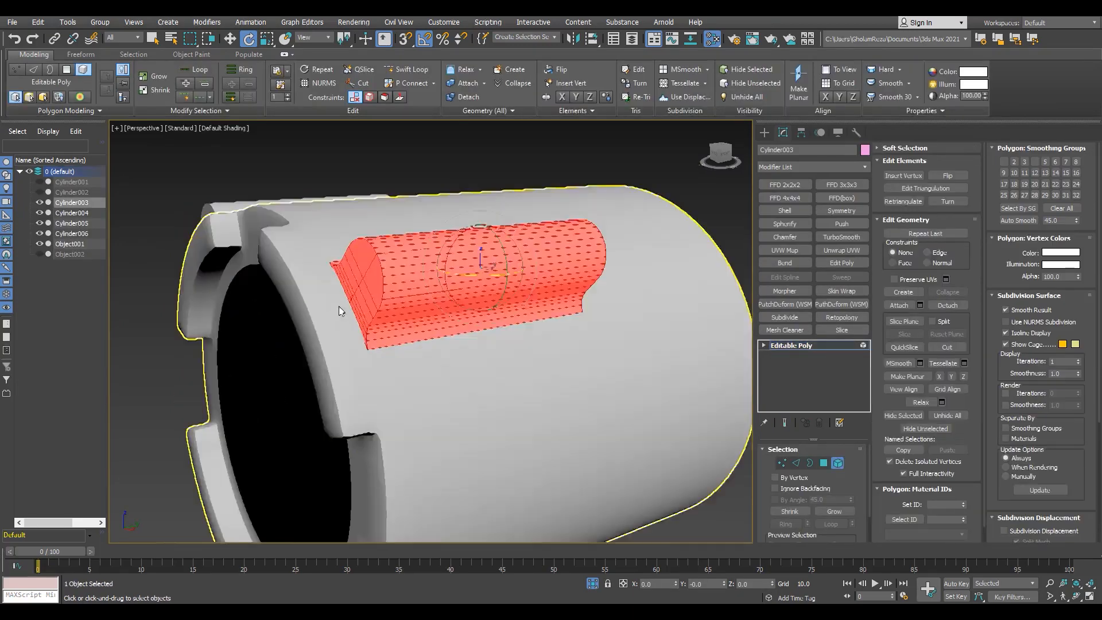
scroll(561, 254, "up", 3)
scroll(380, 405, "up", 6)
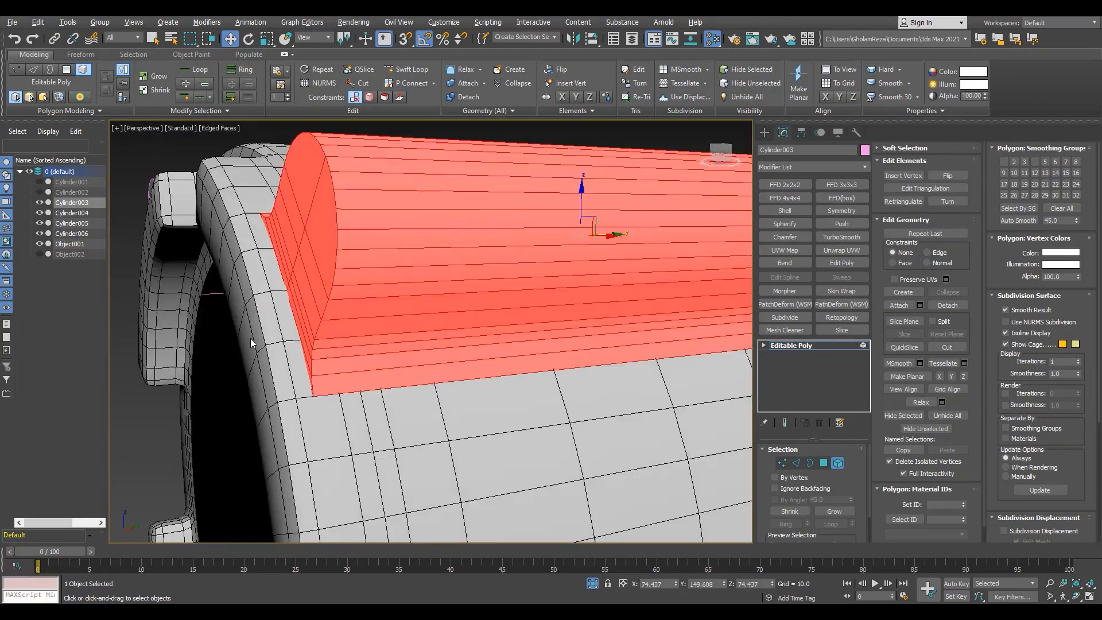
key("s")
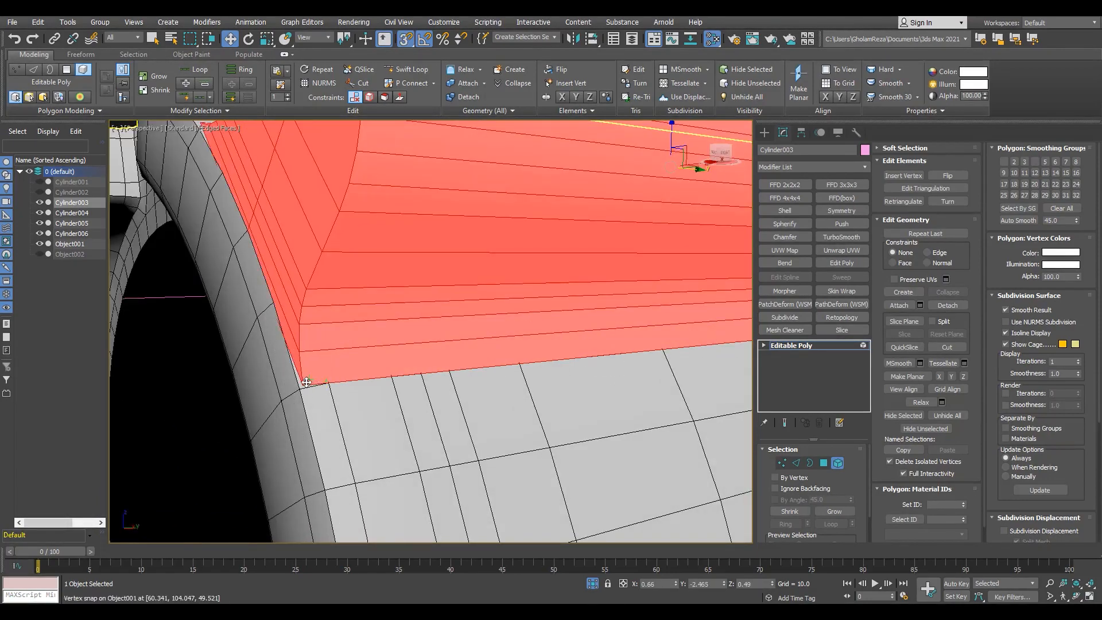
key("s")
scroll(307, 383, "down", 6)
Split the sleeve along the circumferential edge loop just behind the tabs and delete the rear portion.
middle_click_drag(307, 383, 401, 292, "alt")
scroll(383, 352, "up", 1)
scroll(401, 292, "up", 2)
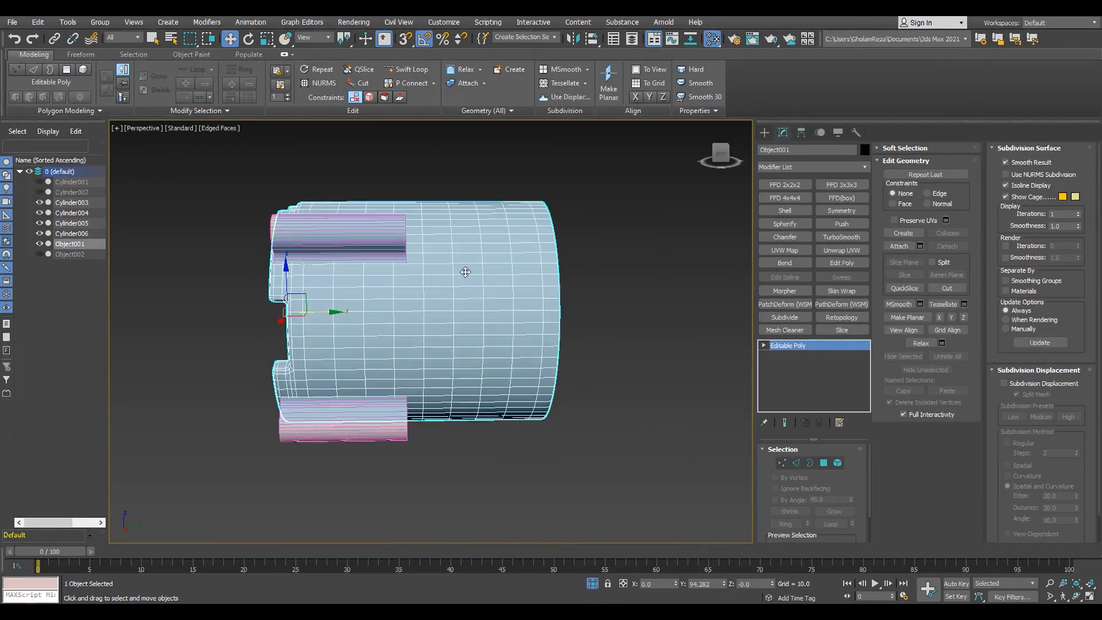
key("2")
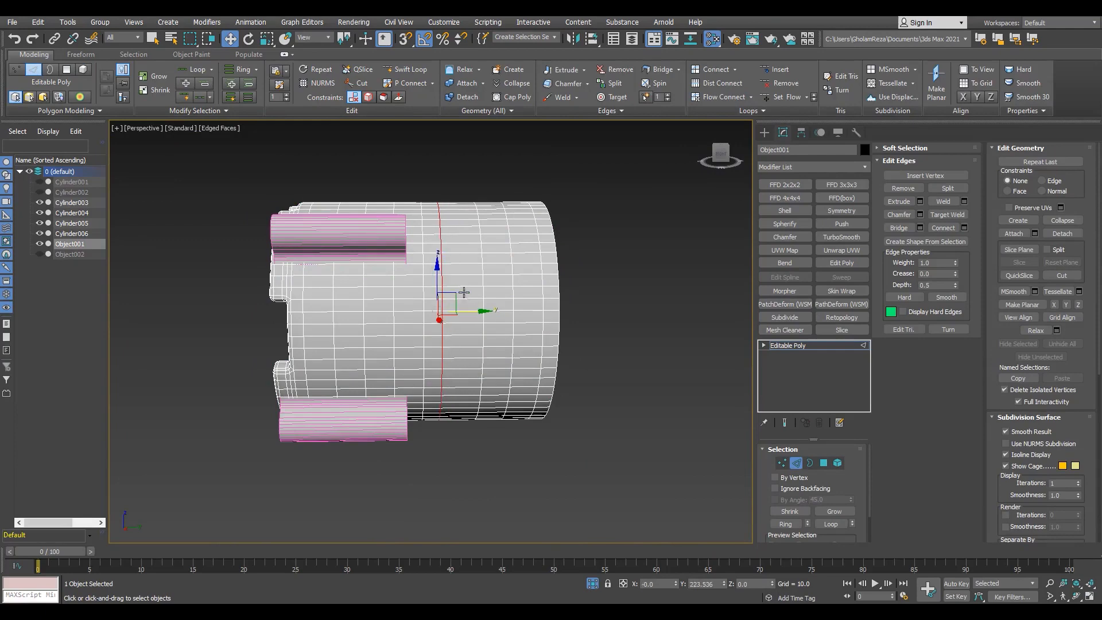
right_click(464, 292)
left_click(445, 333)
key("5")
left_click(485, 290)
key("Delete")
Mirror the remaining front portion of the sleeve to the rear with a Symmetry modifier.
scroll(456, 276, "up", 4)
key("2")
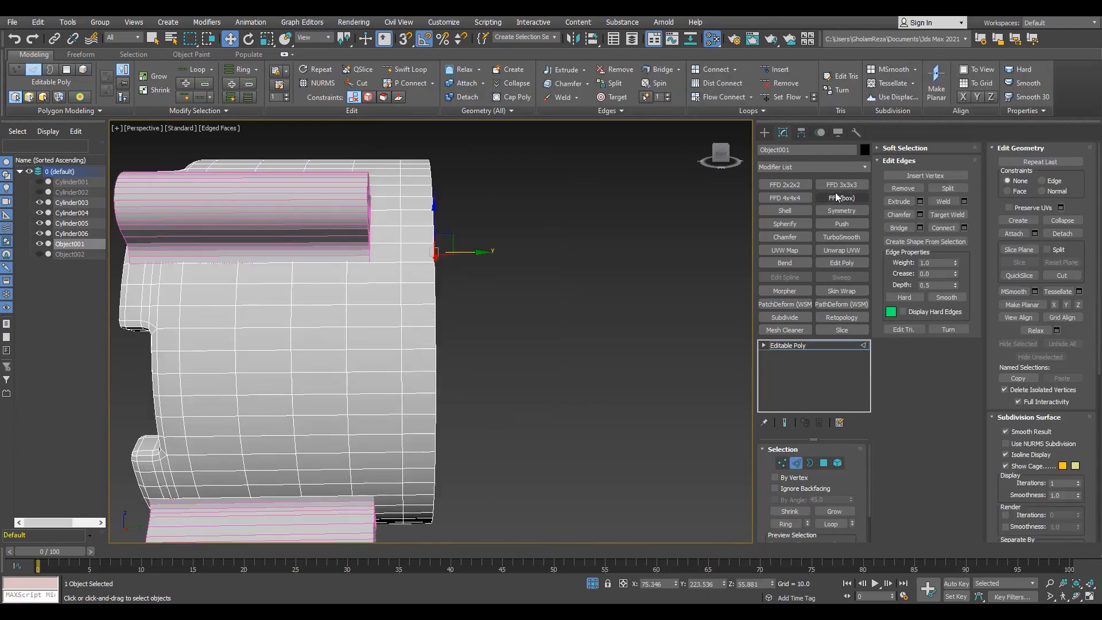
key("2")
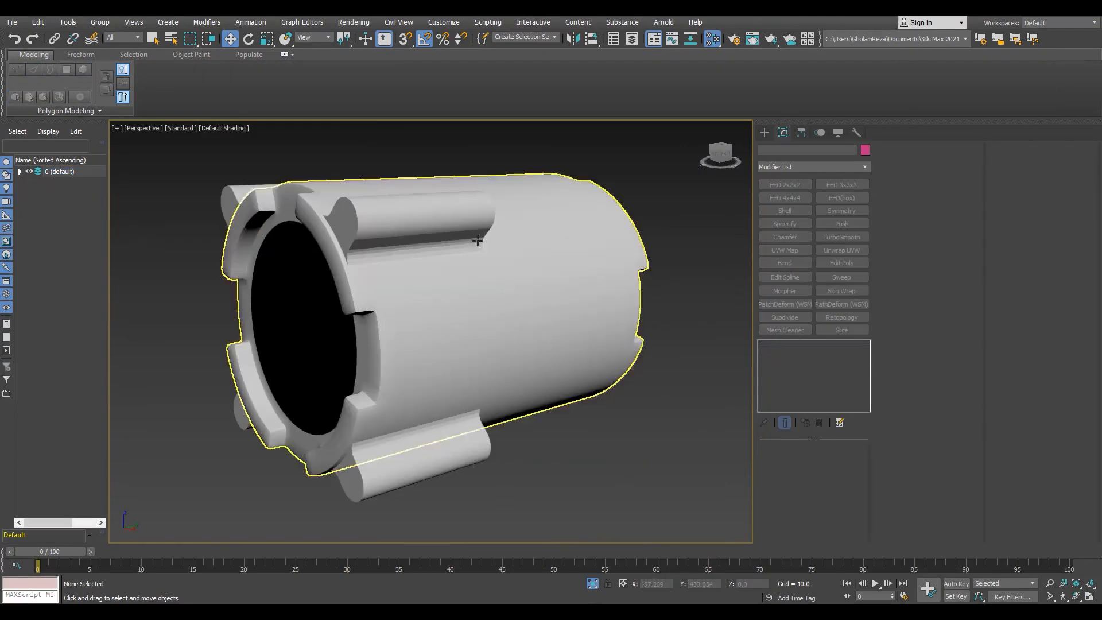
Create a box about 36.5 long and 33 wide over the tab's middle in the left view.
left_click(474, 231)
key("F4")
middle_click_drag(471, 247, 494, 276, "alt")
middle_click_drag(150, 377, 270, 380)
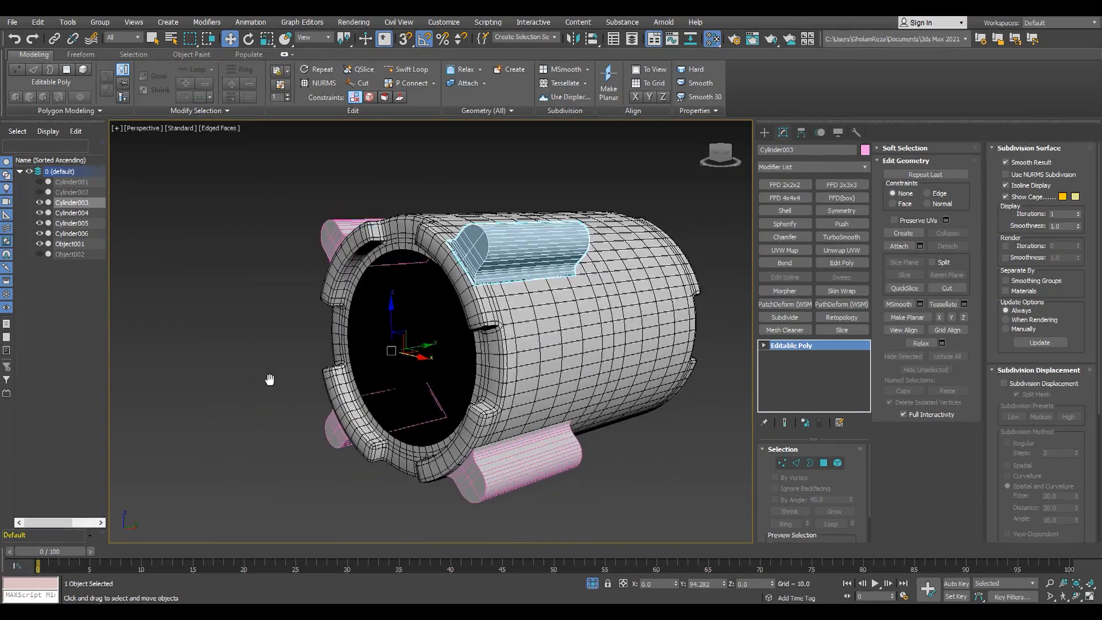
key("alt+w")
middle_click(394, 367)
key("alt+w")
middle_click_drag(394, 366, 272, 390)
left_click(764, 132)
left_click(790, 202)
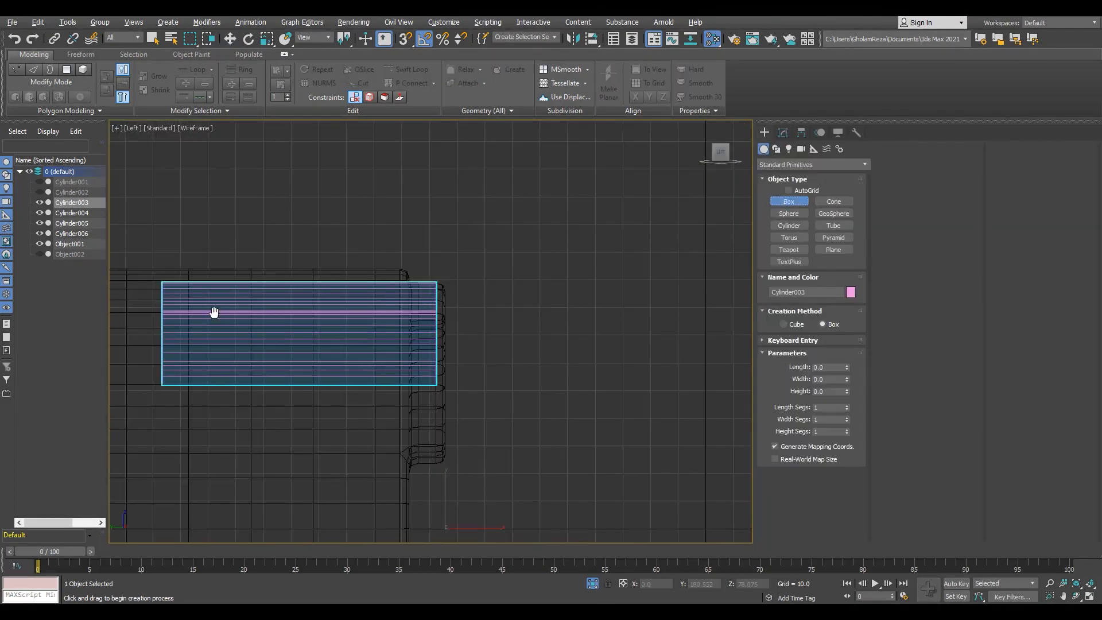
middle_click_drag(213, 312, 331, 310)
left_click_drag(314, 332, 364, 244)
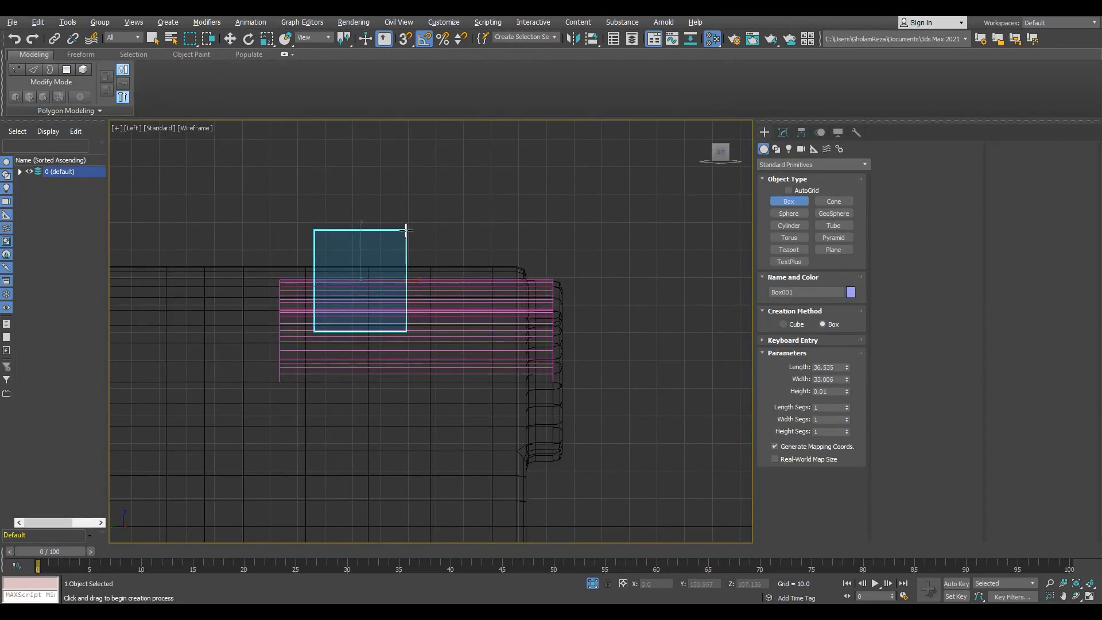
Move the box along X in the front view to about 71.3 so it overlaps the upper tab.
key("w")
key("alt+w")
middle_click(459, 295)
key("alt+w")
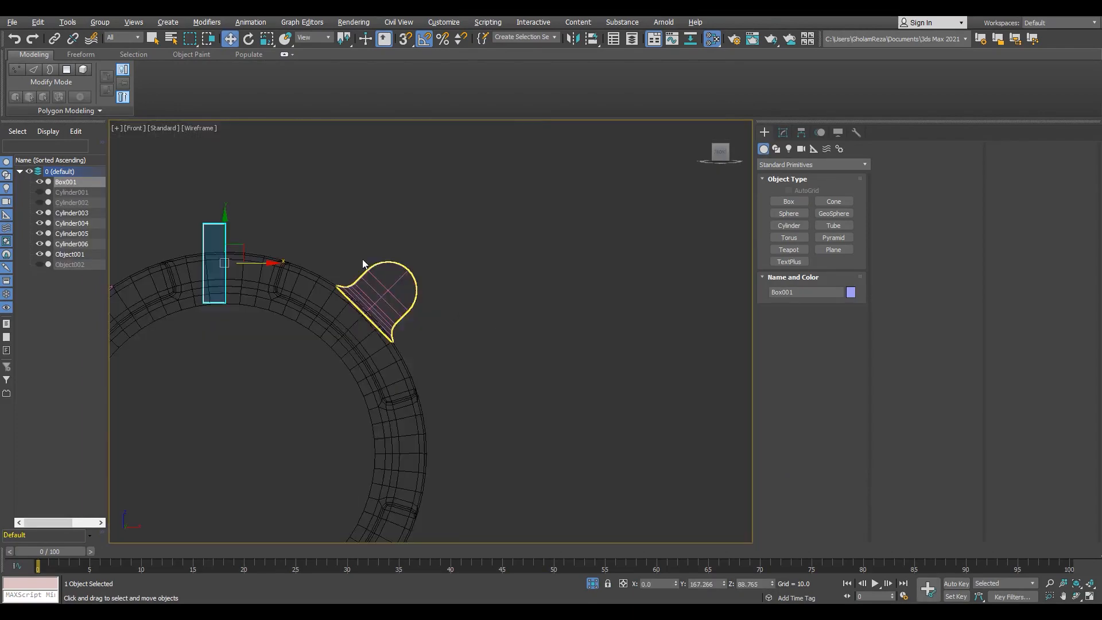
middle_click_drag(217, 257, 258, 266)
scroll(258, 266, "up", 3)
middle_click_drag(258, 266, 334, 270)
left_click_drag(380, 282, 688, 300)
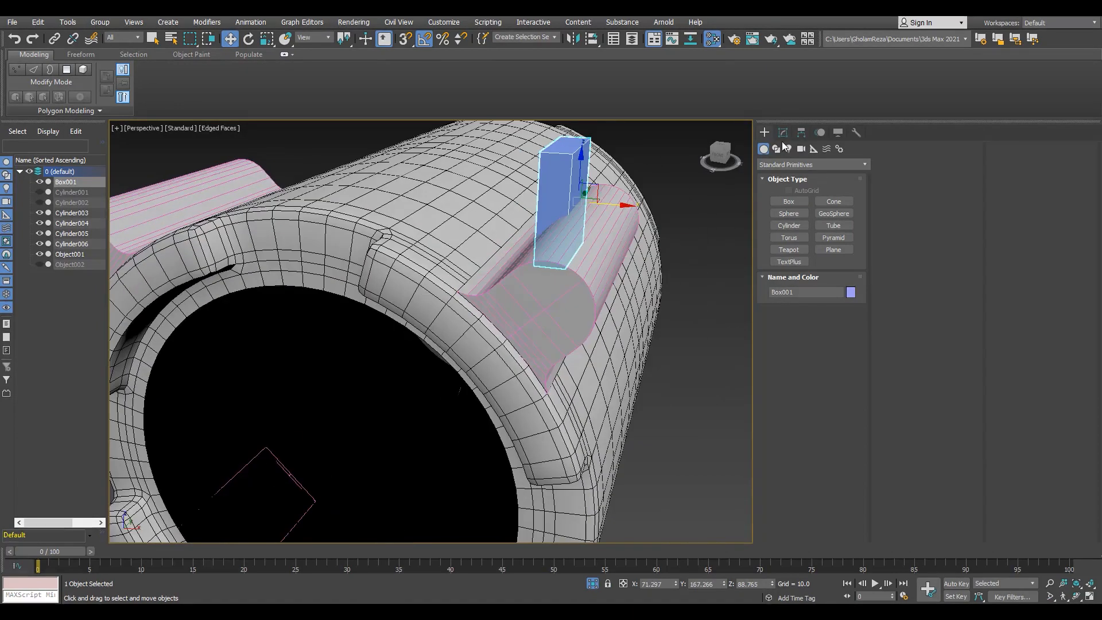
Convert the box to an editable poly and move its inner side face along X to reach the opposite upper tab.
right_click(543, 253)
left_click(617, 344)
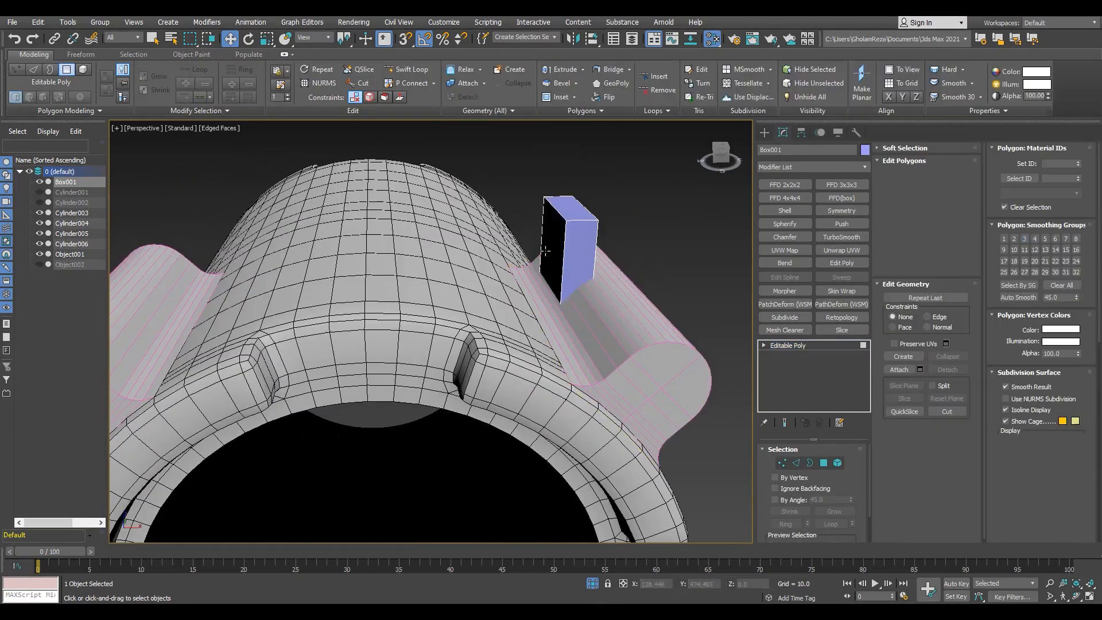
key("4")
left_click_drag(545, 251, 343, 289)
scroll(209, 326, "down", 4)
middle_click_drag(402, 322, 406, 249, "alt")
key("s")
key("s")
Connect the box's long edges with a middle loop and snap it to the sleeve's centre at X 0.
scroll(521, 249, "up", 2)
key("2")
left_click(488, 239)
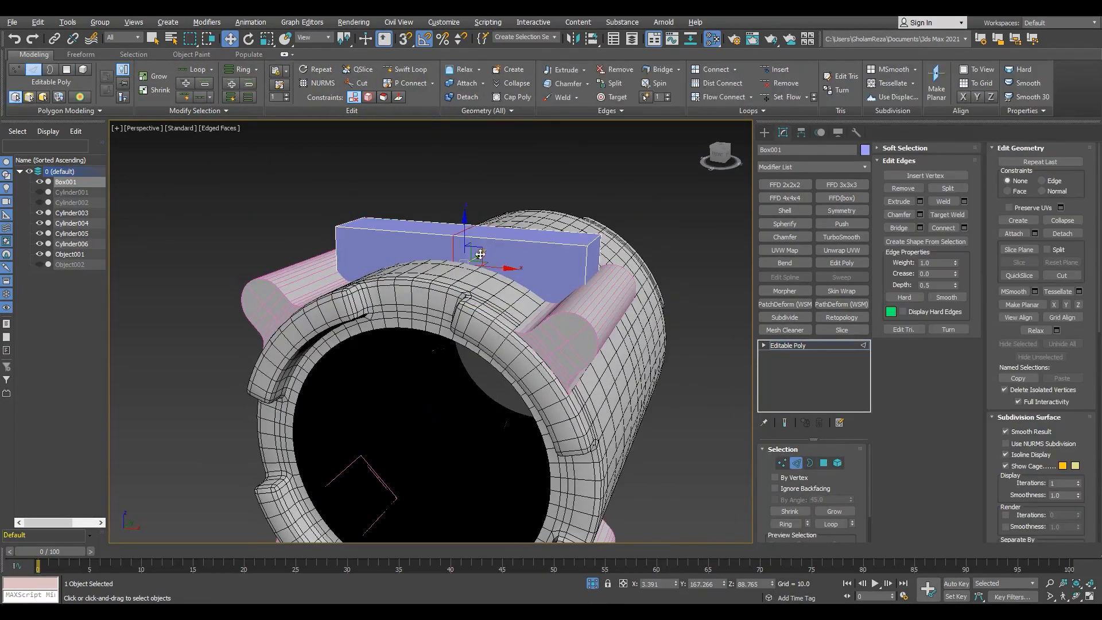
key("f")
scroll(359, 280, "up", 5)
middle_click_drag(358, 281, 428, 354)
key("s")
key("s")
key("alt+w")
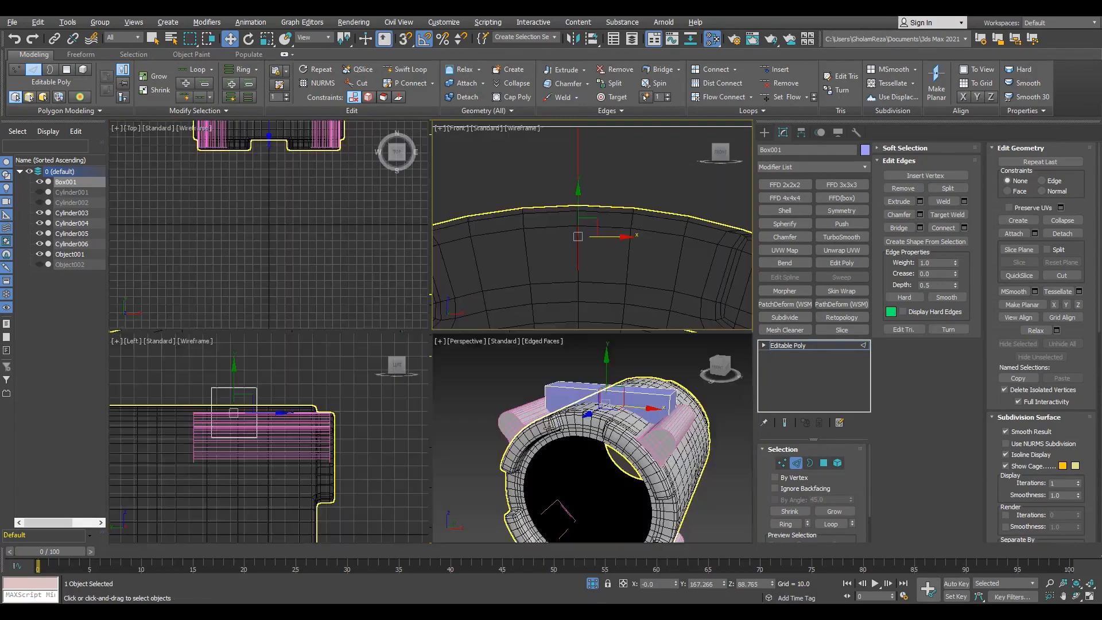
middle_click(495, 383)
key("alt+w")
Select the box's top faces and raise them to about Z 113.5.
middle_click_drag(495, 384, 507, 264, "alt")
key("4")
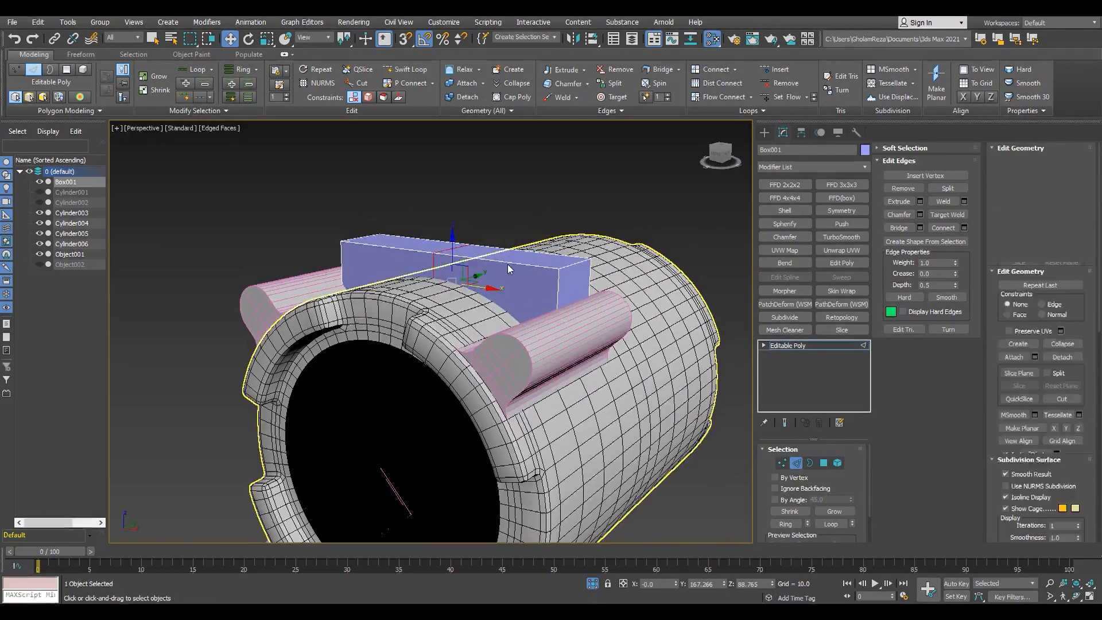
left_click_drag(463, 191, 462, 194)
middle_click_drag(463, 193, 402, 189, "alt")
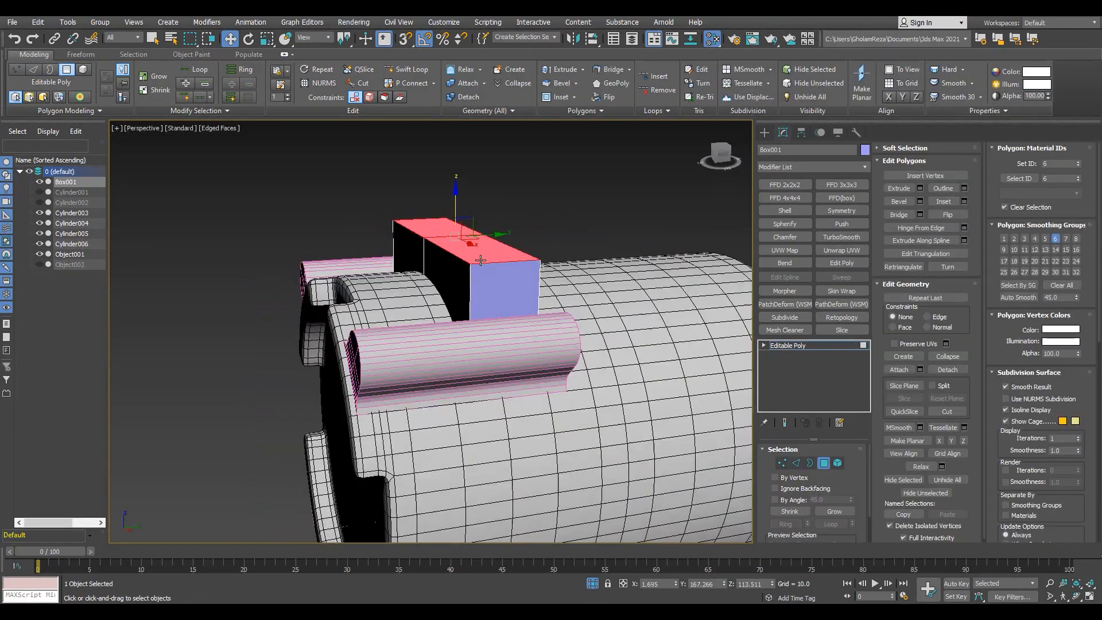
Clone the whole box with a 90° rotation so the copy runs lengthwise along the tab.
key("2")
left_click(781, 344)
scroll(472, 254, "down", 4)
middle_click_drag(453, 258, 494, 249, "alt")
middle_click_drag(301, 257, 470, 307, "alt")
key("e")
left_click_drag(564, 263, 546, 327, "shift")
left_click(551, 358)
Move the rotated box copy inward along X in the front view to about 52.2.
key("alt+w")
middle_click(674, 239)
key("alt+w")
scroll(631, 244, "down", 5)
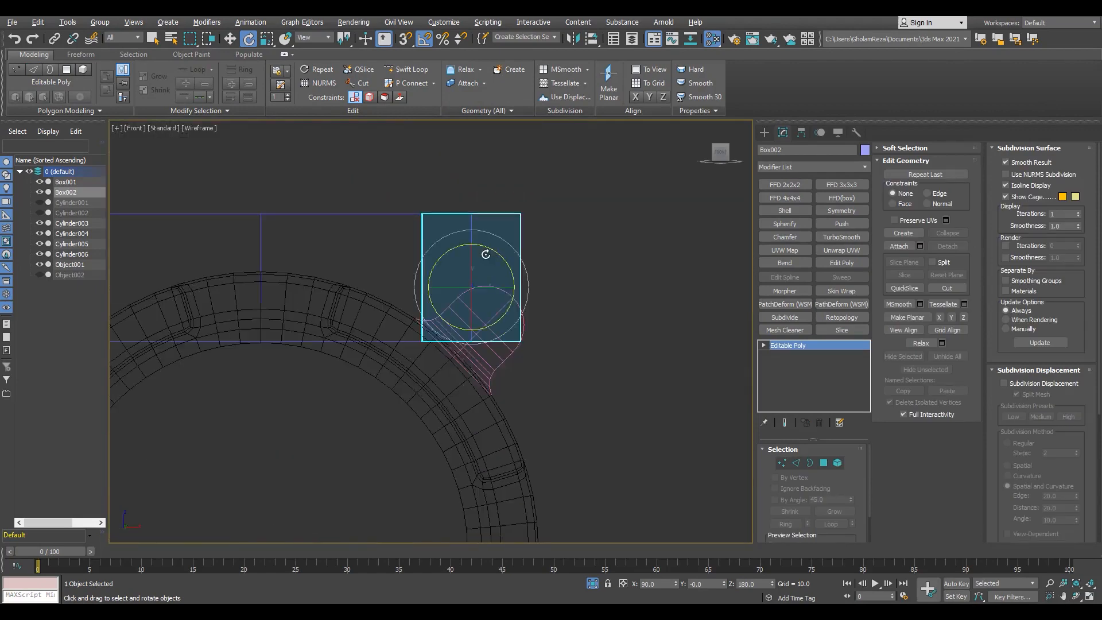
key("w")
scroll(442, 305, "up", 4)
left_click_drag(535, 269, 431, 314)
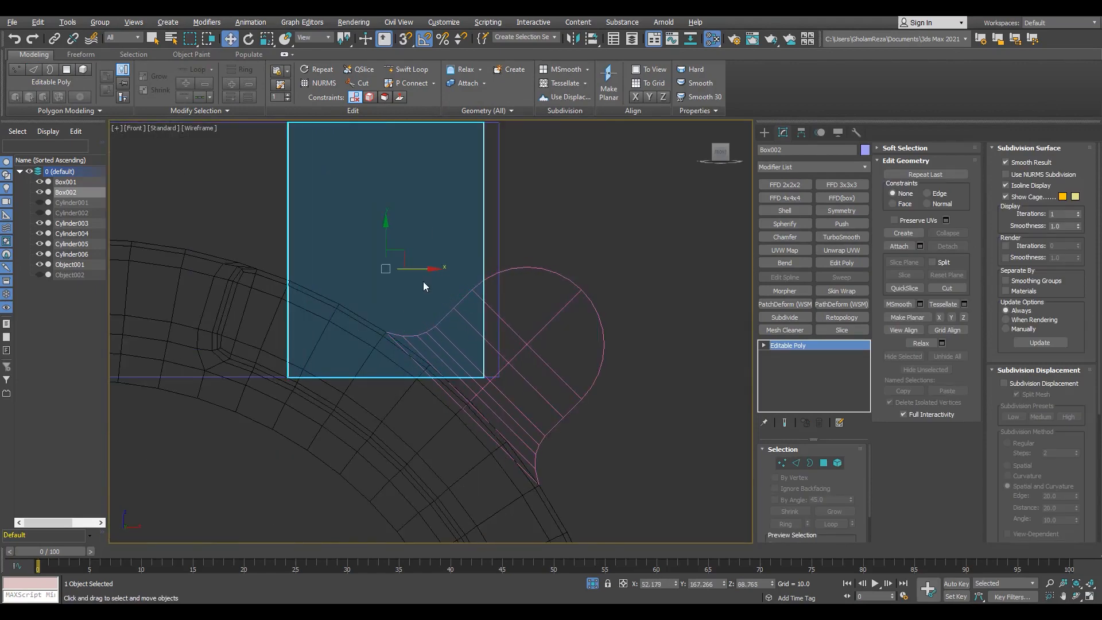
Scale the rotated box copy down in the front view and lower its top vertices by about 8.8.
scroll(423, 282, "down", 2)
key("r")
left_click_drag(404, 261, 402, 310)
key("w")
key("1")
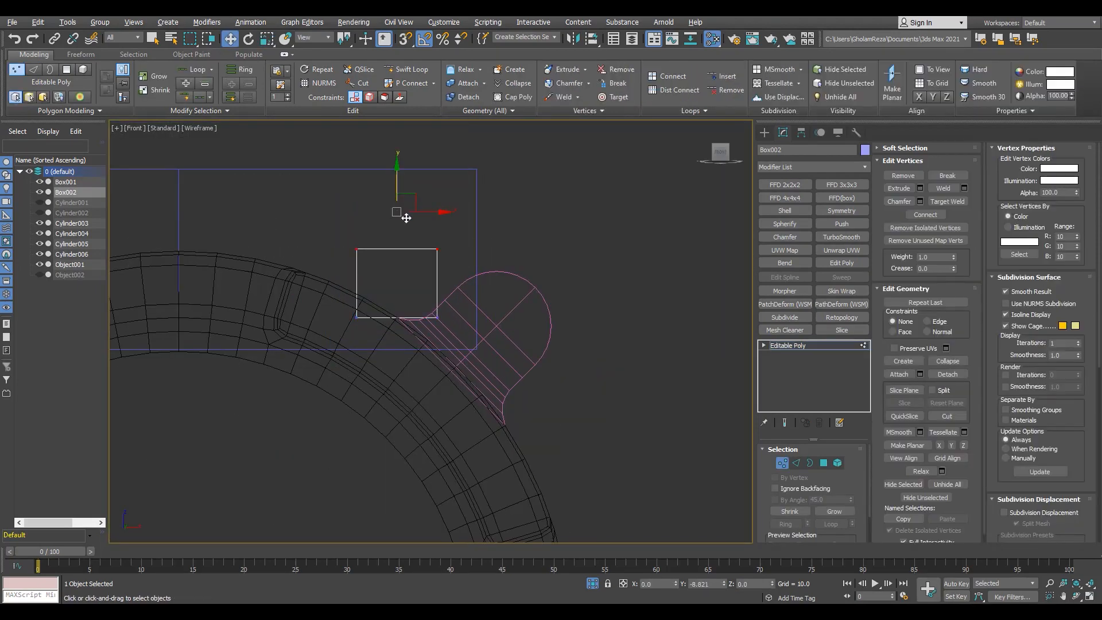
scroll(406, 217, "up", 3)
key("1")
Narrow the box copy to about 79% along X and shift it to about X 54.8.
key("r")
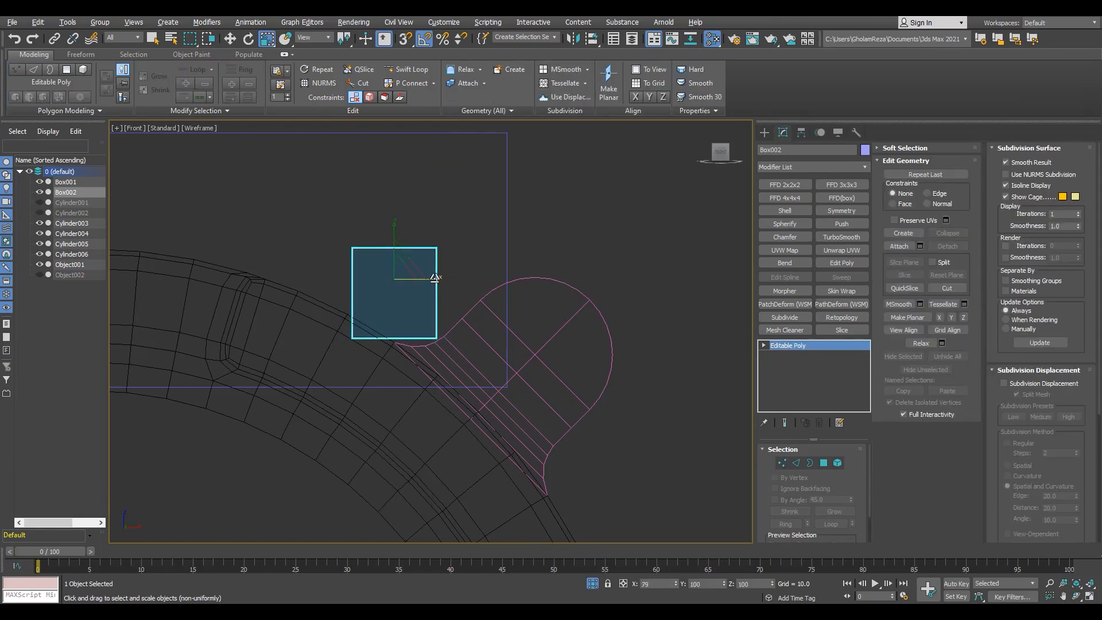
left_click_drag(411, 249, 410, 258)
key("p")
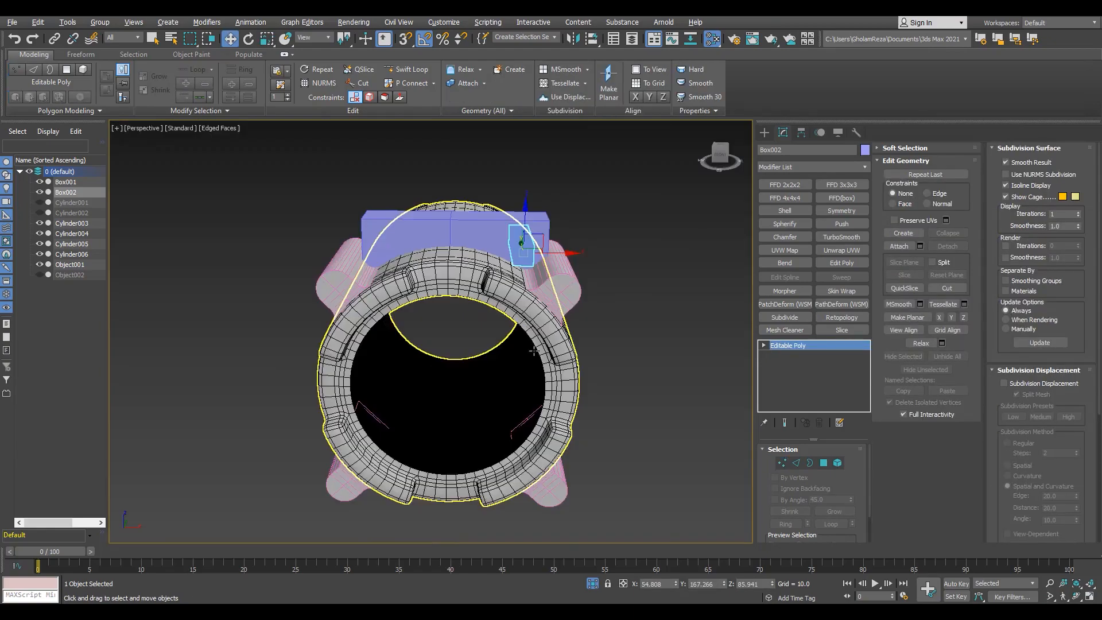
Move the small box copy forward to about Y 112.1 and inward to about X 51.5, beside the tab's flare.
scroll(519, 247, "up", 4)
middle_click_drag(534, 247, 482, 254, "alt")
left_click_drag(467, 218, 349, 221)
middle_click_drag(349, 221, 408, 231, "alt")
scroll(339, 256, "up", 4)
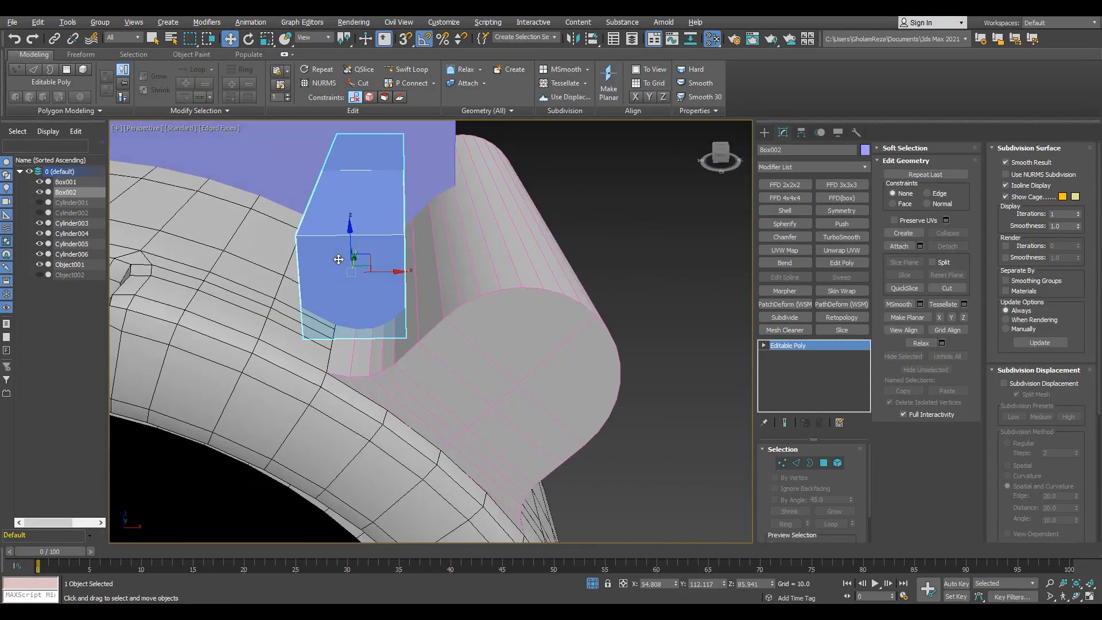
middle_click_drag(338, 258, 418, 234, "alt")
left_click_drag(418, 233, 400, 235)
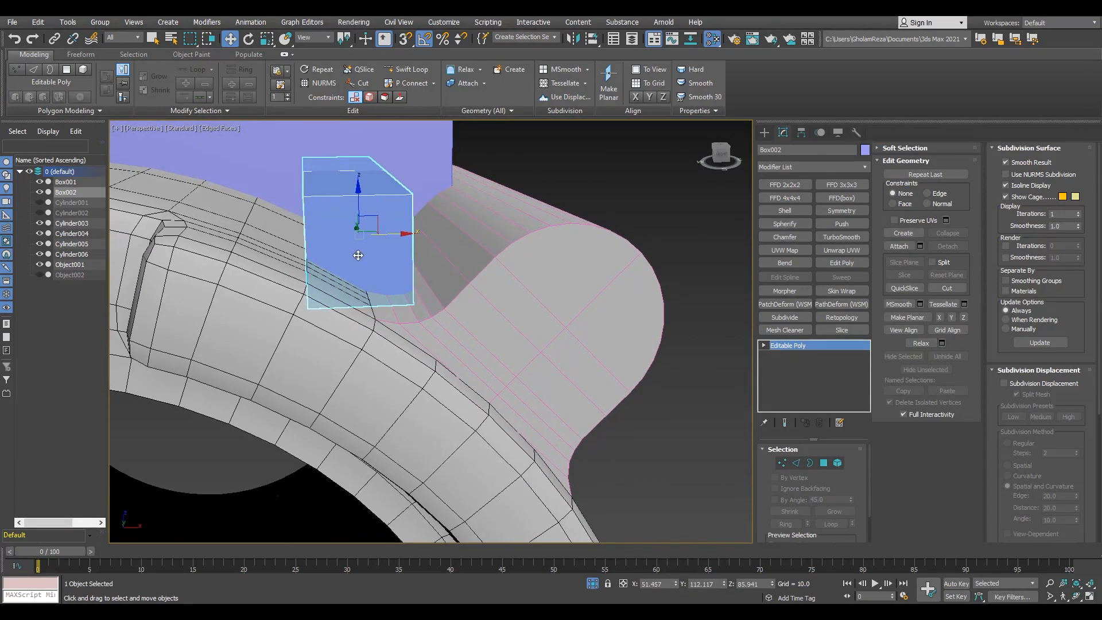
middle_click_drag(358, 255, 424, 256, "alt")
Connect the small box's vertical edges with a loop and pull its lower tab-side corner vertices outward over the flare in the front view.
key("f")
scroll(339, 303, "up", 3)
key("s")
left_click_drag(366, 188, 362, 328)
key("s")
scroll(362, 327, "down", 1)
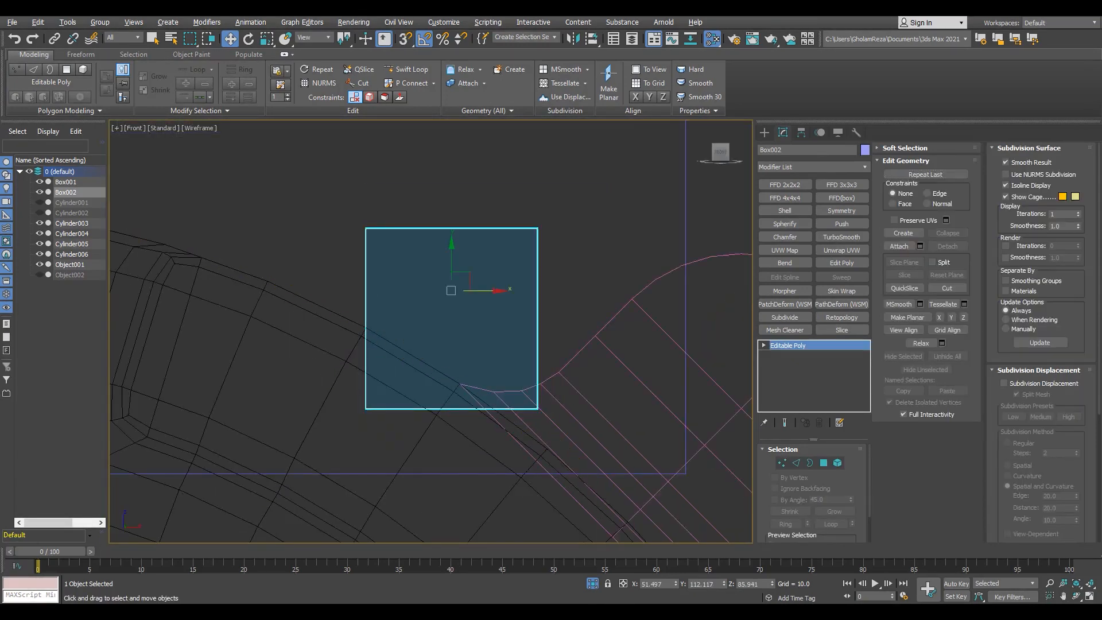
middle_click_drag(548, 328, 519, 322)
key("2")
left_click_drag(521, 322, 464, 325)
key("ctrl+shift+e")
key("1")
left_click_drag(481, 376, 537, 368)
key("s")
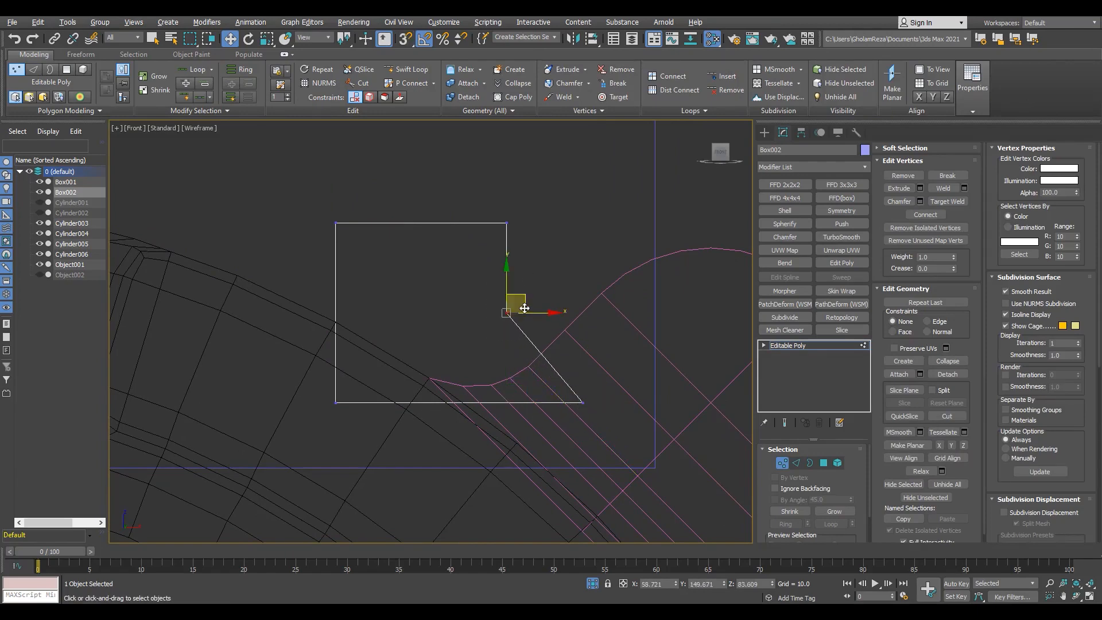
Add further loops on the small box's tab-facing side and position their vertices so the side curves down onto the tab's flare.
scroll(525, 308, "up", 2)
key("p")
mouse_move(482, 342)
middle_mouse_down("alt")
mouse_move(450, 349)
mouse_move(460, 349)
middle_mouse_up("alt")
key("f")
key("2")
key("ctrl+shift+e")
key("1")
mouse_move(531, 354)
left_mouse_down()
mouse_move(480, 366)
mouse_move(529, 334)
left_mouse_up()
left_click_drag(530, 333, 526, 335)
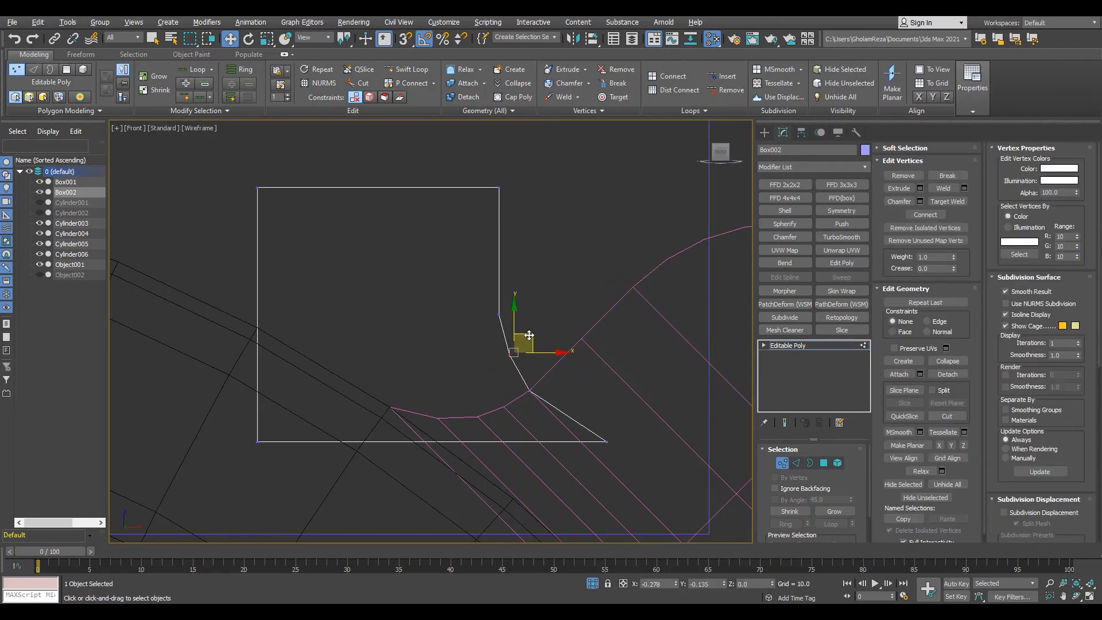
Connect the sloped edges above the small box's lower tab-side corner with one more loop.
key("2")
left_click_drag(548, 427, 583, 395)
key("ctrl+shift+e")
key("1")
key("p")
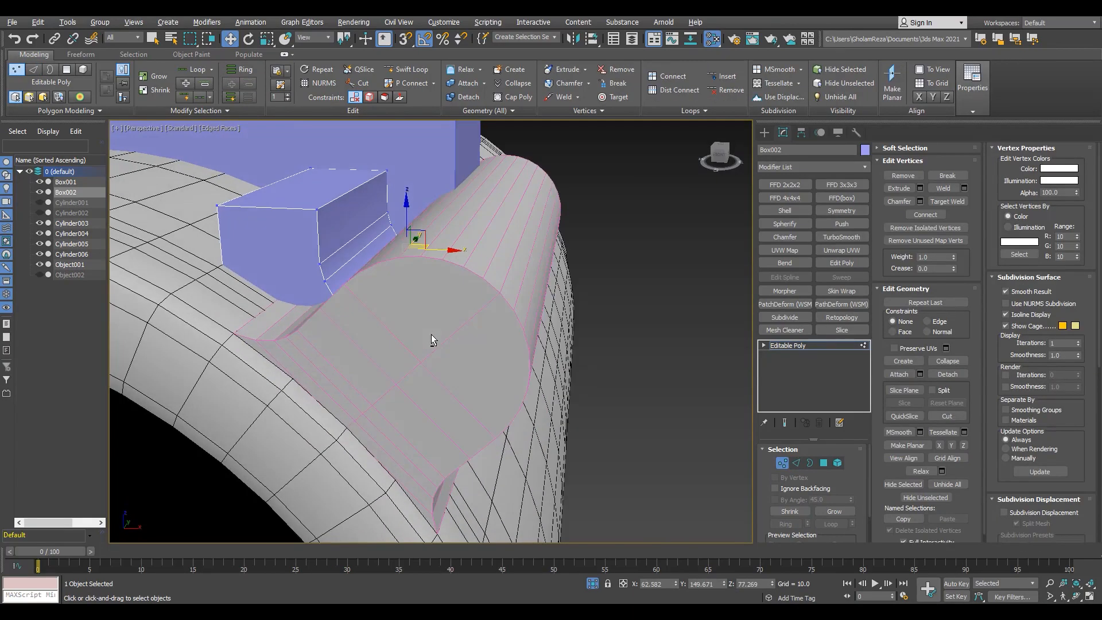
Select both top faces of the small box and lower them to about Z 89.5.
scroll(434, 341, "down", 3)
middle_click_drag(434, 341, 428, 325, "alt")
scroll(419, 226, "up", 3)
key("4")
left_click(416, 217)
key("F3")
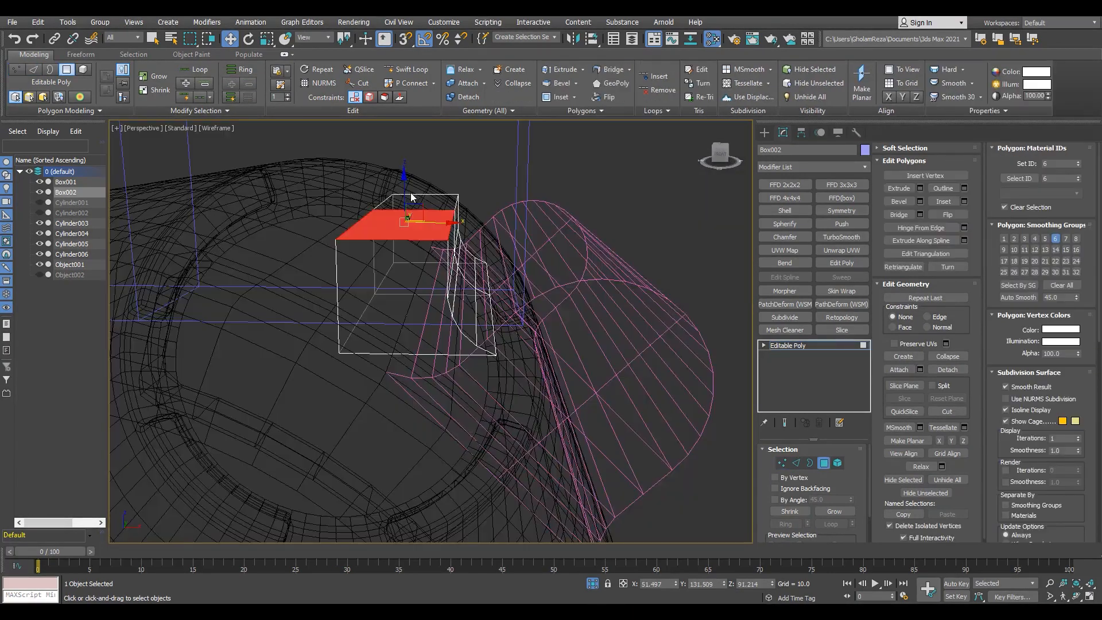
middle_click_drag(411, 192, 421, 215, "alt")
left_click(457, 190, "ctrl")
key("F3")
left_click_drag(457, 166, 456, 179)
scroll(458, 190, "down", 3)
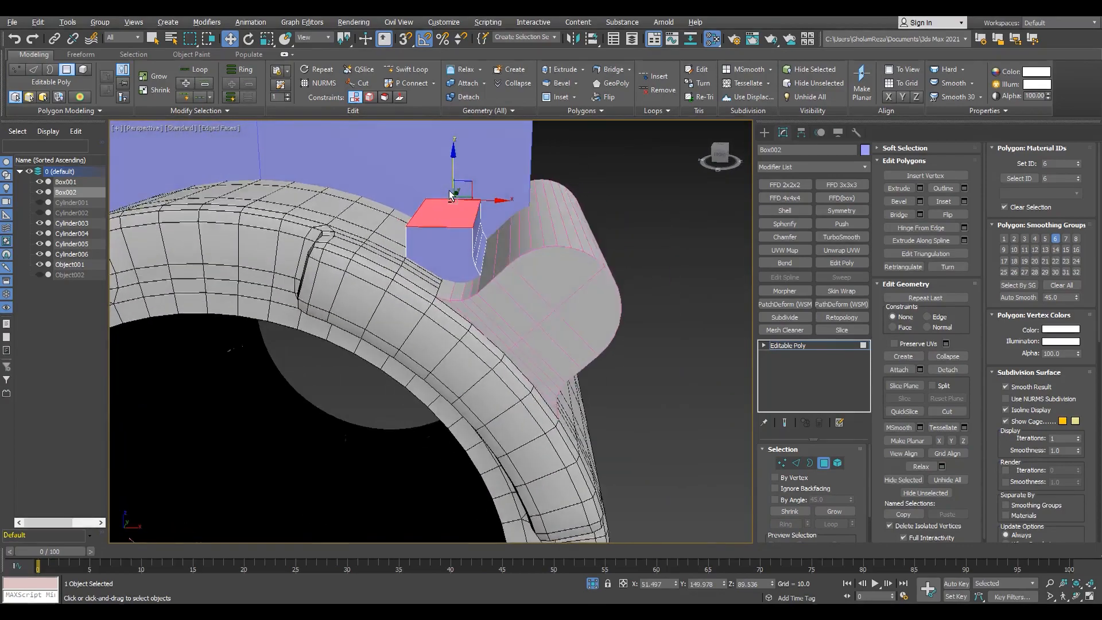
Leave polygon editing on the small box and exit isolation to show the complete part.
middle_click_drag(457, 191, 488, 192, "alt")
scroll(468, 229, "up", 3)
left_click(819, 346)
scroll(465, 247, "down", 5)
middle_click_drag(471, 247, 439, 187, "alt")
scroll(437, 253, "down", 3)
middle_click_drag(439, 229, 448, 224, "alt")
left_click(593, 584)
Examine how the small box sits against the tab and the crosswise box from several angles.
middle_click_drag(396, 367, 422, 353, "alt")
middle_click_drag(422, 353, 384, 368)
key("F4")
scroll(430, 289, "up", 5)
left_click(431, 289)
scroll(431, 289, "down", 5)
key("F4")
middle_click_drag(431, 290, 381, 337, "alt")
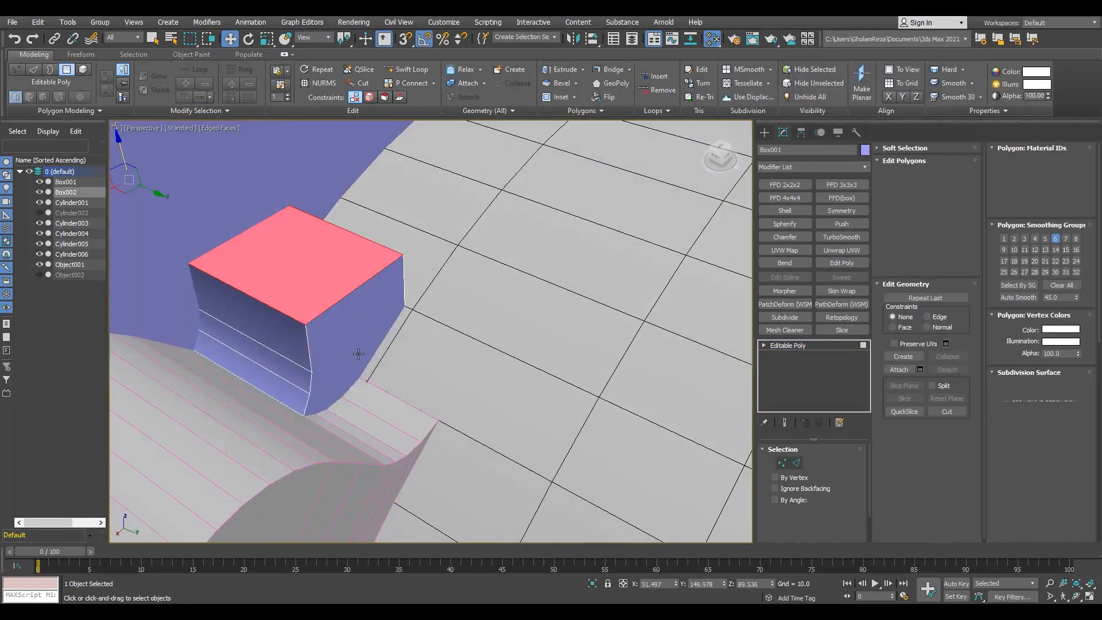
middle_click_drag(368, 356, 381, 372, "alt")
scroll(415, 356, "down", 8)
middle_click_drag(421, 253, 460, 236, "alt")
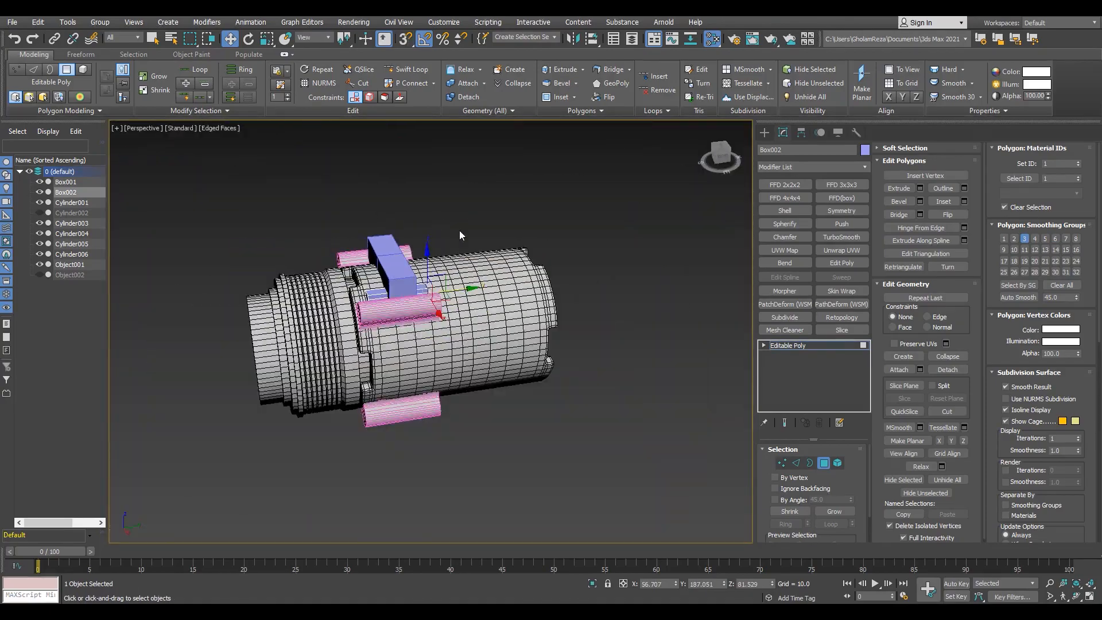
key("4")
Clone the grooved front cylinder in place and hide the original, Cylinder001.
scroll(322, 276, "up", 4)
mouse_move(264, 321)
middle_mouse_down("alt")
mouse_move(314, 340)
mouse_move(353, 274)
middle_mouse_up("alt")
key("F4")
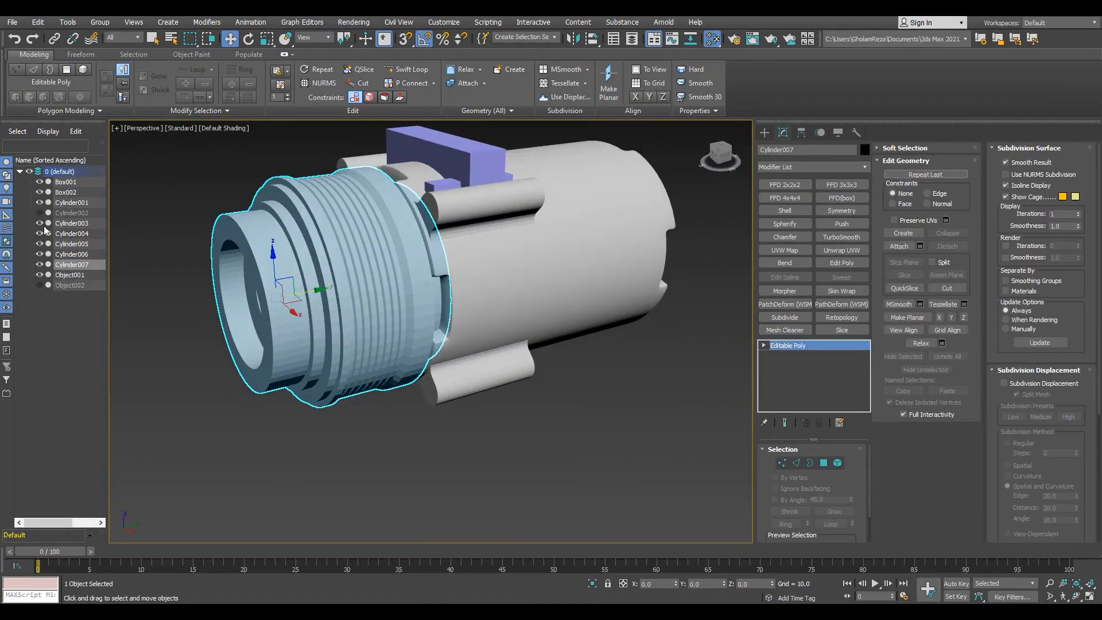
left_click(40, 203)
Move the pivot of the front cylinder copy to its rear border at about Y 115.6.
scroll(229, 246, "up", 3)
key("r")
middle_click_drag(516, 370, 477, 350, "alt")
key("F3")
key("3")
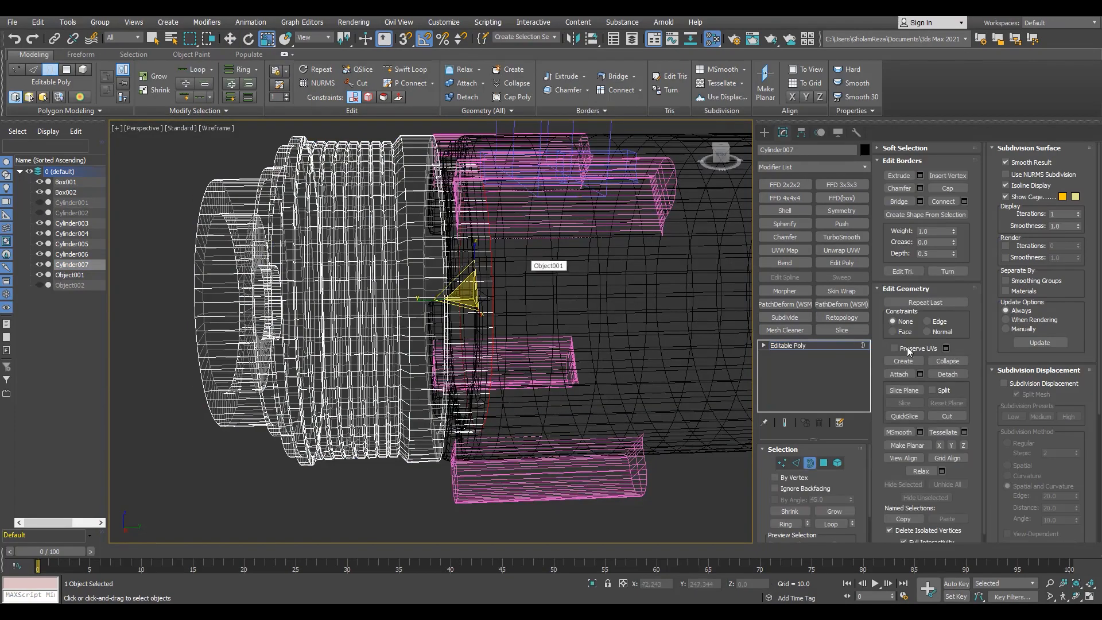
left_click(785, 346)
key("Insert")
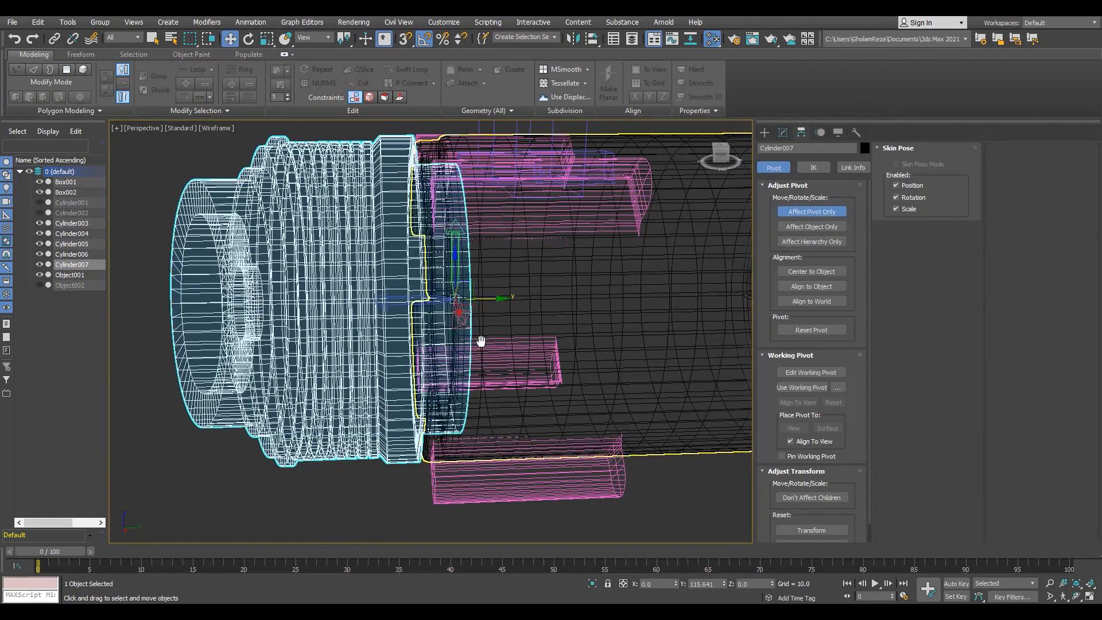
key("Insert")
Shorten the front cylinder copy along its length to about 62.5% scale.
middle_click_drag(481, 341, 417, 332, "alt")
key("F3")
key("r")
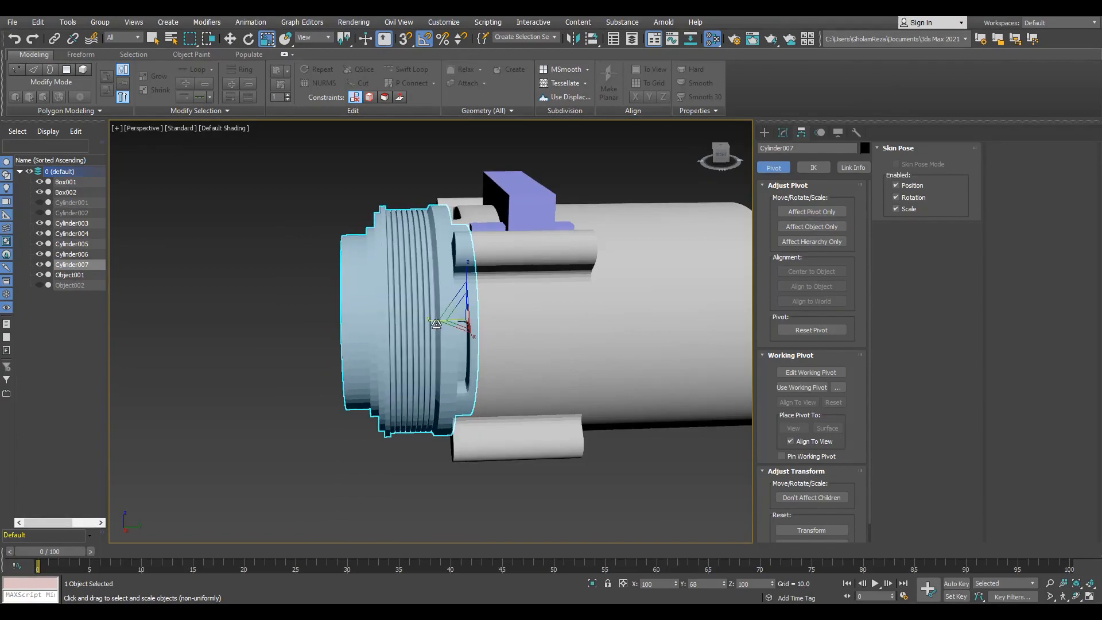
key("F4")
scroll(412, 353, "down", 3)
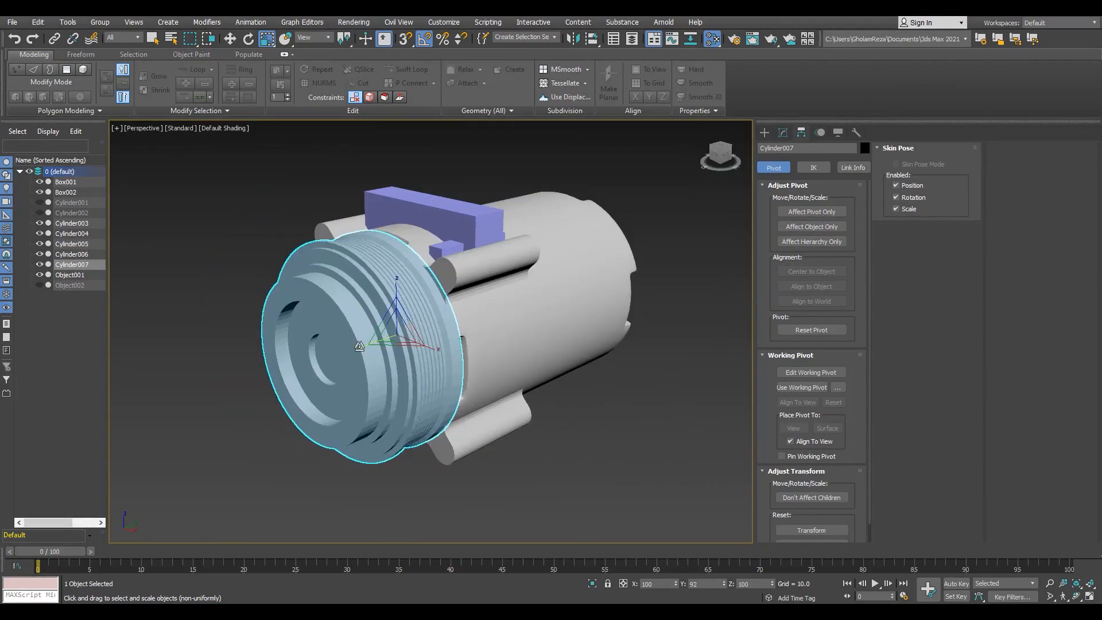
key("F4")
scroll(450, 316, "up", 3)
middle_click_drag(450, 316, 321, 305, "alt")
Select the cylinder copy's collar and groove vertices in the top view and snap the collar's rear edge to the tab's end.
key("alt+w")
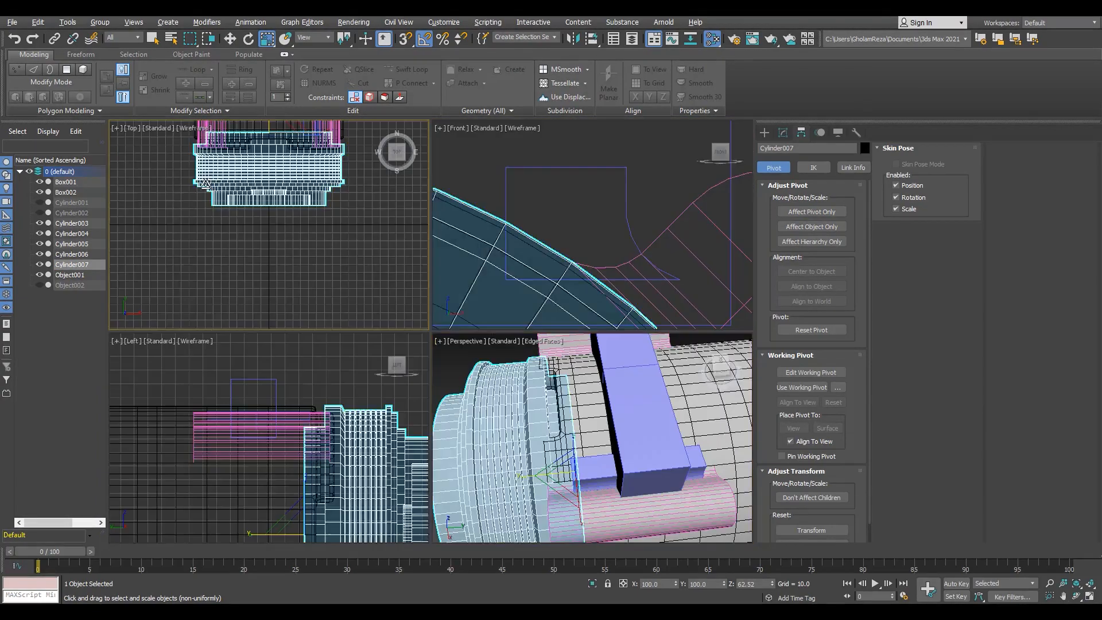
middle_click(322, 207)
key("alt+w")
key("1")
key("F3")
scroll(396, 310, "up", 8)
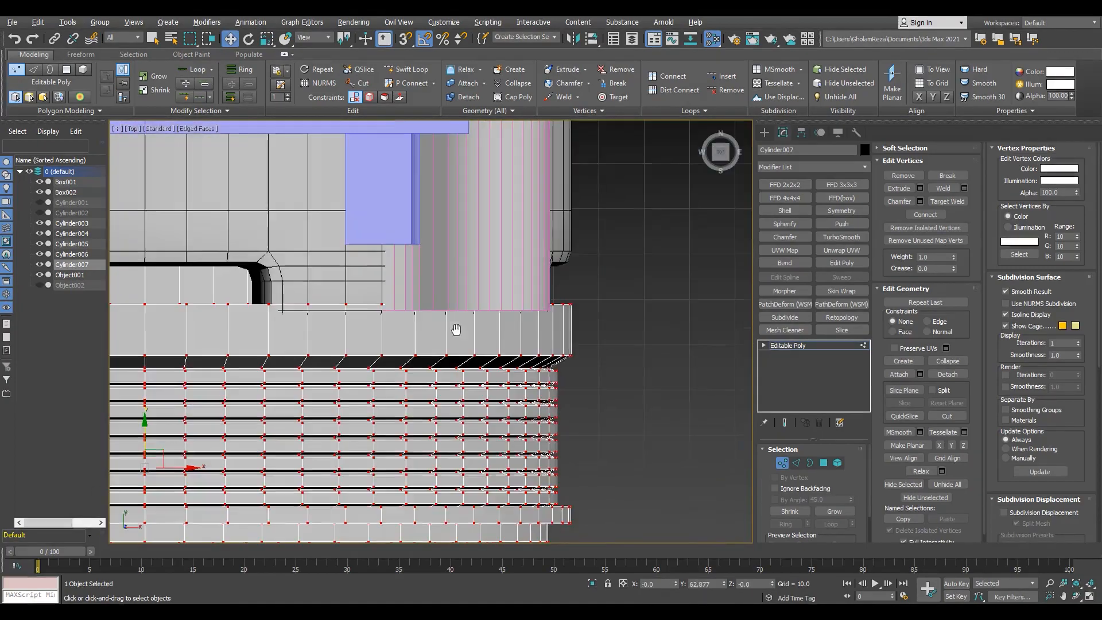
key("w")
left_click_drag(564, 295, 541, 311)
key("s")
Move the selected collar and groove vertices forward along Y to about 57.3, clear of the sleeve's edge.
key("p")
middle_click_drag(505, 397, 373, 382, "alt")
left_click_drag(400, 351, 391, 351)
middle_click_drag(391, 351, 382, 349, "alt")
scroll(362, 259, "up", 5)
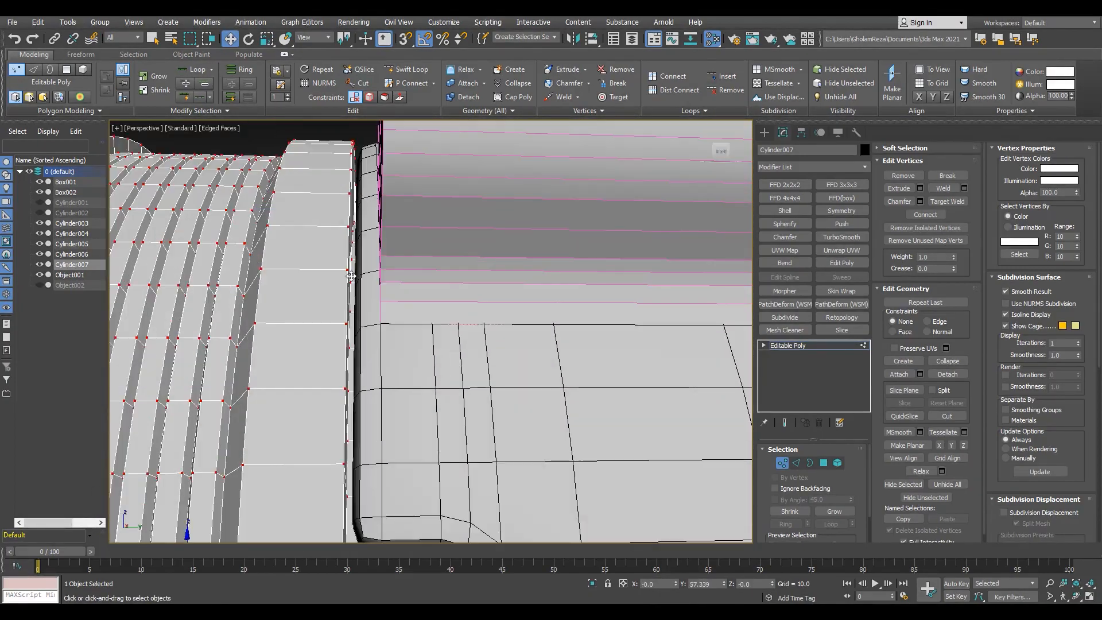
left_click_drag(361, 259, 355, 258)
Shift the front cylinder's selected vertices further forward to about Y 53.5.
scroll(355, 270, "down", 8)
middle_click_drag(327, 299, 446, 387, "alt")
scroll(351, 316, "up", 5)
key("1")
key("F4")
scroll(379, 333, "down", 5)
scroll(454, 370, "up", 3)
key("1")
left_click_drag(362, 326, 345, 329)
middle_click_drag(367, 321, 327, 313, "alt")
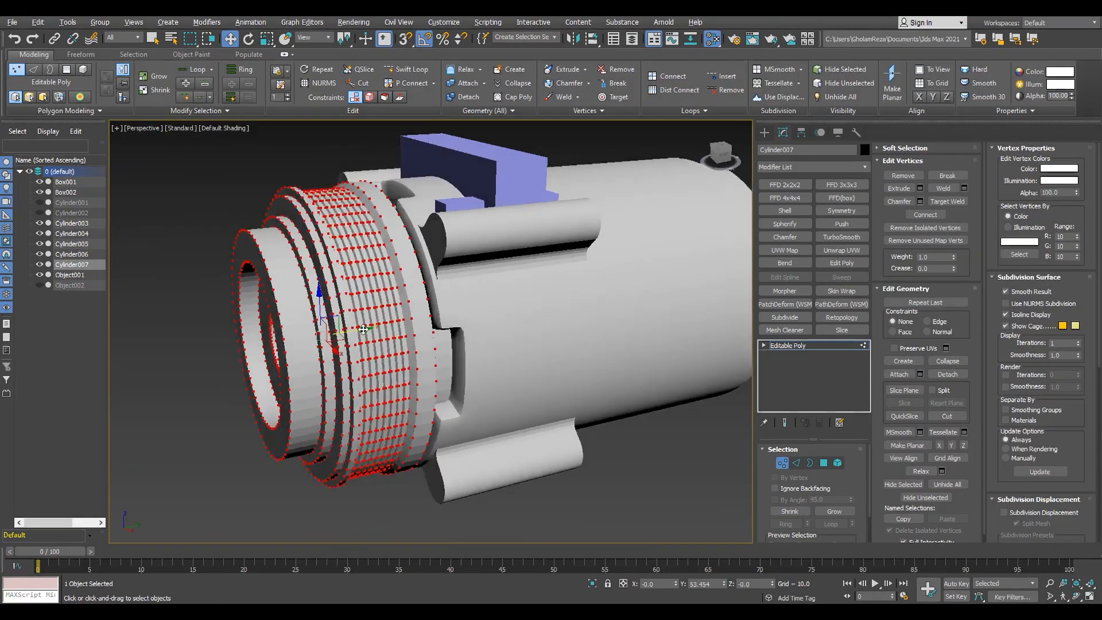
Raise the top faces of the large crosswise box by about 8.4.
scroll(364, 276, "up", 4)
scroll(365, 275, "down", 4)
middle_click_drag(365, 275, 381, 282, "alt")
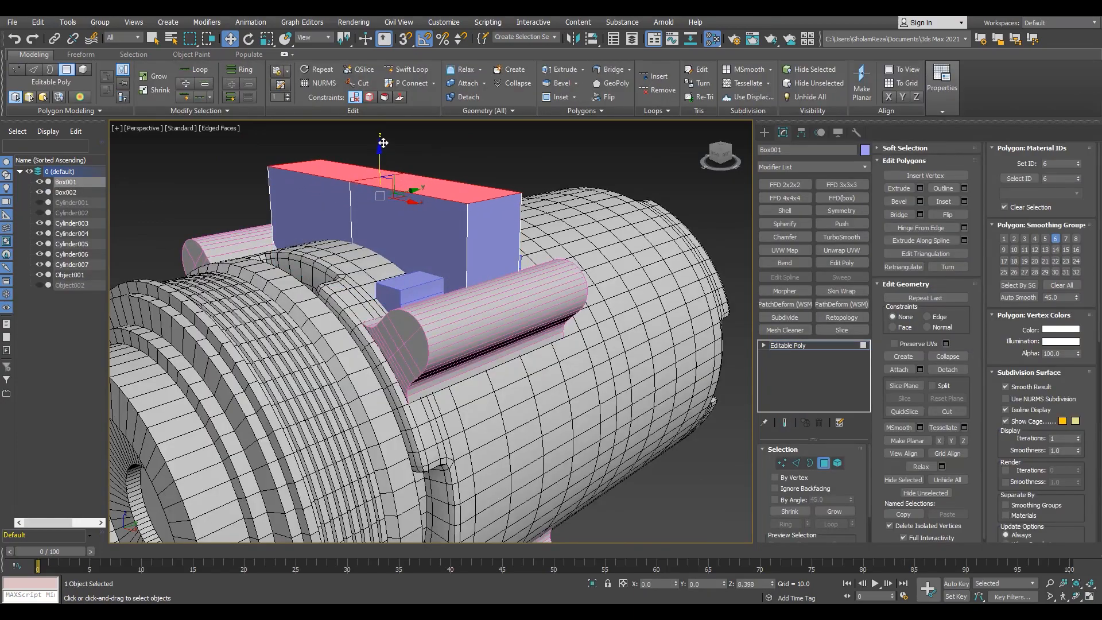
scroll(383, 142, "down", 5)
Select the crosswise box's front side faces, move them inward about 2 along Y, and leave the box deselected.
left_click(390, 250)
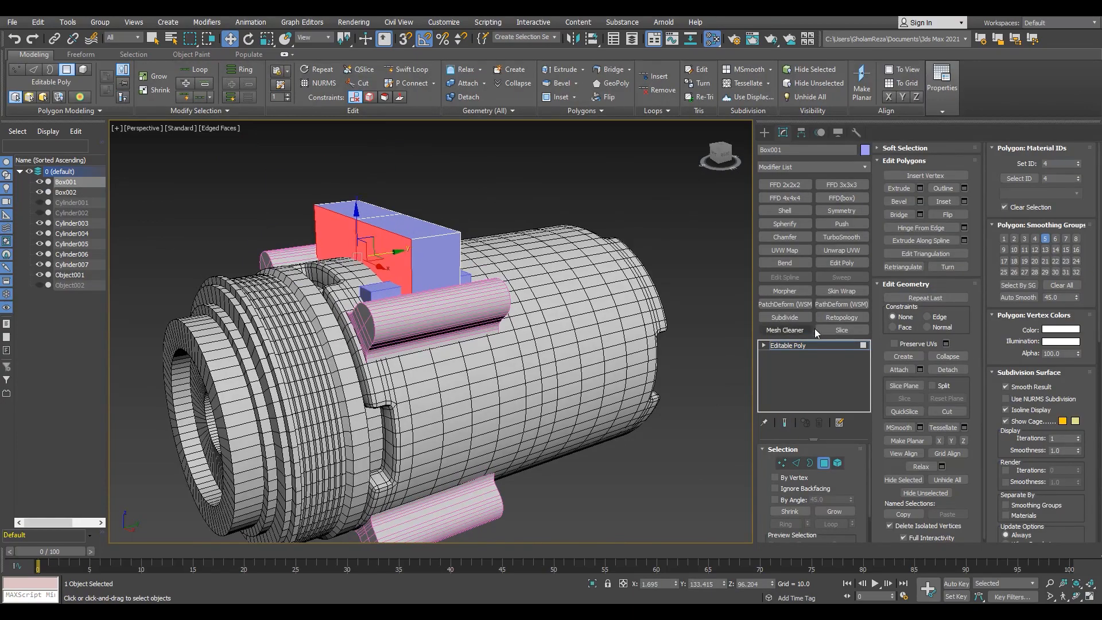
scroll(451, 229, "up", 5)
left_click_drag(215, 317, 224, 328)
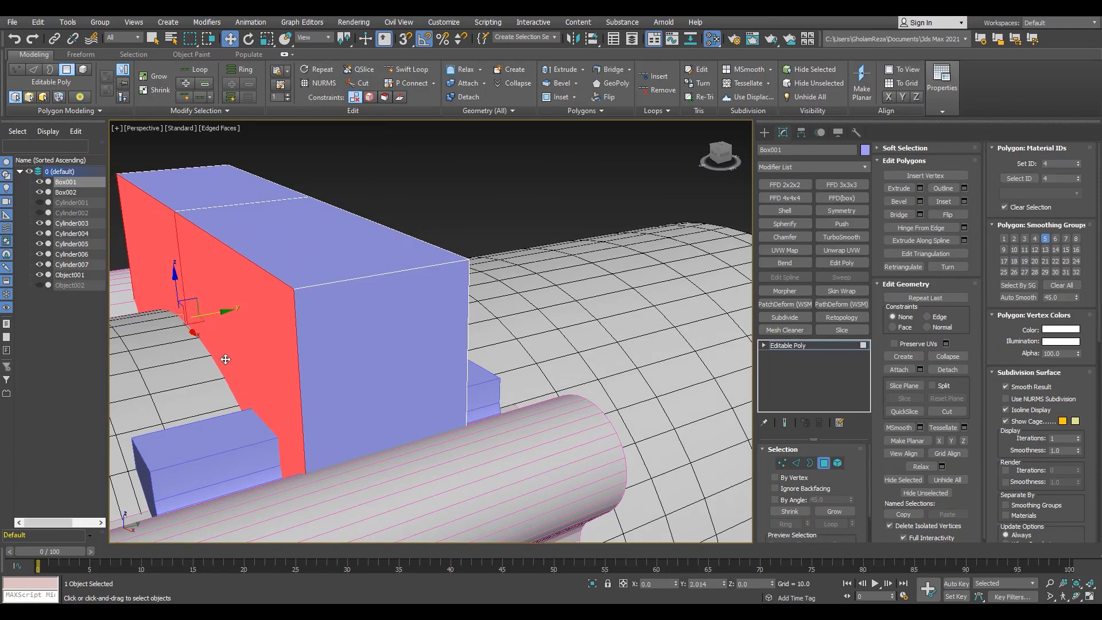
scroll(226, 359, "down", 4)
middle_click_drag(321, 333, 396, 339, "alt")
left_click(770, 346)
scroll(374, 344, "down", 6)
key("s")
key("ctrl+d")
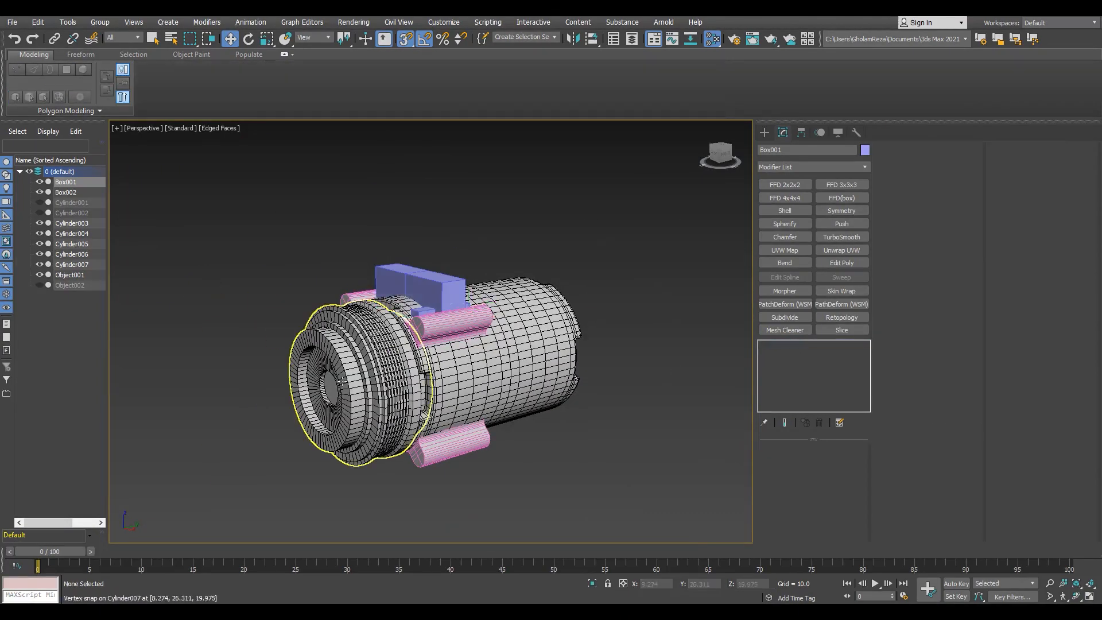
Clone the crosswise box with a 90° rotation and move the lengthwise copy along X to about 25.1.
key("F4")
left_click(427, 286)
middle_click_drag(447, 292, 367, 304, "alt")
scroll(399, 310, "up", 4)
key("F4")
key("e")
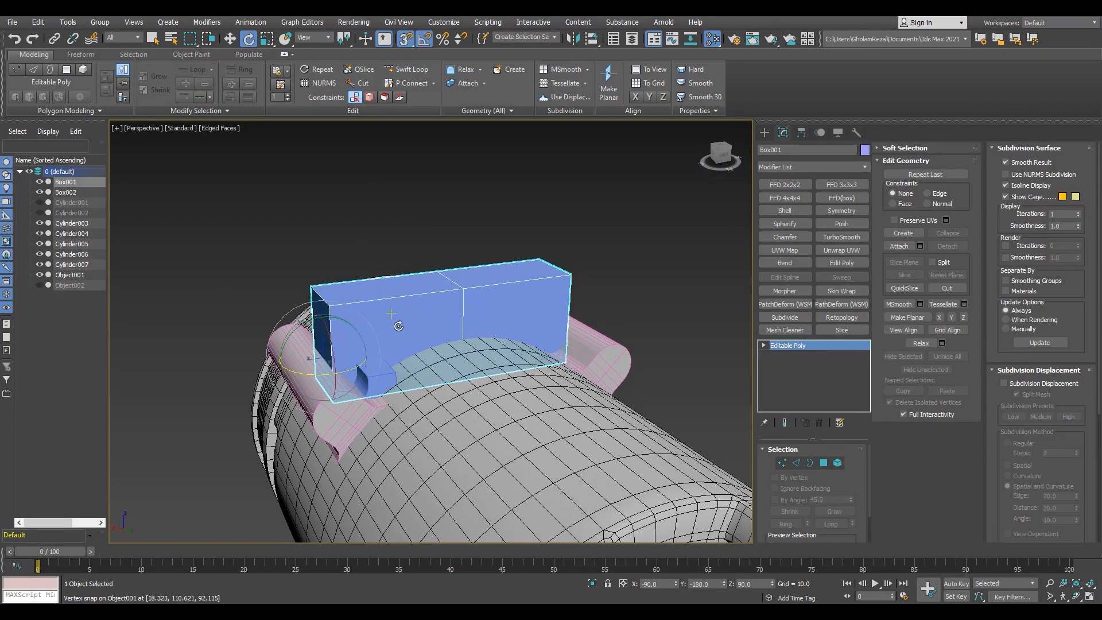
mouse_move(342, 371)
left_mouse_down("shift")
mouse_move(392, 360)
mouse_move(381, 345)
left_mouse_up("shift")
left_click(557, 356)
key("w")
middle_click_drag(388, 347, 465, 356, "alt")
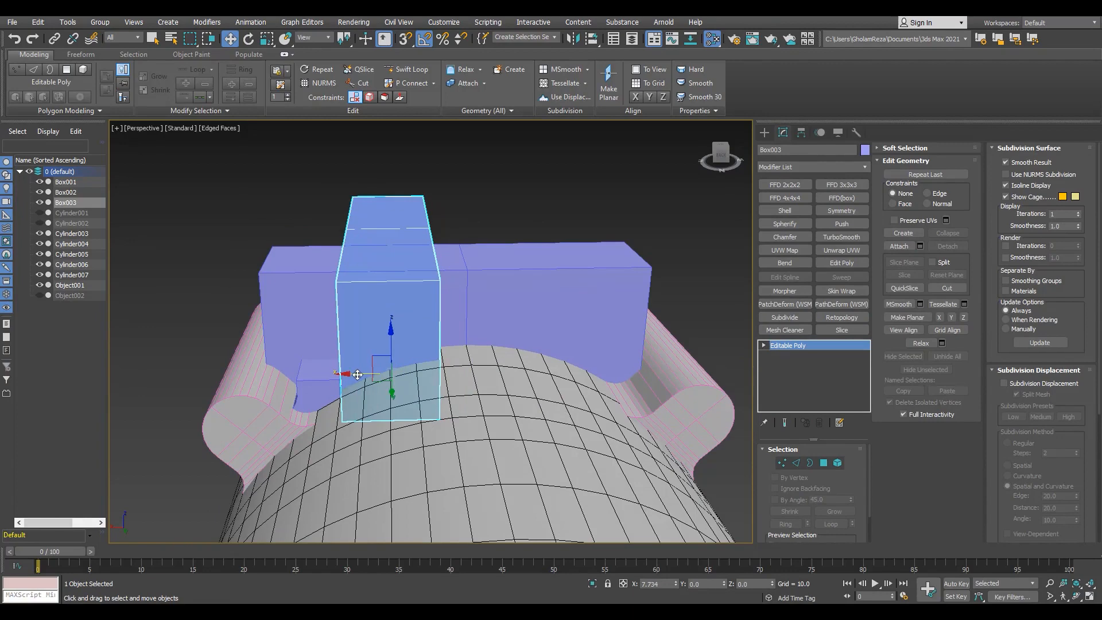
Lower the lengthwise copy's top faces to about Z 112.
middle_click_drag(366, 374, 392, 205, "alt")
key("4")
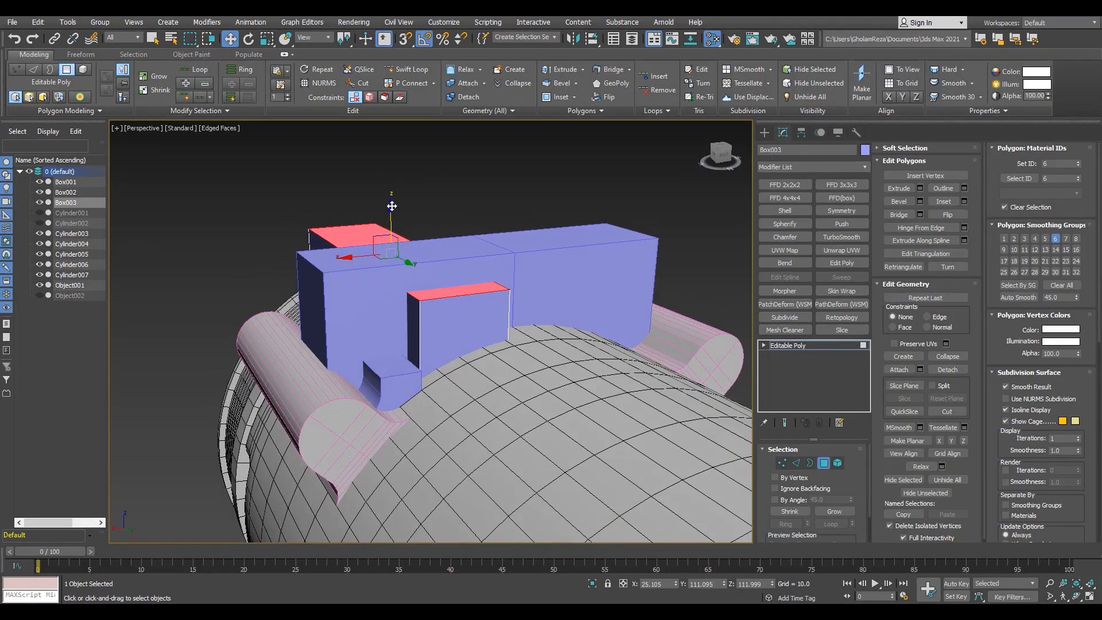
Thin the lengthwise copy by moving its outer side faces inward about 5 and its inner side faces about 4.8 along X.
mouse_move(413, 299)
middle_mouse_down("alt")
mouse_move(399, 307)
mouse_move(414, 317)
middle_mouse_up("alt")
scroll(399, 315, "up", 3)
left_click(405, 338)
key("F3")
left_click(320, 253, "ctrl")
key("F3")
left_click_drag(302, 303, 316, 301)
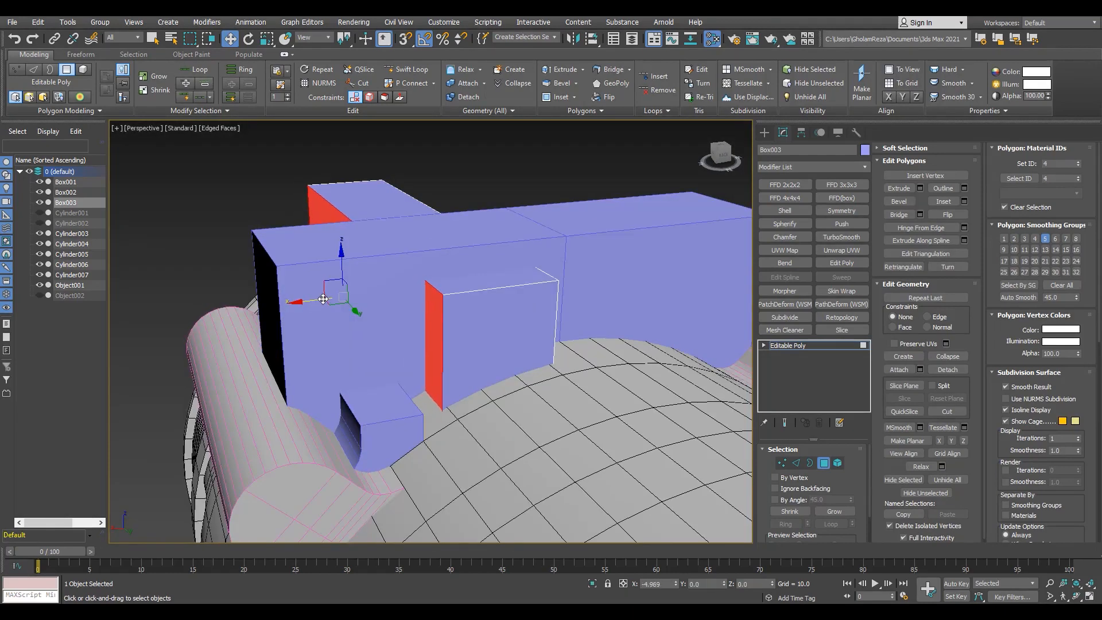
middle_click_drag(323, 299, 465, 232, "alt")
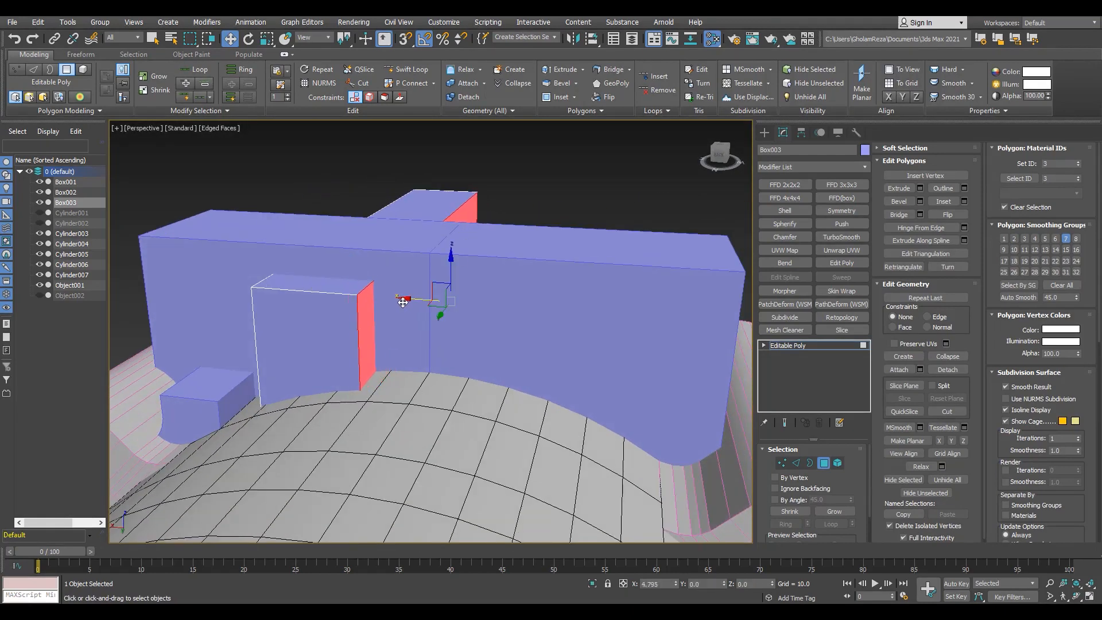
middle_click_drag(406, 304, 458, 229, "alt")
Select the lengthwise box's front-end vertices and move them back along Y toward the crosswise box to shorten it.
scroll(457, 229, "down", 3)
key("F3")
key("1")
key("2")
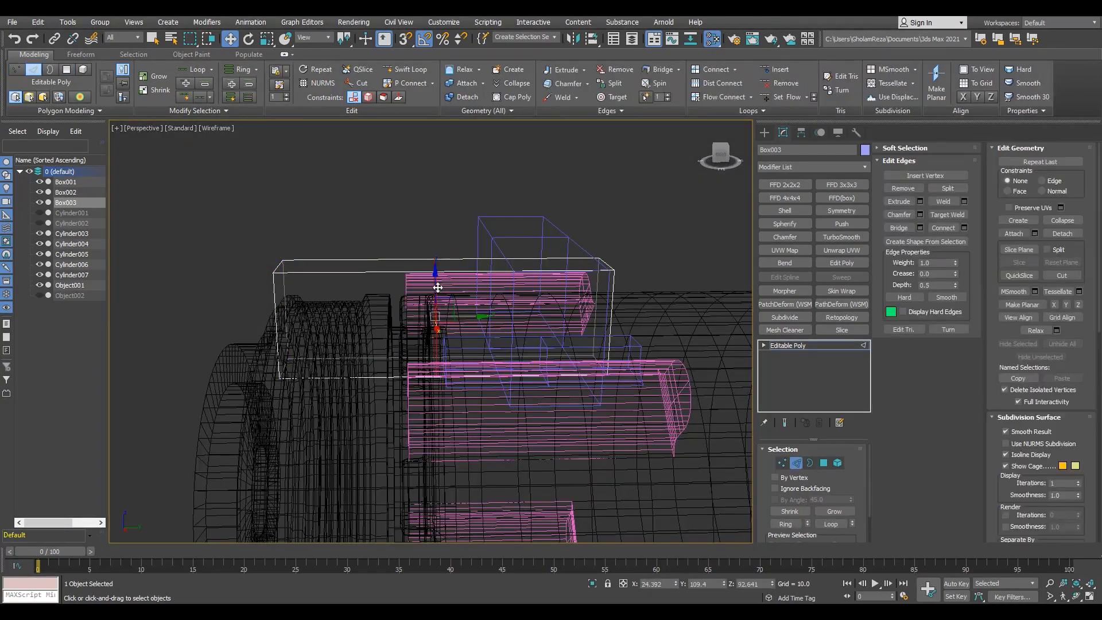
key("1")
left_click_drag(330, 230, 221, 492)
key("F3")
left_click_drag(329, 317, 564, 307)
Select a side face of the shortened lengthwise box and shift it slightly along X to about 10.
mouse_move(565, 306)
middle_mouse_down("alt")
mouse_move(518, 310)
mouse_move(567, 307)
mouse_move(555, 326)
mouse_move(504, 344)
mouse_move(509, 332)
mouse_move(499, 329)
middle_mouse_up("alt")
key("F3")
key("F3")
key("4")
left_click(575, 329)
key("F3")
key("F3")
left_click_drag(534, 349, 527, 348)
scroll(546, 344, "down", 3)
middle_click_drag(545, 344, 618, 333, "alt")
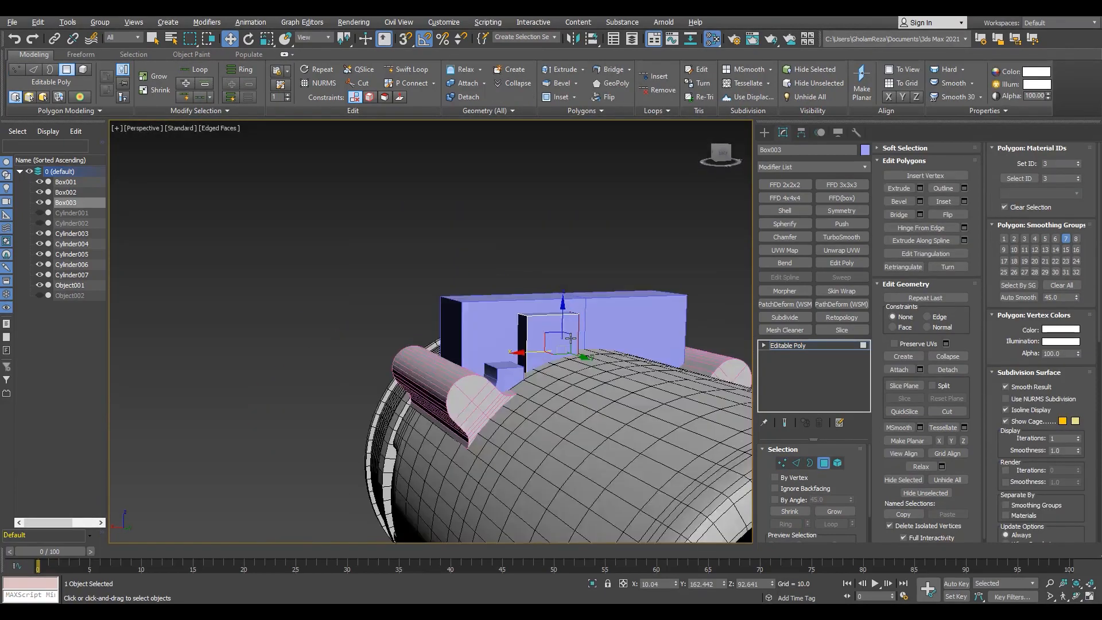
key("F3")
key("1")
key("F3")
middle_click_drag(544, 379, 494, 362, "alt")
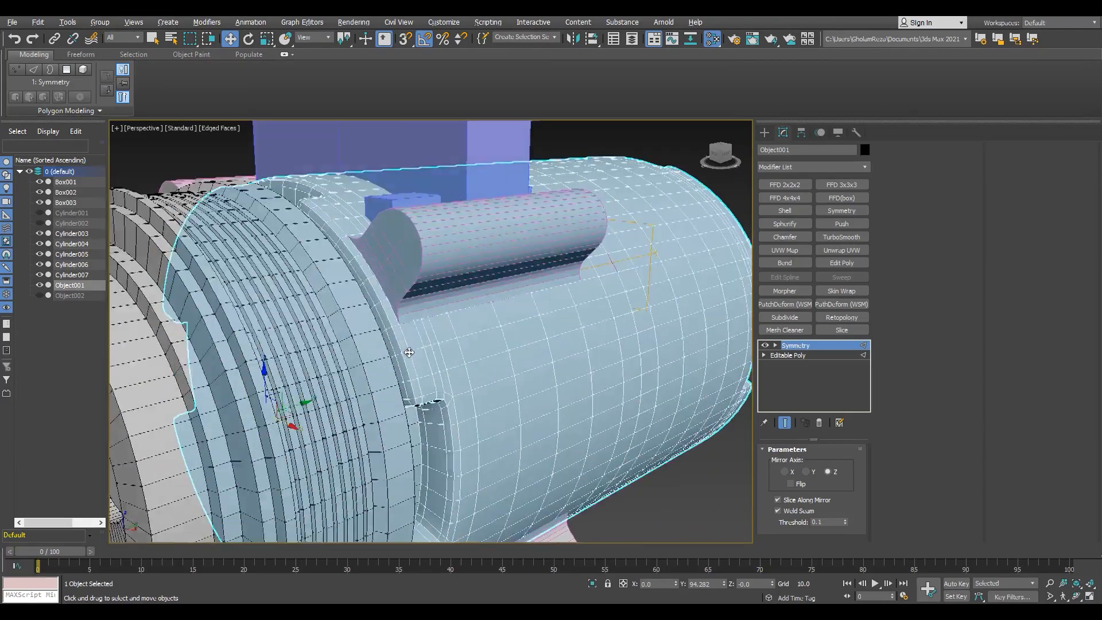
Remove the Symmetry modifier from the notched sleeve and apply TurboSmooth with 1 iteration.
left_click(842, 236)
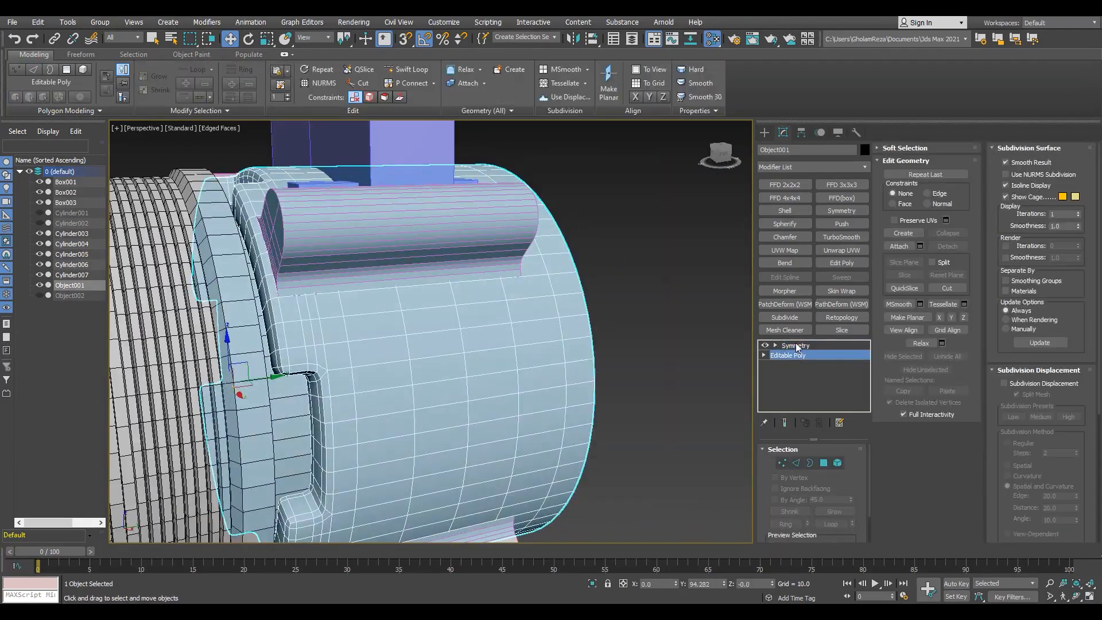
key("F4")
scroll(341, 301, "down", 5)
key("F4")
scroll(340, 301, "up", 3)
middle_click_drag(341, 301, 390, 314, "alt")
scroll(374, 333, "down", 2)
left_click(375, 333)
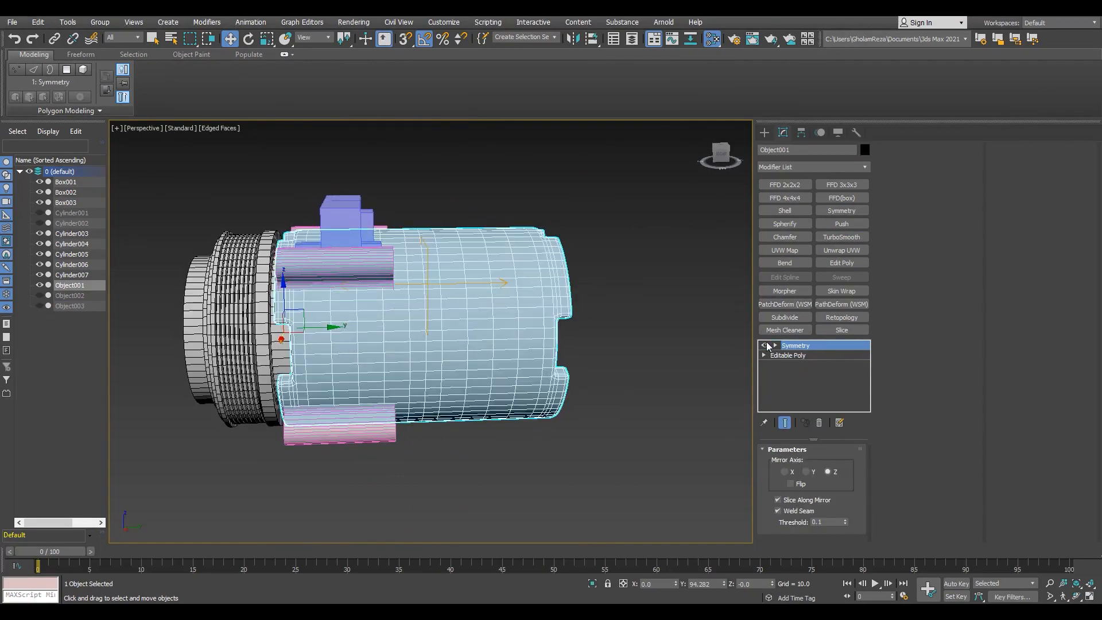
left_click(819, 422)
left_click(842, 237)
scroll(348, 294, "up", 4)
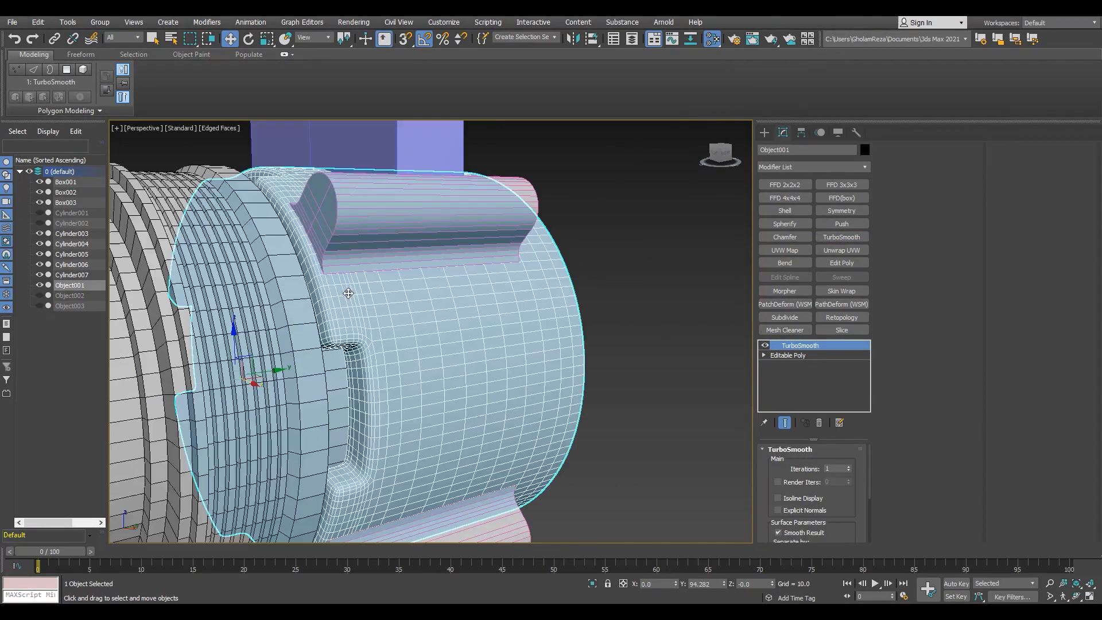
middle_click_drag(348, 293, 354, 332, "alt")
Select the lengthwise box's opposite side face and align it along X with the sleeve's mesh using snapping.
left_click(295, 278)
scroll(295, 278, "up", 4)
key("4")
left_click(295, 277)
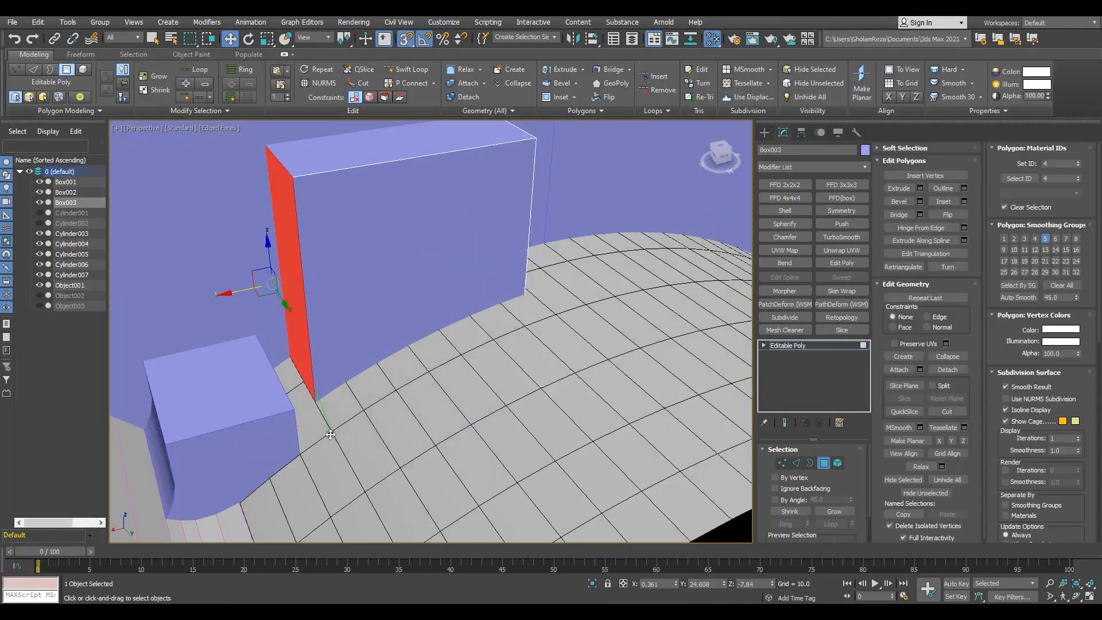
middle_click_drag(471, 310, 401, 287, "alt")
left_click(434, 321)
key("s")
scroll(460, 350, "down", 5)
middle_click_drag(381, 331, 440, 244, "alt")
left_click(439, 242)
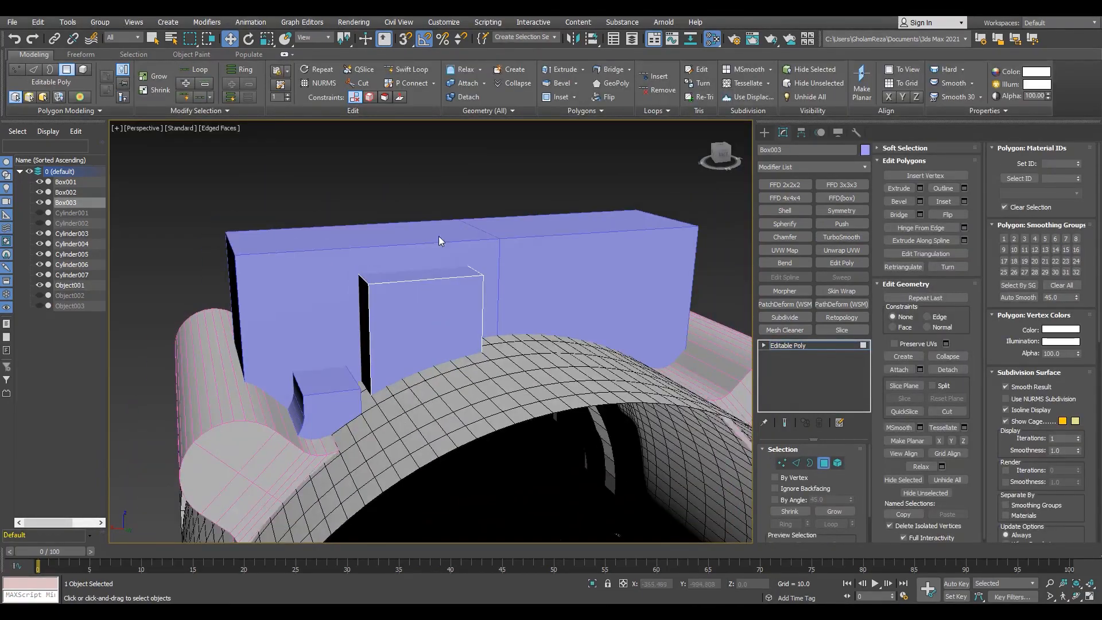
Clear the selection and examine the whole assembly in plain shading without edged faces.
key("F4")
key("4")
scroll(347, 299, "down", 4)
left_click(551, 275)
middle_click_drag(347, 298, 437, 290, "alt")
key("ctrl+a")
left_click(551, 275)
scroll(384, 333, "up", 4)
scroll(436, 290, "down", 4)
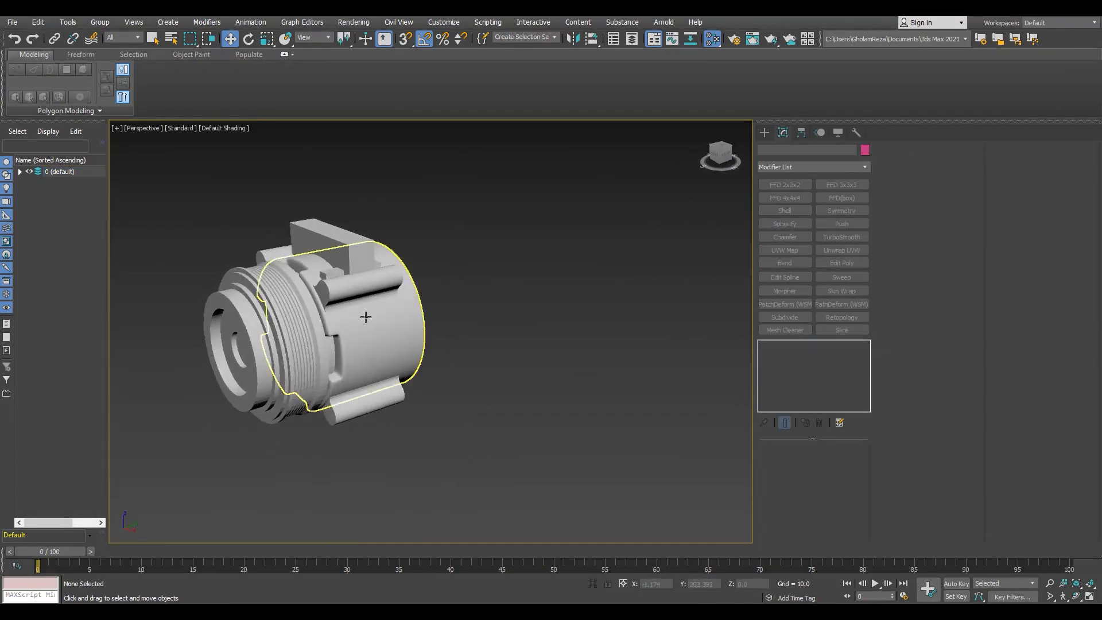
scroll(394, 329, "up", 3)
middle_click_drag(395, 328, 382, 338, "alt")
Select the upper flared tab's complete front end cap, using a 45° By Angle face selection.
key("F4")
left_click(379, 229)
scroll(345, 241, "up", 3)
key("4")
left_click(323, 230)
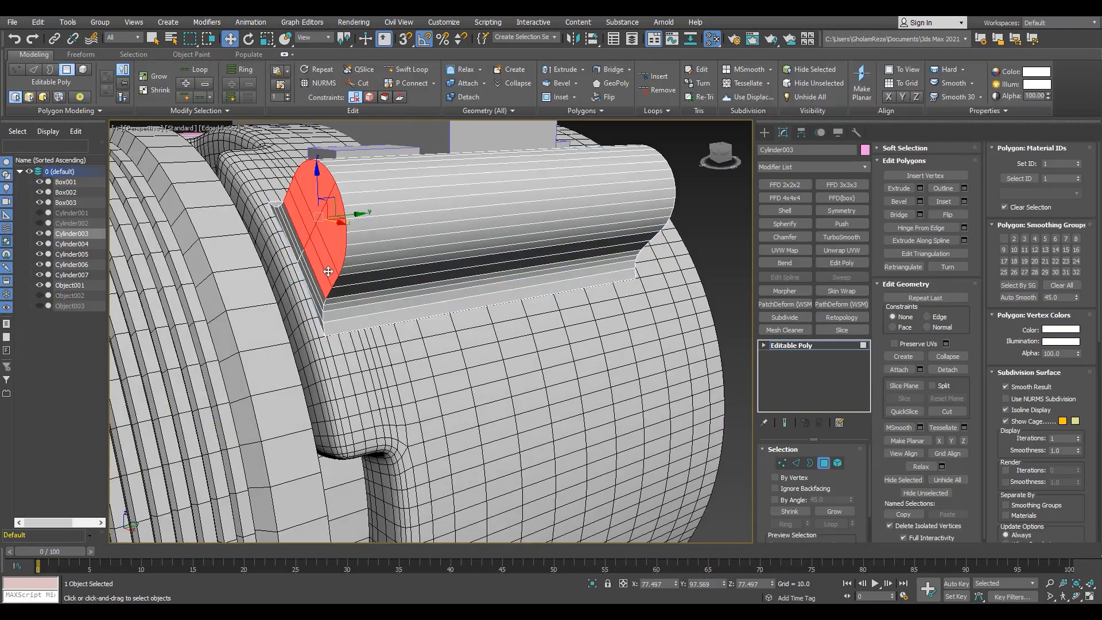
key("F3")
key("F3")
scroll(314, 261, "up", 2)
mouse_move(292, 310)
middle_mouse_down("alt")
mouse_move(316, 333)
mouse_move(276, 314)
middle_mouse_up("alt")
scroll(313, 373, "up", 3)
scroll(277, 316, "down", 5)
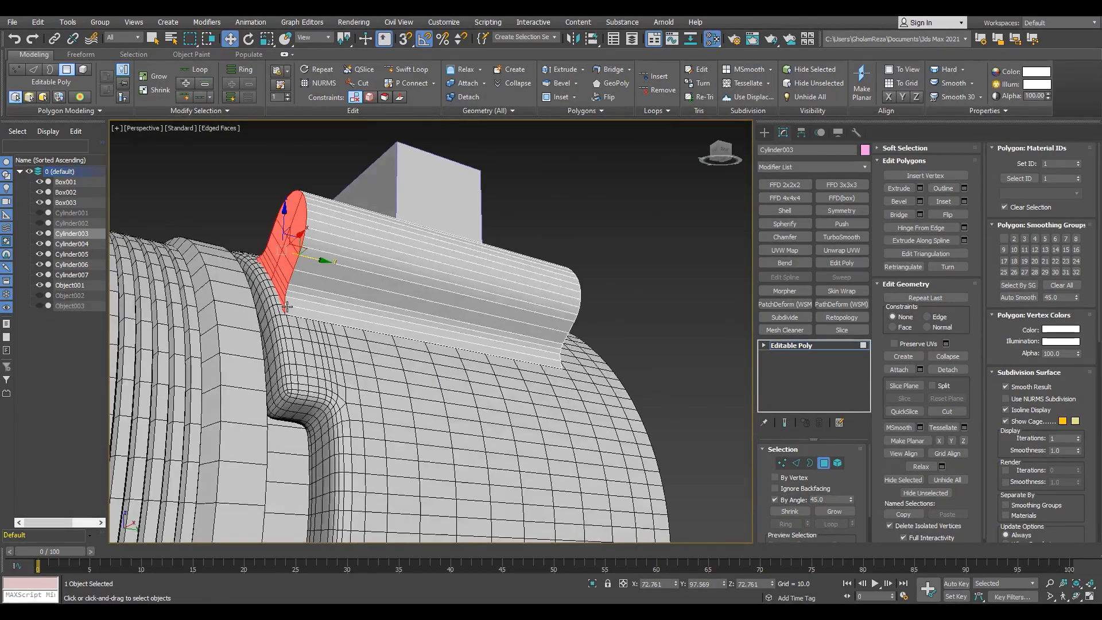
Align the tab's front end cap along Y with the sleeve's nearest mesh line using snapping, and deselect the tab.
scroll(281, 335, "up", 5)
key("s")
scroll(282, 333, "down", 2)
key("F3")
key("s")
key("F3")
middle_click_drag(270, 328, 271, 312, "alt")
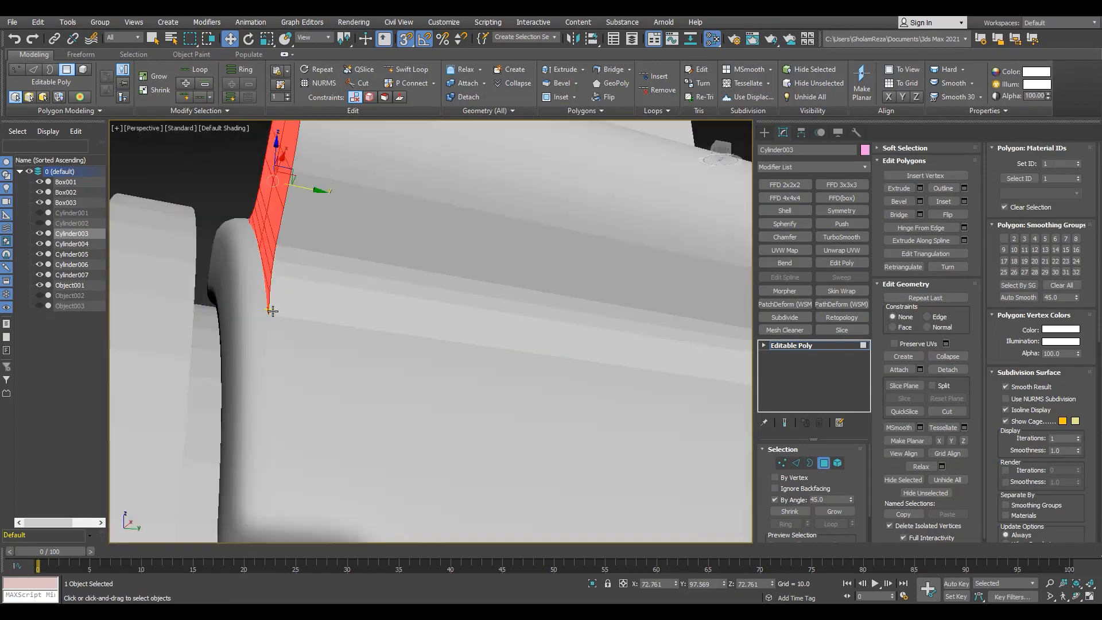
scroll(271, 312, "down", 2)
scroll(275, 331, "down", 5)
key("s")
key("4")
left_click(554, 312)
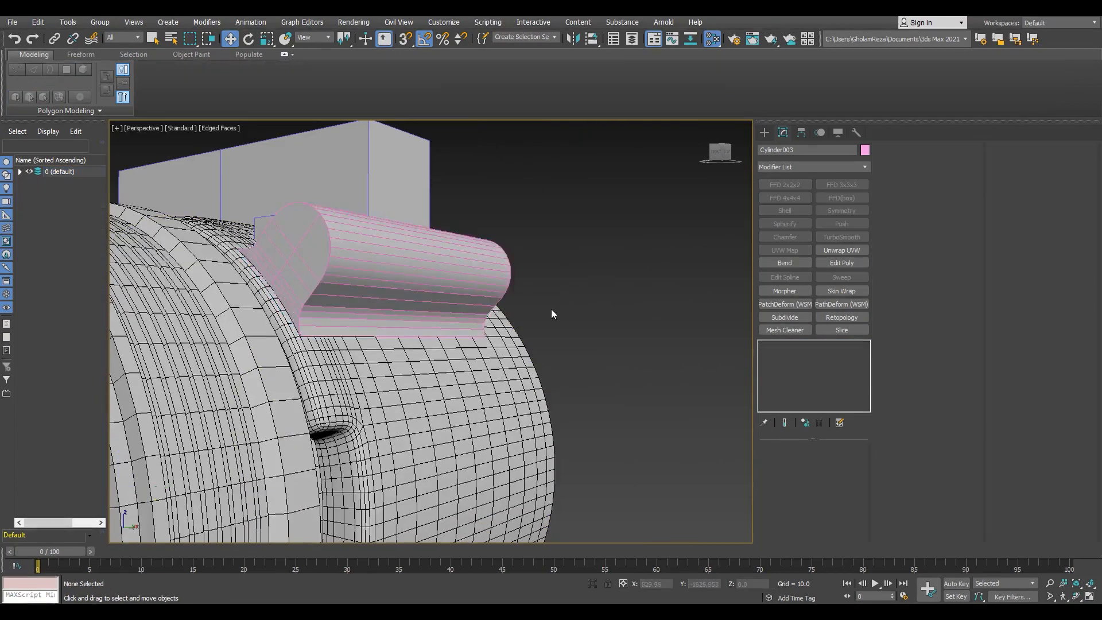
On the tab copy in the Mesh layer, add Swift Loop edges across its length, aligned with the sleeve's mesh lines.
key("F4")
middle_click_drag(369, 263, 408, 276, "alt")
scroll(408, 276, "down", 5)
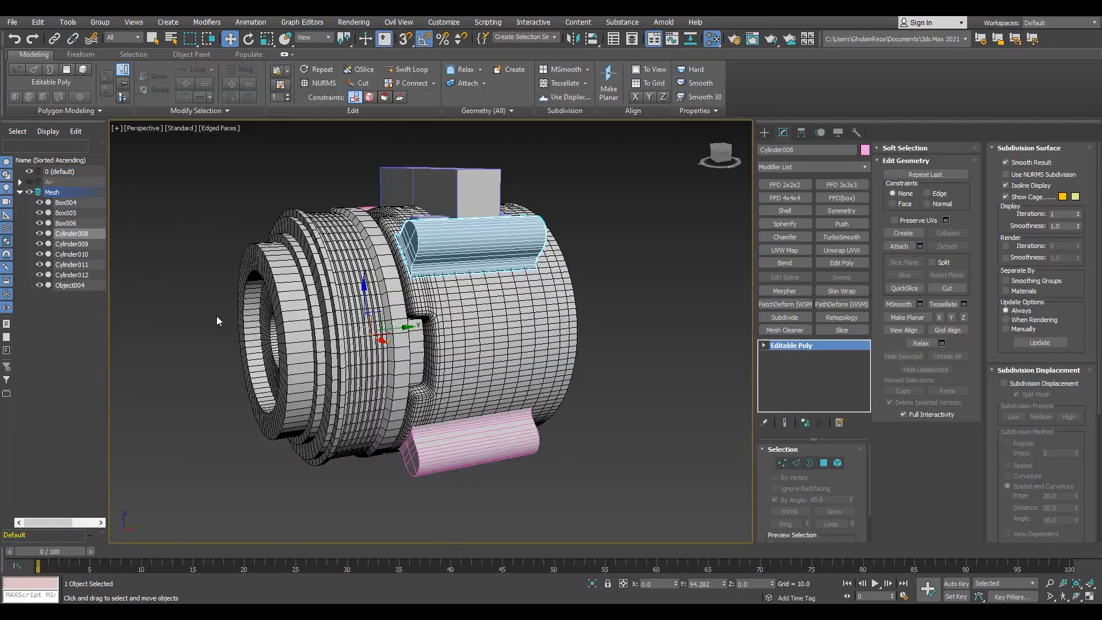
scroll(422, 283, "up", 10)
key("w")
scroll(419, 317, "up", 4)
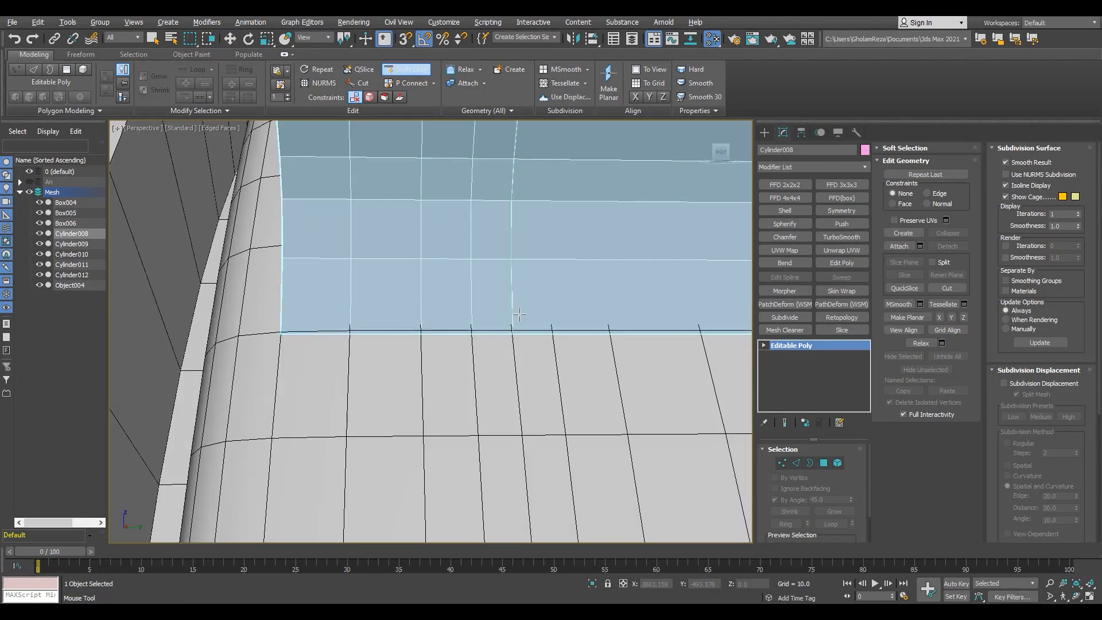
scroll(525, 354, "up", 3)
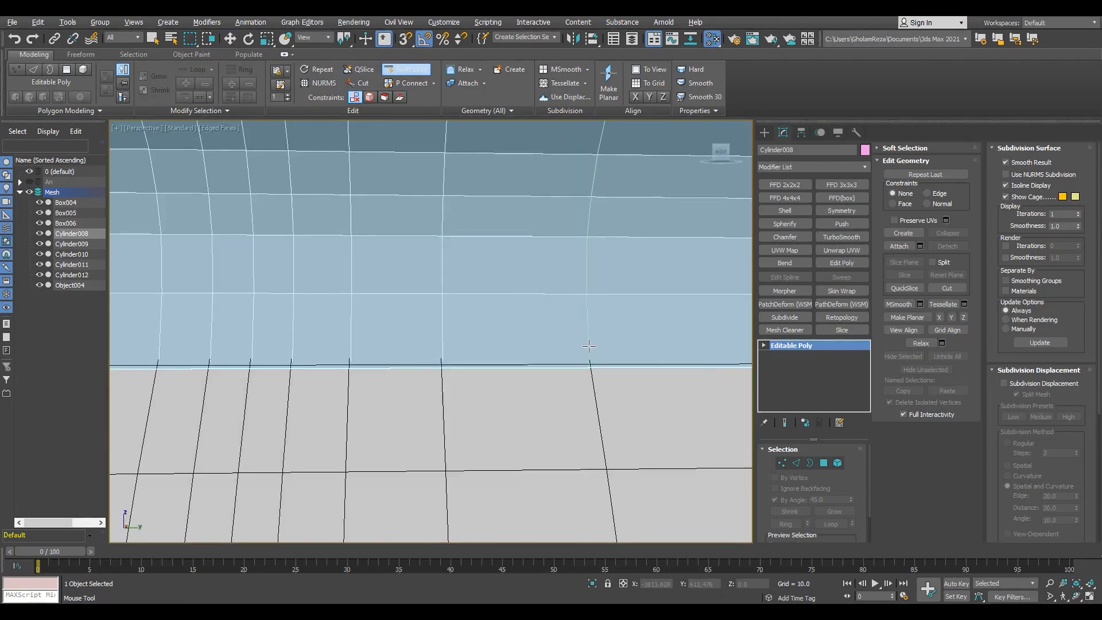
scroll(589, 346, "down", 4)
middle_click_drag(589, 346, 321, 350)
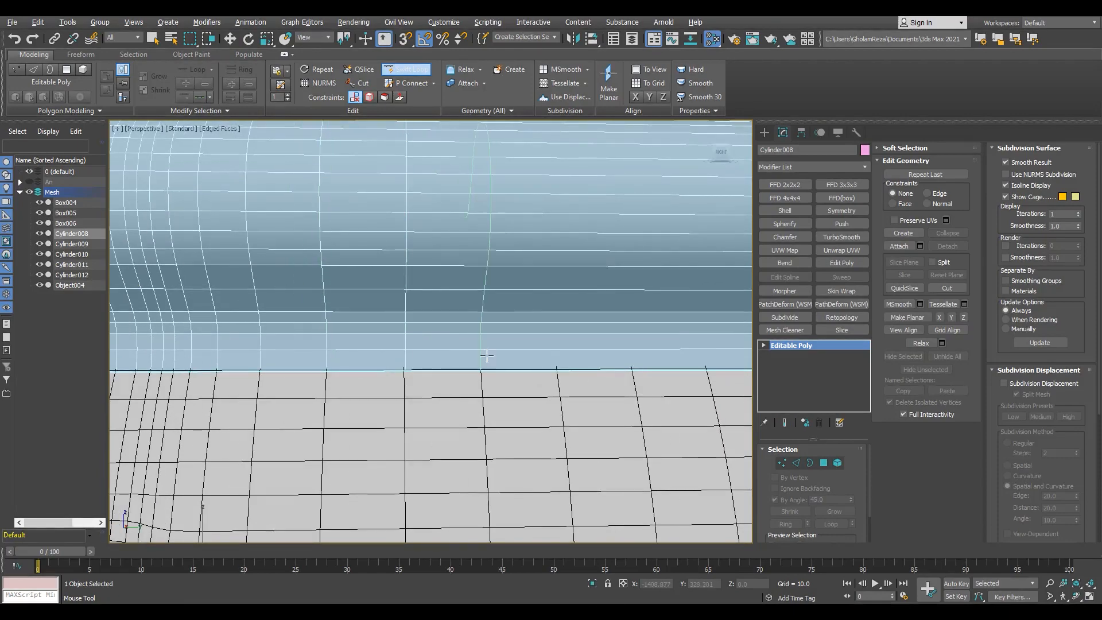
scroll(557, 352, "down", 3)
key("w")
scroll(545, 364, "down", 5)
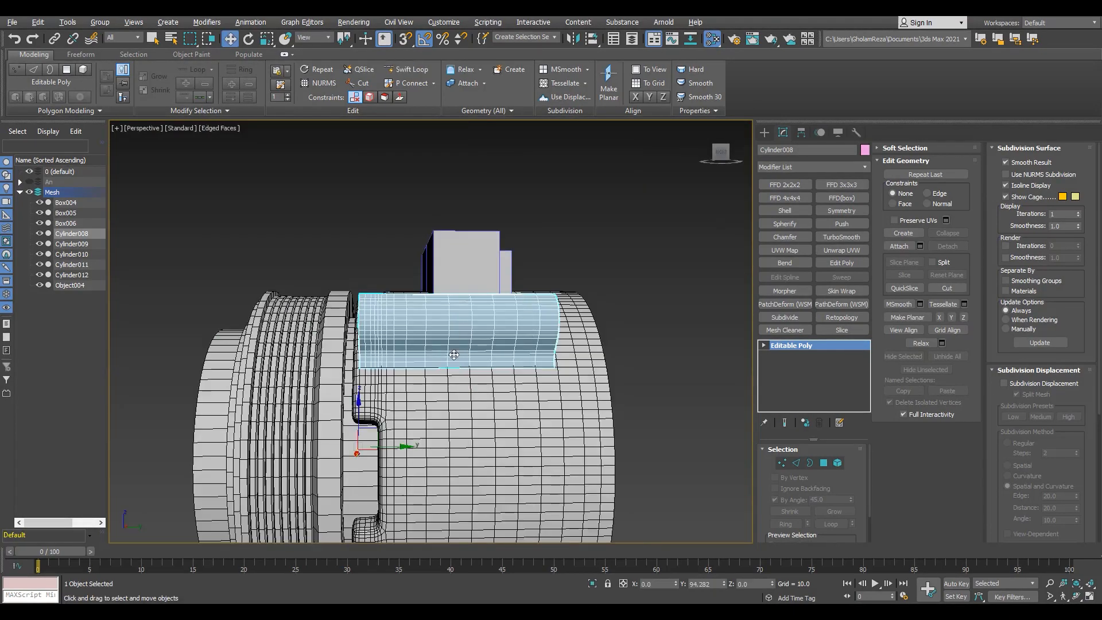
Add Swift Loop edges across the tab copy's front end cap, matching the sleeve's lines at its base.
middle_click_drag(281, 221, 353, 254, "alt")
scroll(353, 254, "up", 5)
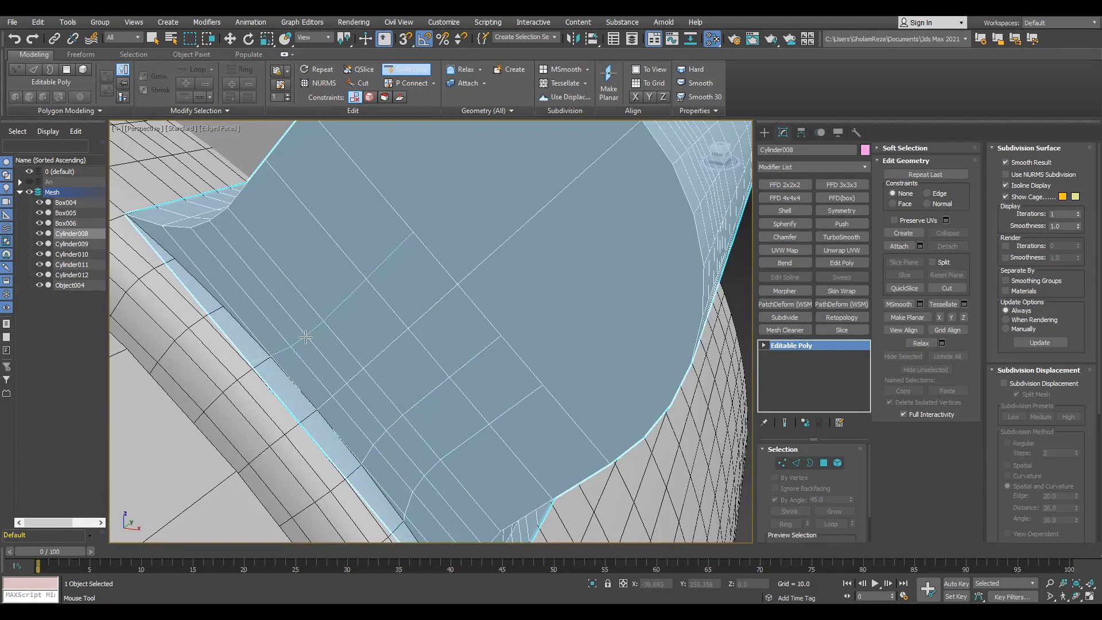
middle_click_drag(253, 295, 487, 224, "alt")
Connect the interior vertices of the tab's front cap to the matching vertices on its rounded rim.
key("1")
key("w")
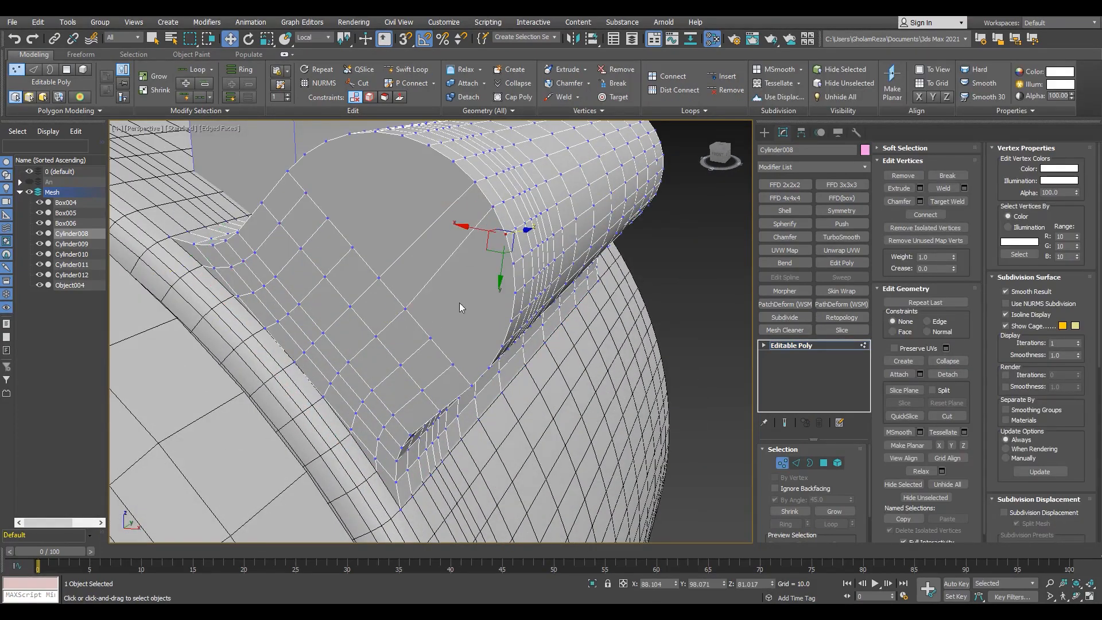
middle_click_drag(390, 231, 343, 331, "alt")
left_click(343, 332)
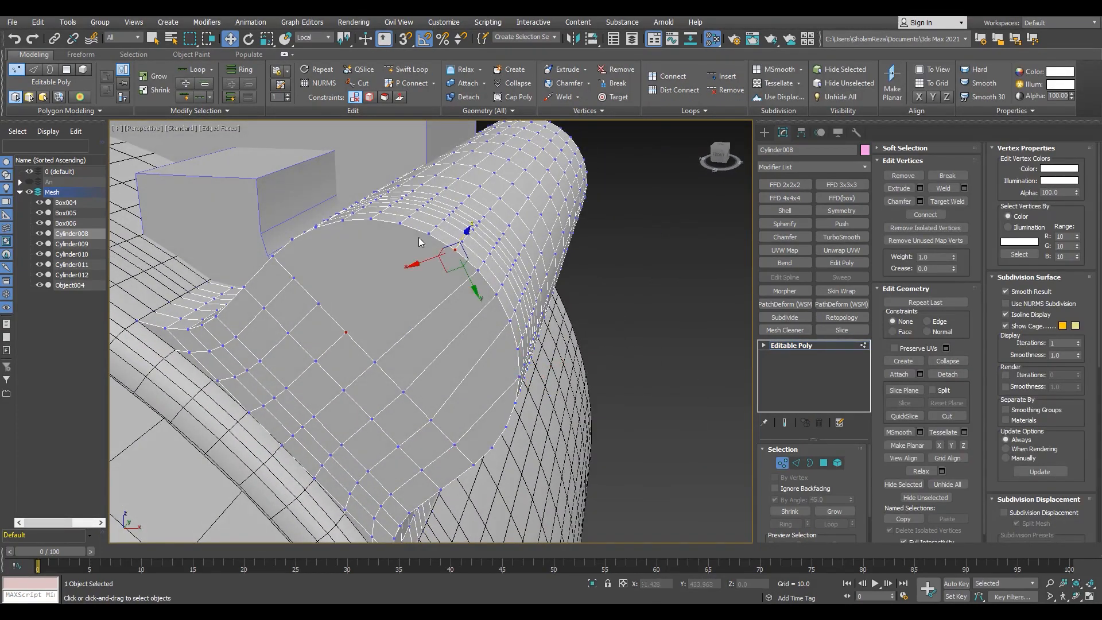
left_click(398, 223, "ctrl")
middle_click_drag(398, 223, 351, 260, "alt")
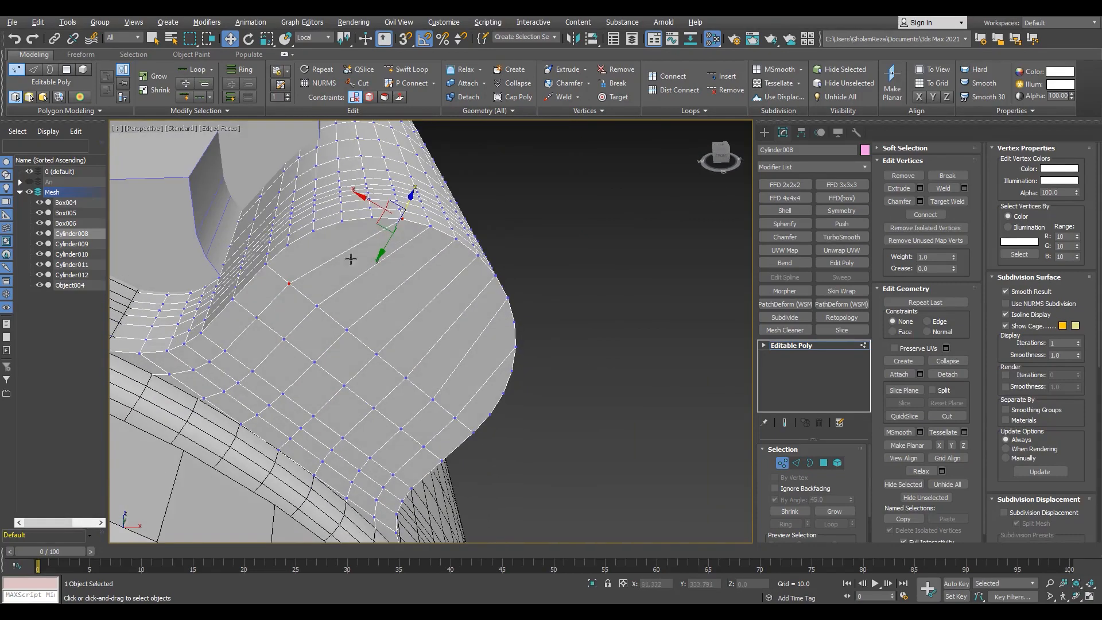
middle_click_drag(505, 390, 351, 247, "alt")
Select the low block beside the tab, apply TurboSmooth separated by smoothing groups, and return to its Editable Poly level.
key("4")
left_click(352, 247)
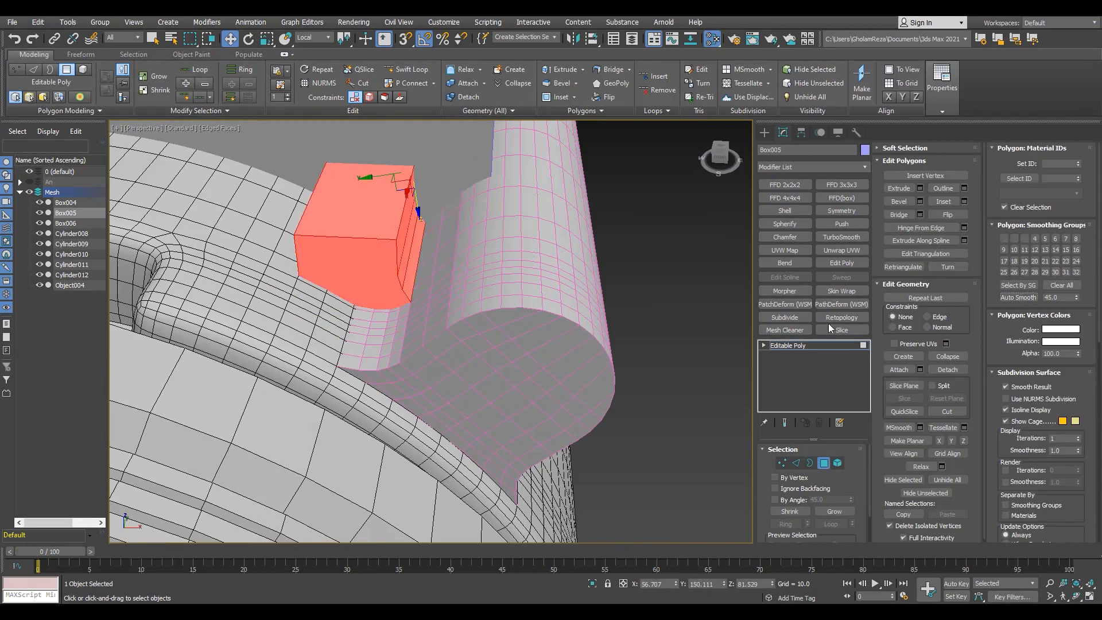
left_click(841, 236)
middle_click_drag(436, 322, 475, 299, "alt")
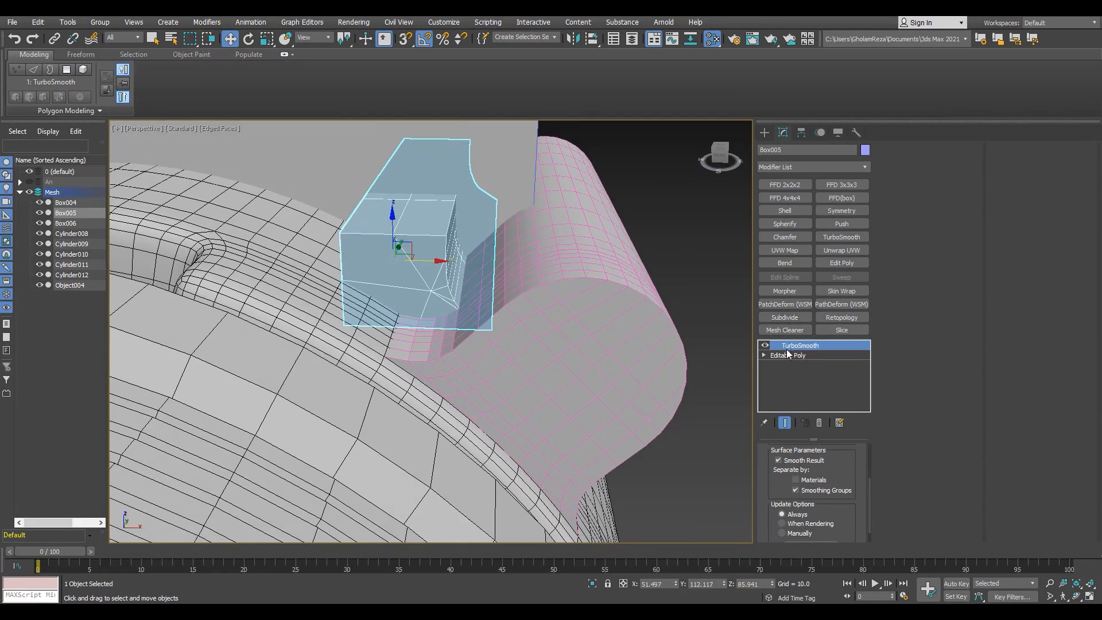
left_click(788, 354)
Isolate the low block, connect the opposing vertices across its end face, and preview the TurboSmooth result.
key("alt+q")
middle_click_drag(437, 356, 496, 411, "alt")
key("1")
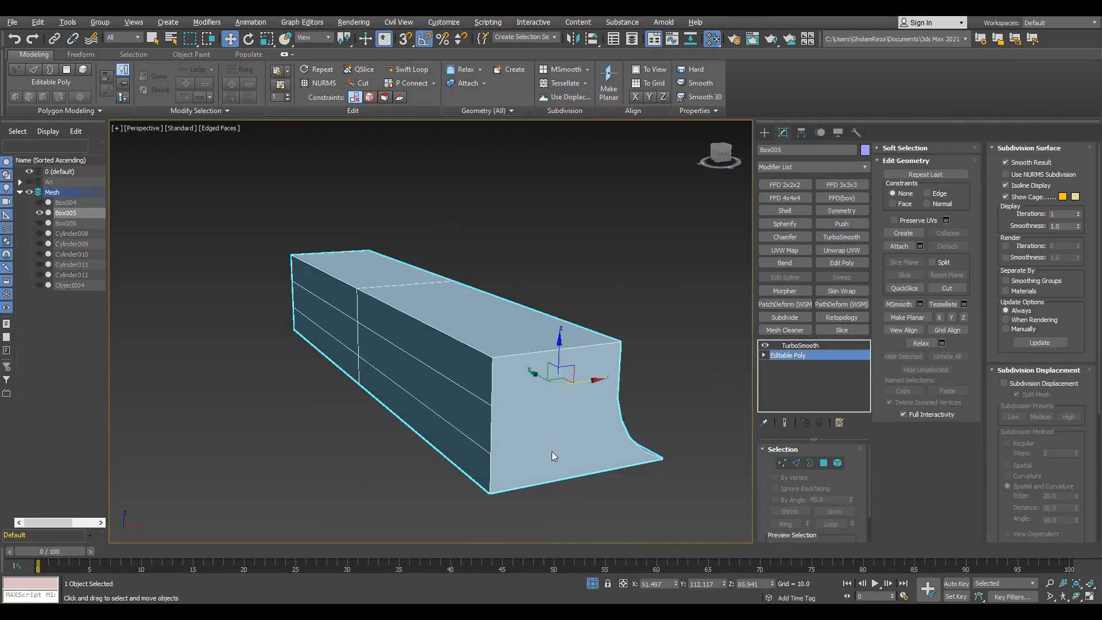
key("w")
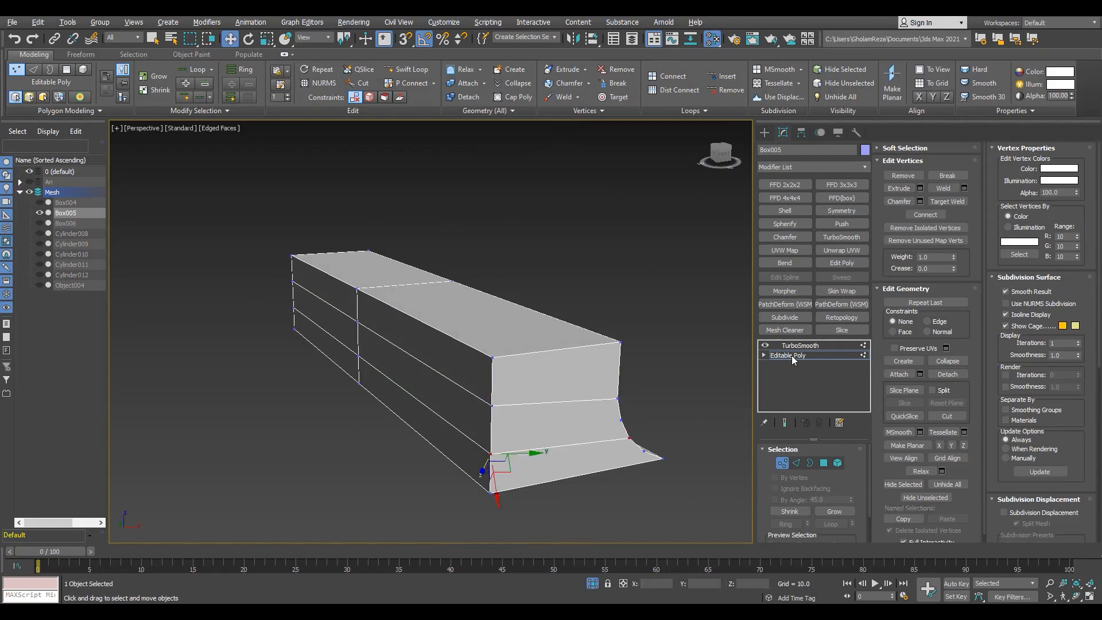
left_click(800, 345)
middle_click_drag(517, 345, 752, 360, "alt")
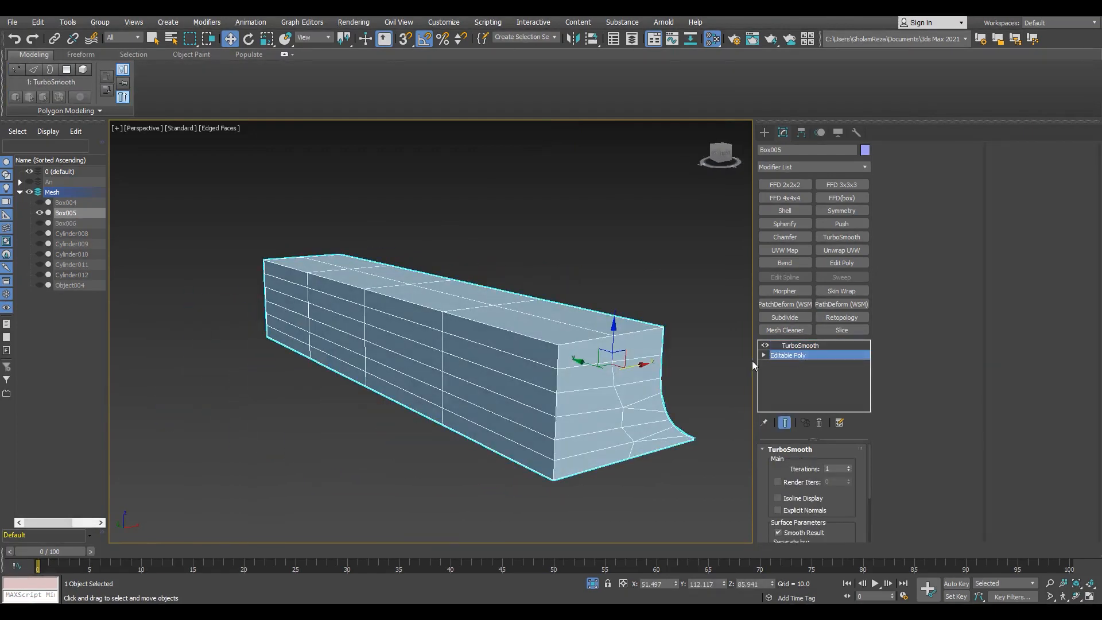
Connect the remaining opposing vertices on both block end faces, preview the smoothing, and exit isolation.
key("1")
key("w")
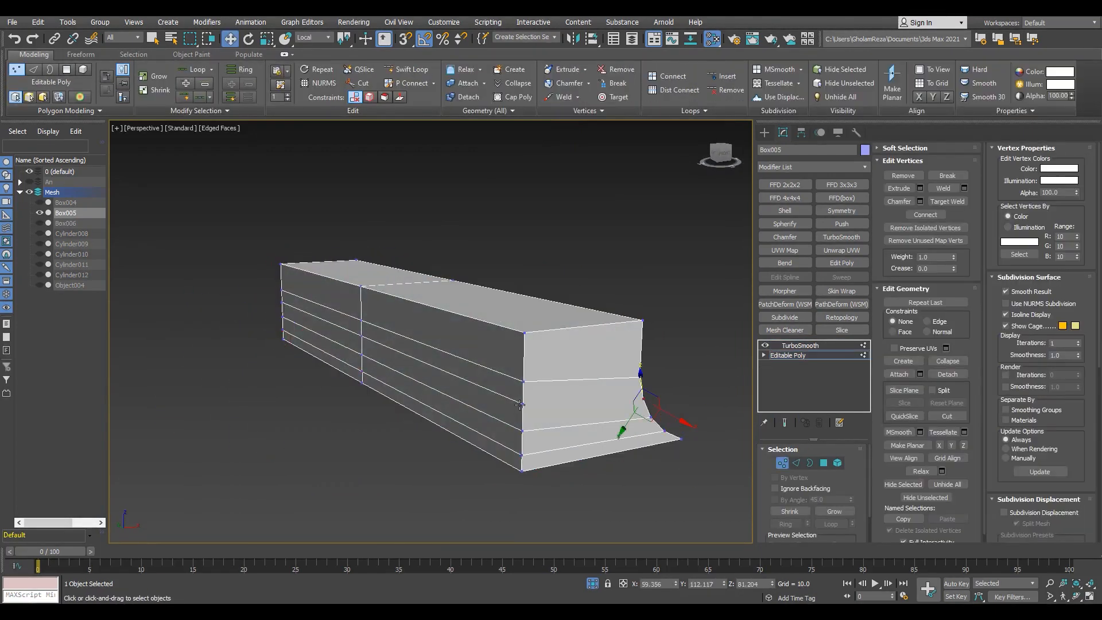
middle_click_drag(519, 405, 642, 293, "alt")
key("F3")
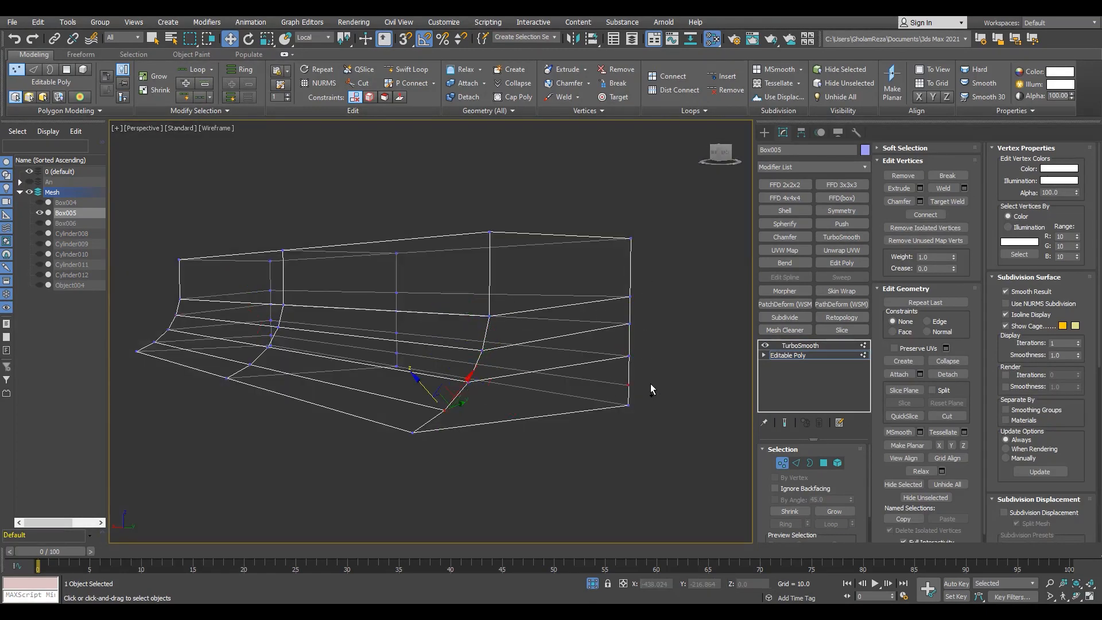
key("ctrl+shift+e")
key("F3")
left_click(801, 346)
scroll(632, 373, "down", 3)
middle_click_drag(643, 390, 517, 448, "alt")
left_click(593, 584)
Select the low block's front end faces and move them to line up with the tab's mesh.
mouse_move(356, 477)
middle_mouse_down()
mouse_move(378, 381)
mouse_move(437, 371)
middle_mouse_up()
scroll(437, 371, "up", 3)
left_click(788, 355)
key("4")
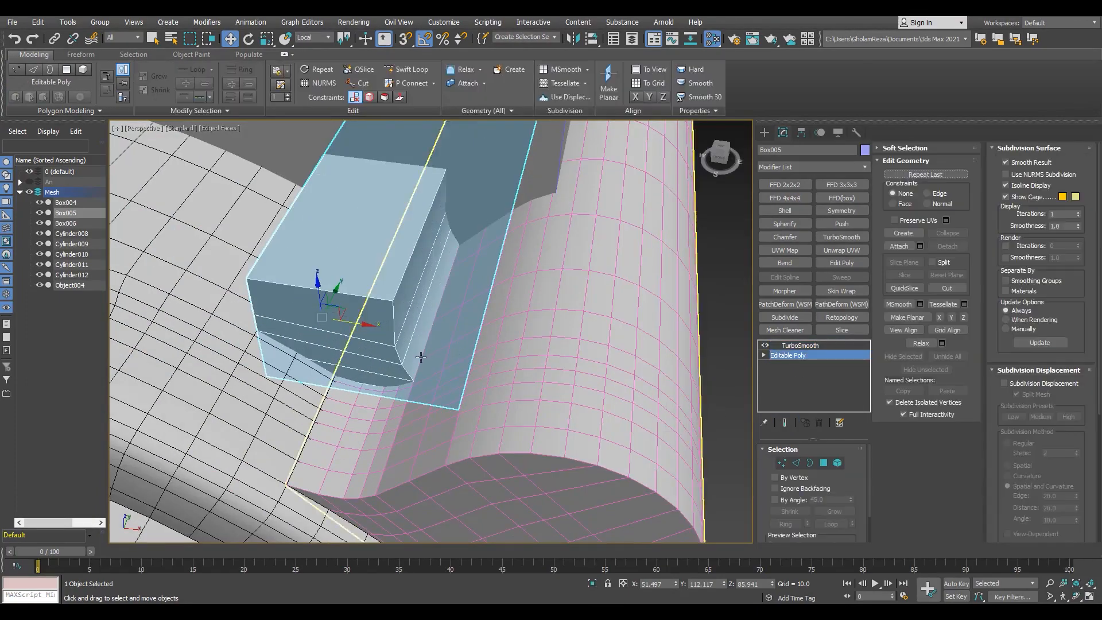
key("F3")
left_click(355, 345)
key("F3")
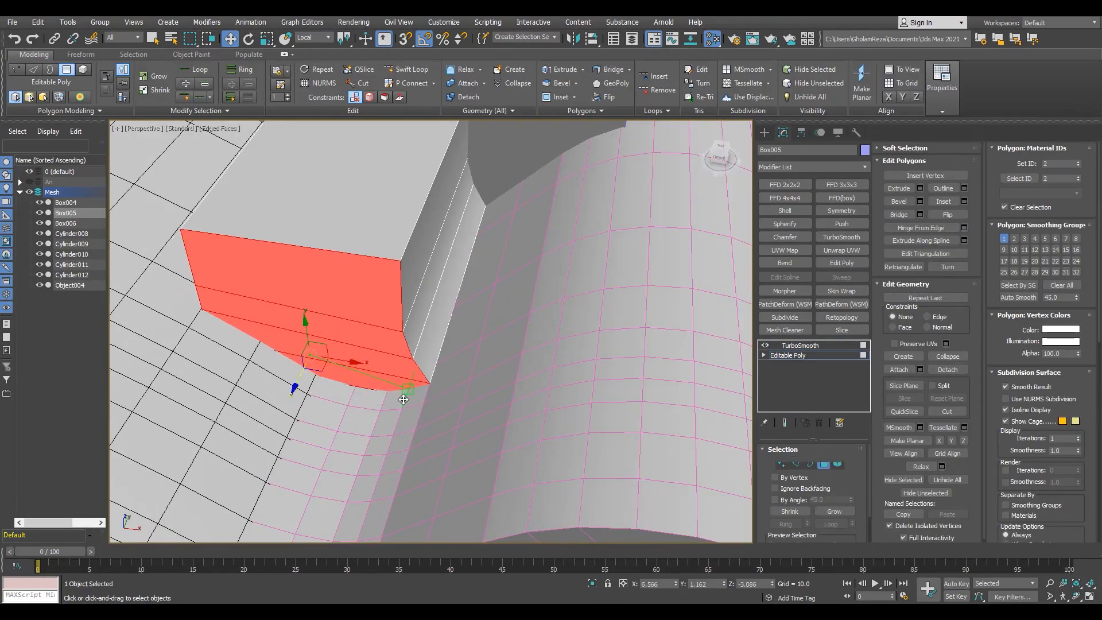
scroll(356, 367, "up", 5)
Examine the smoothed low block against the tab and sleeve from several sides, and undo the last change.
left_click(800, 346)
scroll(413, 355, "down", 5)
mouse_move(414, 356)
middle_mouse_down("alt")
mouse_move(453, 310)
mouse_move(509, 328)
mouse_move(570, 294)
mouse_move(646, 318)
middle_mouse_up("alt")
scroll(516, 348, "up", 4)
scroll(519, 352, "down", 5)
key("F3")
key("F3")
scroll(374, 293, "up", 5)
key("ctrl+z")
scroll(395, 292, "up", 2)
Insert Swift Loop edges across the low block and slide one about 0.4 with the Edge constraint to match the tab's lines.
key("alt+s")
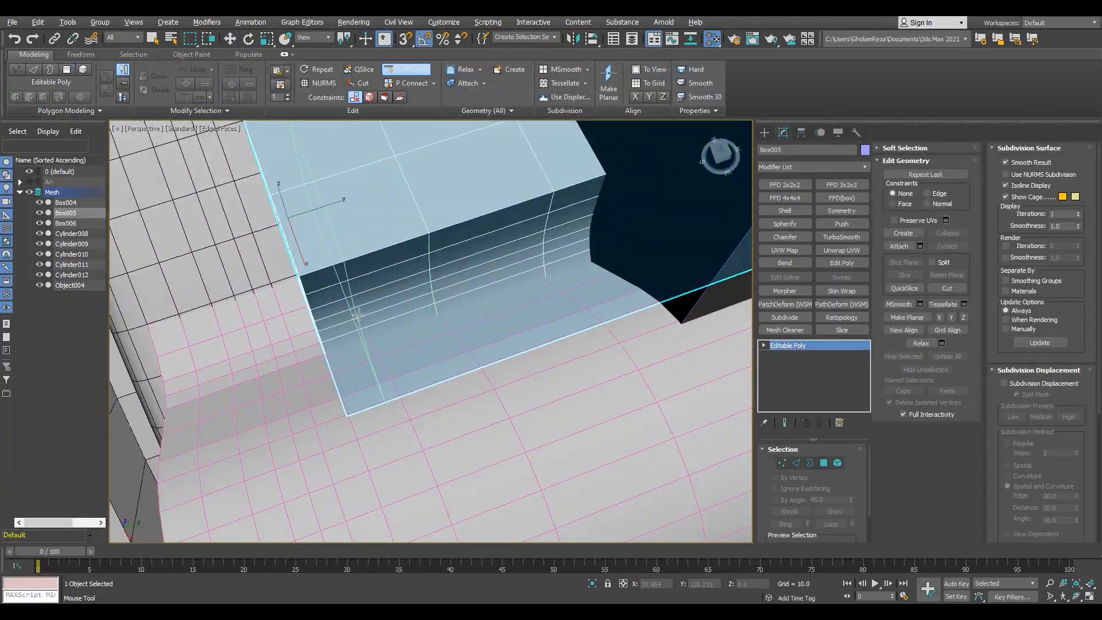
key("w")
scroll(386, 313, "up", 3)
key("2")
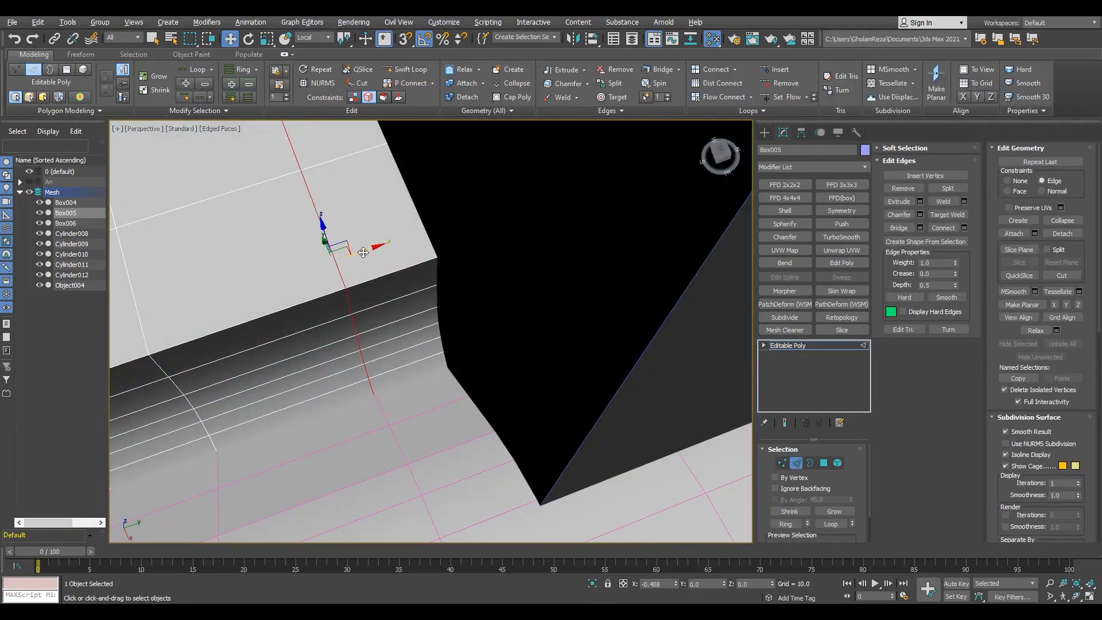
scroll(364, 253, "down", 5)
scroll(511, 388, "up", 5)
Insert another Swift Loop across the low block's rear part behind the crosswise box, and leave edge editing.
key("alt+s")
left_click(493, 383)
key("w")
scroll(493, 367, "down", 5)
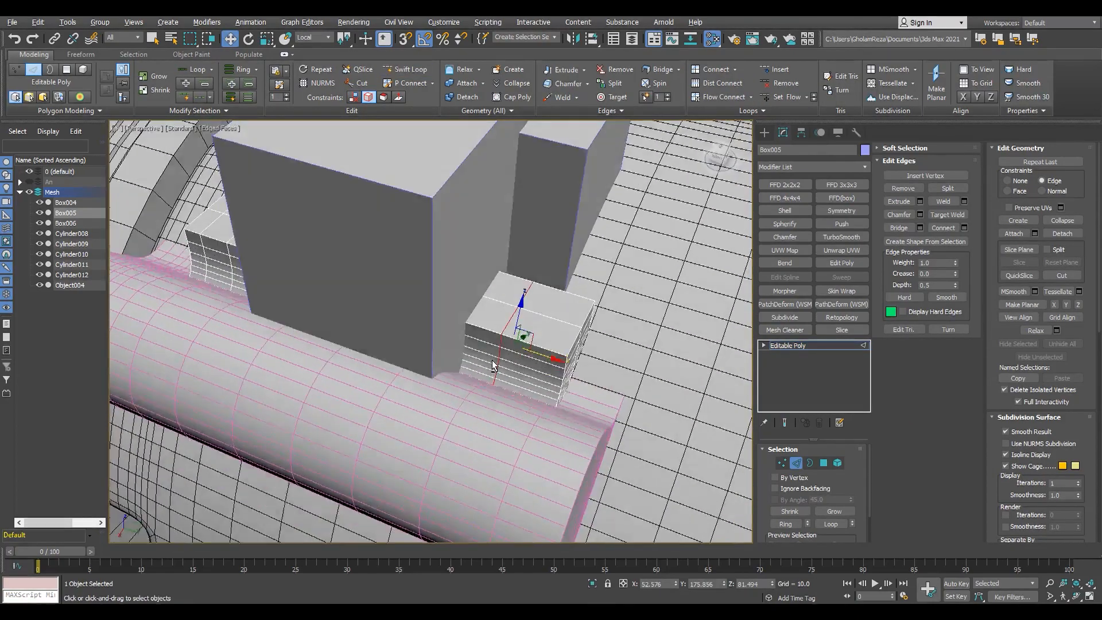
middle_click_drag(492, 366, 511, 327, "alt")
left_click(781, 345)
middle_click_drag(402, 242, 482, 248, "alt")
Select the tall box and insert crosswise Swift Loop edges along its length to line up with the sleeve's mesh lines.
left_click(519, 212)
scroll(482, 249, "up", 5)
key("alt+s")
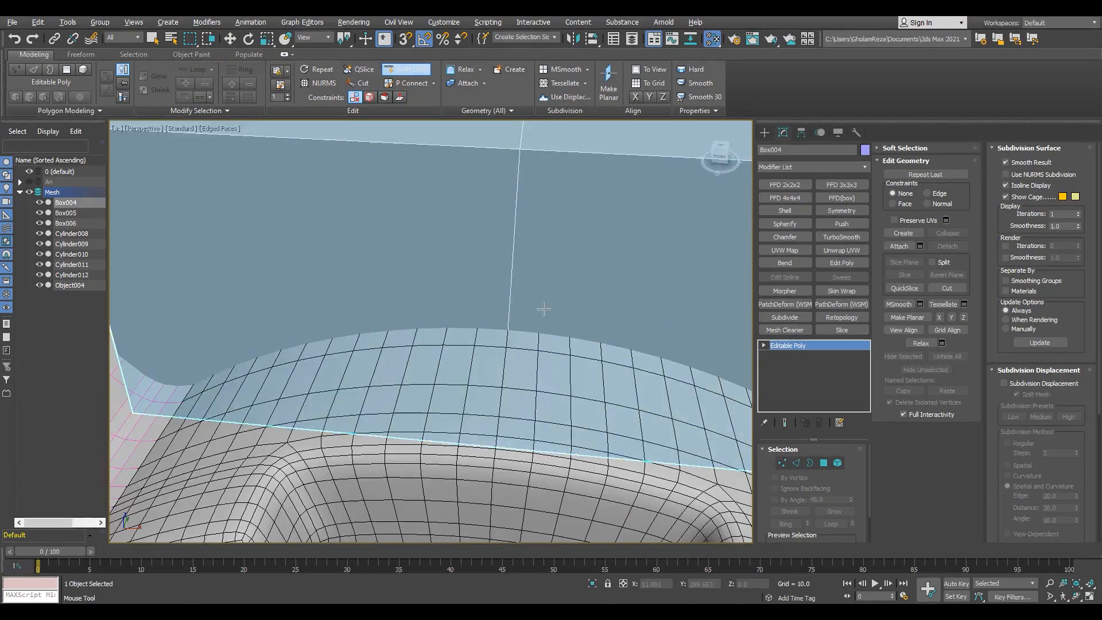
middle_click_drag(592, 157, 535, 187, "alt")
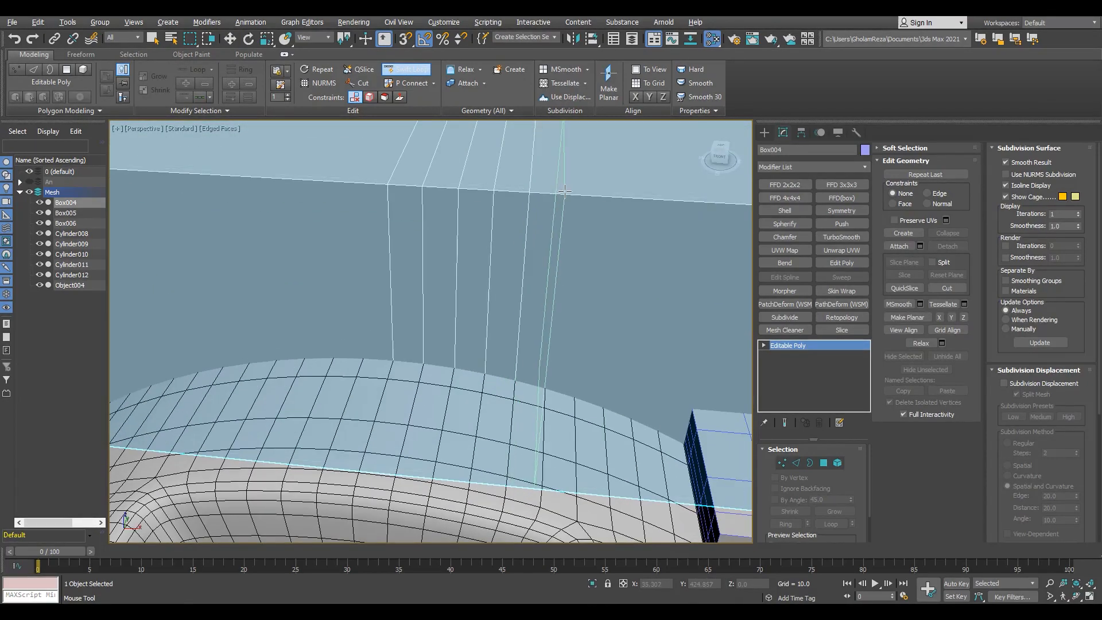
middle_click_drag(630, 187, 574, 224, "alt")
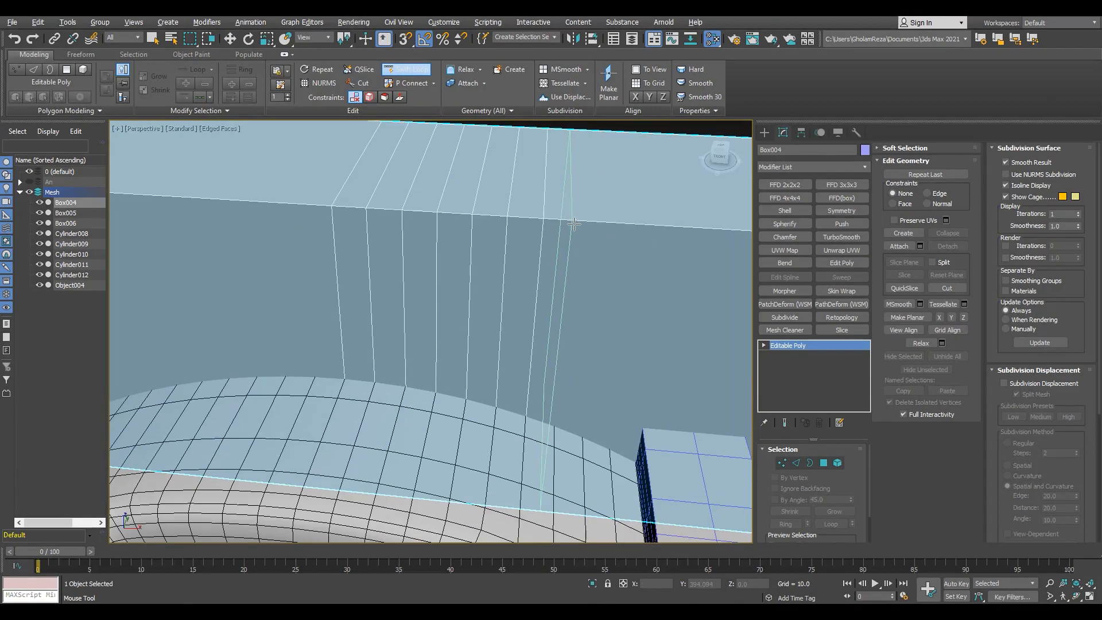
left_click(678, 216)
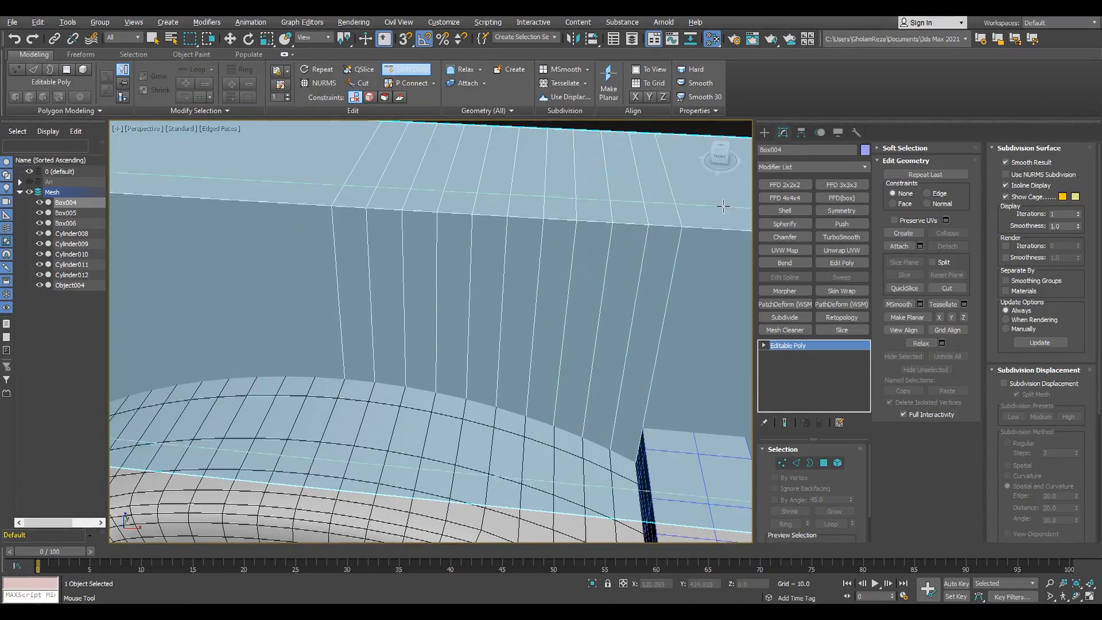
Continue the Swift Loop edges to the tall box's end beyond the low block, and leave the tool.
middle_click_drag(693, 268, 580, 276, "alt")
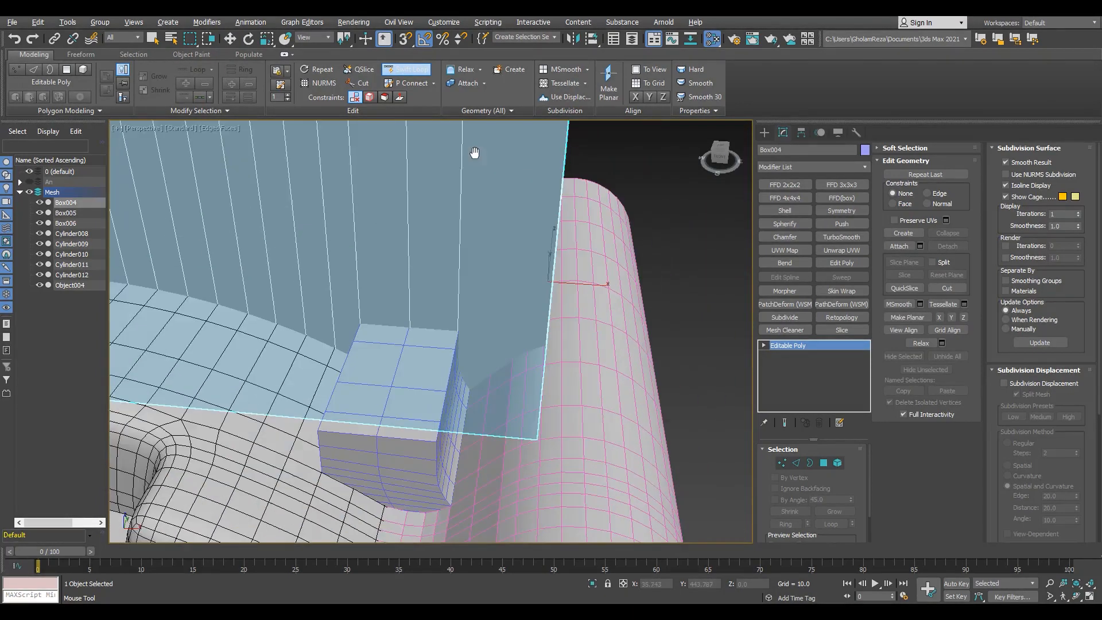
middle_click_drag(557, 230, 322, 229, "alt")
left_click(552, 134)
right_click(552, 134)
scroll(545, 172, "down", 5)
scroll(322, 241, "up", 4)
Insert horizontal Swift Loop edges around the tall box at several heights, down to just above its base.
left_click(406, 69)
middle_click_drag(345, 270, 322, 247, "alt")
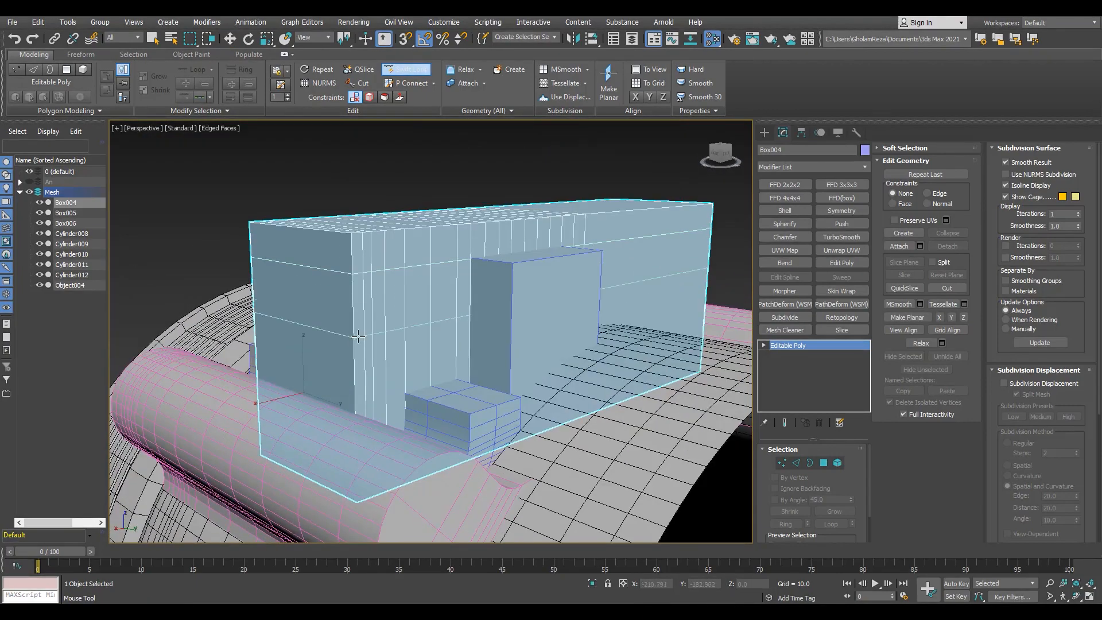
scroll(391, 323, "up", 3)
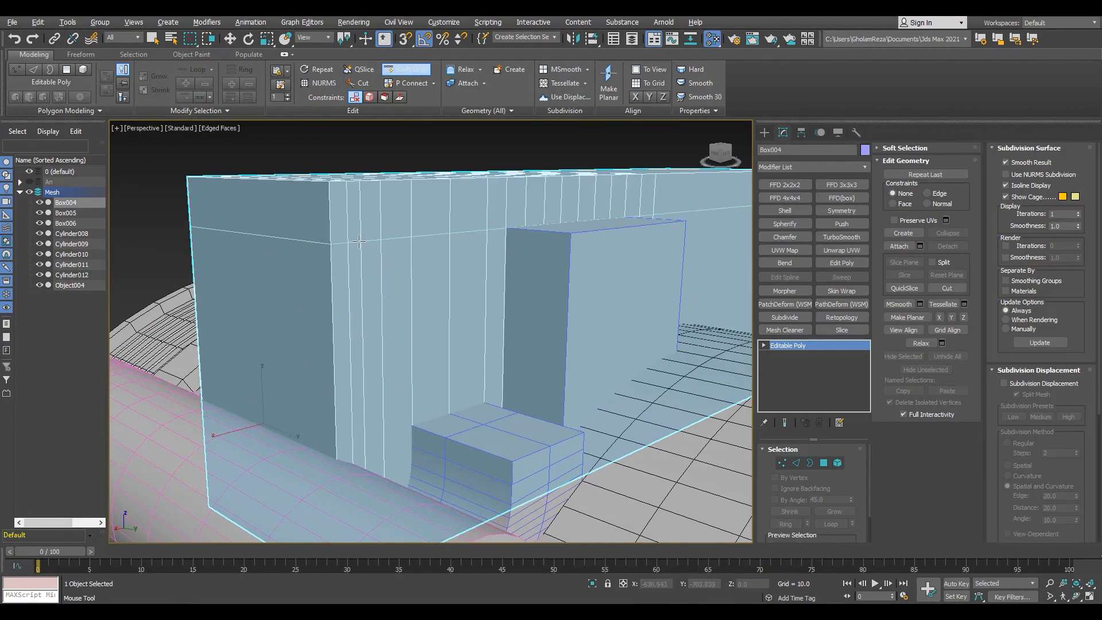
left_click(372, 341)
left_click(368, 205)
right_click(367, 205)
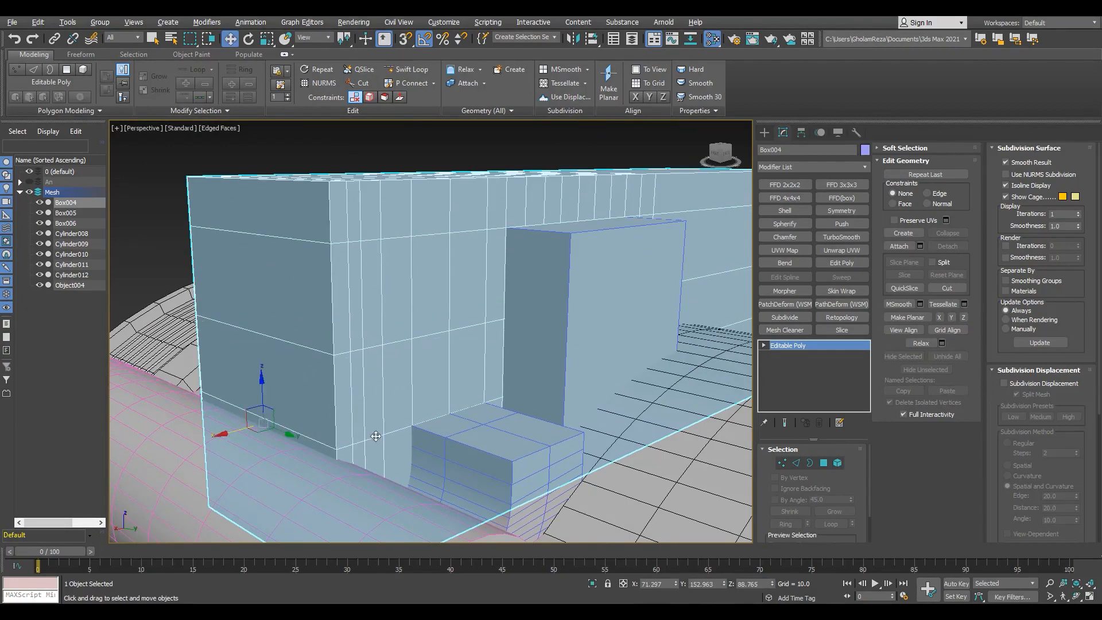
Insert another Swift Loop edge on the tall box's end face above the tab.
middle_click_drag(367, 287, 310, 276, "alt")
scroll(310, 345, "up", 3)
left_click(406, 70)
left_click(249, 376)
right_click(250, 377)
middle_click_drag(283, 413, 428, 396, "alt")
scroll(278, 421, "down", 5)
scroll(428, 396, "down", 6)
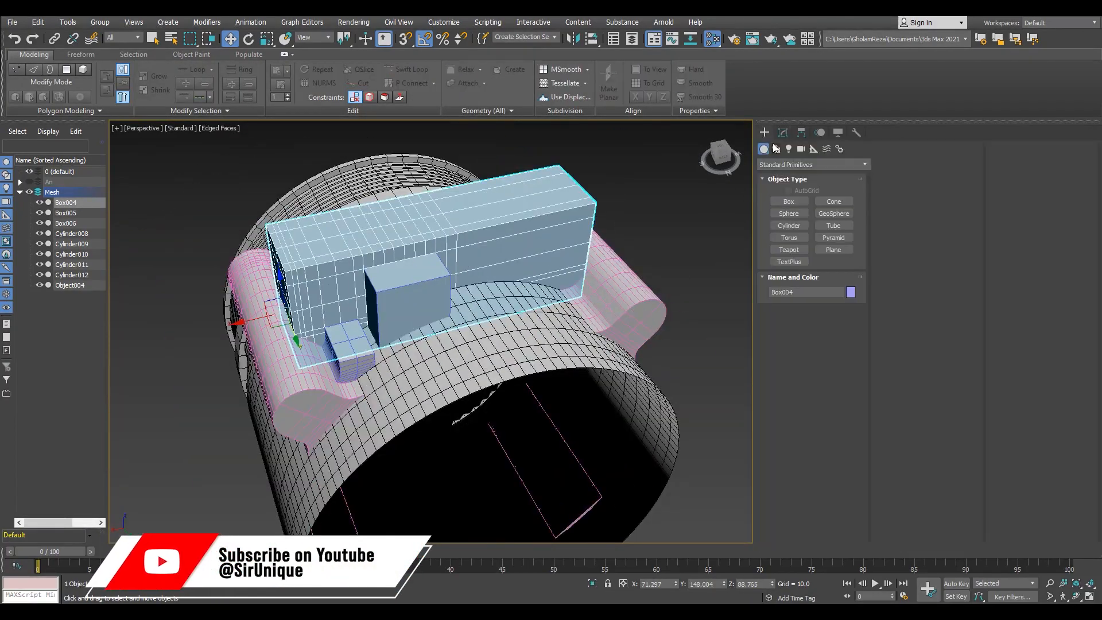
Subtract the crosswise box from the tall box using ProBoolean with No Edge Removal, and convert the result to Editable Poly.
left_click(811, 165)
left_click(798, 190)
left_click(833, 249)
left_click(891, 190)
left_click(912, 475)
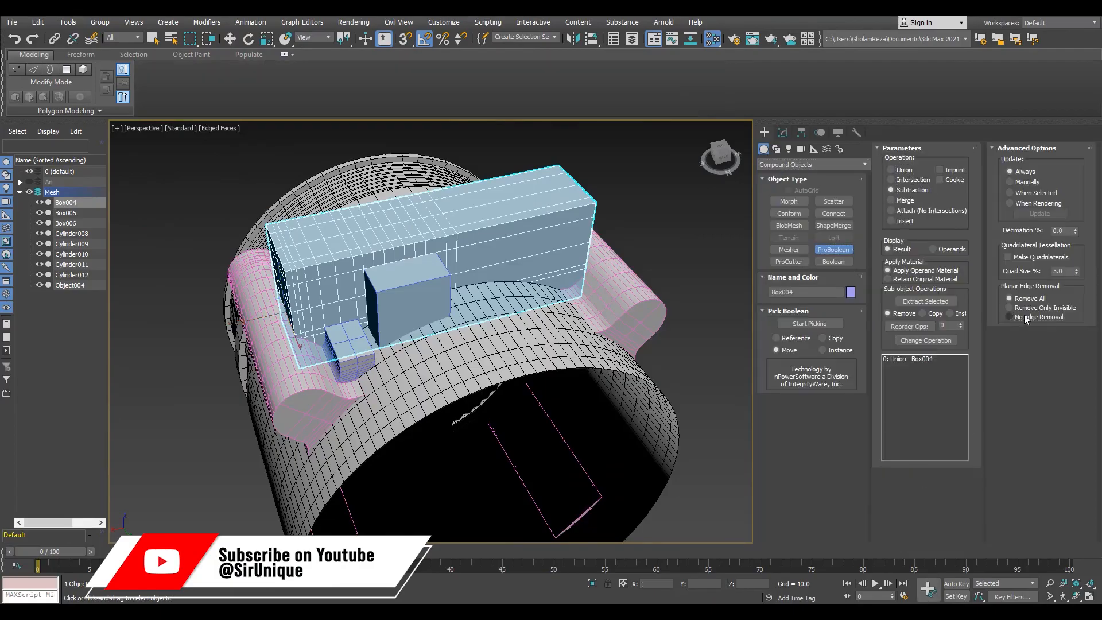
left_click(403, 301)
middle_click_drag(403, 301, 632, 313, "alt")
scroll(631, 313, "up", 3)
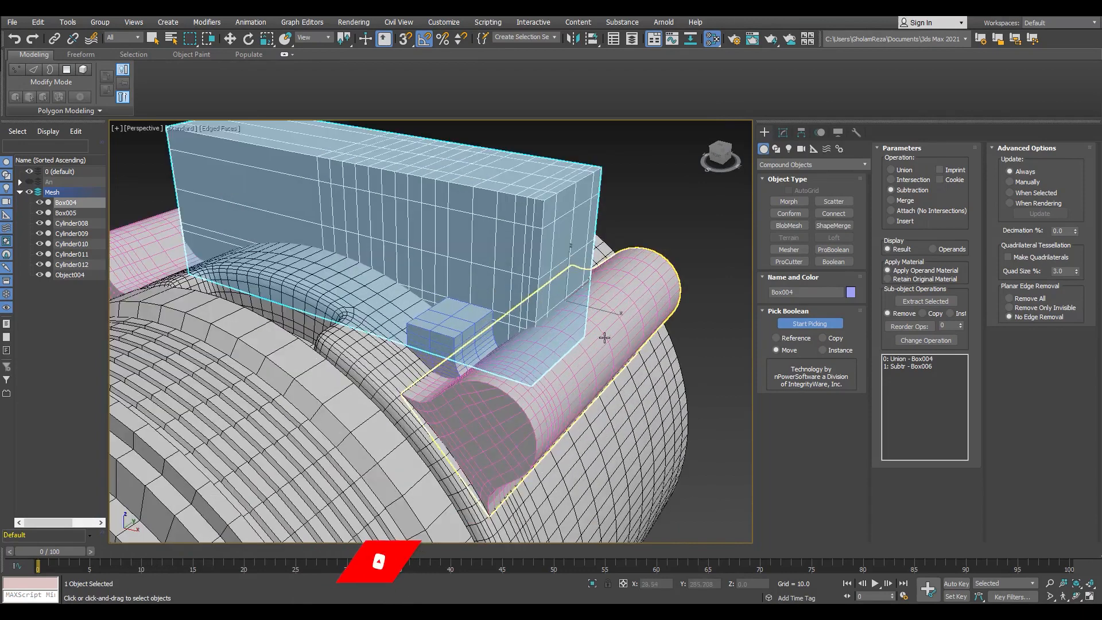
left_click(783, 133)
left_click(785, 170)
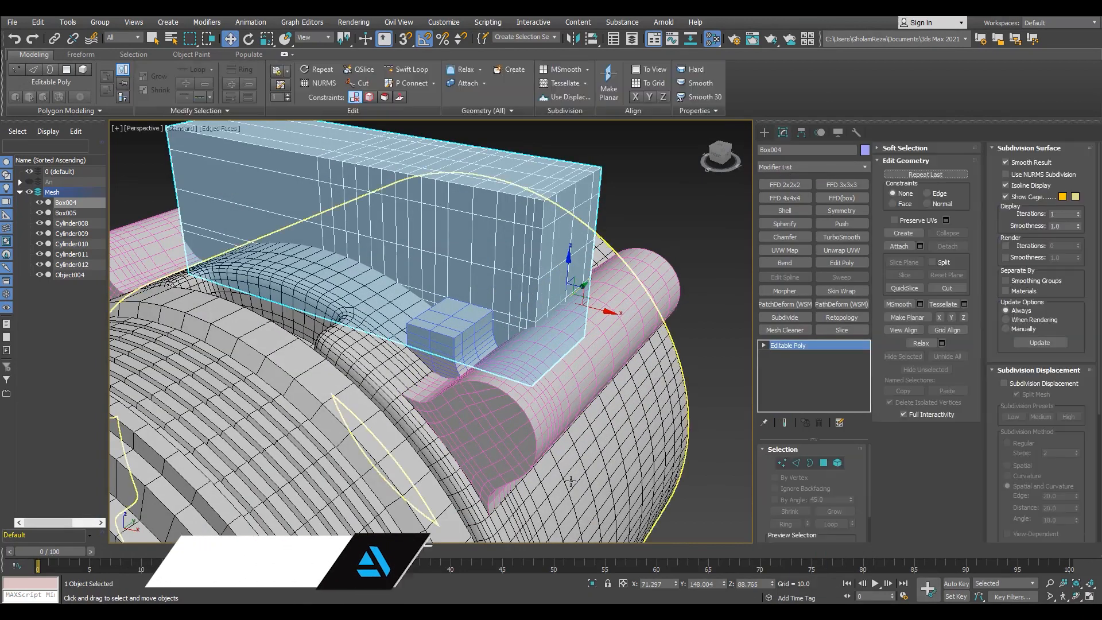
Union the tall box, the low block and the adjacent tab with the sleeve using ProBoolean with No Edge Removal.
left_click(833, 249)
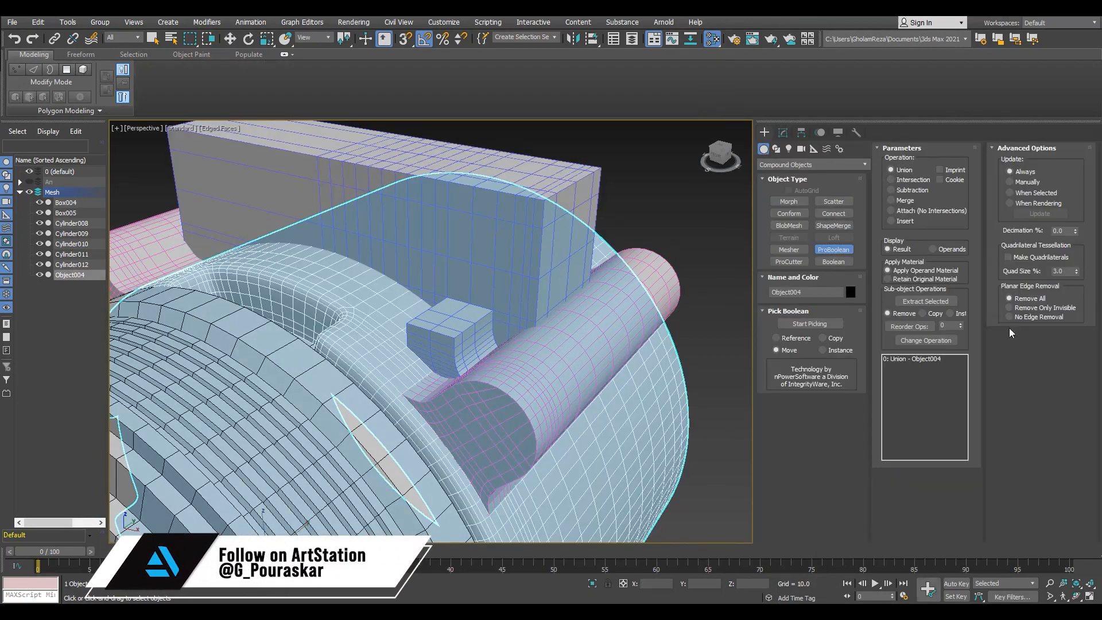
left_click(508, 253)
left_click(478, 347)
left_click(508, 435)
Add the remaining three tabs around the sleeve to the ProBoolean union, and hide Cylinder012.
scroll(508, 435, "down", 4)
middle_click_drag(508, 435, 507, 399, "alt")
left_click(507, 399)
middle_click_drag(468, 467, 534, 402, "alt")
left_click(301, 345)
middle_click_drag(310, 351, 339, 448, "alt")
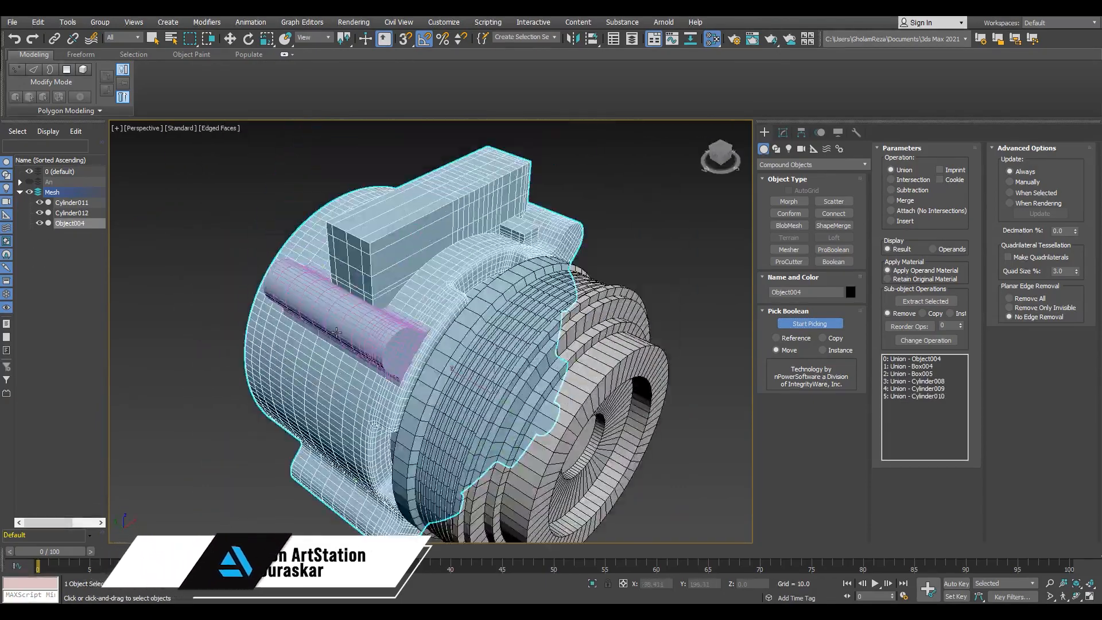
left_click(370, 317)
middle_click_drag(471, 307, 732, 249, "alt")
key("w")
left_click(40, 203)
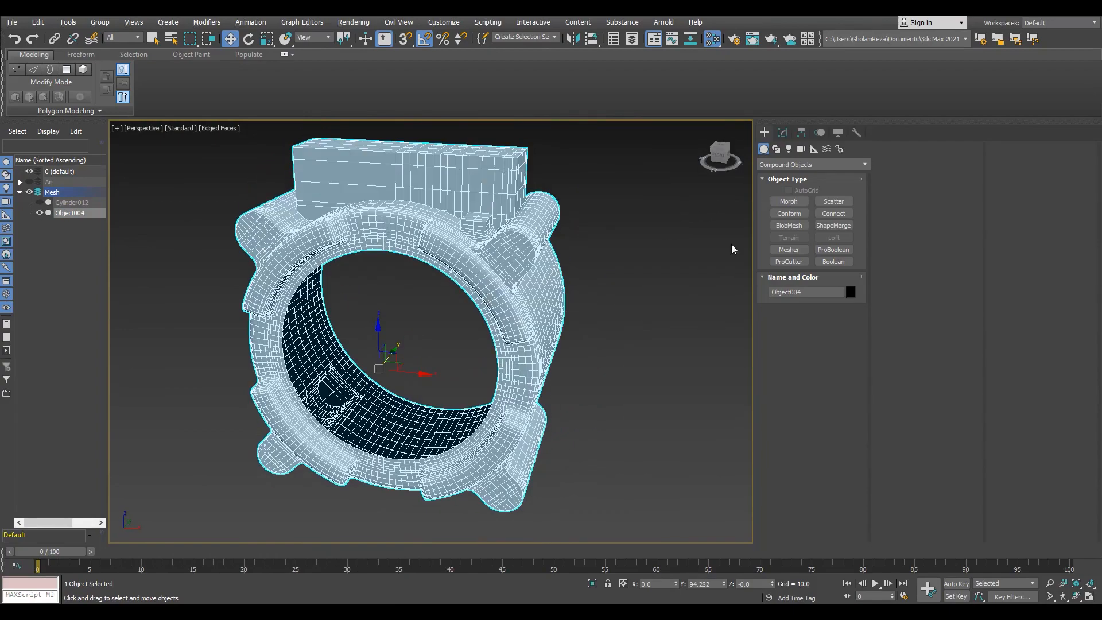
Convert the united sleeve object to an Editable Poly.
left_click(783, 136)
left_click(817, 169)
key("t")
key("t")
key("t")
key("t")
key("t")
key("t")
key("Return")
key("alt+e")
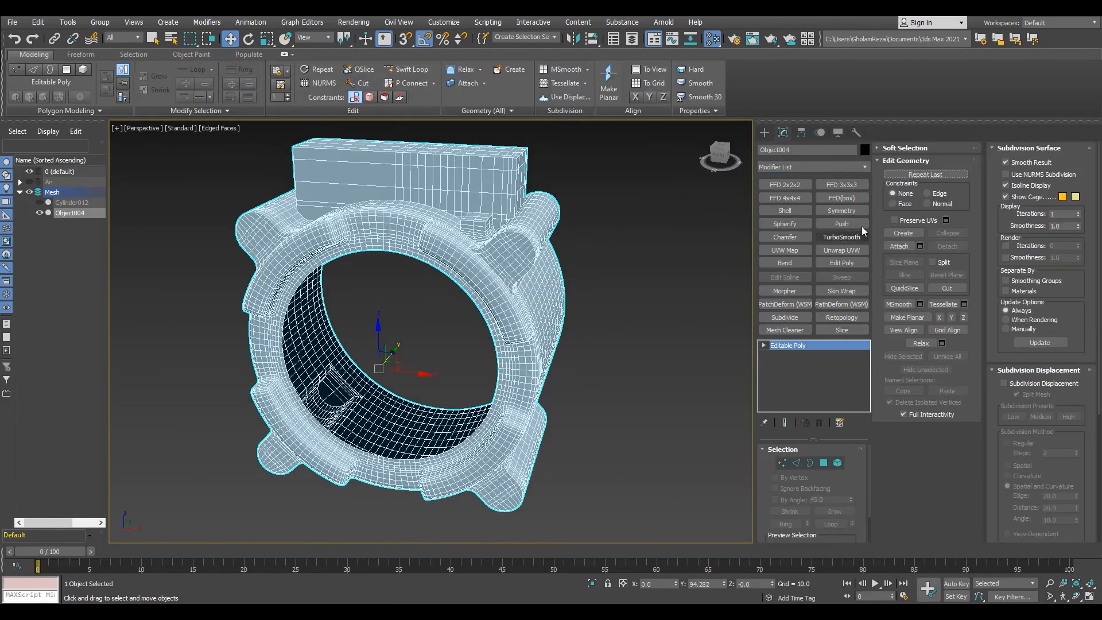
Add a Slice modifier, rotate its plane -90 degrees about Z through the sleeve's centre, and set it to Remove Top.
left_click(841, 330)
middle_click_drag(563, 322, 598, 363, "alt")
key("e")
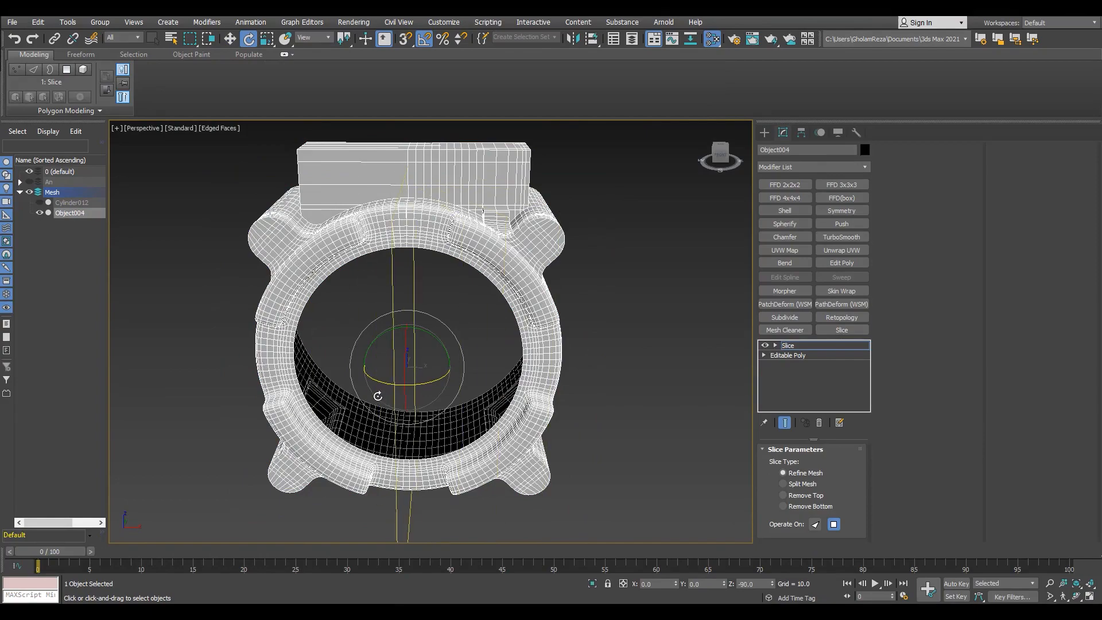
key("f")
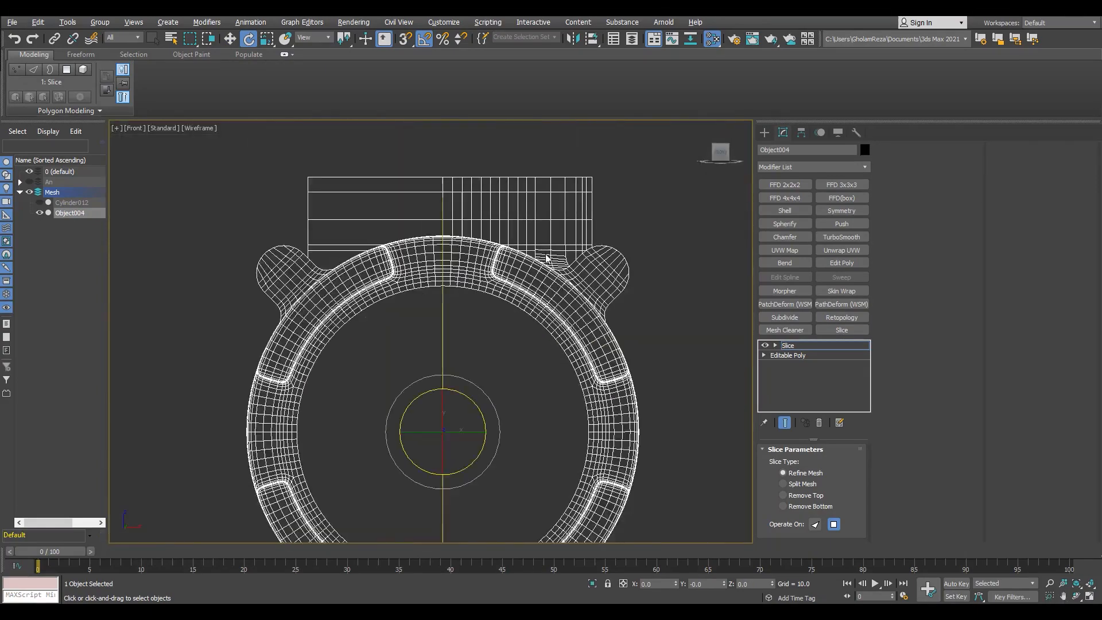
scroll(399, 322, "up", 10)
key("p")
middle_click_drag(543, 391, 595, 397, "alt")
left_click(806, 496)
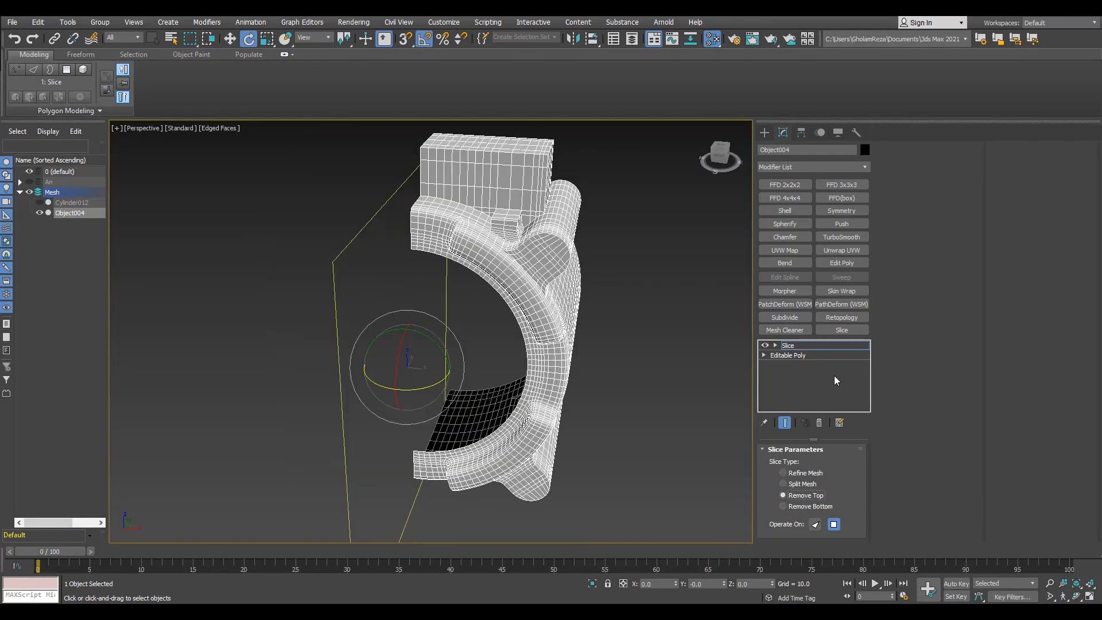
Trim the half sleeve with a second Slice modifier using a rotated plane and Remove Bottom, and collapse it to Editable Poly.
left_click(842, 330)
key("1")
left_click_drag(431, 384, 388, 405)
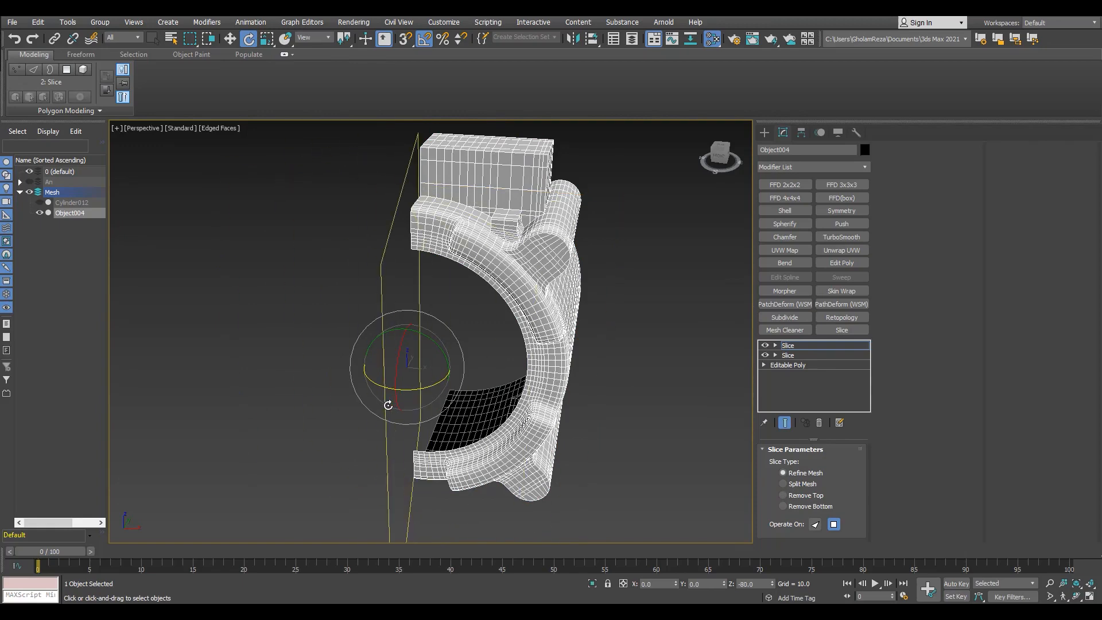
left_click_drag(468, 358, 487, 369)
left_click(805, 497)
left_click(806, 507)
middle_click_drag(554, 301, 580, 295, "alt")
scroll(531, 290, "up", 5)
key("ctrl+e")
Select all vertices of the mesh and weld them with a threshold of 0.1.
scroll(531, 291, "down", 5)
scroll(425, 284, "up", 10)
key("1")
key("ctrl+a")
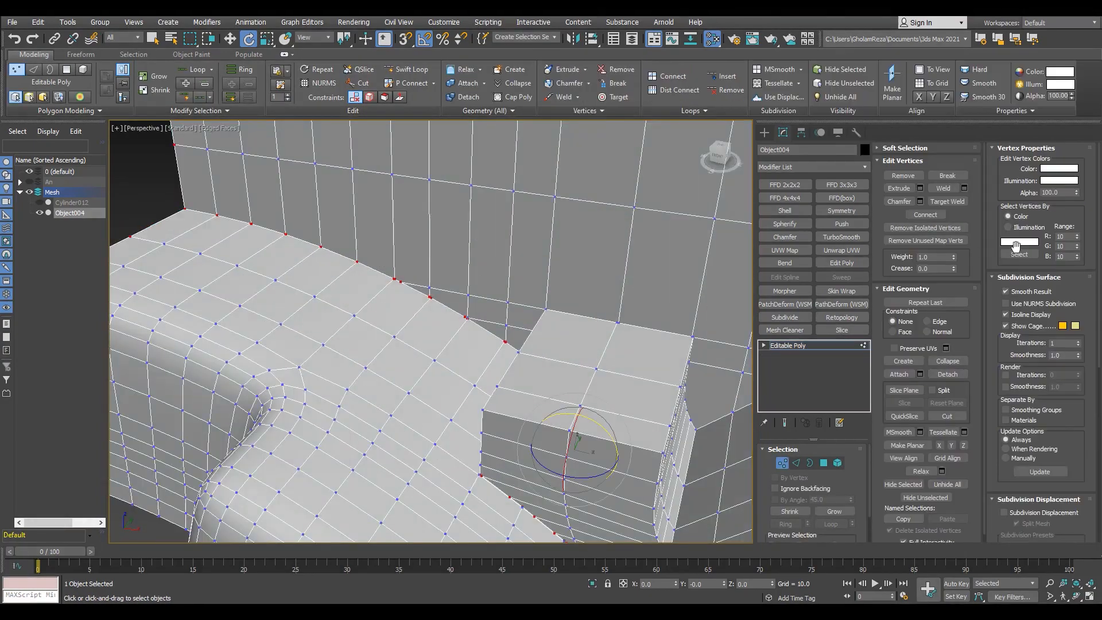
middle_click_drag(737, 367, 677, 391, "alt")
left_click(964, 188)
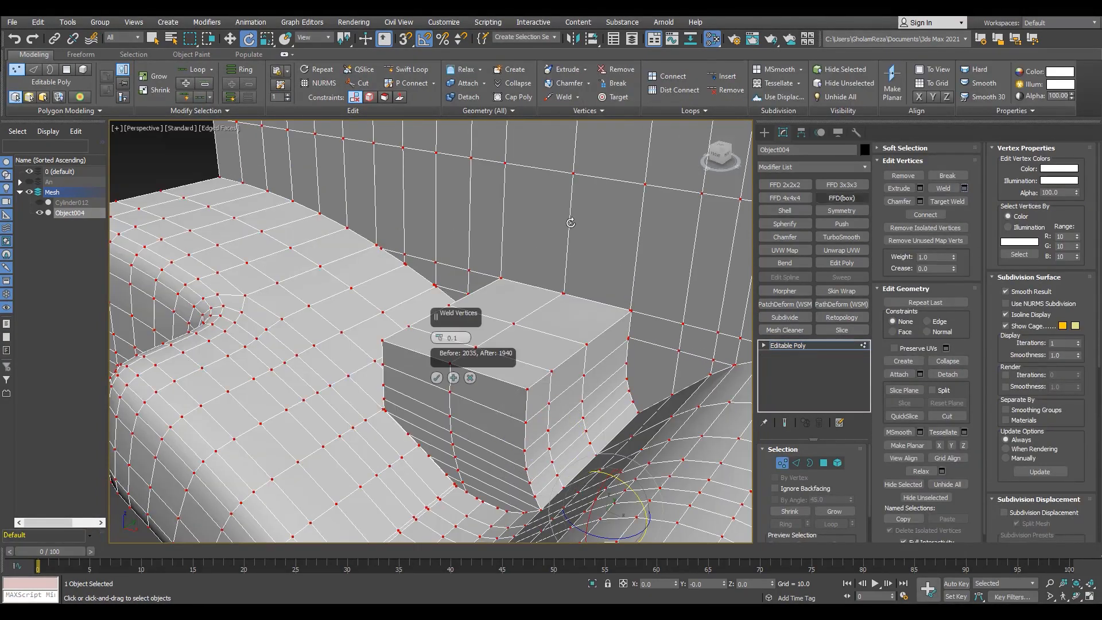
left_click(437, 379)
Target Weld the nearly coincident vertices at the junction below the low block.
middle_click_drag(454, 413, 486, 353, "alt")
scroll(505, 390, "up", 4)
key("ctrl+shift+w")
middle_click_drag(368, 500, 387, 413)
scroll(386, 414, "up", 3)
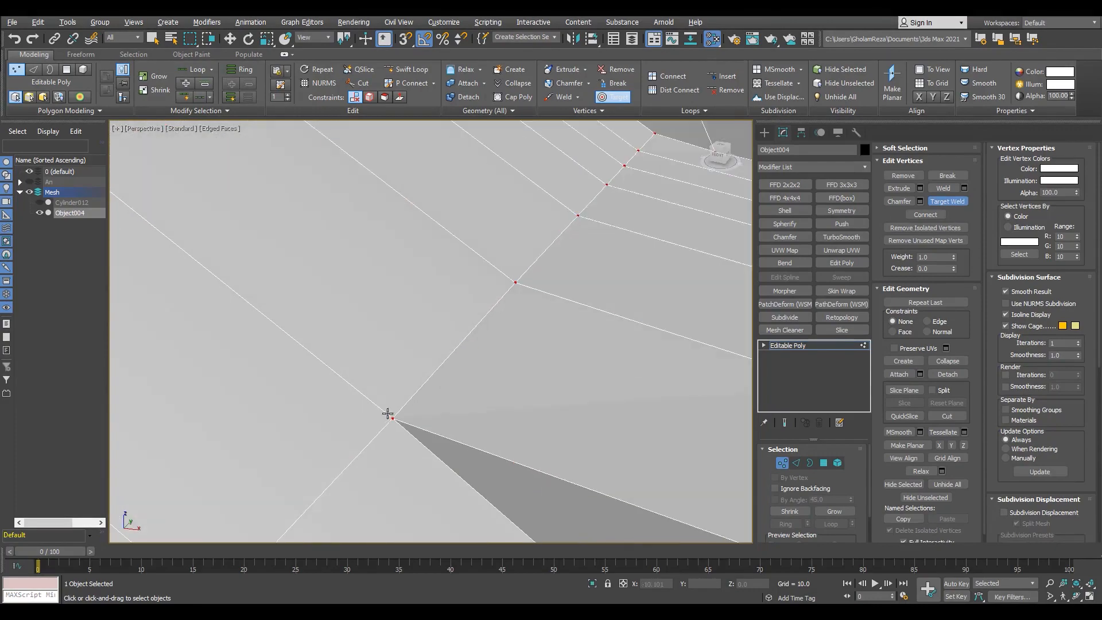
key("e")
left_click(386, 413)
Target Weld the first doubled vertex pair along the seam where the tab's base meets the sleeve.
scroll(386, 414, "up", 4)
scroll(813, 488, "down", 1)
scroll(396, 373, "down", 5)
scroll(536, 380, "down", 4)
middle_click_drag(535, 379, 431, 288, "alt")
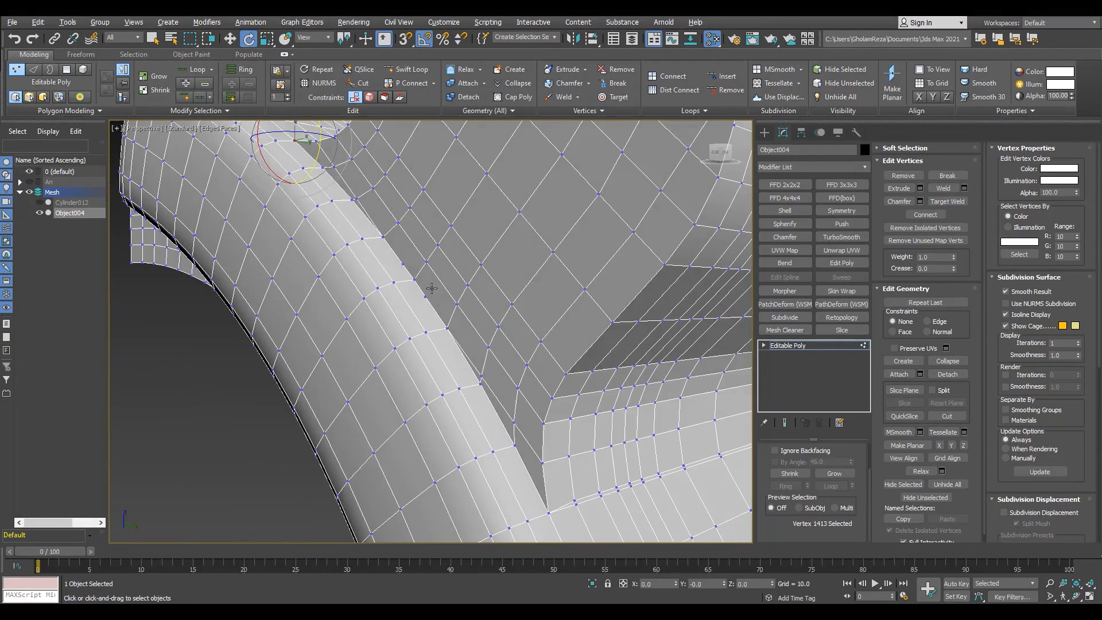
scroll(555, 369, "up", 4)
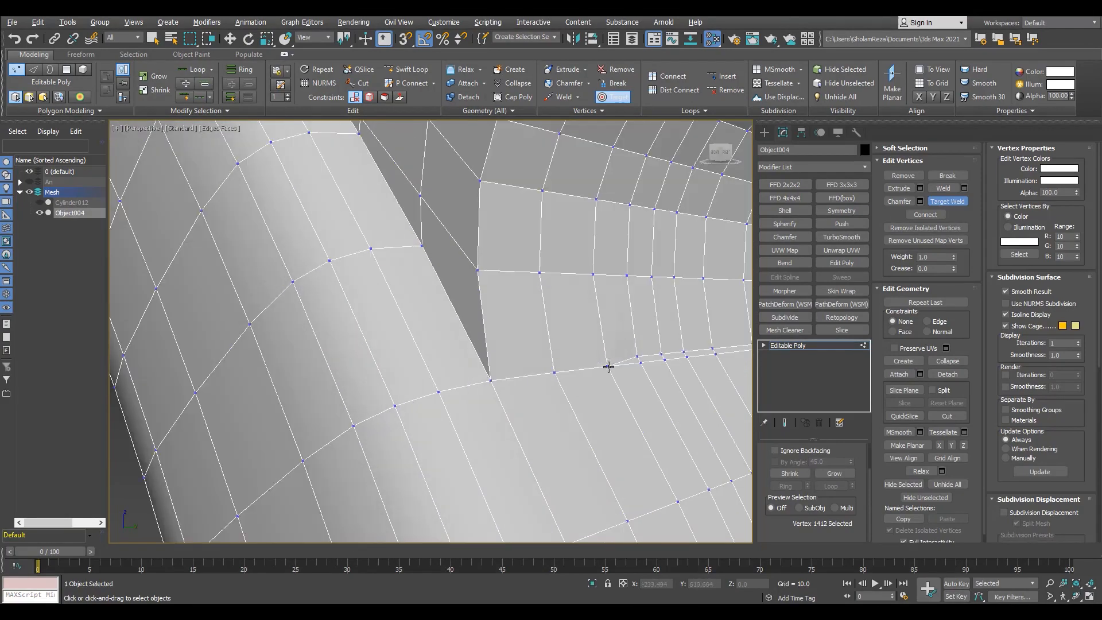
scroll(548, 362, "up", 2)
left_click_drag(609, 354, 613, 359)
right_click(643, 376)
middle_click_drag(643, 376, 617, 382)
scroll(617, 381, "down", 5)
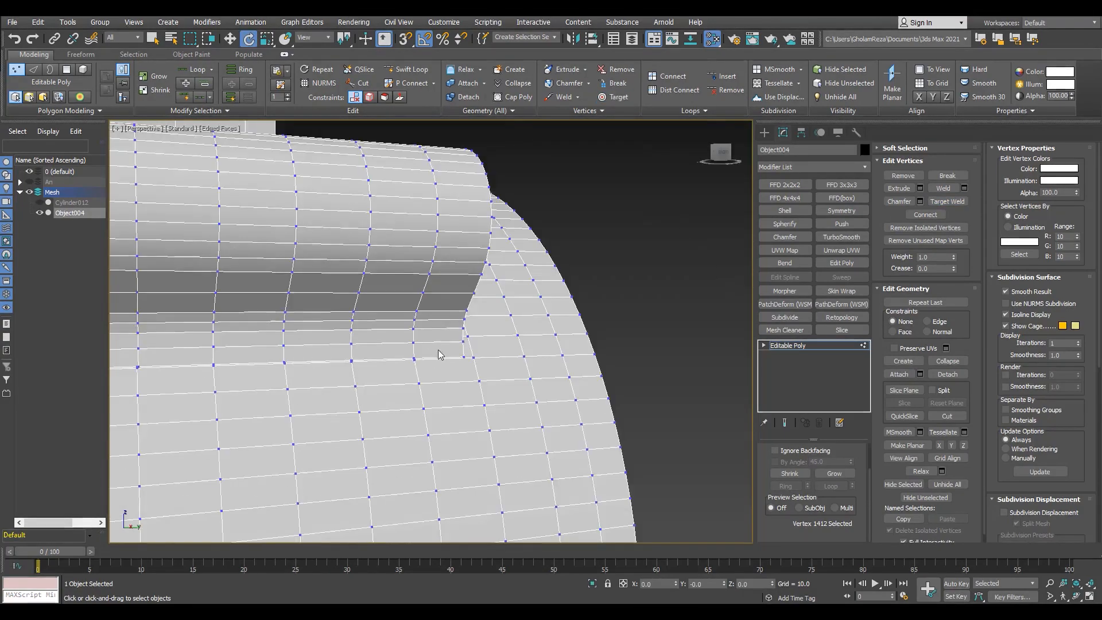
Move the sleeve's edge loop beside the tab into line with the tab's end, and select the doubled vertices at the corner.
scroll(502, 369, "up", 3)
key("2")
double_click(502, 369)
middle_click_drag(501, 370, 482, 282, "alt")
key("w")
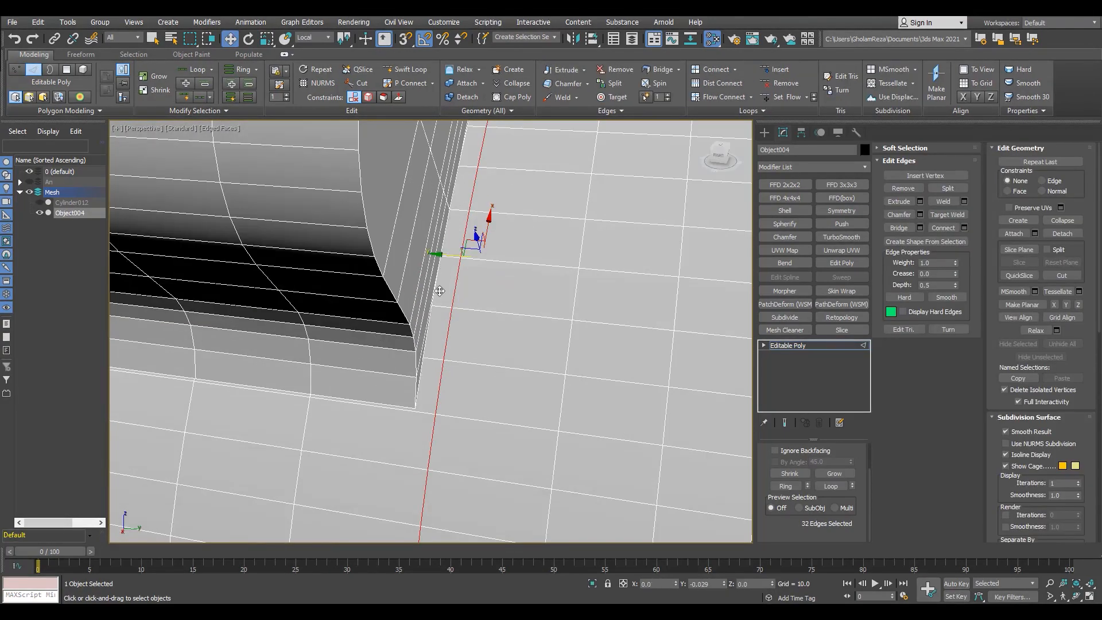
scroll(401, 407, "up", 5)
key("1")
left_click(450, 412)
middle_click_drag(450, 412, 422, 441, "alt")
left_click_drag(422, 441, 500, 406)
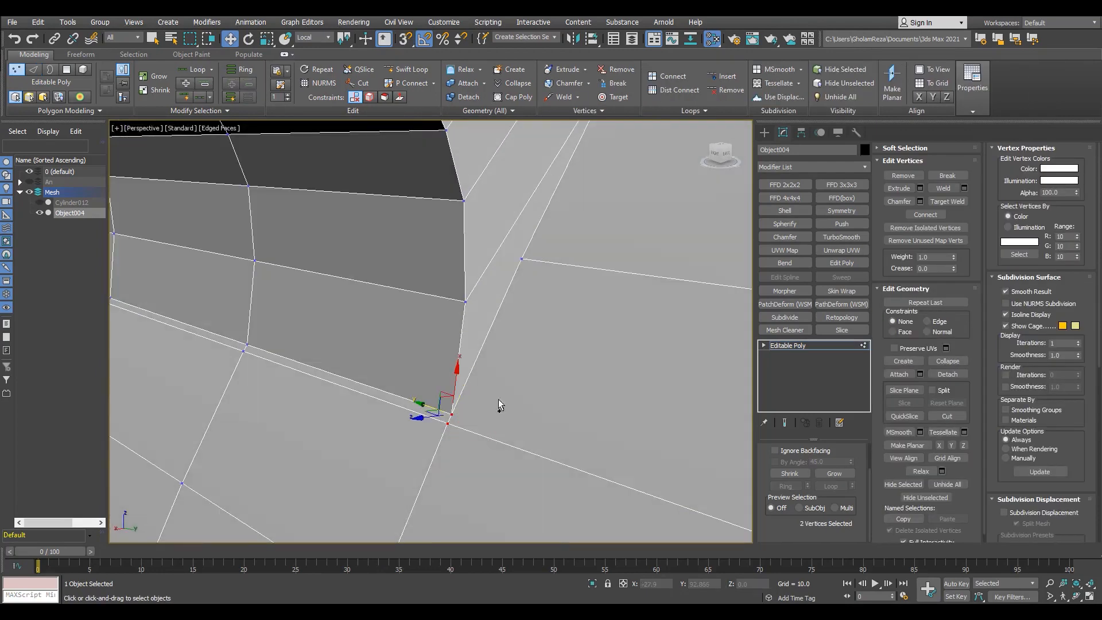
right_click(248, 352)
Ring-select the short edges between the doubled lines of the seam under the tab.
scroll(248, 352, "down", 4)
middle_click_drag(248, 352, 513, 362)
scroll(418, 381, "up", 6)
key("2")
left_click(412, 346)
key("alt+r")
scroll(514, 361, "down", 5)
right_click(339, 314)
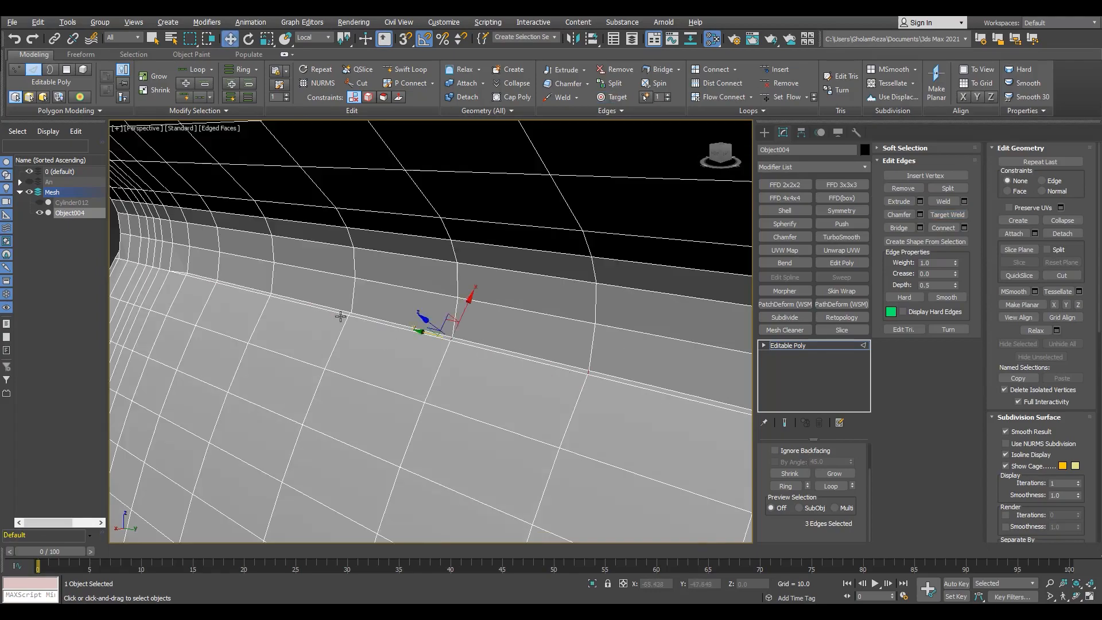
Target Weld the doubled vertices on the tab's lower seam next to the ring-selected edges.
scroll(339, 315, "up", 6)
key("1")
key("ctrl+shift+w")
left_click(368, 317)
scroll(310, 332, "down", 5)
Ring-select the next run of short edges between the doubled lines farther along the tab's seam.
middle_click_drag(309, 333, 649, 372)
scroll(247, 299, "up", 5)
key("2")
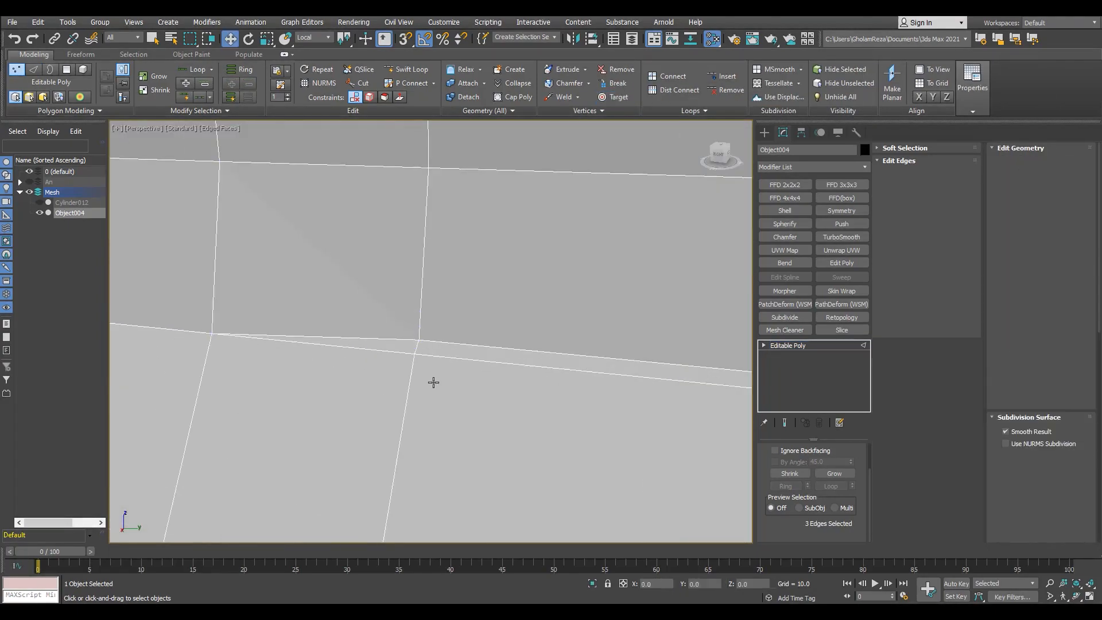
left_click(417, 346)
key("alt+r")
scroll(459, 376, "down", 5)
middle_click_drag(475, 381, 910, 499)
scroll(571, 401, "down", 4)
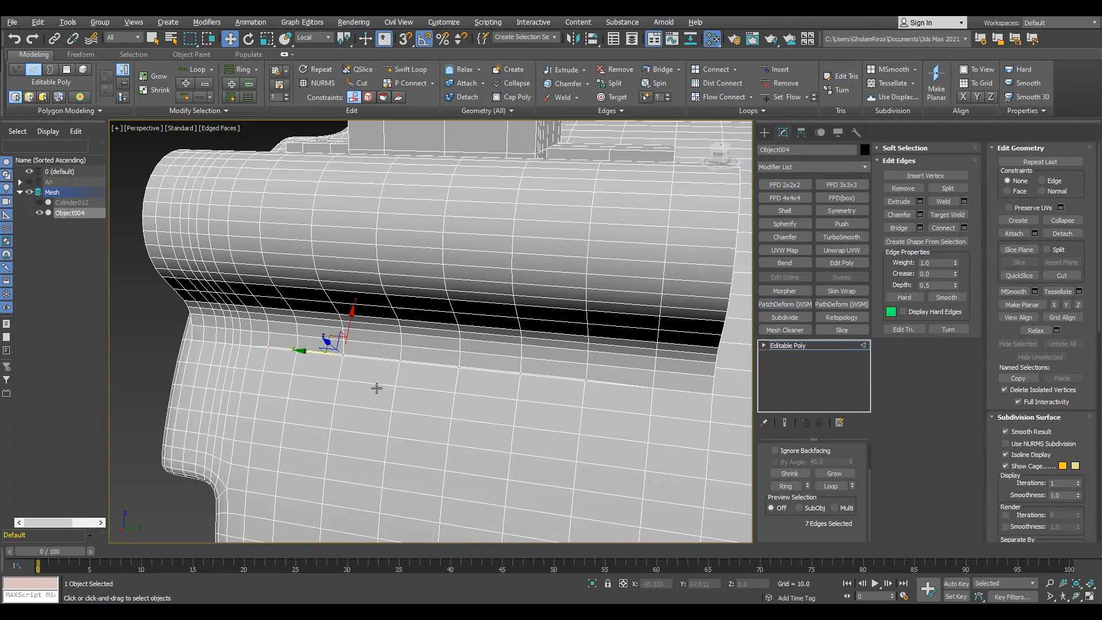
Target Weld the remaining doubled vertices along the seam between the tab and the sleeve.
scroll(376, 388, "up", 6)
key("1")
key("ctrl+shift+w")
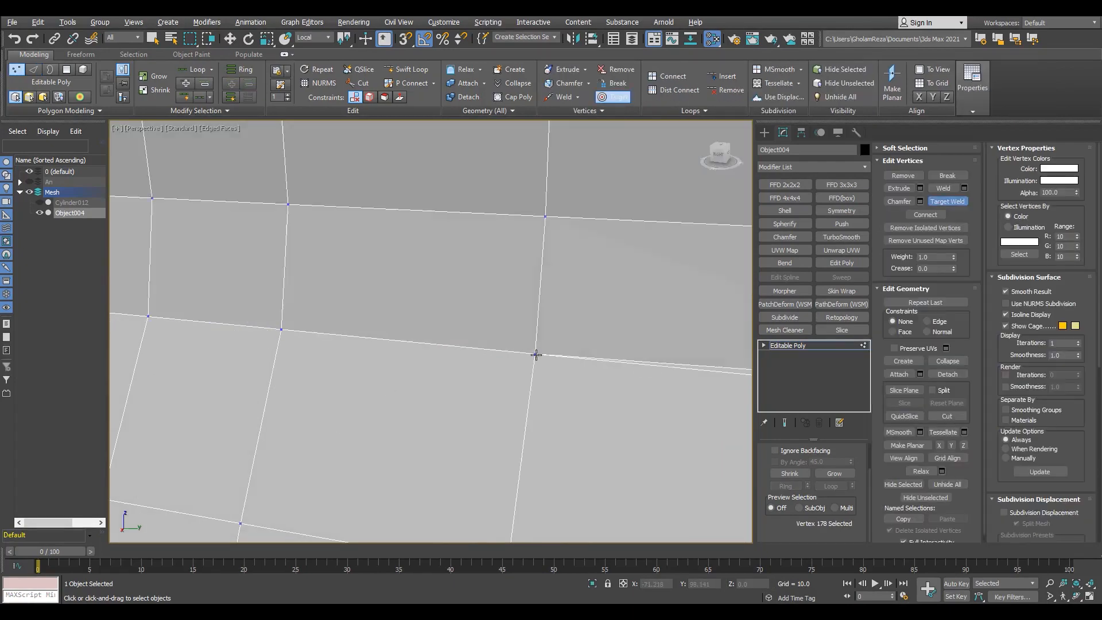
scroll(535, 355, "down", 3)
middle_click_drag(536, 355, 341, 387)
middle_click_drag(631, 421, 356, 376)
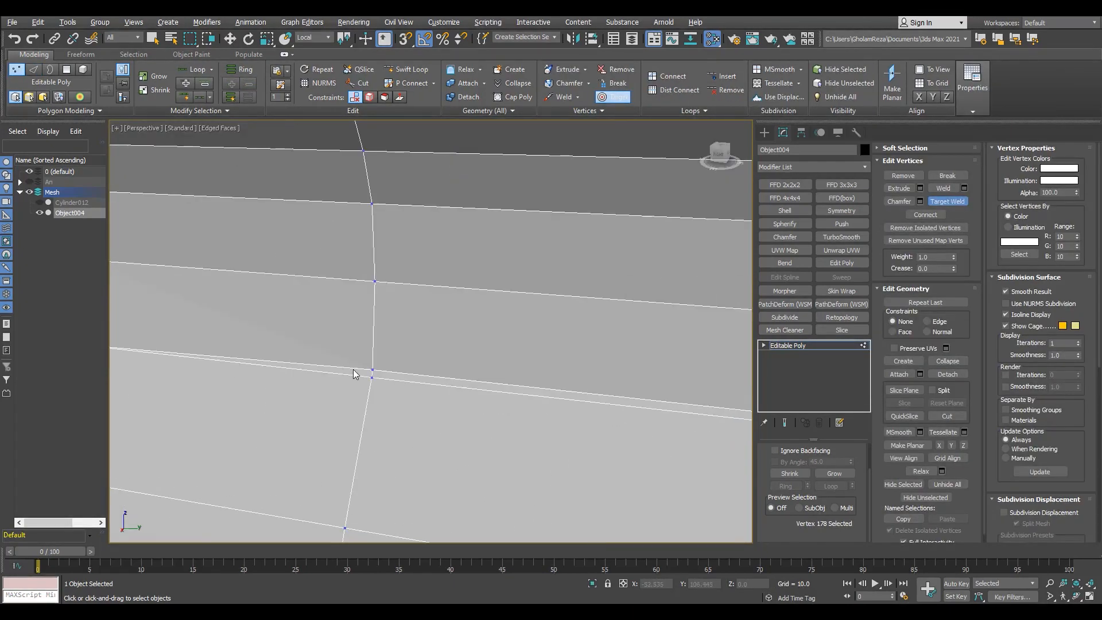
scroll(367, 385, "down", 5)
left_click_drag(357, 377, 350, 409)
scroll(418, 406, "up", 5)
key("w")
Insert an edge loop with SwiftLoop across the tab's flat face beside the seam with the sleeve.
scroll(349, 409, "down", 7)
middle_click_drag(356, 409, 488, 368, "alt")
scroll(444, 405, "up", 6)
key("alt+1")
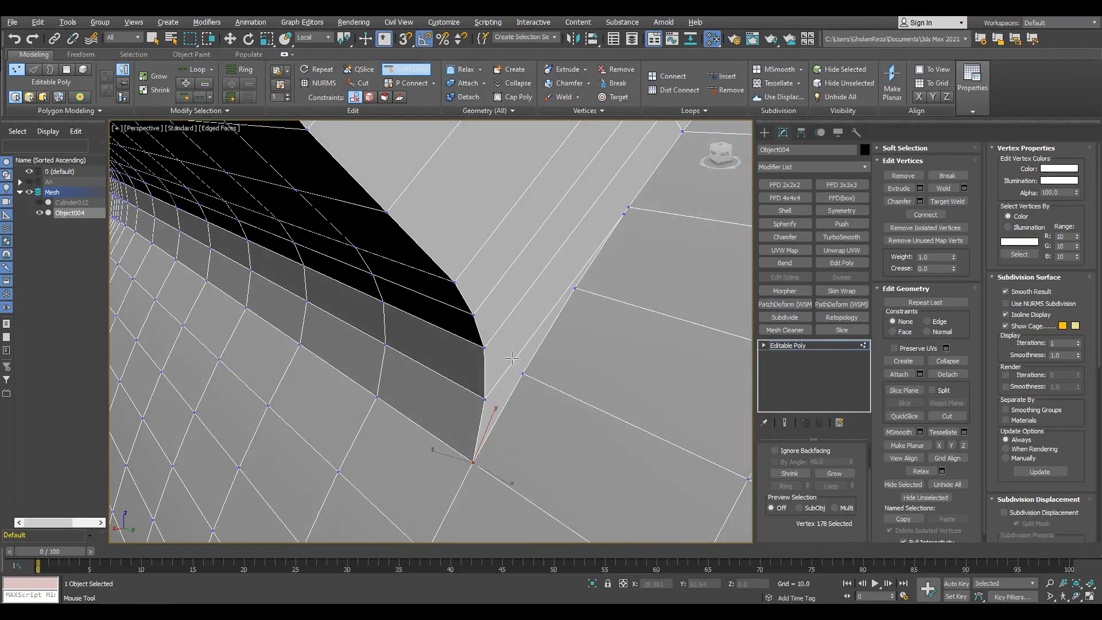
scroll(523, 323, "down", 4)
middle_click_drag(525, 322, 545, 300, "alt")
scroll(545, 300, "up", 4)
middle_click_drag(508, 363, 491, 344, "alt")
scroll(491, 344, "up", 4)
Cut an edge from the end vertex of the new loop to the nearest sleeve vertex on the seam.
key("alt+c")
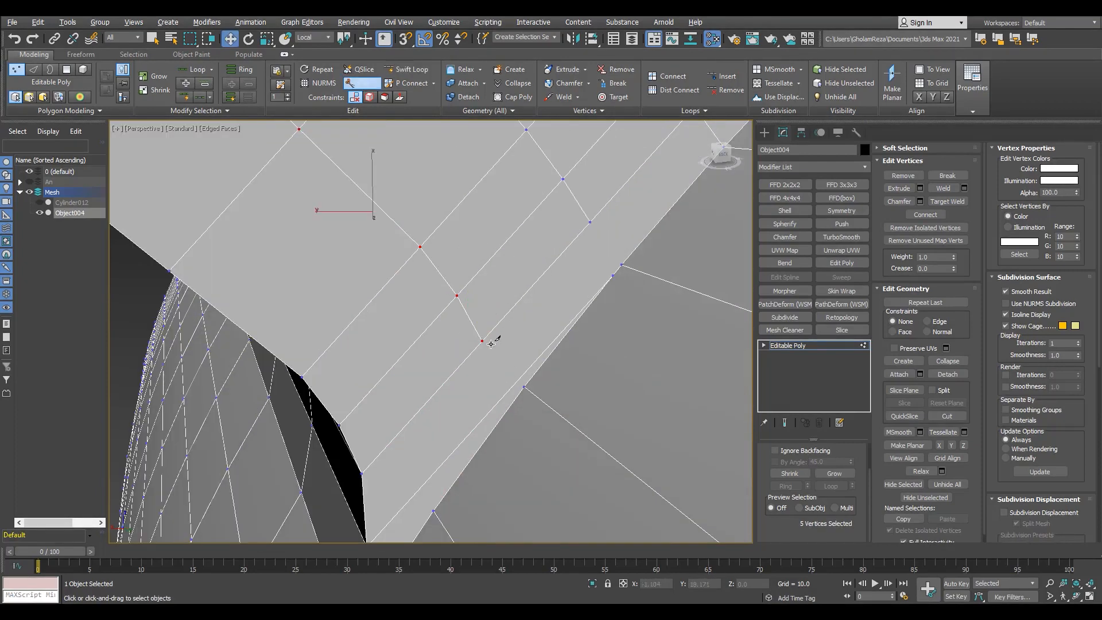
right_click(525, 390)
key("F3")
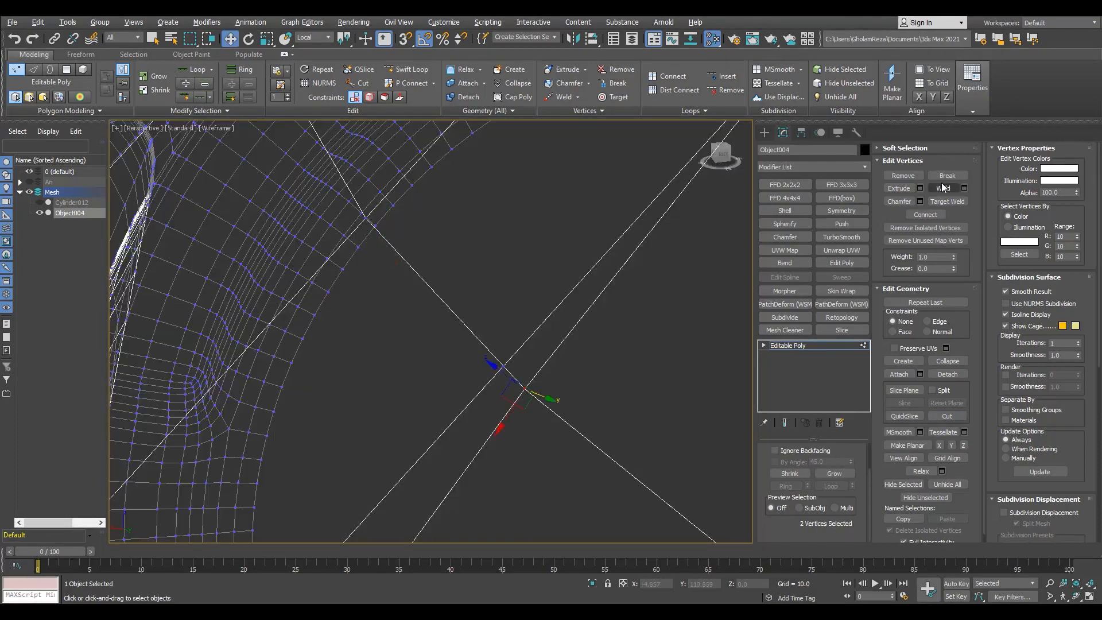
key("F3")
Merge the doubled vertices on the seam where the new cut meets the sleeve.
scroll(546, 329, "down", 4)
middle_click_drag(546, 329, 529, 397, "alt")
scroll(560, 292, "up", 2)
key("ctrl+shift+w")
key("F3")
middle_click_drag(701, 484, 580, 356, "alt")
left_click_drag(568, 344, 536, 317)
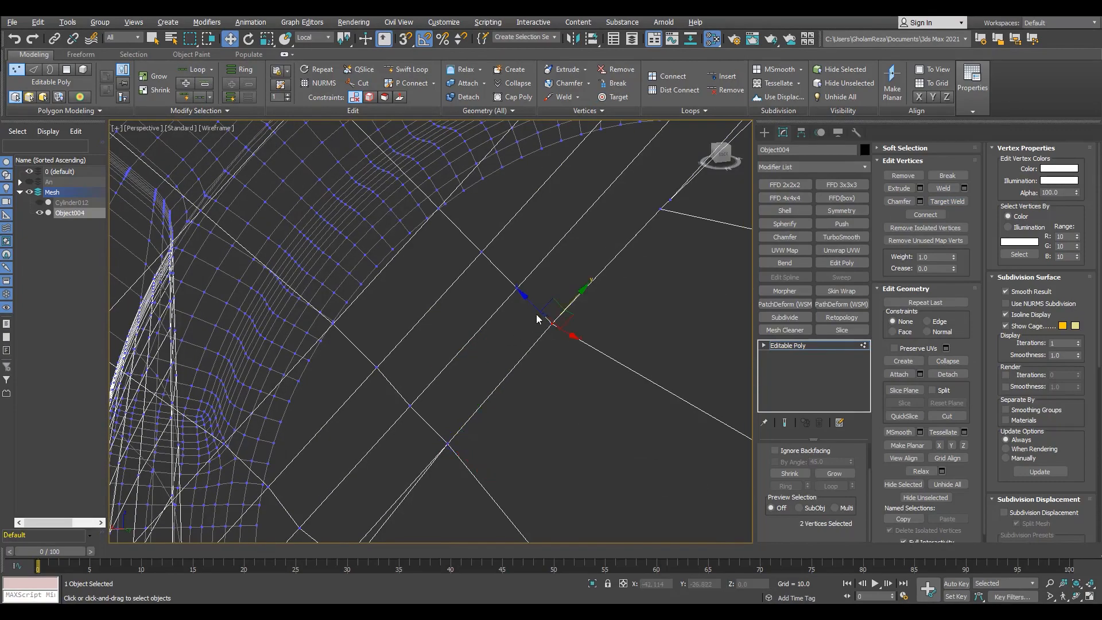
key("ctrl+alt+c")
Insert two more SwiftLoop edge loops across the tab's flat face, in line with the sleeve's edges.
key("F3")
middle_click_drag(540, 310, 515, 335, "alt")
scroll(515, 335, "up", 4)
key("alt+1")
left_click(528, 293)
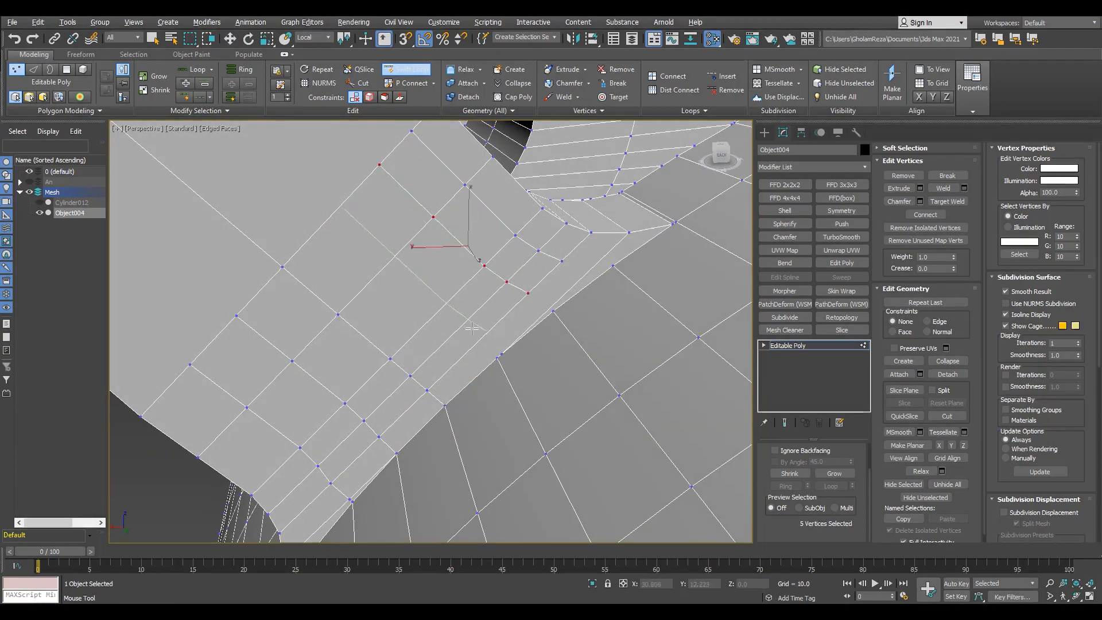
left_click(476, 340)
right_click(495, 353)
Target Weld the doubled seam vertices near the ends of the two new loops.
scroll(500, 358, "up", 6)
key("ctrl+shift+w")
left_click(505, 346)
left_click_drag(520, 336, 460, 388)
key("F3")
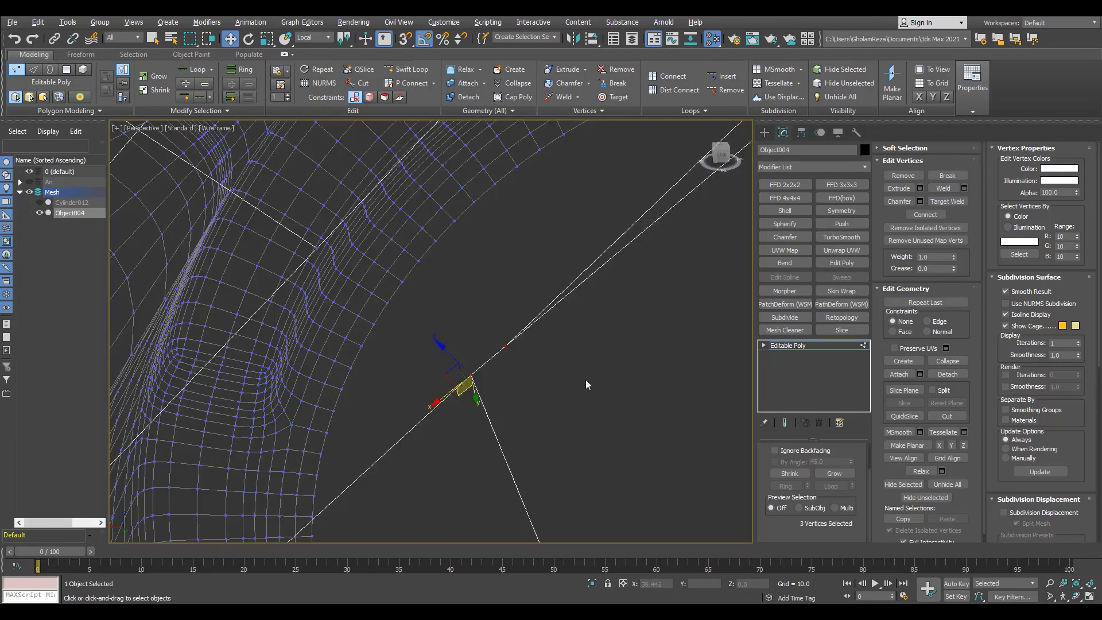
left_click(507, 348)
left_click(471, 376)
key("F3")
Cut edges from the end vertices of the new loops to the matching sleeve vertices on the seam.
scroll(432, 386, "down", 6)
key("alt+c")
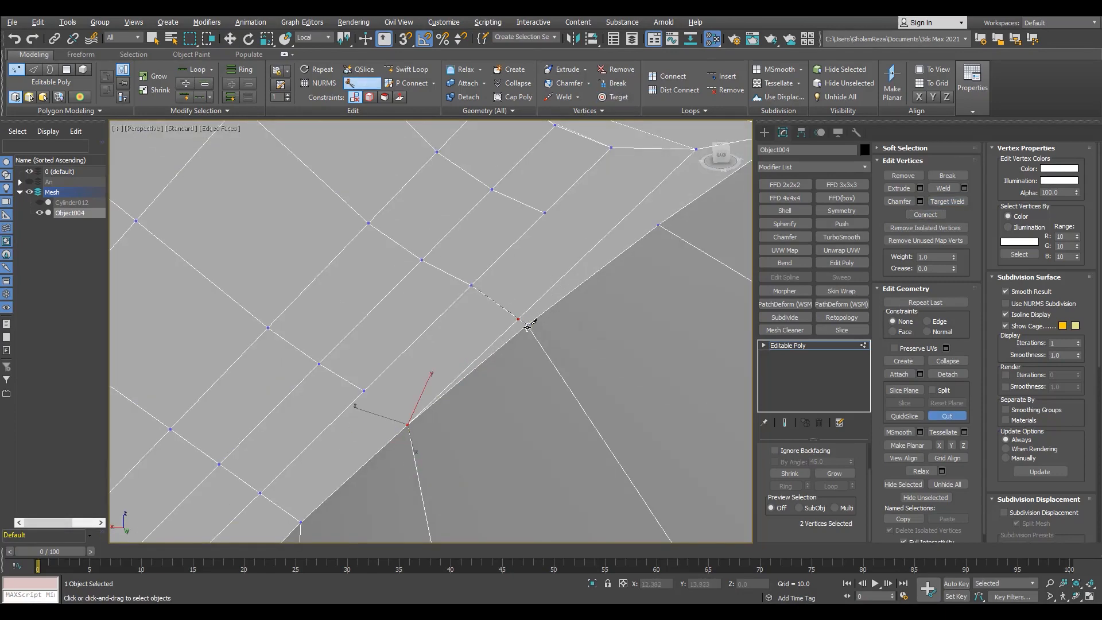
left_click(546, 214)
left_click(659, 225)
right_click(657, 266)
Target Weld the doubled vertices where the latest cuts reach the seam.
scroll(663, 226, "up", 6)
left_click_drag(636, 206, 667, 238)
key("F3")
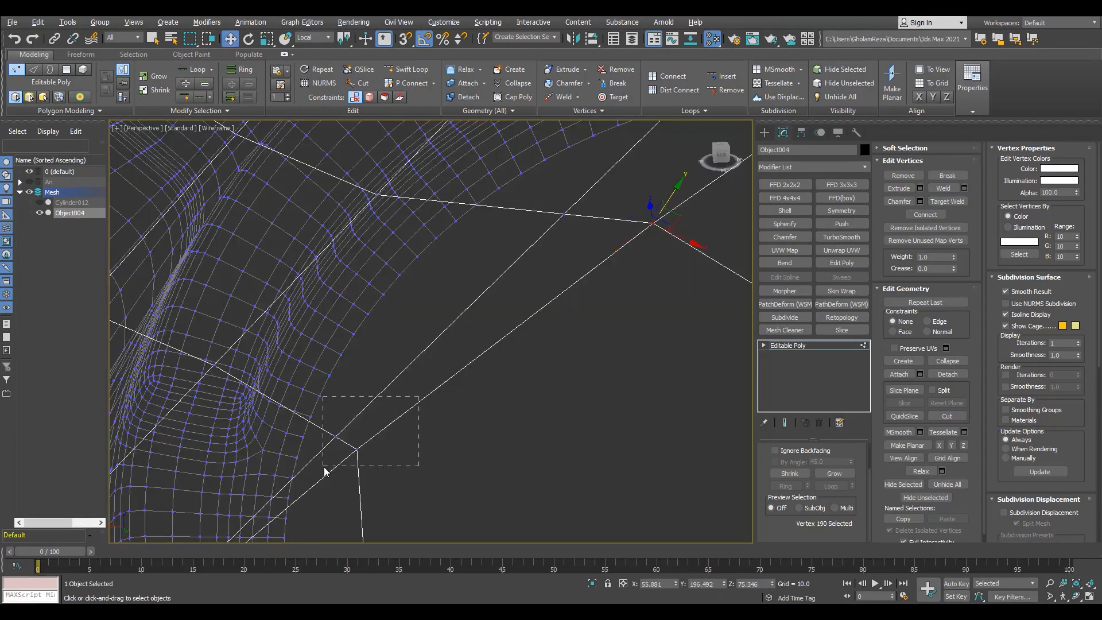
left_click_drag(324, 469, 324, 469)
scroll(349, 456, "up", 5)
key("F3")
left_click(481, 269)
left_click(522, 271)
scroll(514, 244, "down", 5)
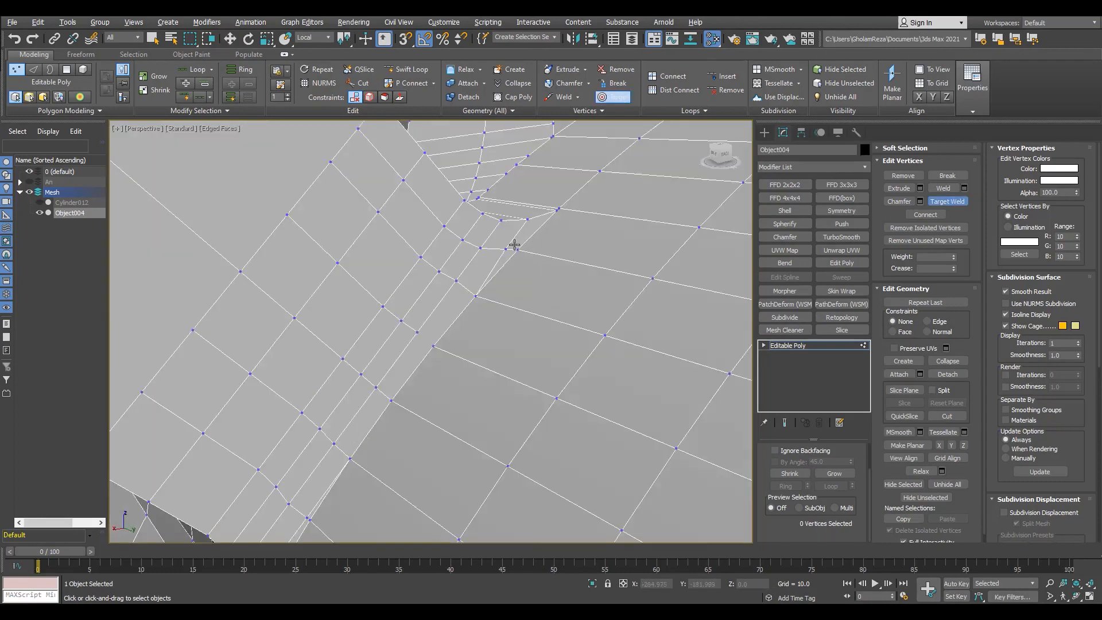
Collapse the next doubled seam vertices and connect the merged vertex to the neighbouring loop's end vertex.
middle_click_drag(514, 244, 476, 286, "alt")
right_click(476, 286)
scroll(482, 250, "up", 5)
key("F3")
left_click_drag(500, 266, 465, 237)
key("ctrl+alt+c")
middle_click_drag(465, 242, 422, 256, "alt")
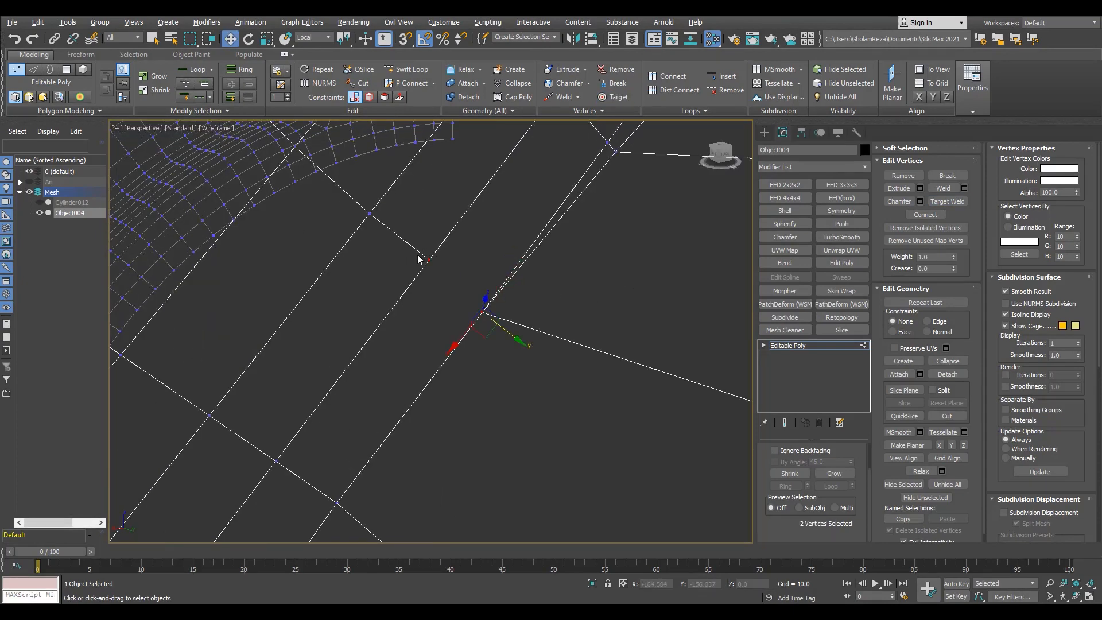
left_click_drag(418, 255, 439, 274, "ctrl")
key("ctrl+shift+e")
Cut the remaining edges from the loop ends to the sleeve vertices farther along the seam.
scroll(424, 298, "down", 4)
key("alt+c")
left_click(510, 222)
left_click(443, 292)
middle_click_drag(370, 350, 409, 259, "alt")
left_click(225, 534)
right_click(225, 534)
Select the two edges of the thin sliver along the seam.
middle_click_drag(224, 533, 268, 453, "alt")
key("2")
left_click(293, 463)
left_click(252, 520, "ctrl")
middle_click_drag(373, 287, 416, 321, "alt")
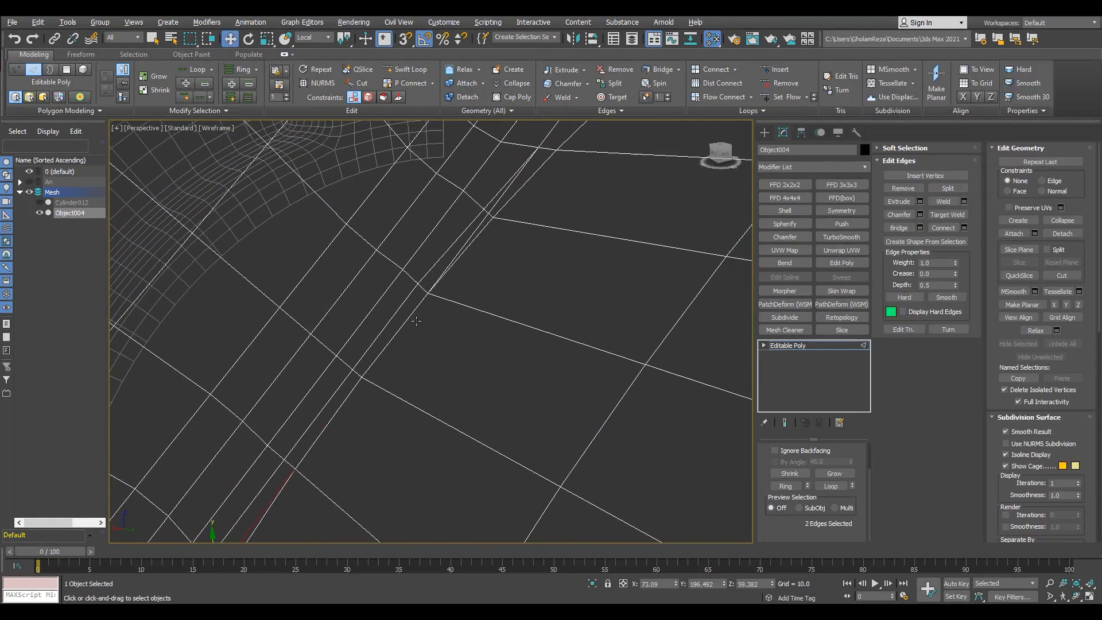
key("1")
Join the doubled vertices at the corner where the curved fillet meets the sleeve.
key("F3")
scroll(508, 191, "down", 4)
mouse_move(508, 192)
middle_mouse_down("alt")
mouse_move(373, 305)
mouse_move(487, 249)
middle_mouse_up("alt")
scroll(487, 250, "up", 4)
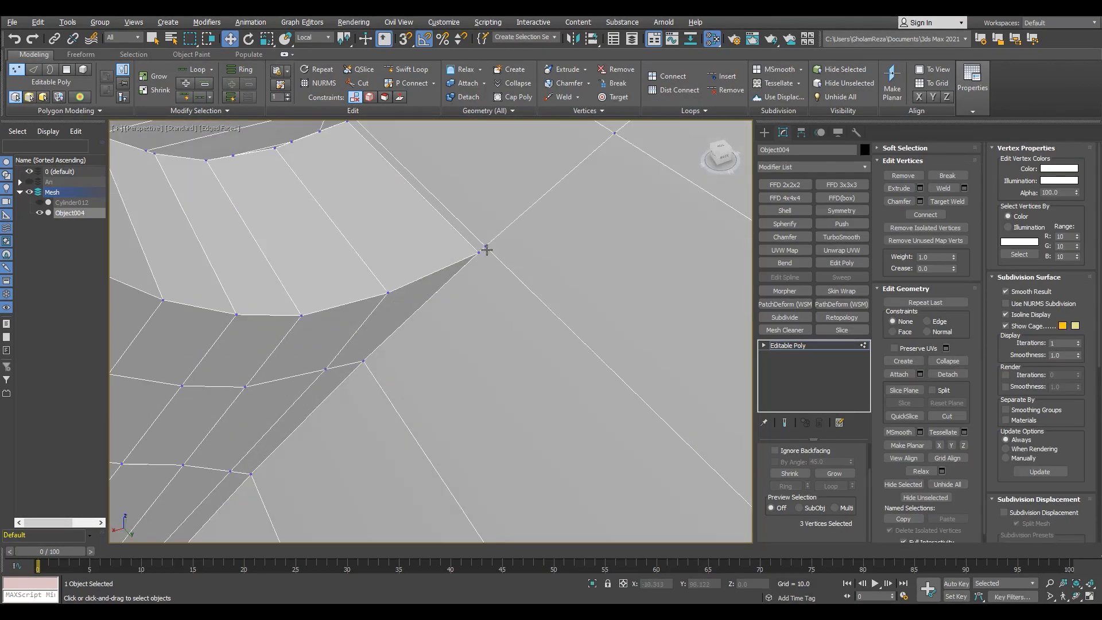
right_click(481, 245)
key("F3")
scroll(481, 243, "up", 3)
left_click_drag(511, 244, 450, 328)
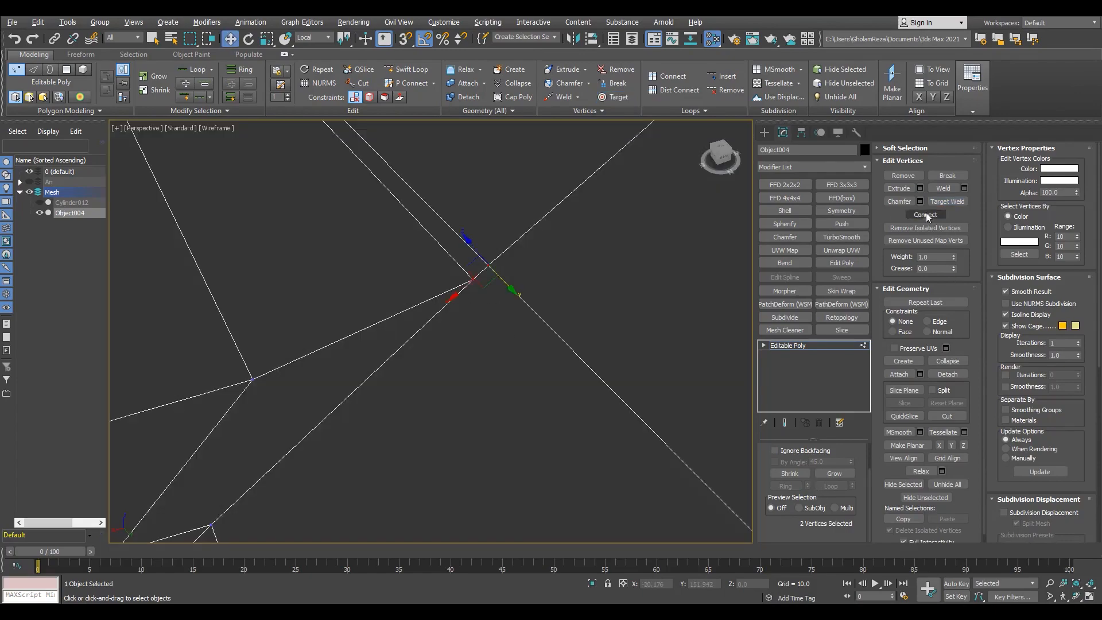
left_click(486, 267)
key("F3")
Target Weld the closely spaced vertices along the curved seam at the base of the small block.
scroll(486, 267, "down", 4)
middle_click_drag(359, 226, 359, 278, "alt")
scroll(359, 278, "up", 2)
right_click(377, 277)
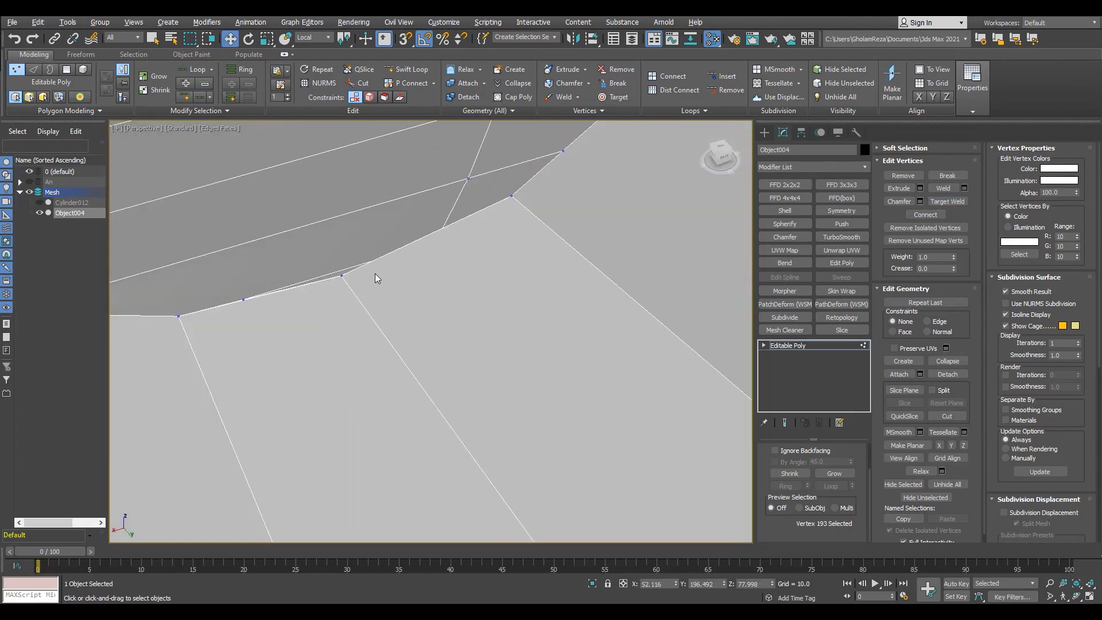
key("F3")
scroll(377, 278, "down", 4)
scroll(344, 250, "up", 4)
key("F3")
middle_click_drag(428, 315, 359, 335, "alt")
scroll(359, 334, "up", 2)
key("ctrl+shift+w")
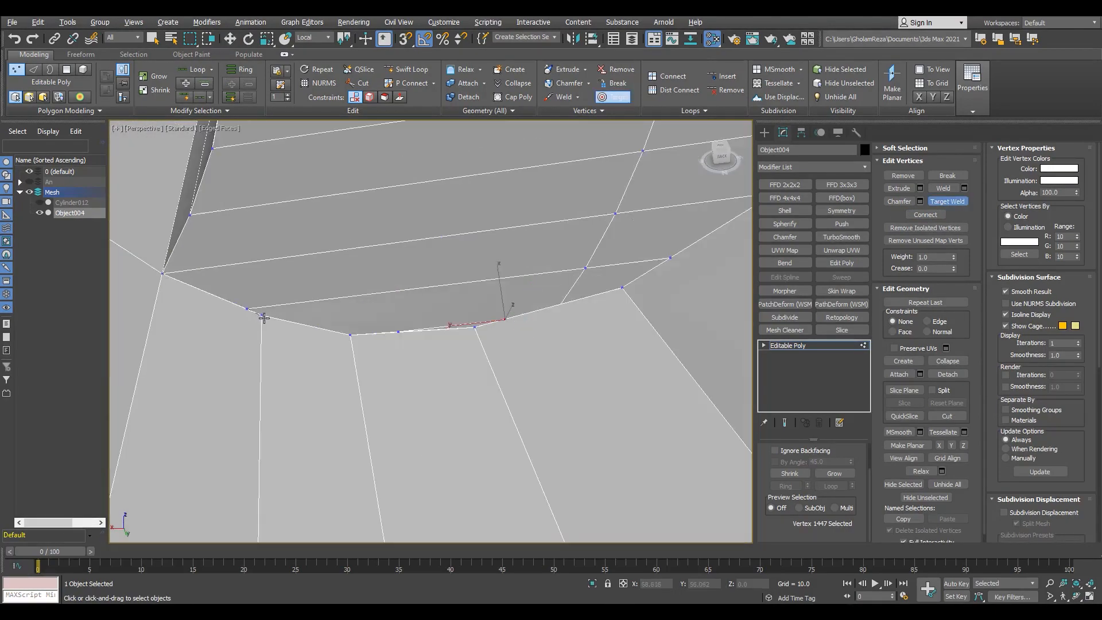
left_click(264, 317)
scroll(449, 319, "up", 2)
left_click(526, 309)
left_click(457, 325)
scroll(458, 324, "down", 3)
scroll(567, 323, "up", 3)
key("F3")
scroll(567, 323, "down", 4)
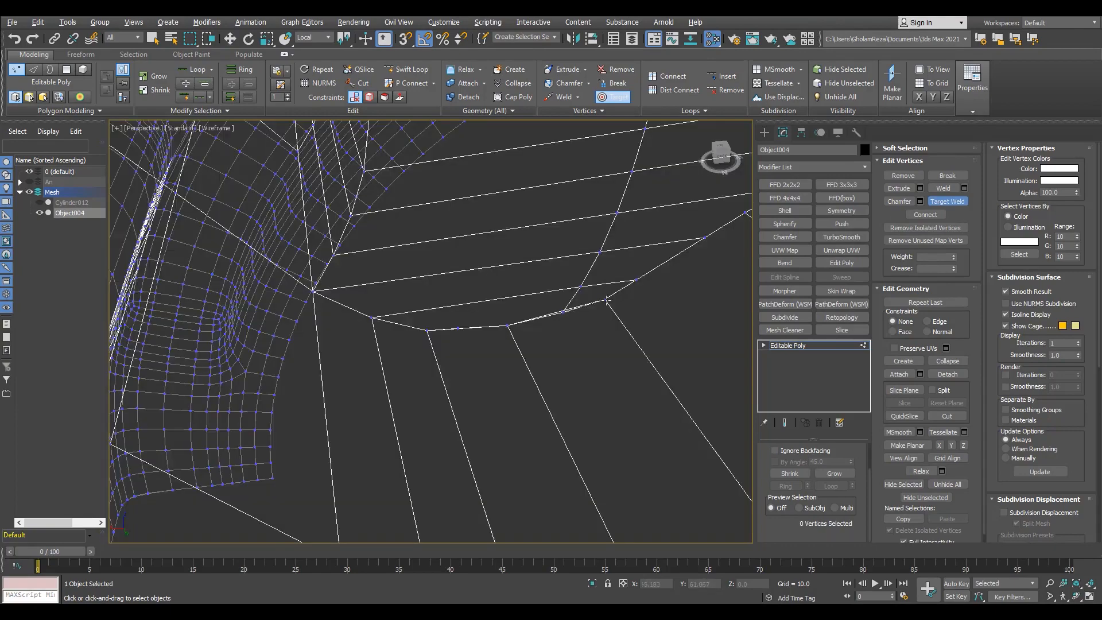
Target Weld the next doubled vertices where the small block's side meets the sleeve.
scroll(463, 331, "up", 2)
key("F3")
key("F3")
key("F3")
scroll(572, 324, "down", 5)
middle_click_drag(436, 300, 450, 316, "alt")
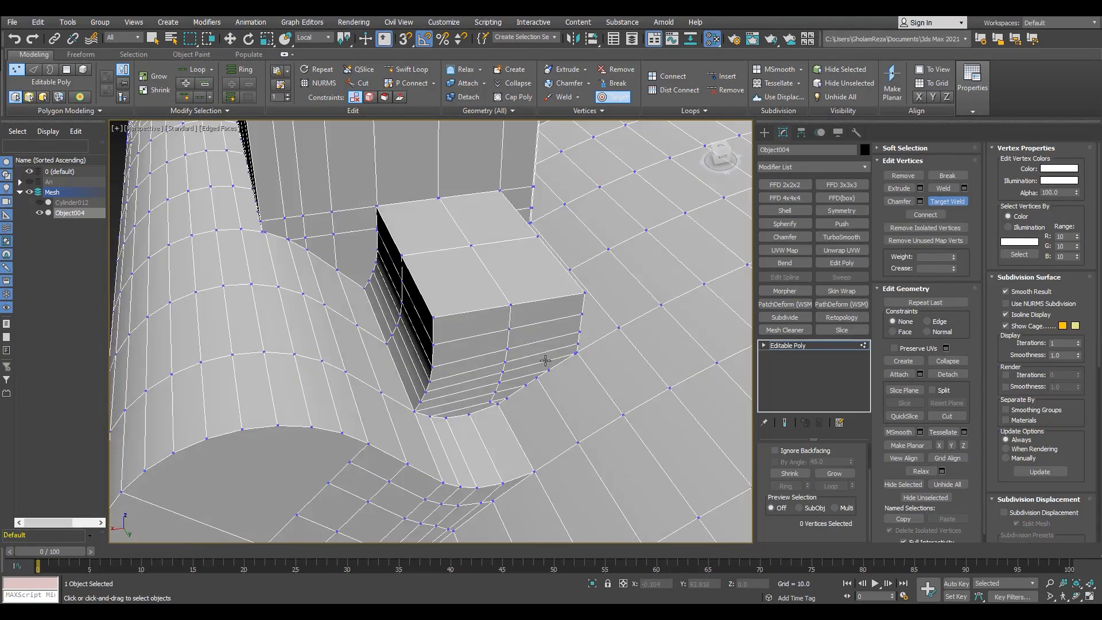
scroll(566, 352, "up", 5)
left_click(535, 348)
left_click(557, 334)
Target Weld the doubled vertices at the inner corner between the small block and the tall box.
scroll(422, 218, "up", 5)
key("F3")
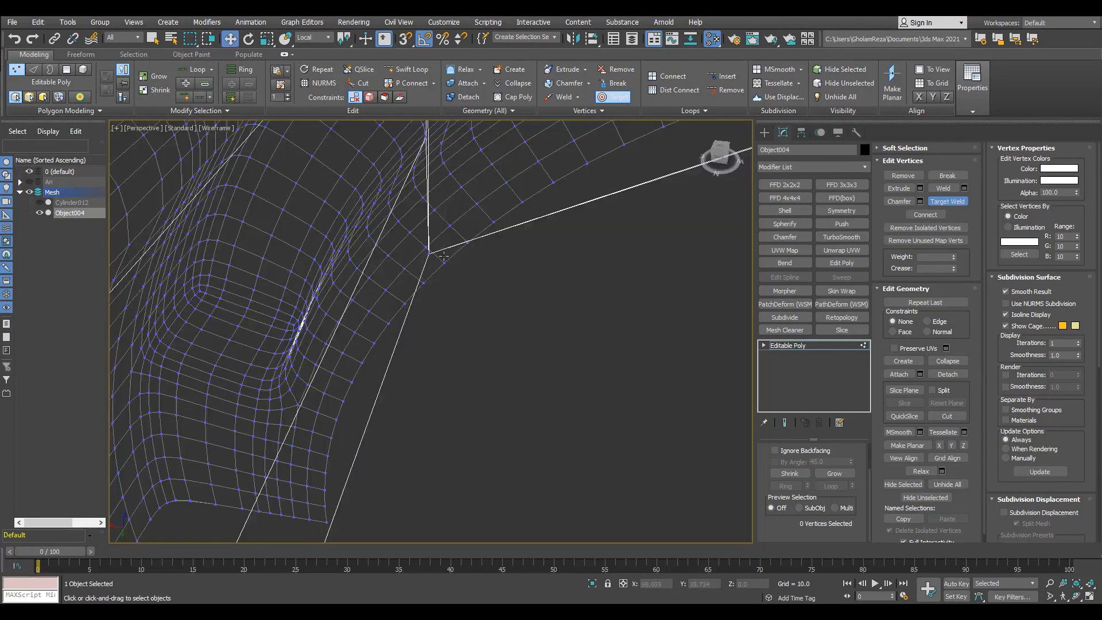
left_click_drag(439, 298, 426, 278)
key("F3")
scroll(426, 279, "down", 4)
middle_click_drag(426, 278, 459, 259, "alt")
scroll(459, 258, "up", 3)
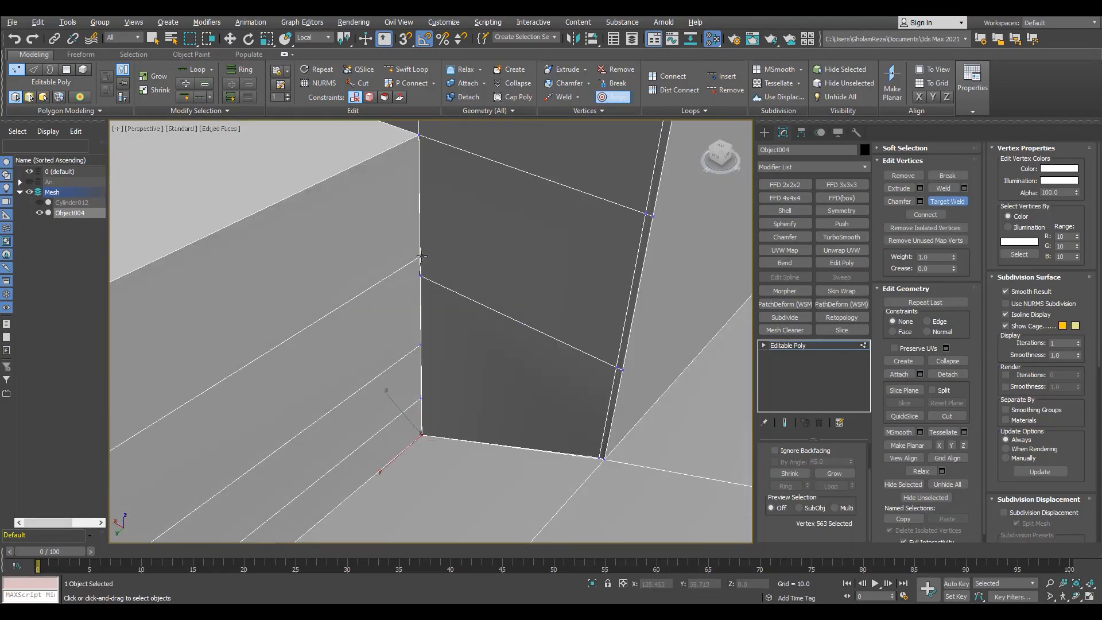
Merge the doubled vertices at the upper corner of the tall box's recess.
scroll(422, 257, "down", 3)
scroll(524, 293, "down", 5)
scroll(505, 304, "up", 5)
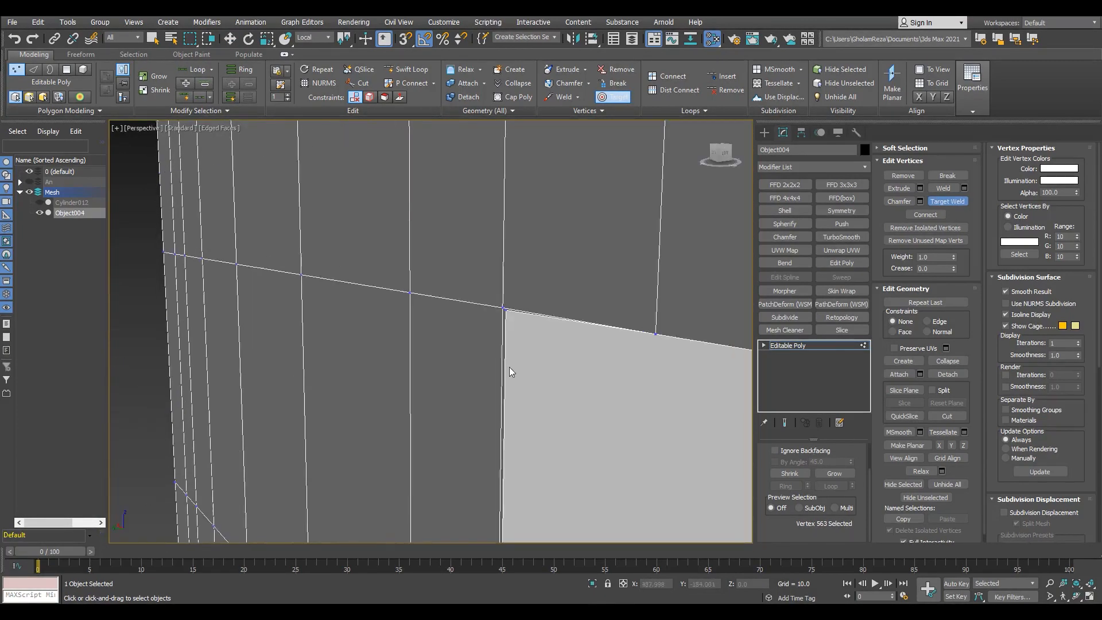
middle_click_drag(509, 370, 505, 328, "alt")
key("w")
left_click_drag(485, 247, 522, 285)
middle_click_drag(523, 285, 459, 293, "alt")
key("ctrl+alt+c")
scroll(535, 277, "down", 6)
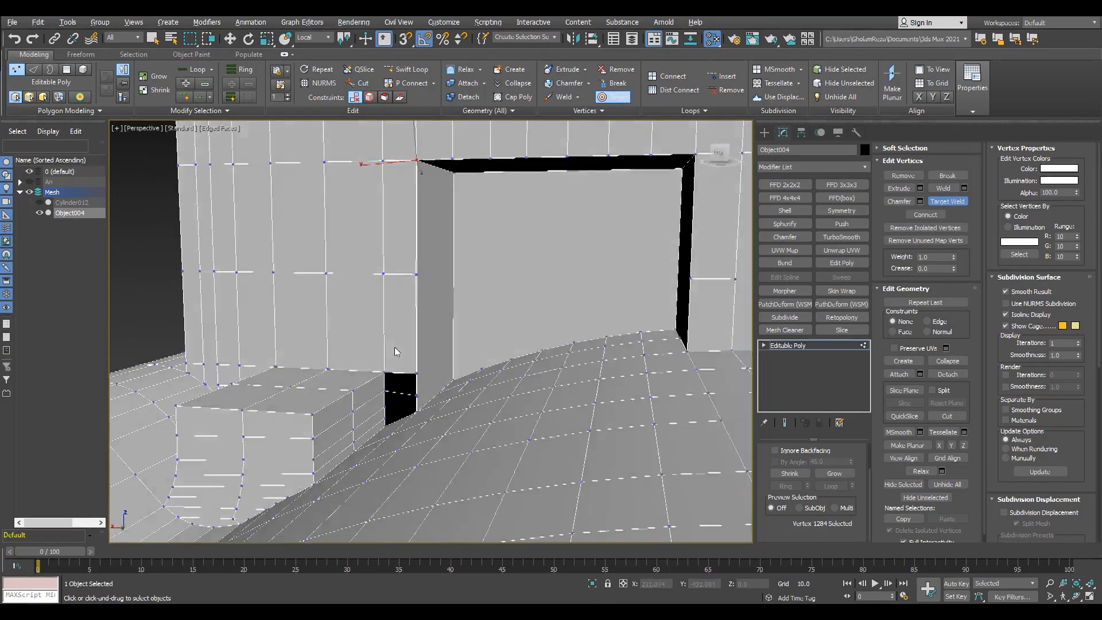
Target Weld the doubled vertices down the recess edge beside the small black gap.
scroll(456, 284, "up", 6)
scroll(441, 381, "down", 4)
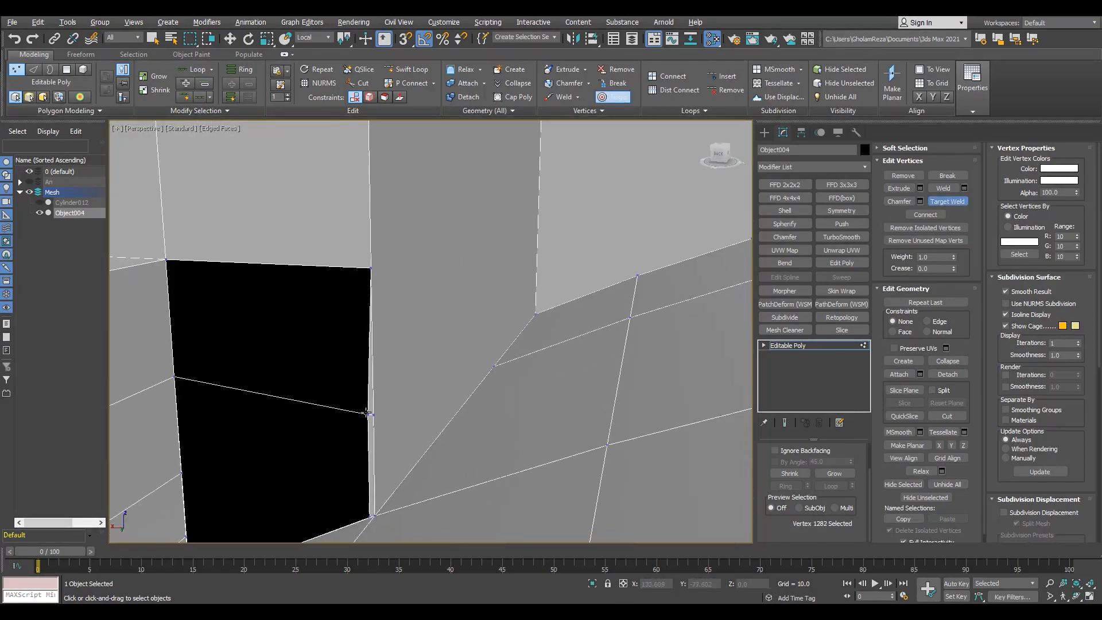
left_click_drag(367, 413, 374, 415)
middle_click_drag(369, 524, 422, 374)
key("F3")
key("F3")
scroll(425, 372, "down", 4)
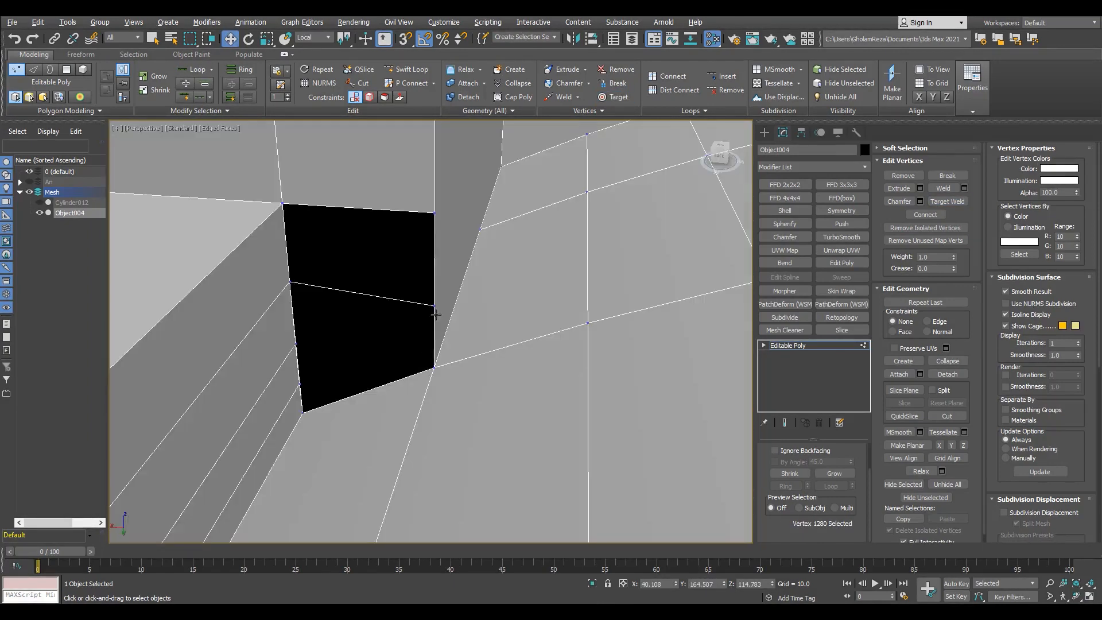
Connect the two vertical edges at the back of the tall box's recess with a horizontal edge.
middle_click_drag(514, 265, 479, 279, "alt")
scroll(505, 236, "down", 5)
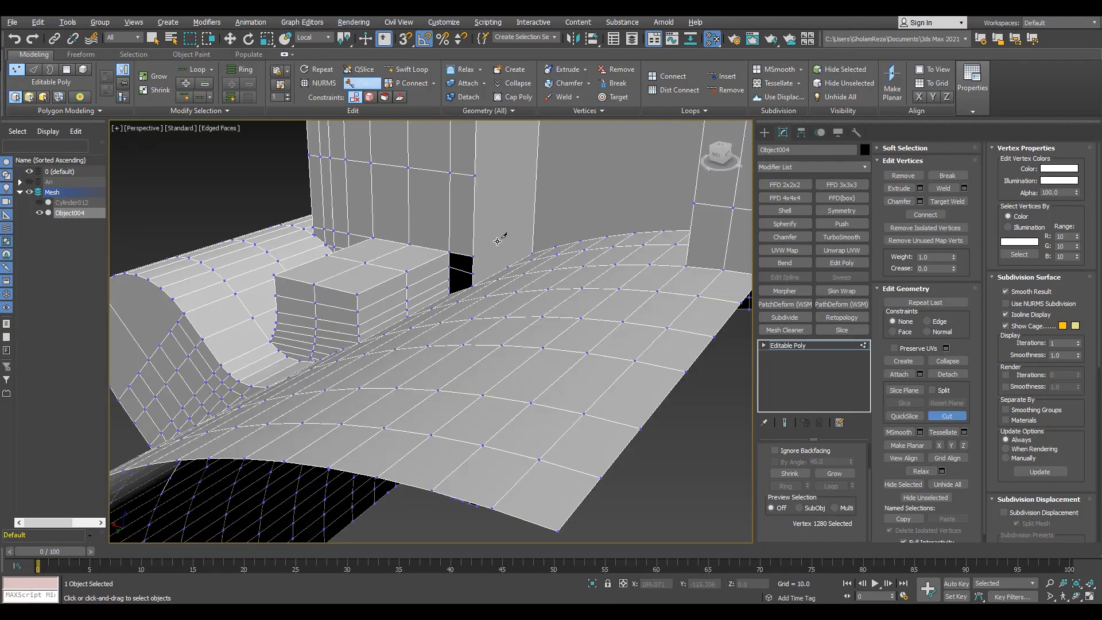
key("w")
middle_click_drag(505, 236, 517, 264)
key("2")
left_click(645, 312)
middle_click_drag(637, 313, 405, 401, "alt")
left_click(470, 320, "ctrl")
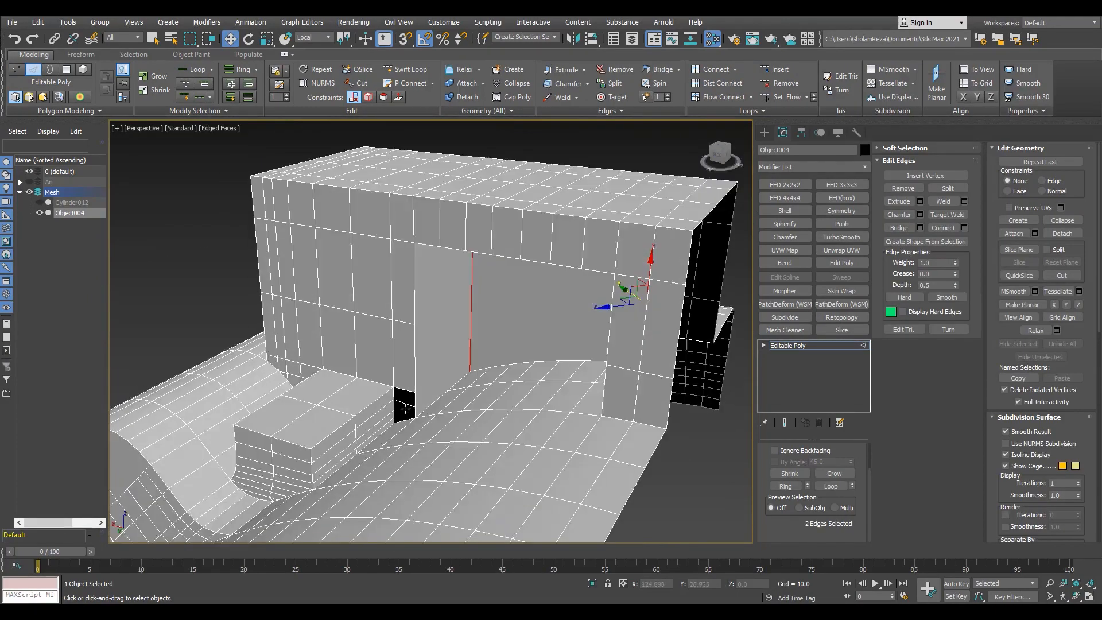
scroll(404, 406, "up", 5)
left_click(964, 228)
Connect the new edge's end vertex to the outer wall's edge loop across the recess's side wall.
scroll(528, 327, "down", 4)
middle_click_drag(528, 327, 494, 342, "alt")
left_click(438, 386)
key("1")
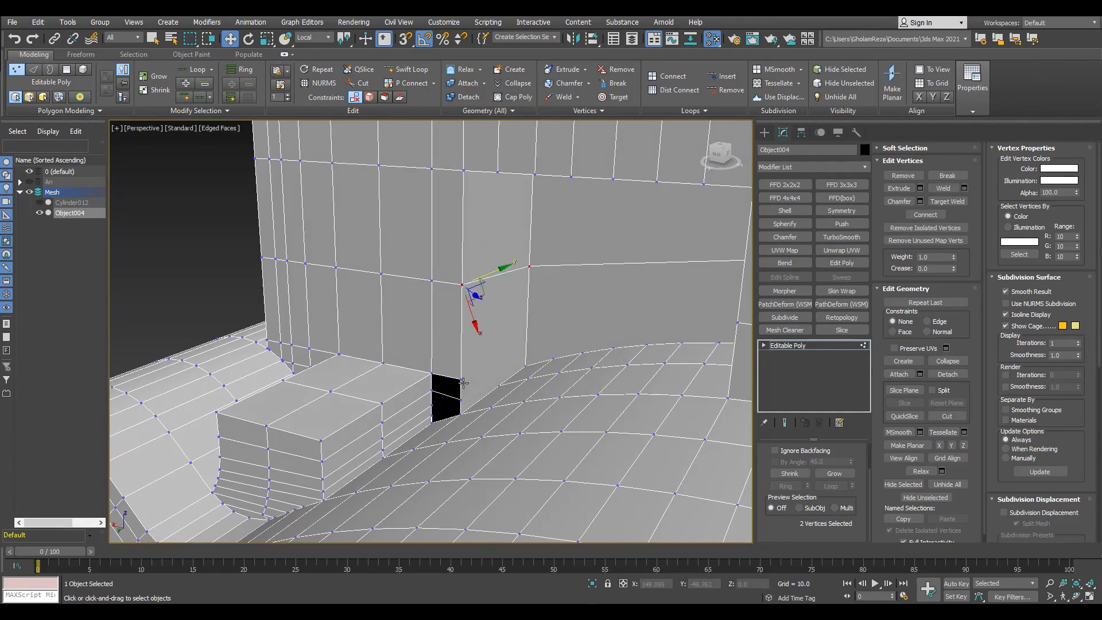
Delete the black polygons filling the small gap between the block and the recess's side wall.
scroll(464, 382, "up", 3)
key("4")
middle_click_drag(442, 319, 463, 328, "alt")
key("3")
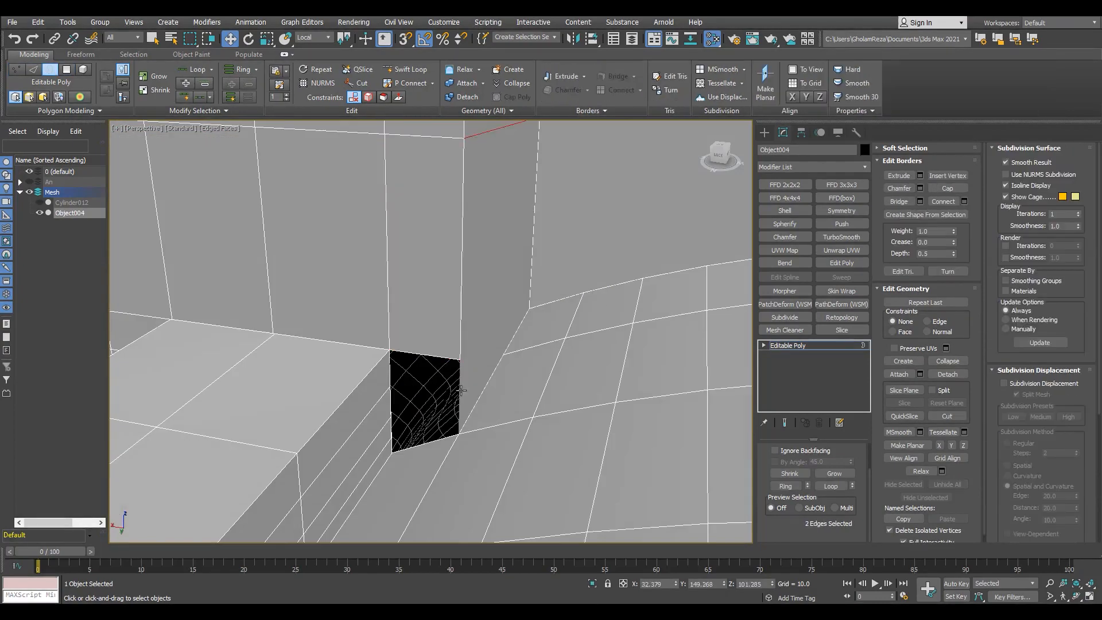
Try adding horizontal edge loops low on the wall beside the recess with SwiftLoop.
key("1")
middle_click_drag(442, 418, 541, 241, "alt")
scroll(413, 301, "down", 5)
scroll(541, 241, "up", 4)
left_click(477, 217)
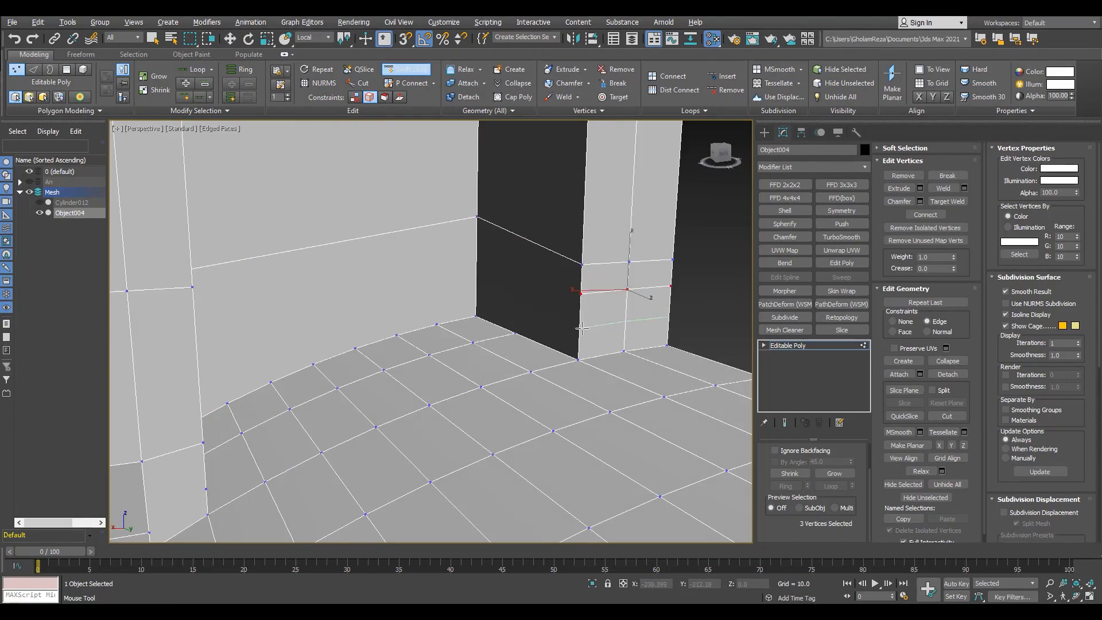
left_click(582, 328)
key("w")
middle_click_drag(581, 328, 520, 325, "alt")
key("ctrl+z")
key("ctrl+z")
Connect the vertical edges of the recess's back wall and the adjoining outer wall with one horizontal segment.
key("2")
middle_click_drag(500, 255, 560, 319, "alt")
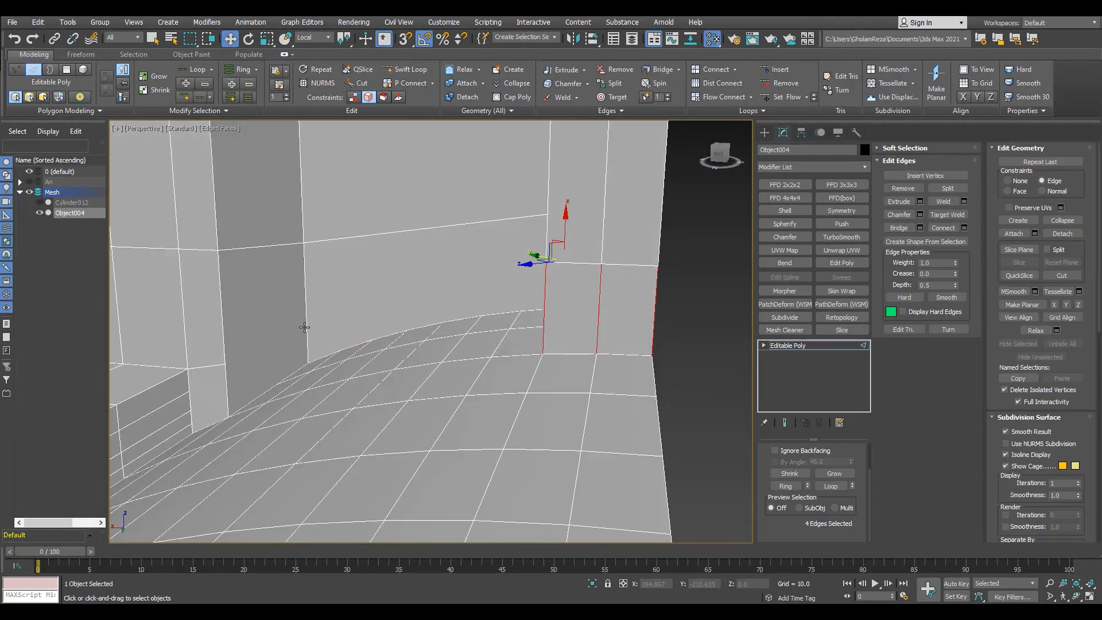
left_click(561, 318, "ctrl")
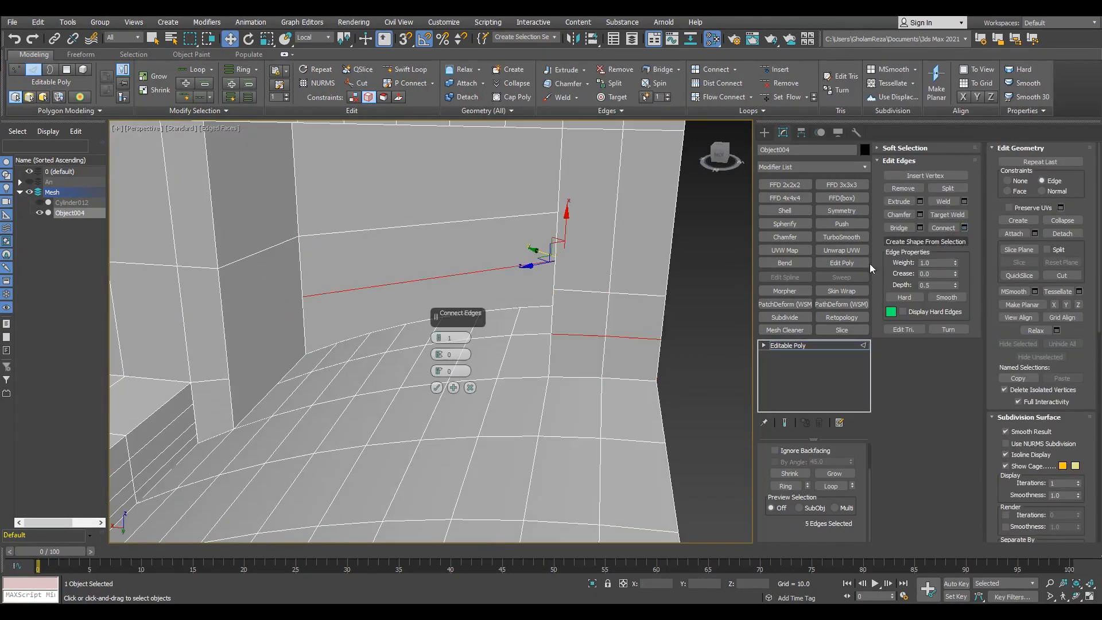
left_click(437, 388)
Cut edges across the recess's side wall from the back corner's new vertices to the vertices beside the small block.
key("1")
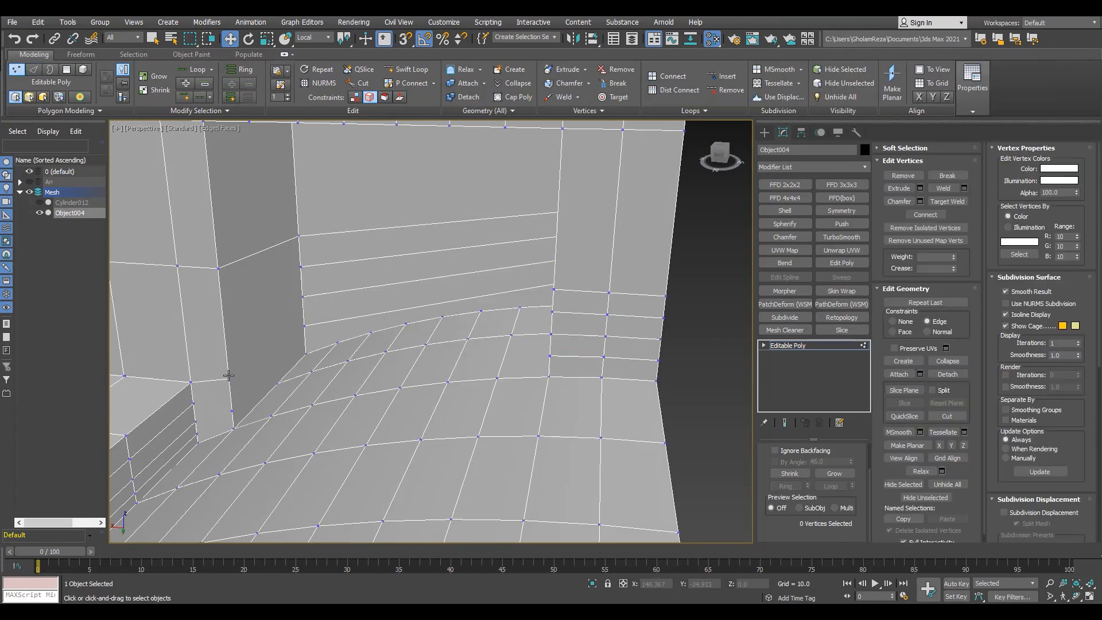
left_click(297, 269)
middle_click_drag(297, 269, 276, 379, "alt")
key("alt+c")
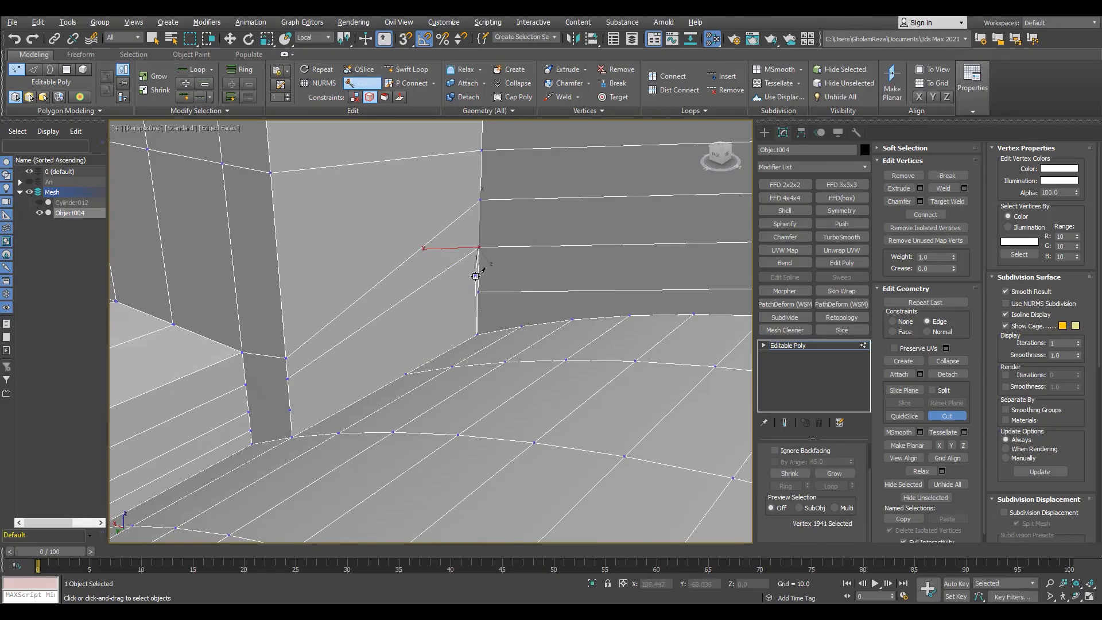
right_click(475, 276)
Weld all vertices of the mesh with a threshold of 0.1.
key("F3")
scroll(477, 276, "up", 2)
middle_click_drag(477, 276, 511, 327)
scroll(507, 366, "down", 5)
key("ctrl+a")
scroll(511, 327, "up", 5)
left_click(964, 188)
key("F3")
scroll(533, 359, "up", 5)
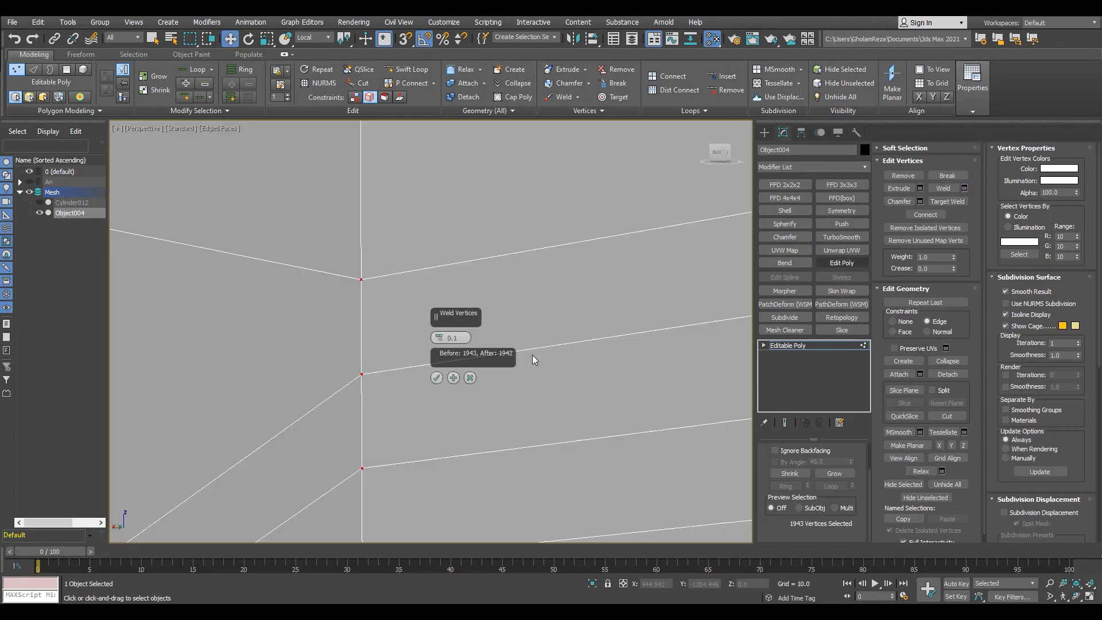
left_click(438, 379)
Join the facing vertices across the narrow wall strip beside the small block with an edge.
scroll(437, 379, "down", 10)
scroll(402, 419, "up", 8)
left_click(415, 415)
left_click(367, 430, "ctrl")
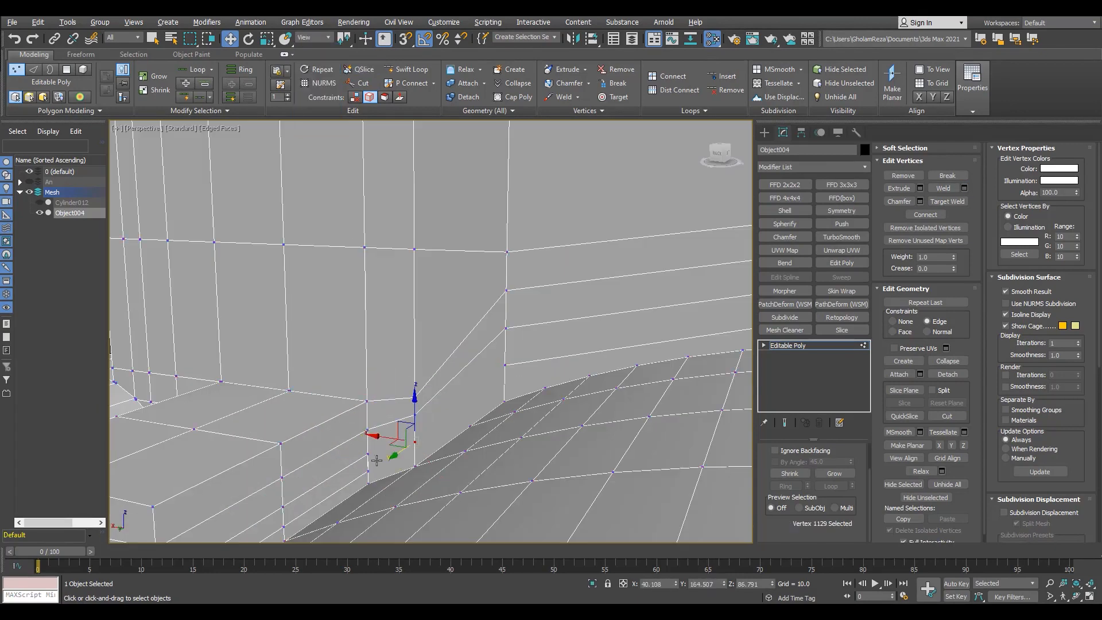
scroll(446, 415, "up", 3)
key("alt+c")
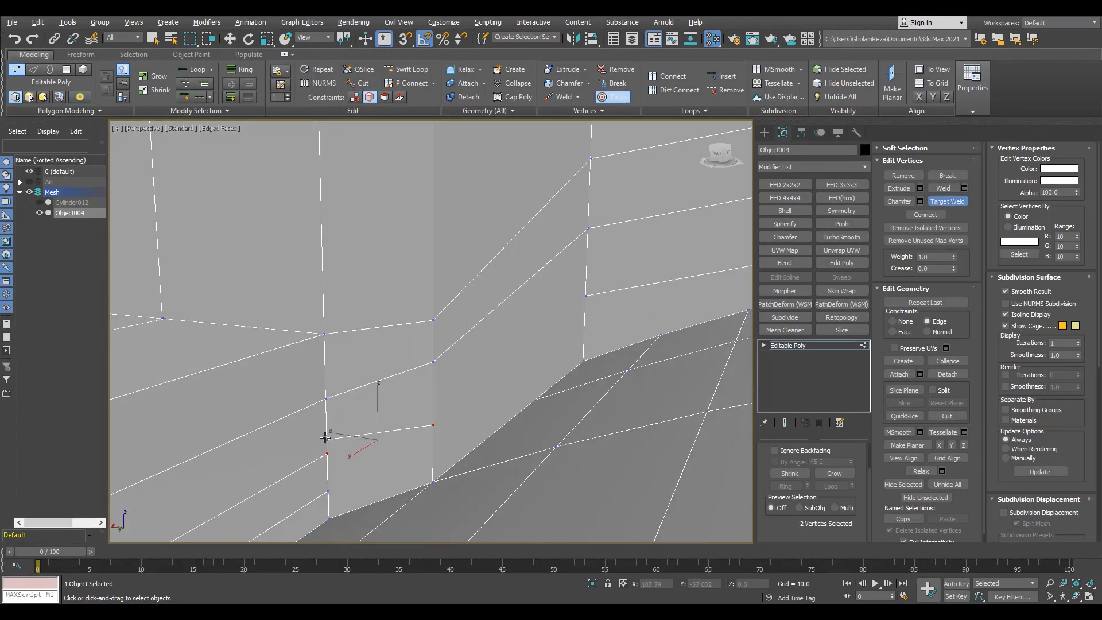
Target Weld the doubled vertices on the small block's corner edge where it meets the narrow strip.
key("F3")
scroll(324, 438, "down", 5)
key("w")
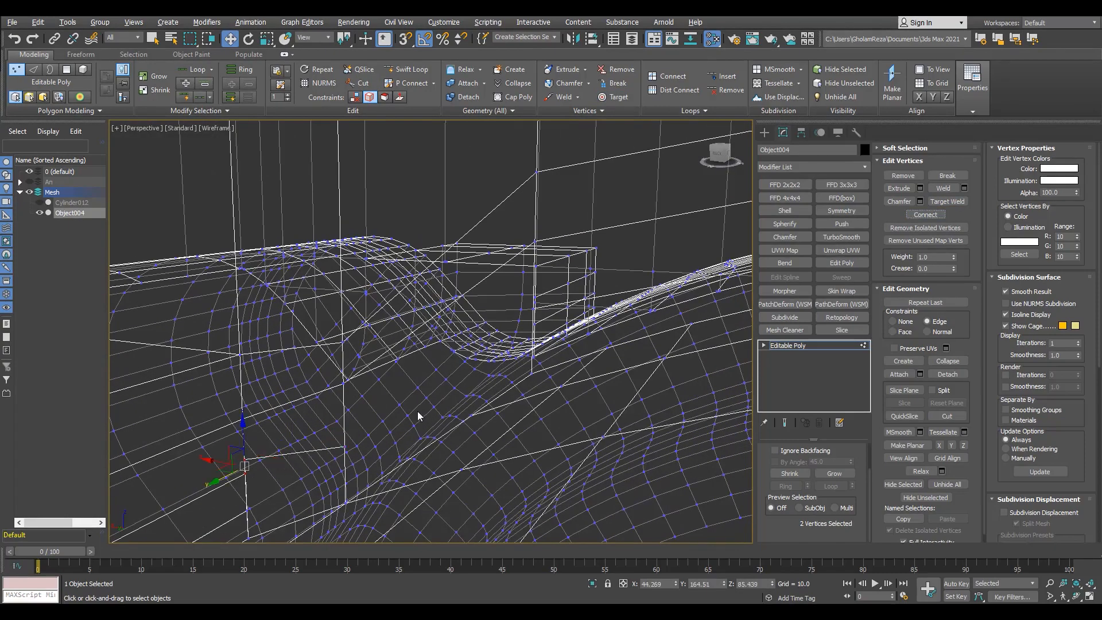
key("ctrl+shift+w")
key("F3")
left_click(244, 458)
left_click(246, 474)
key("w")
Delete the leftover polygon beside the welded vertices at the small block's corner.
mouse_move(267, 511)
middle_mouse_down()
mouse_move(289, 477)
mouse_move(278, 481)
mouse_move(533, 424)
middle_mouse_up()
key("4")
left_click(333, 467)
key("Delete")
Examine the small block's corner edge in wireframe and shaded display for doubled vertices, stray edges and open borders.
key("1")
left_click(270, 478)
scroll(271, 479, "up", 3)
key("F3")
key("2")
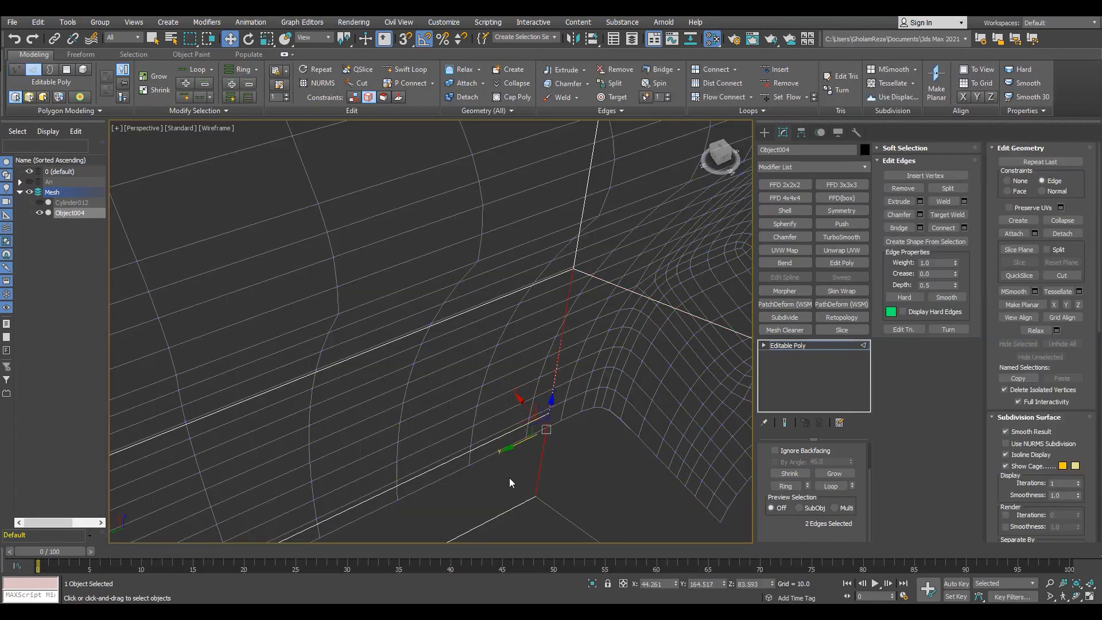
left_click(559, 470)
key("F3")
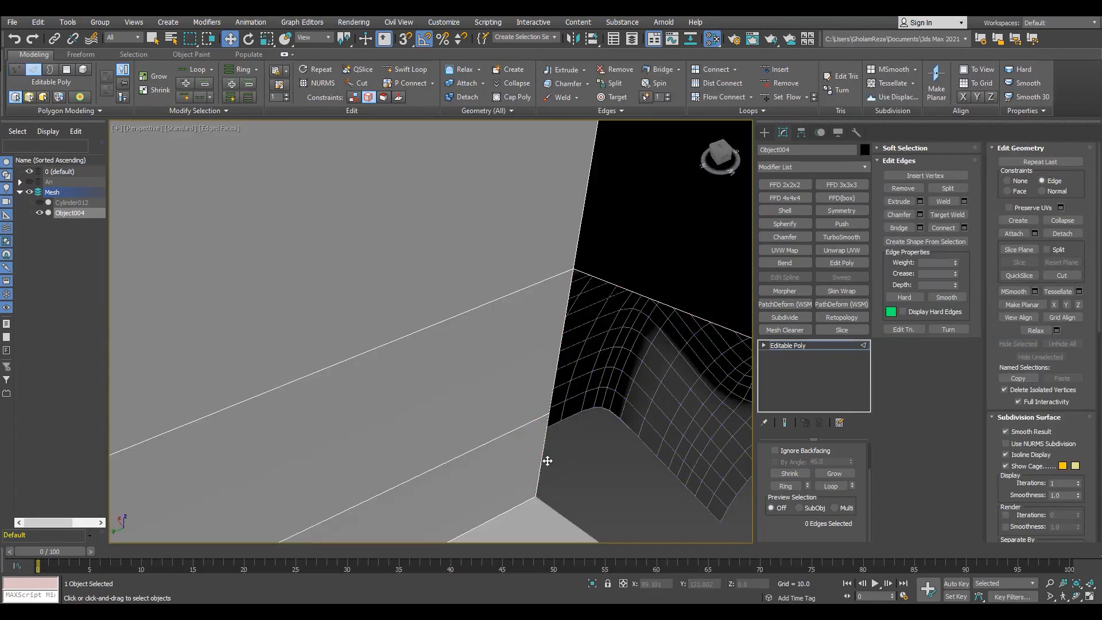
scroll(548, 461, "down", 5)
middle_click_drag(548, 461, 528, 438, "alt")
scroll(583, 410, "up", 3)
key("1")
scroll(528, 438, "up", 3)
key("3")
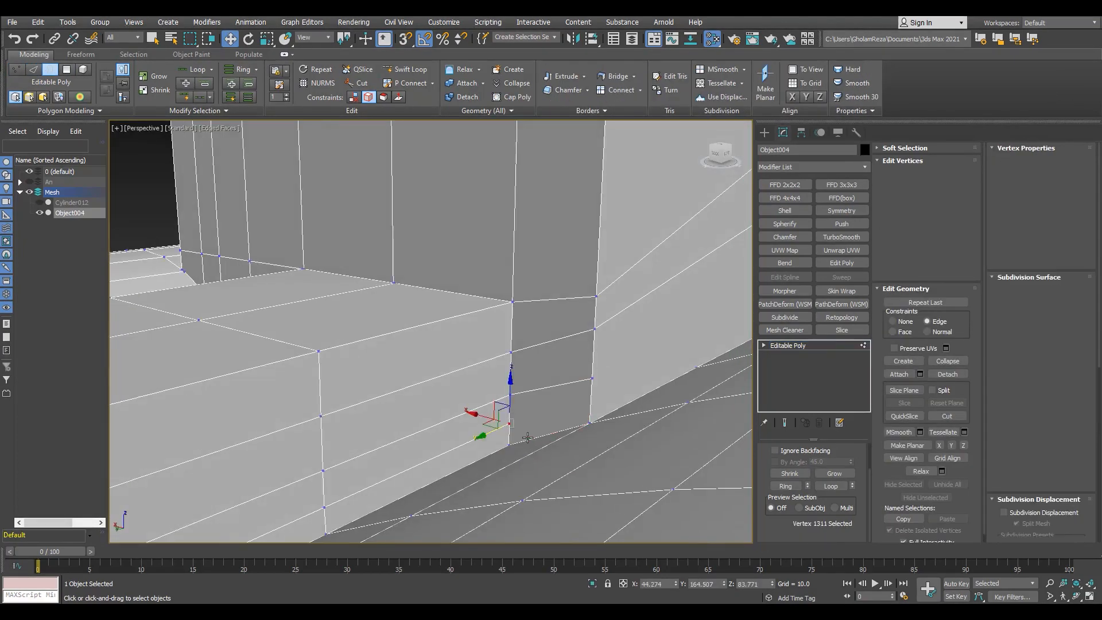
Cut an edge across the narrow strip from the block corner's lowest free vertex to the recess edge.
key("alt+c")
left_click(509, 423)
left_click(591, 402)
middle_click_drag(591, 402, 473, 430)
scroll(473, 430, "down", 3)
Connect the lowest row of vertical edges along the recess's back wall and outer wall with one segment.
key("alt+1")
middle_click_drag(551, 333, 716, 315, "alt")
scroll(597, 333, "down", 5)
scroll(716, 314, "up", 5)
key("2")
left_click(644, 340, "ctrl")
scroll(642, 341, "down", 4)
middle_click_drag(642, 341, 529, 394, "alt")
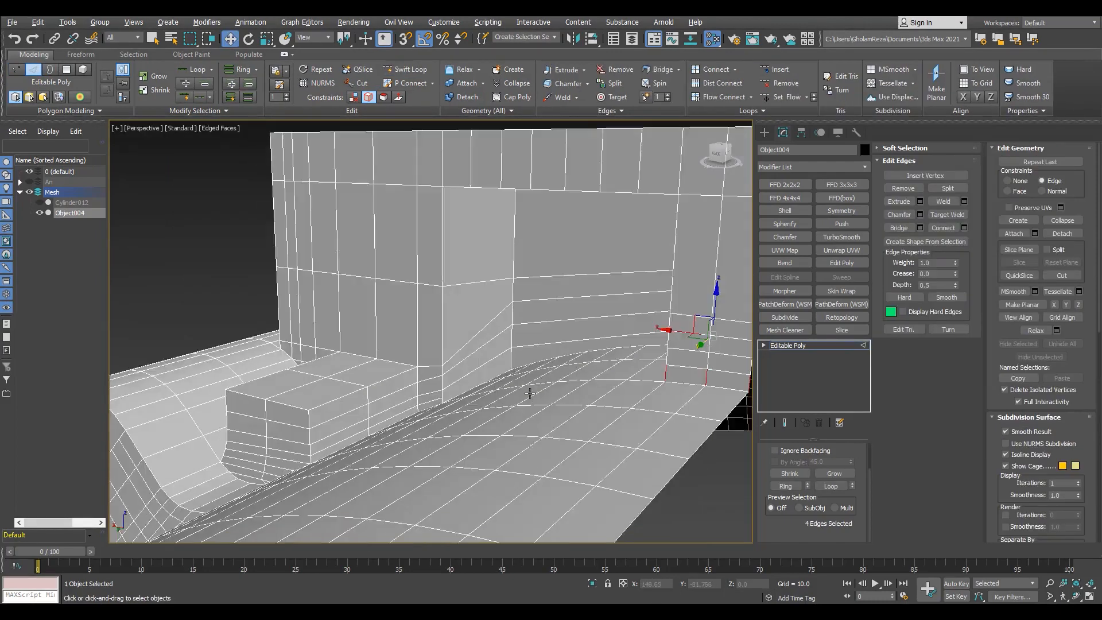
scroll(525, 388, "up", 4)
left_click(515, 360, "ctrl")
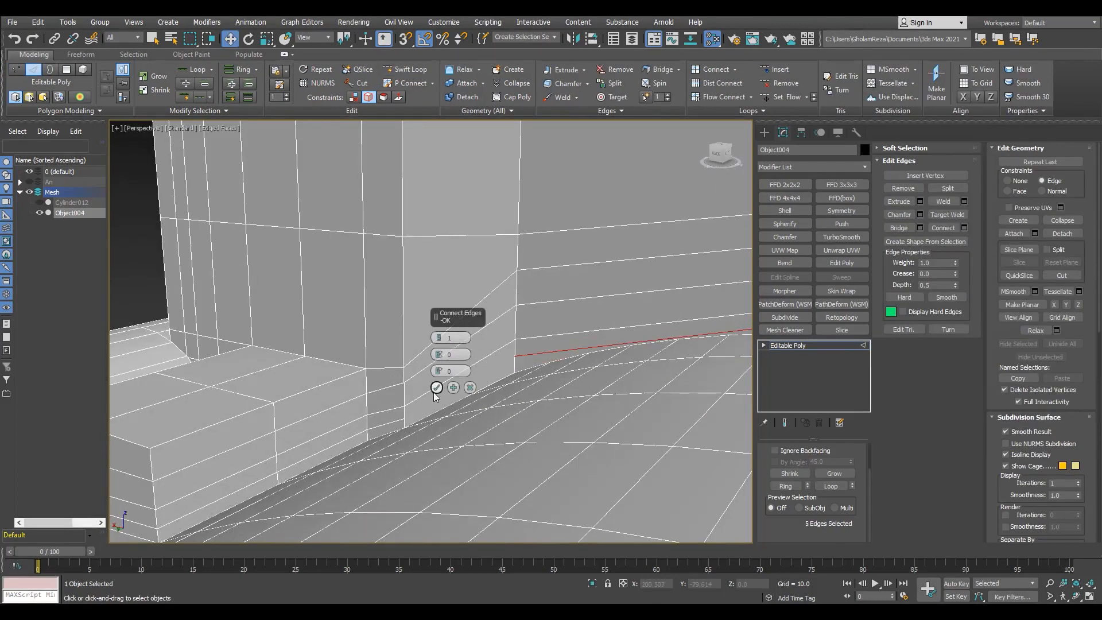
left_click(436, 387)
Join the new lowest vertices across the recess's side wall and add a vertical SwiftLoop edge loop through that wall.
key("1")
scroll(522, 345, "up", 3)
middle_click_drag(415, 395, 450, 384, "alt")
key("alt+1")
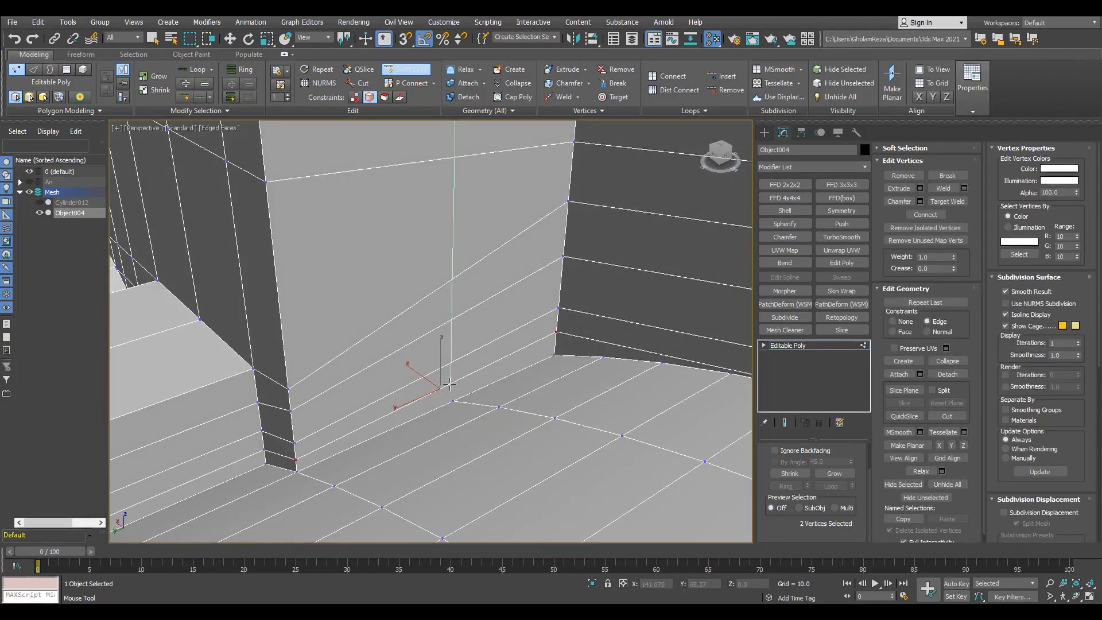
scroll(433, 443, "down", 5)
middle_click_drag(432, 444, 534, 296, "alt")
key("alt+c")
right_click(434, 210)
middle_click_drag(434, 209, 696, 299, "alt")
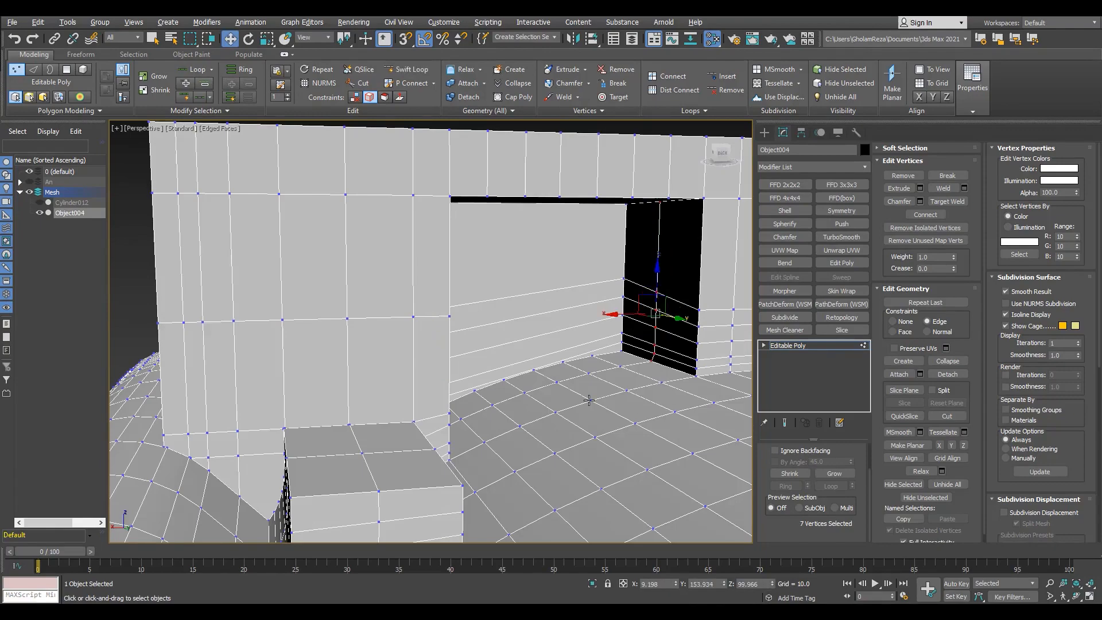
Add vertical SwiftLoop edge loops along the recess's back wall, in line with the curved floor's edges.
scroll(501, 340, "up", 4)
scroll(502, 339, "down", 8)
mouse_move(502, 339)
middle_mouse_down("alt")
mouse_move(551, 386)
mouse_move(506, 358)
middle_mouse_up("alt")
scroll(551, 387, "up", 6)
scroll(551, 386, "down", 3)
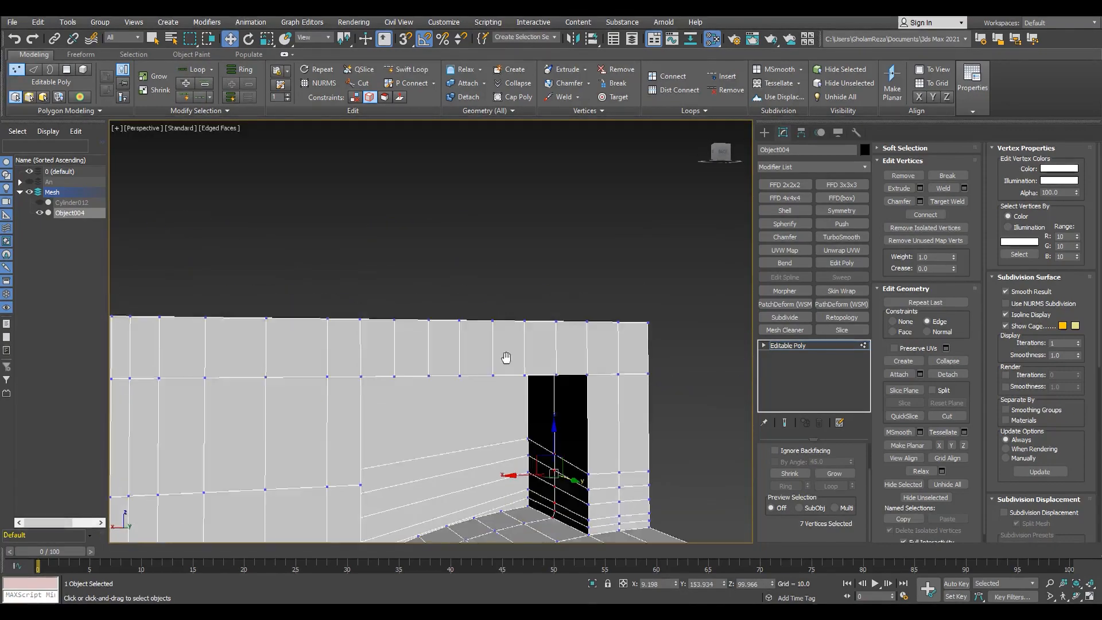
scroll(506, 358, "down", 4)
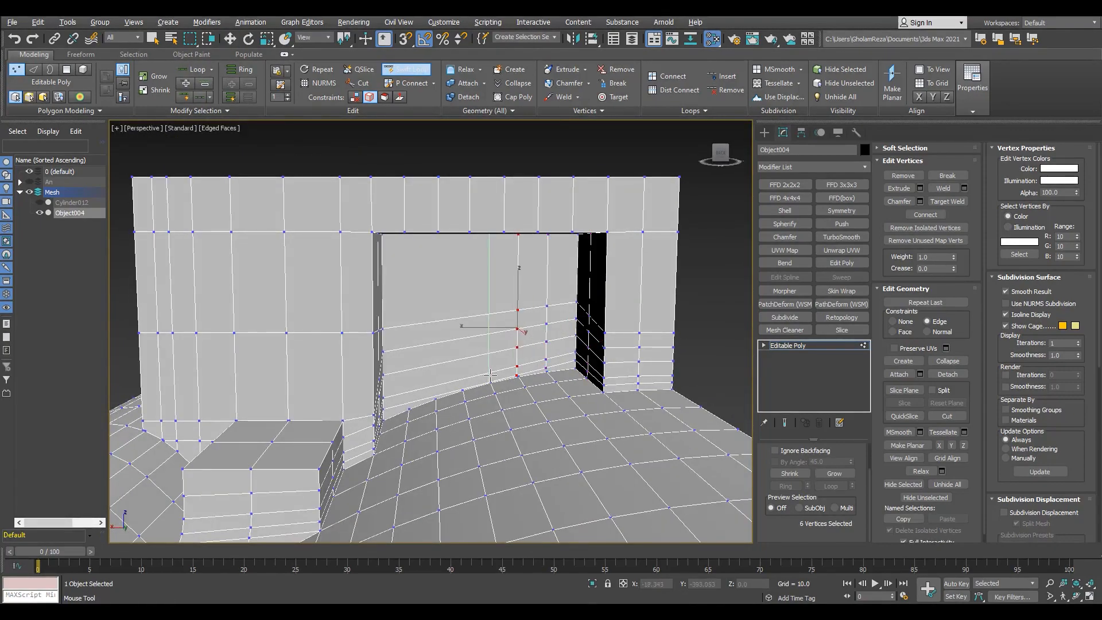
left_click(413, 401)
right_click(412, 402)
scroll(412, 402, "up", 3)
scroll(457, 379, "up", 4)
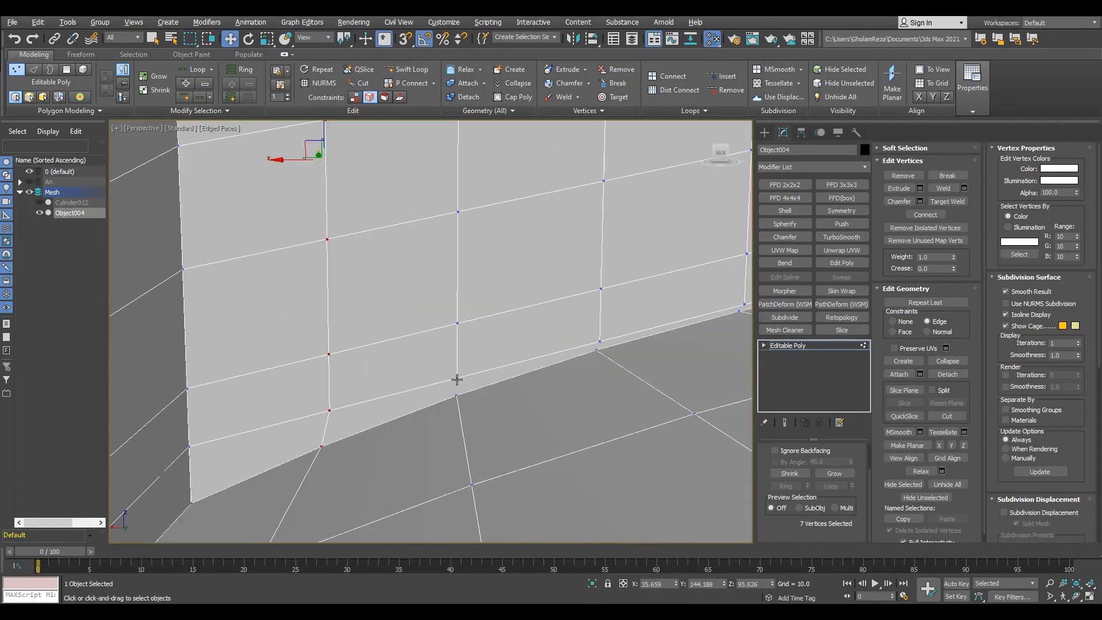
middle_click_drag(596, 350, 386, 435)
scroll(516, 367, "down", 4)
Reassign the smoothing of all the mesh's polygons and check the shading without edge display.
scroll(460, 356, "down", 8)
key("2")
mouse_move(345, 344)
middle_mouse_down("alt")
mouse_move(455, 359)
mouse_move(359, 332)
mouse_move(429, 364)
mouse_move(405, 394)
mouse_move(398, 327)
mouse_move(436, 443)
mouse_move(332, 443)
mouse_move(240, 426)
mouse_move(402, 345)
mouse_move(529, 340)
mouse_move(574, 294)
mouse_move(551, 321)
mouse_move(574, 344)
middle_mouse_up("alt")
key("4")
key("ctrl+a")
left_click(1018, 298)
left_click(654, 345)
key("F4")
scroll(413, 345, "up", 5)
scroll(405, 393, "up", 4)
left_click(790, 346)
key("F4")
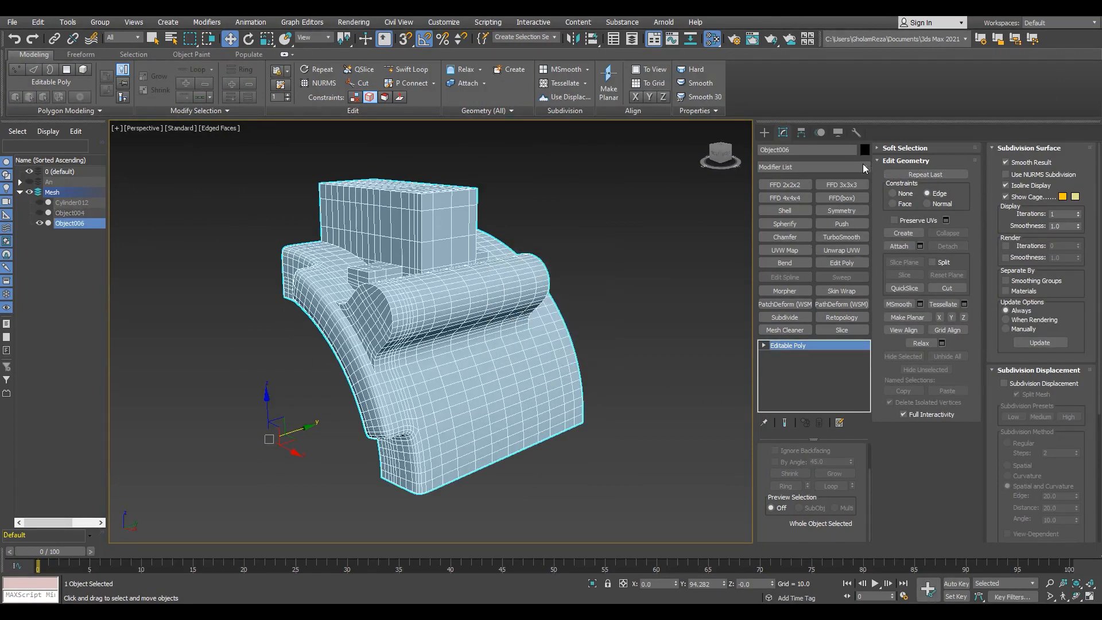
Apply a Subdivide modifier to the object and open its subdivide mode choices.
left_click(784, 318)
left_click(790, 493)
left_click(787, 460)
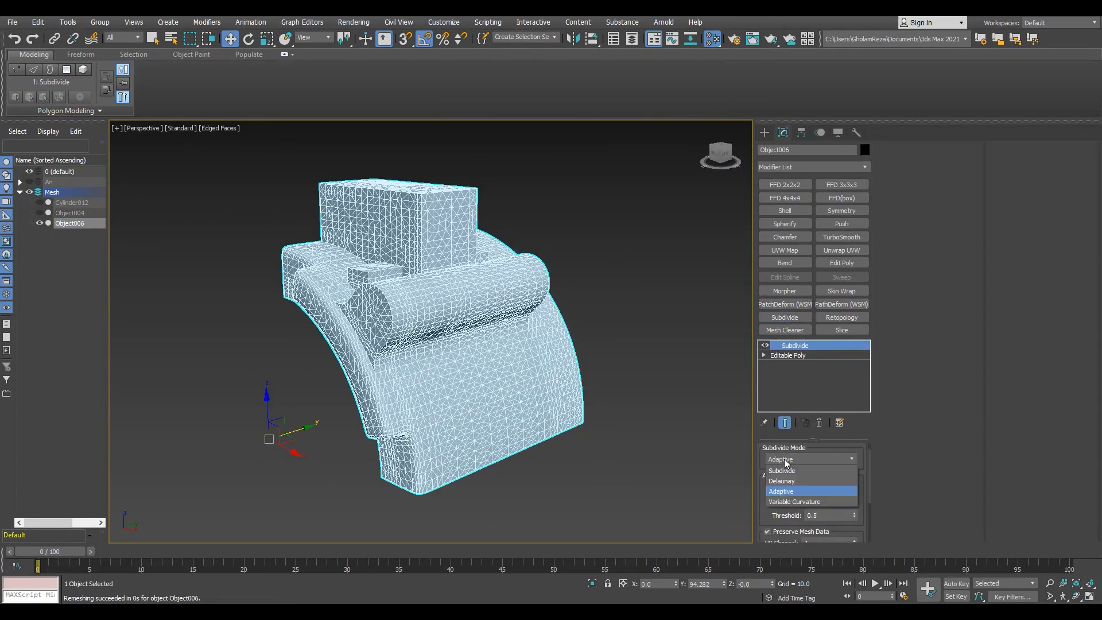
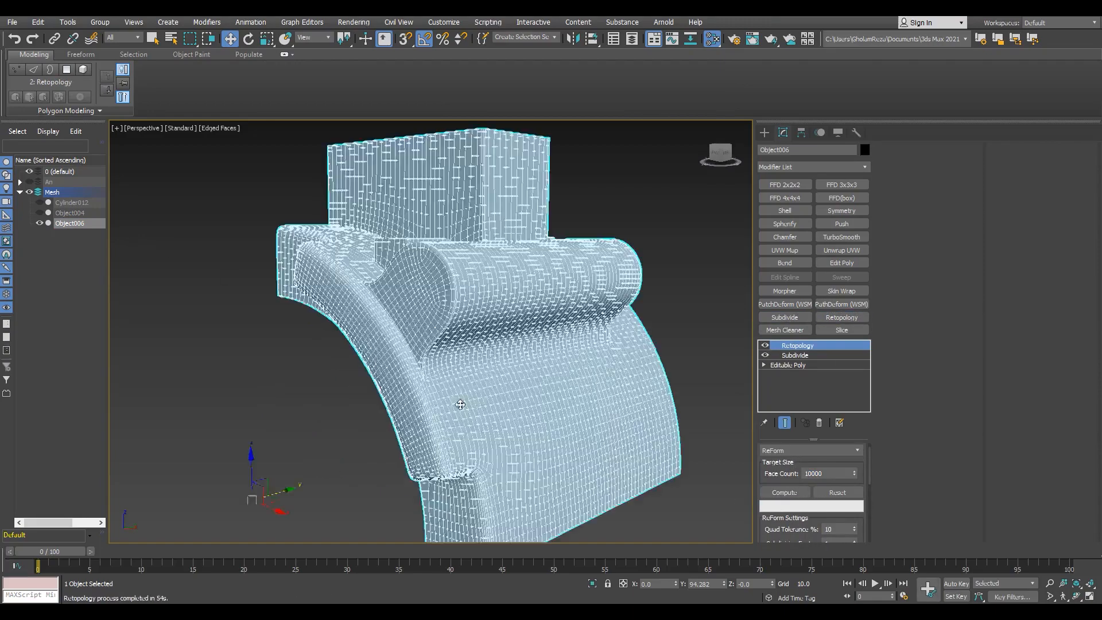
Check the retopologized surface without edges and add an Edit Poly modifier above the Retopology modifier.
mouse_move(322, 402)
middle_mouse_down("alt")
mouse_move(347, 426)
mouse_move(465, 350)
middle_mouse_up("alt")
key("F4")
scroll(465, 350, "up", 4)
left_click(850, 261)
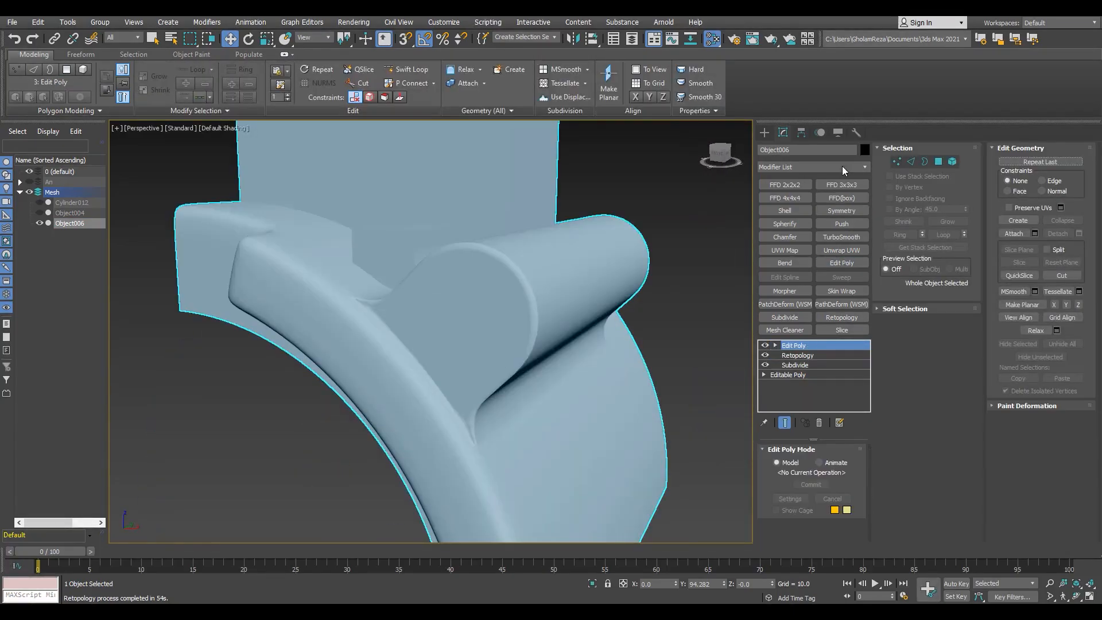
Add a Smooth modifier to the stack, turn on its automatic smoothing and check the surface with edges shown.
left_click(842, 167)
type("sm")
key("Return")
left_click(783, 463)
middle_click_drag(494, 356, 437, 379, "alt")
key("F4")
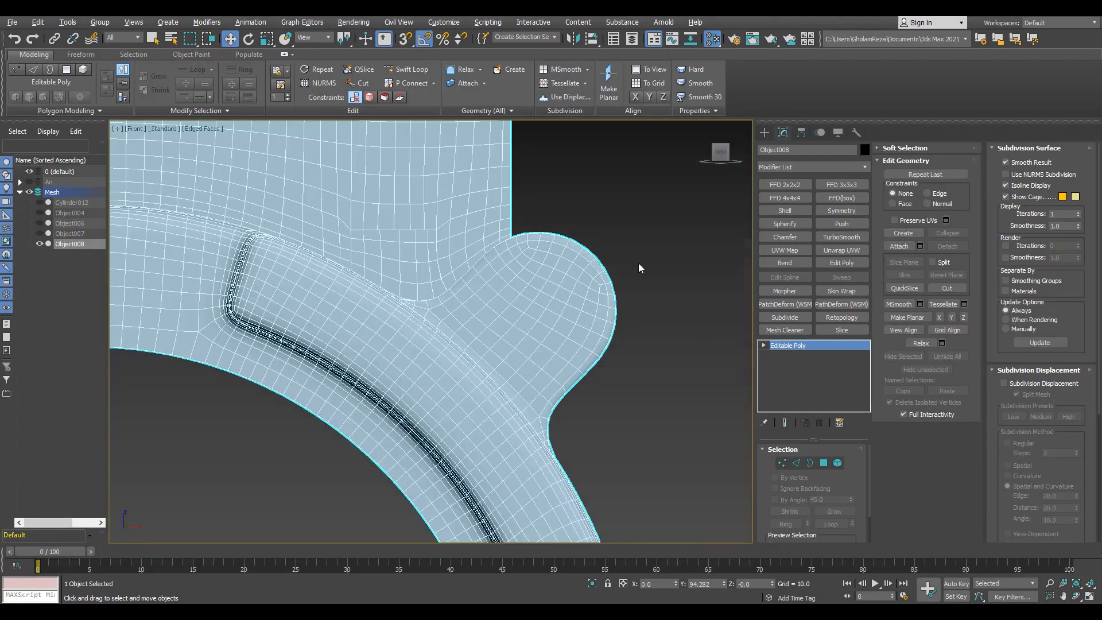
Create a cylinder of about 8.4 radius on the sleeve's rounded end in the front view.
left_click(765, 133)
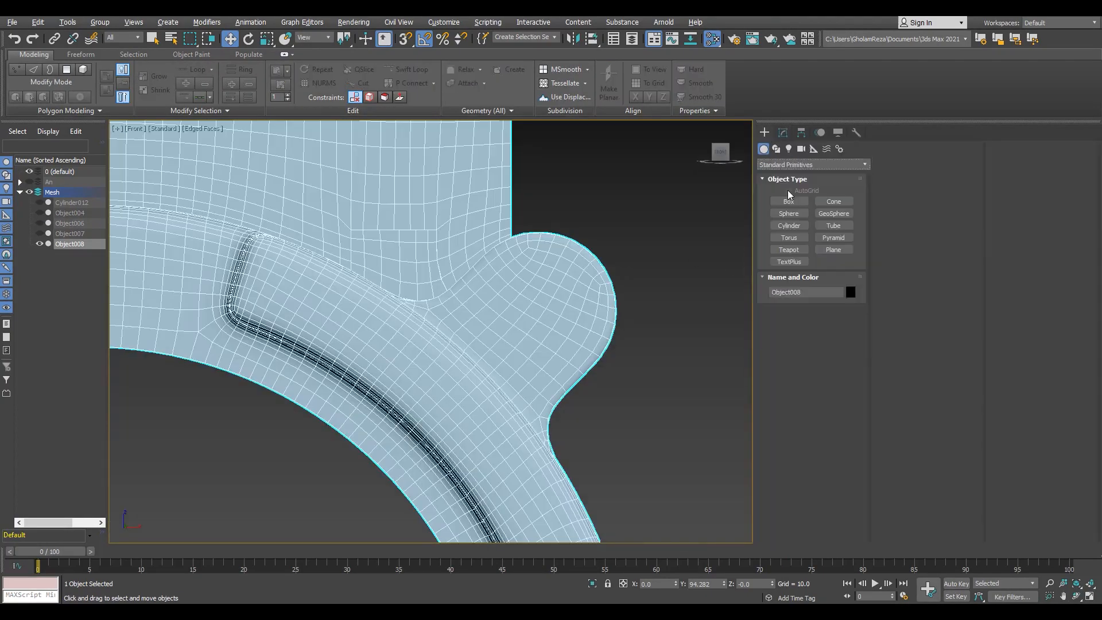
left_click(789, 225)
left_click_drag(546, 297, 555, 348)
left_click(555, 348)
key("w")
scroll(545, 298, "up", 2)
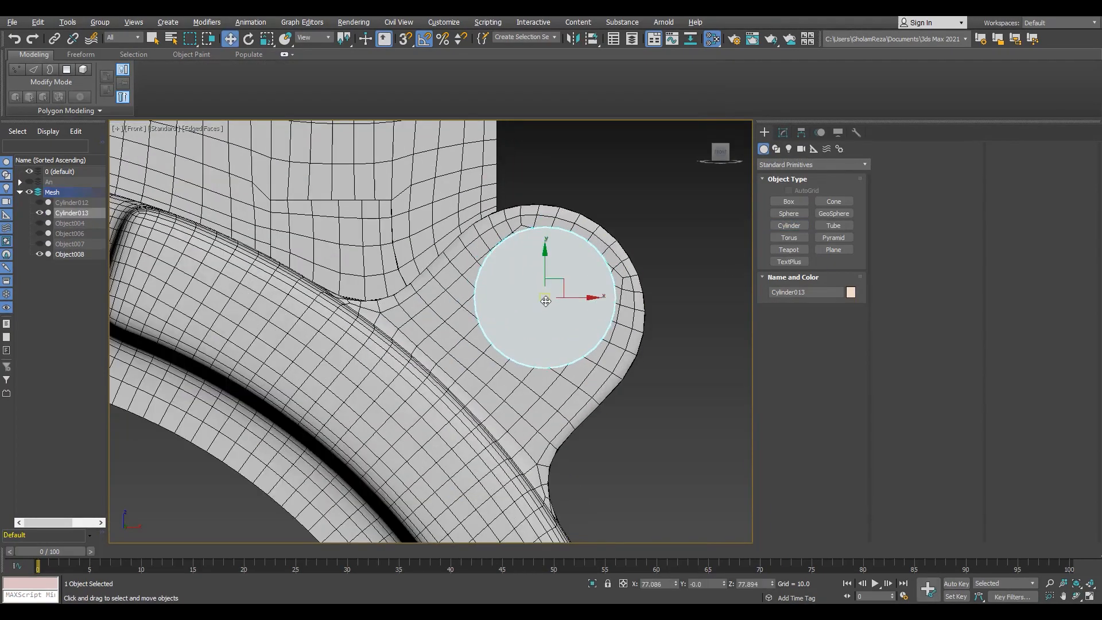
Move the cylinder along the sleeve's axis and lengthen it to about 117.5 so it protrudes from both ends.
key("p")
middle_click_drag(560, 290, 502, 381, "alt")
left_click_drag(287, 391, 601, 379)
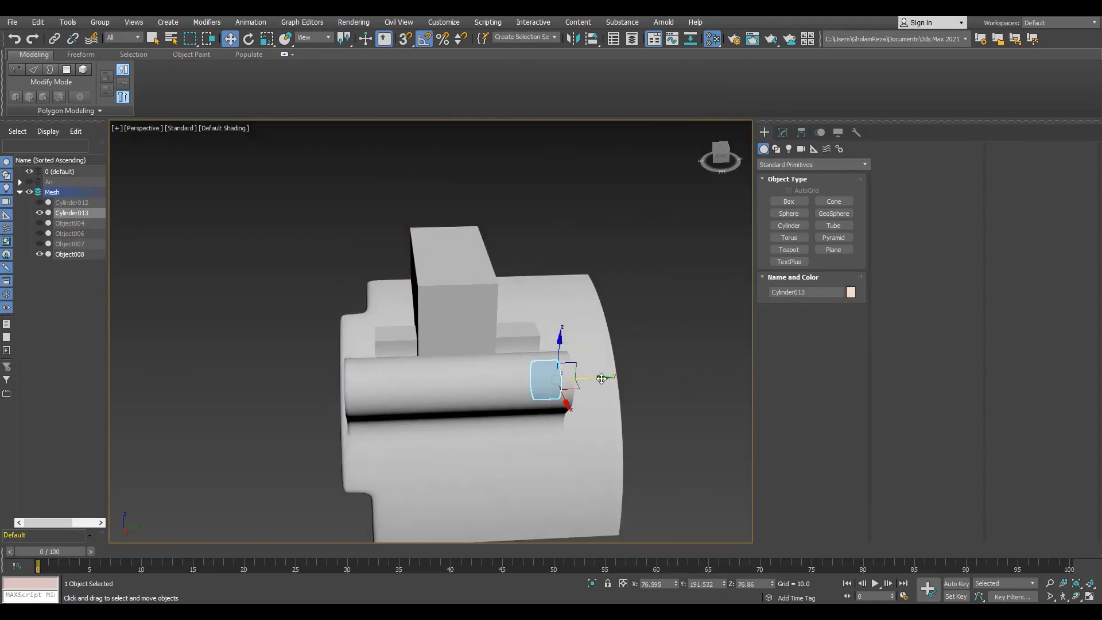
left_click(784, 133)
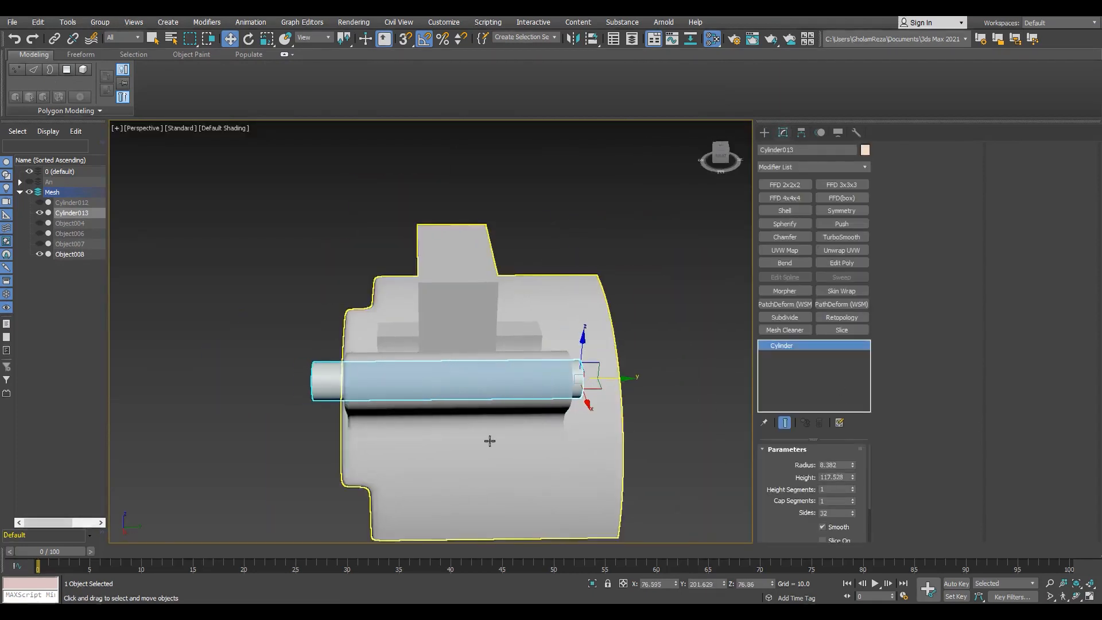
middle_click_drag(490, 441, 531, 472, "alt")
scroll(531, 472, "up", 4)
middle_click_drag(681, 256, 410, 340, "alt")
scroll(438, 356, "down", 4)
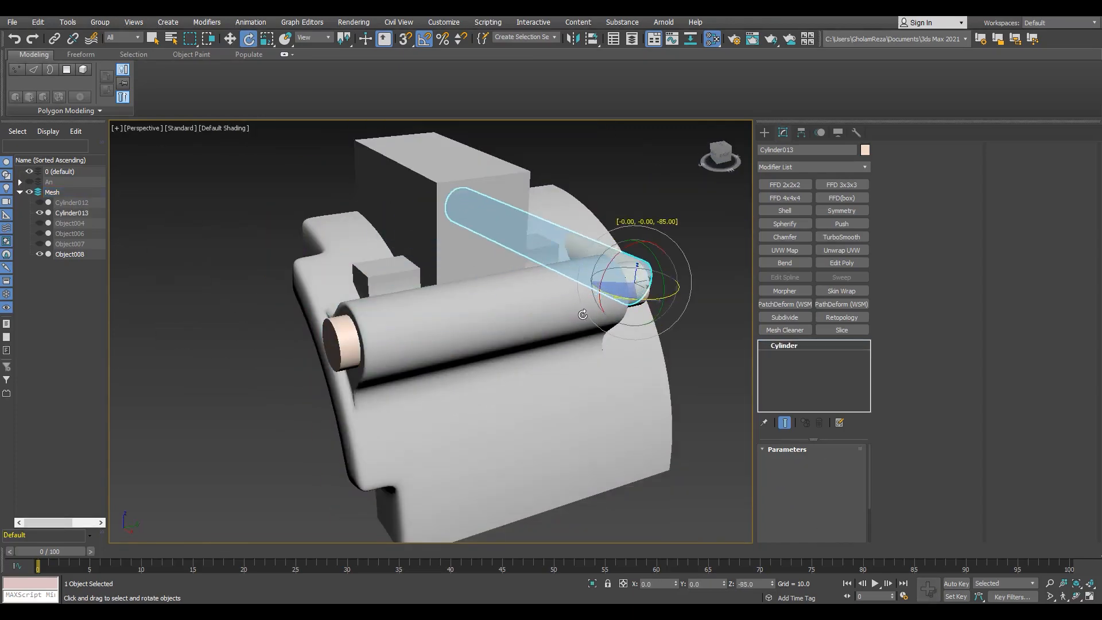
Make a copy of the cylinder turned perpendicular to the sleeve and place it on the tall box's upper half.
left_click_drag(582, 315, 575, 317, "shift")
left_click(551, 359)
key("f")
scroll(607, 294, "down", 5)
key("w")
key("l")
scroll(426, 330, "down", 3)
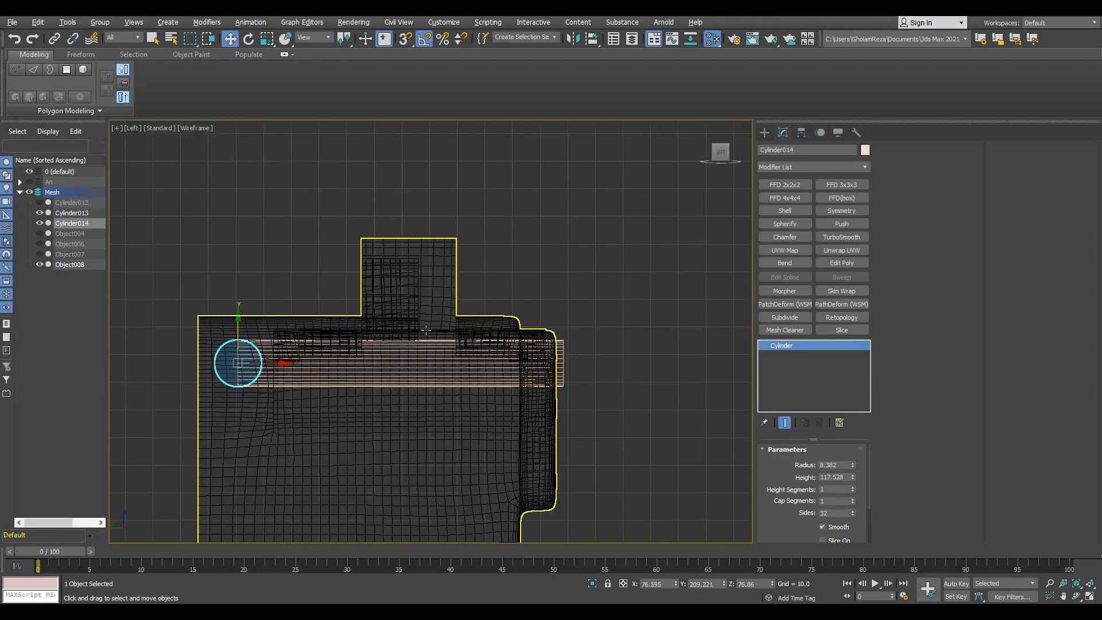
key("F3")
mouse_move(249, 350)
left_mouse_down()
mouse_move(404, 251)
mouse_move(420, 256)
left_mouse_up()
scroll(420, 253, "up", 4)
key("F3")
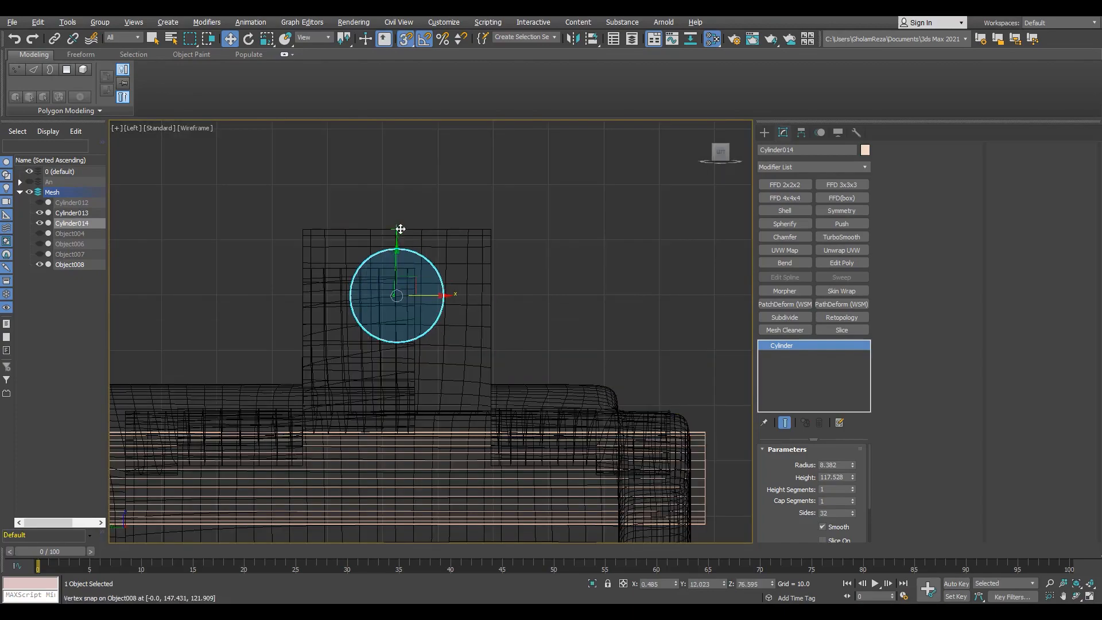
Shift the crosswise cylinder slightly across the tall box's width and lower it to a Z position of about 107.1.
key("p")
mouse_move(515, 419)
middle_mouse_down("alt")
mouse_move(517, 363)
mouse_move(450, 316)
middle_mouse_up("alt")
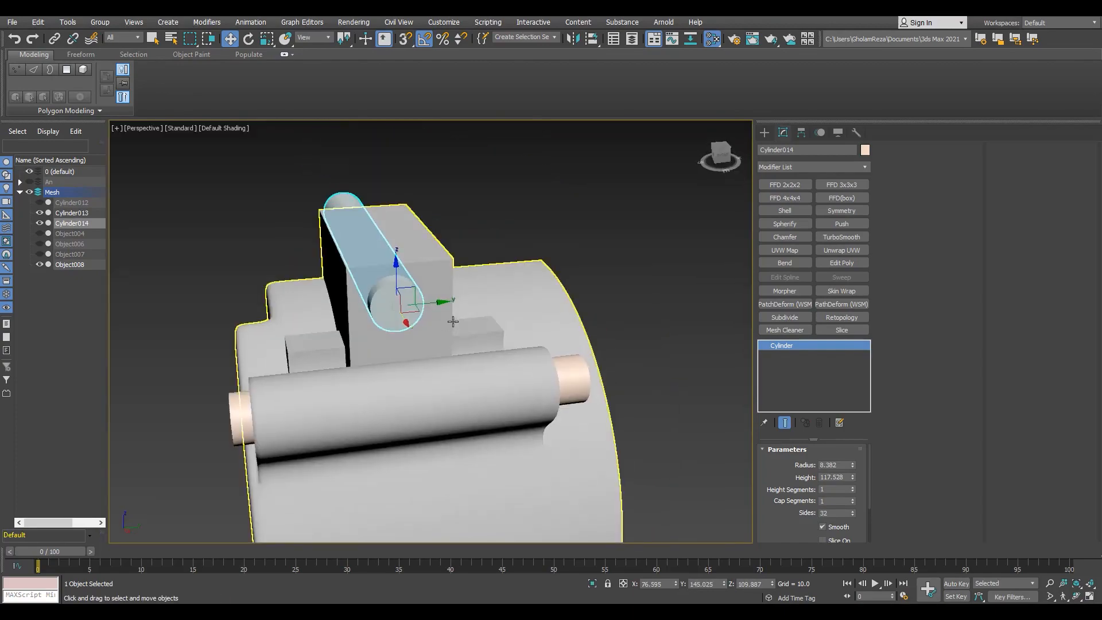
scroll(445, 305, "up", 5)
key("F4")
scroll(373, 269, "down", 5)
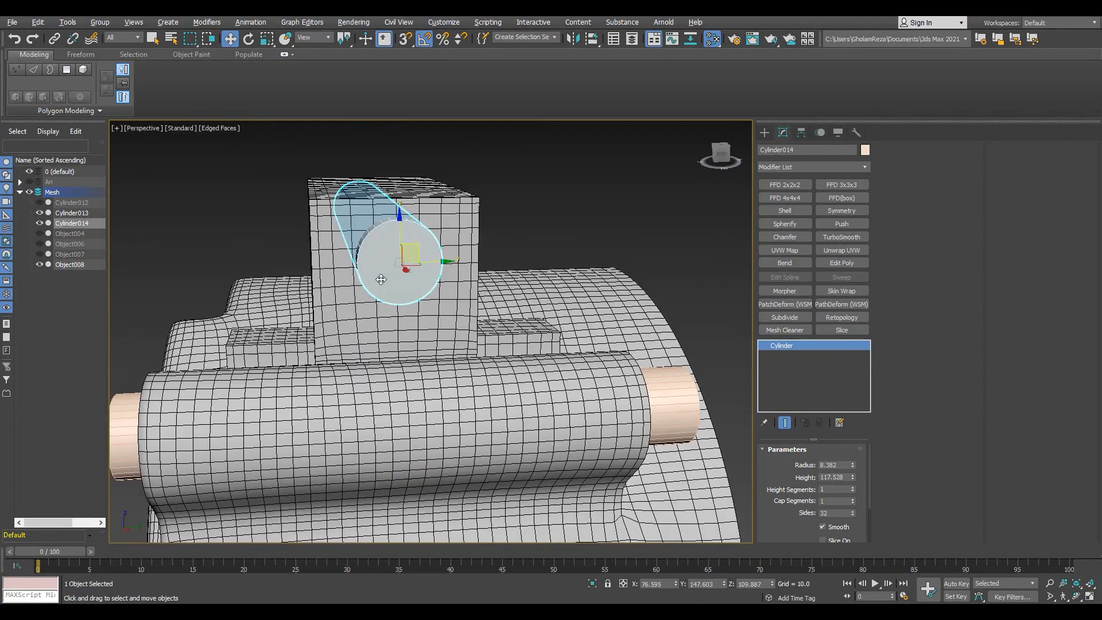
middle_click_drag(374, 269, 470, 229, "alt")
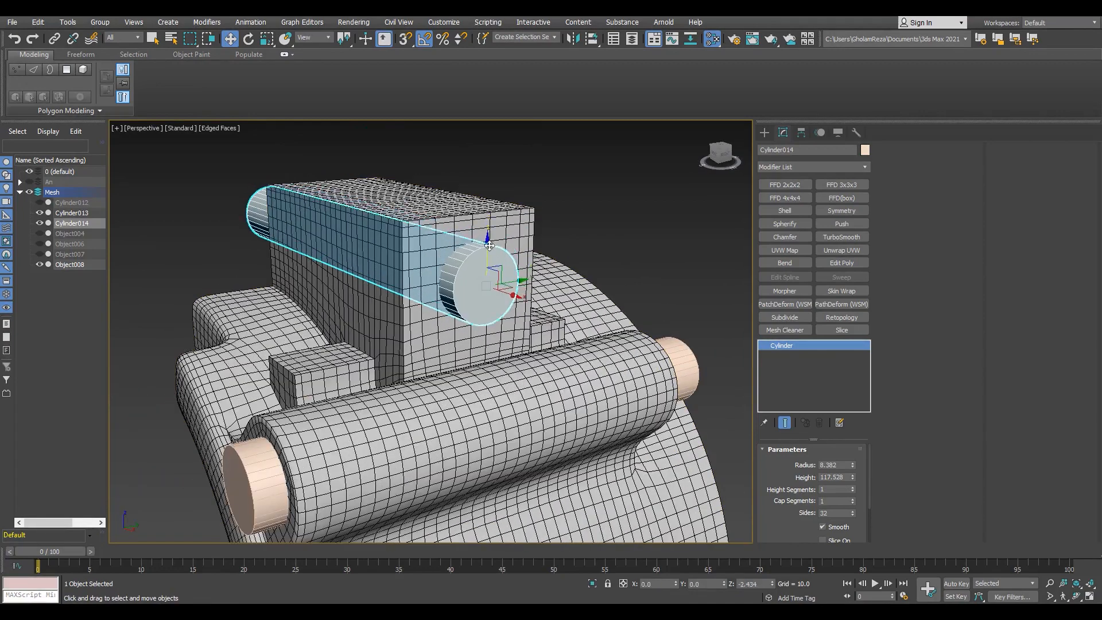
scroll(489, 248, "up", 4)
scroll(472, 260, "down", 5)
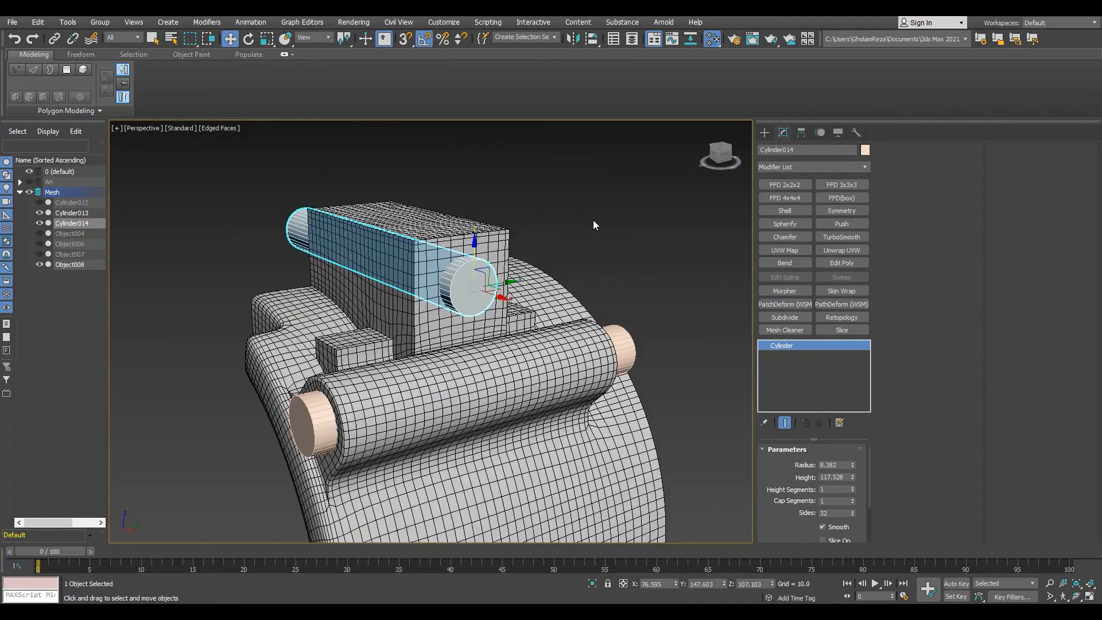
Lower the crosswise cylinder in the tall box to a Z position of about 104.9.
left_click(594, 219)
scroll(593, 219, "down", 3)
left_click(560, 302)
scroll(566, 287, "up", 3)
key("alt+q")
middle_click_drag(559, 302, 413, 344, "alt")
left_click(594, 585)
middle_click_drag(517, 356, 414, 264, "alt")
scroll(488, 252, "down", 5)
left_click(388, 229)
middle_click_drag(539, 327, 638, 310, "alt")
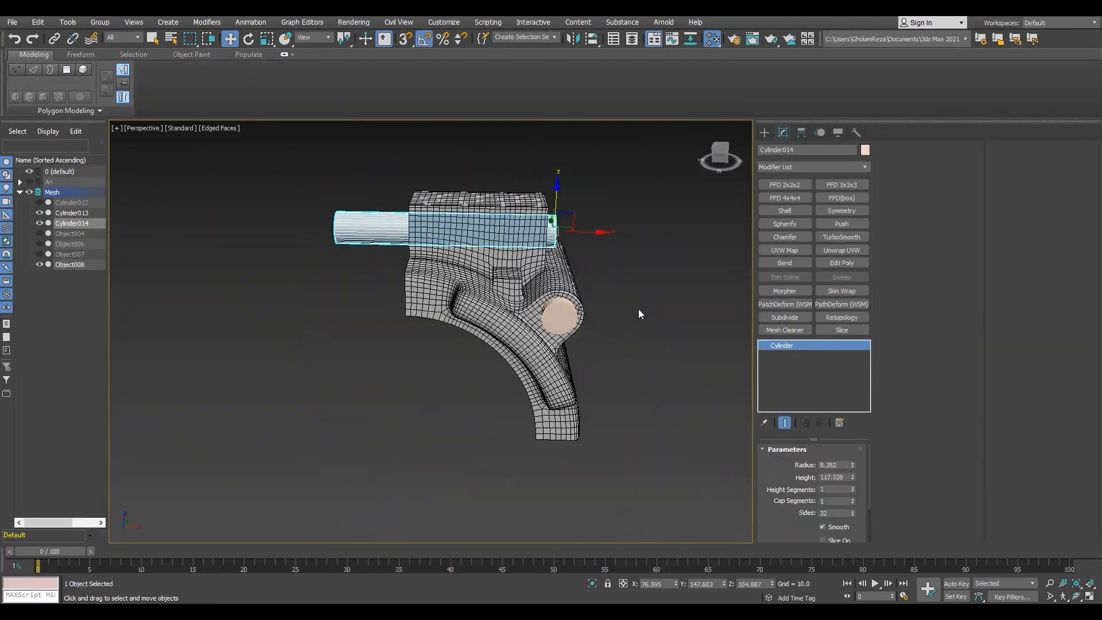
Convert the crosswise cylinder to editable poly and pull its protruding end vertices back to the box's inner face at X 0.
right_click(638, 310)
left_click(747, 448)
key("F3")
key("1")
left_click_drag(376, 287, 310, 183)
left_click_drag(379, 228, 422, 202)
key("F3")
middle_click_drag(517, 252, 459, 267, "alt")
scroll(459, 267, "up", 3)
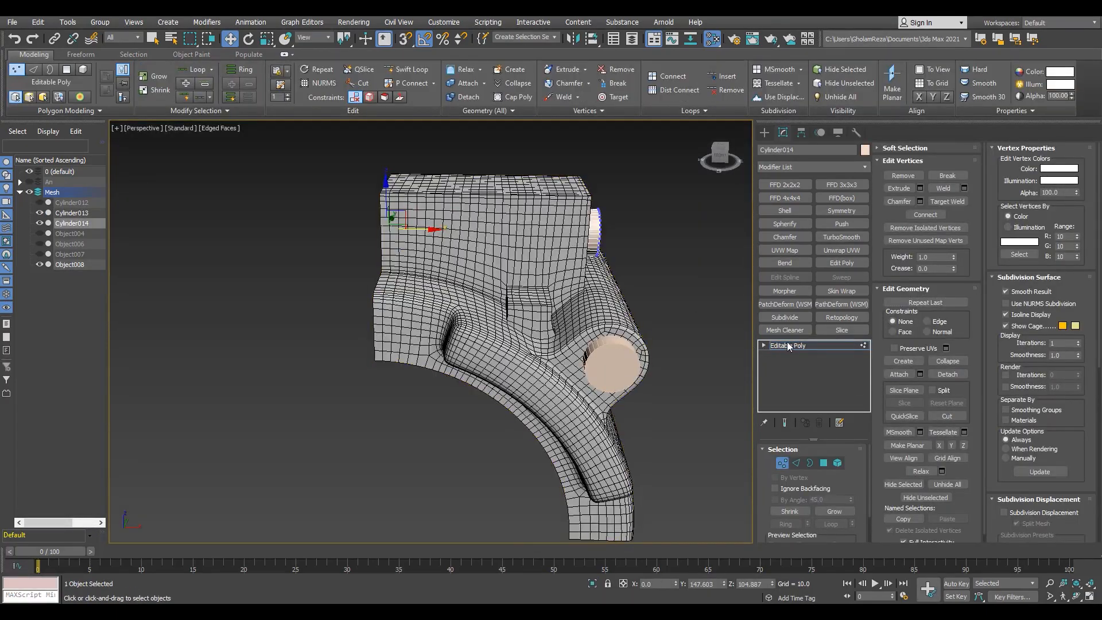
Subtract the sleeve cylinder and the crosswise box cylinder from the main part with ProBoolean.
left_click(788, 345)
middle_click_drag(660, 336, 581, 340, "alt")
left_click(581, 340)
left_click(764, 132)
left_click(836, 251)
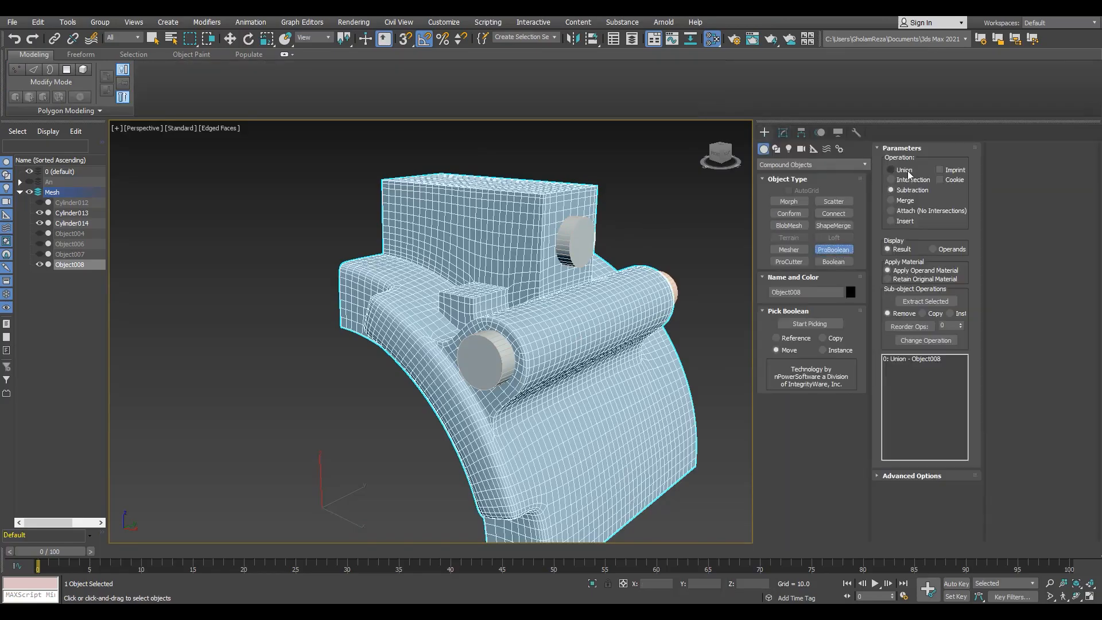
left_click(532, 329)
left_click(577, 242)
middle_click_drag(577, 242, 494, 282, "alt")
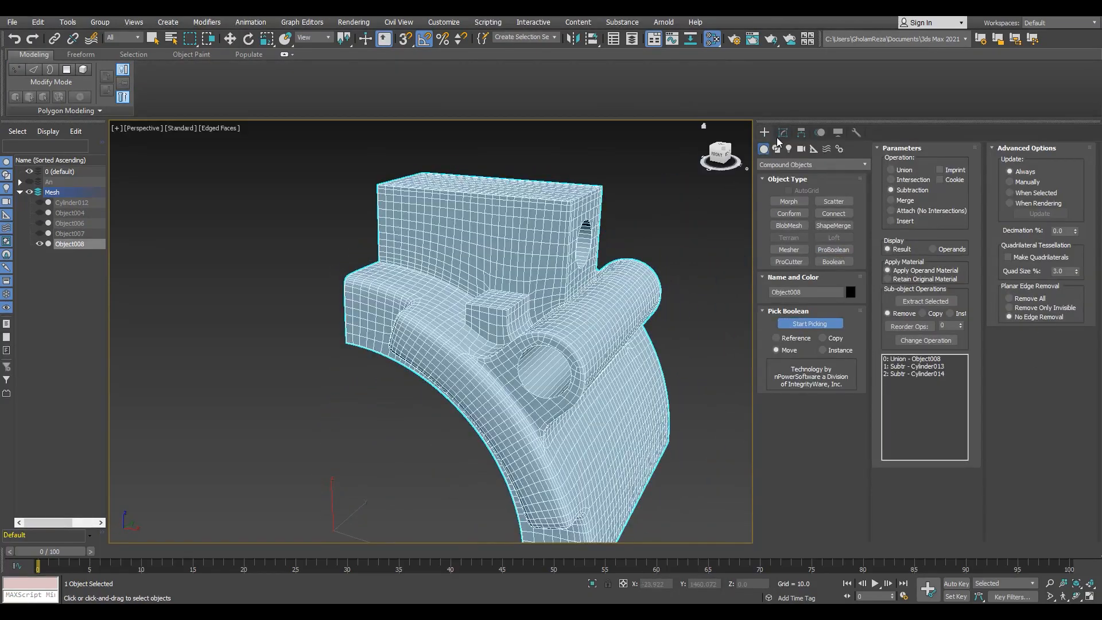
Turn the ProBoolean result into an editable poly.
left_click(783, 133)
left_click(790, 168)
key("t")
key("t")
key("t")
key("t")
key("t")
key("t")
key("Return")
Delete the polygon closing the inner end of the crosswise hole in the tall box.
middle_click_drag(566, 259, 493, 276, "alt")
key("4")
left_click(577, 221)
scroll(591, 215, "up", 5)
left_click(507, 241)
key("Delete")
scroll(505, 241, "down", 5)
Target-weld the stray vertices next to the hole's rim onto the neighbouring rim vertices.
scroll(490, 282, "up", 6)
key("1")
scroll(490, 281, "up", 3)
left_click(478, 291)
scroll(492, 278, "up", 3)
key("ctrl+shift+w")
left_click(473, 322)
left_click(479, 326)
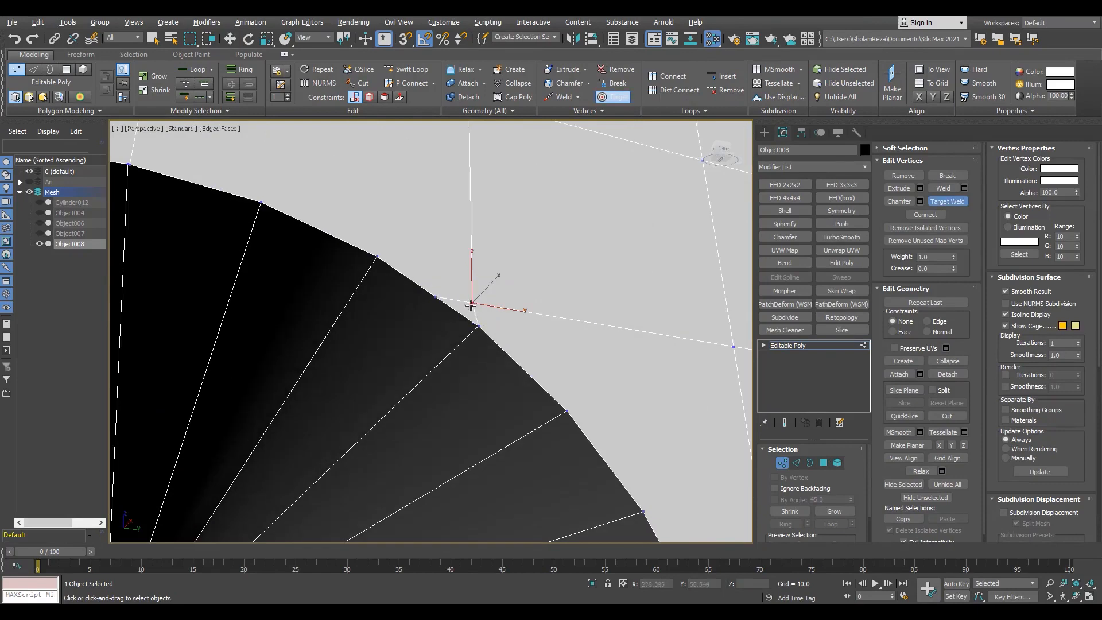
scroll(476, 325, "down", 5)
scroll(372, 248, "up", 5)
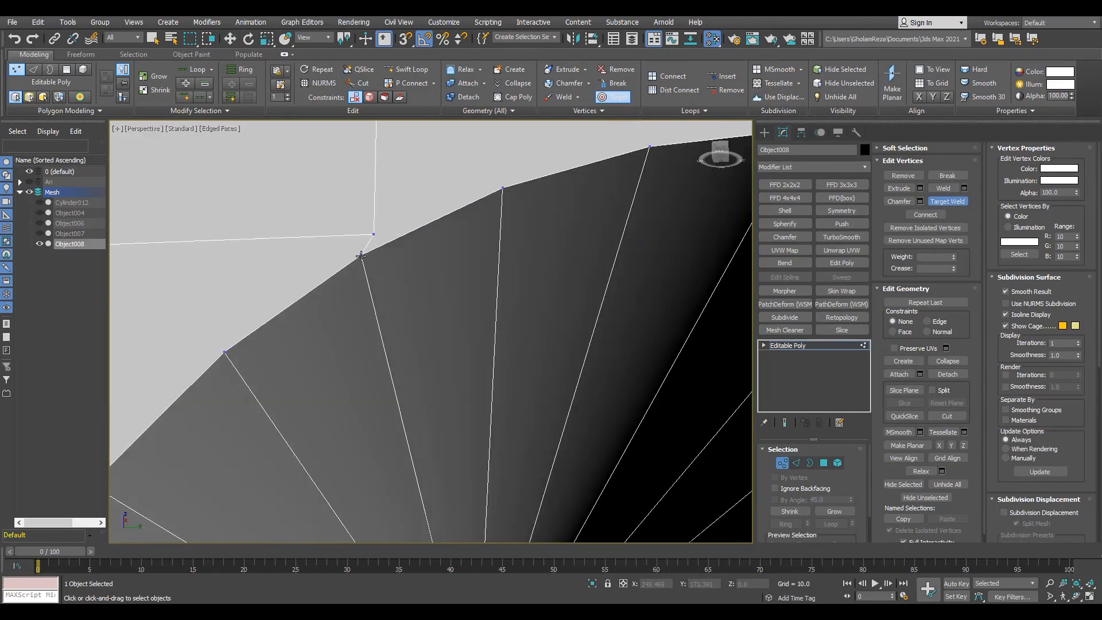
left_click(361, 257)
Connect a surrounding grid vertex to the box hole's rim vertex and continue target-welding around the rim.
scroll(339, 251, "down", 5)
scroll(339, 251, "up", 4)
right_click(381, 241)
left_click(448, 283)
left_click(379, 230, "ctrl")
key("ctrl+shift+e")
middle_click_drag(379, 230, 368, 203)
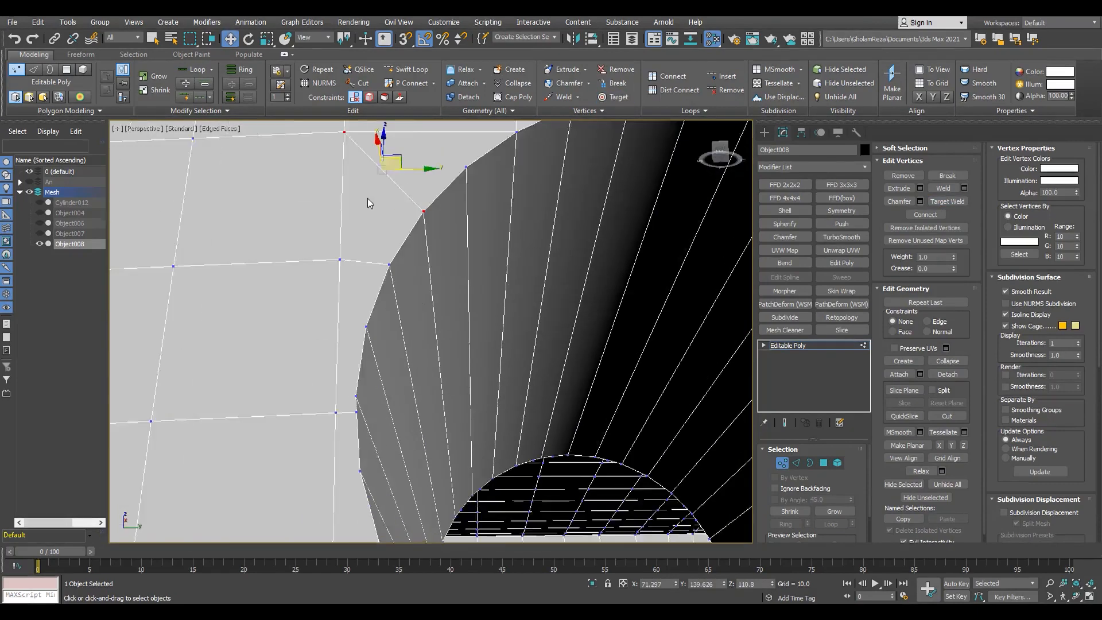
key("ctrl+shift+w")
scroll(368, 203, "down", 3)
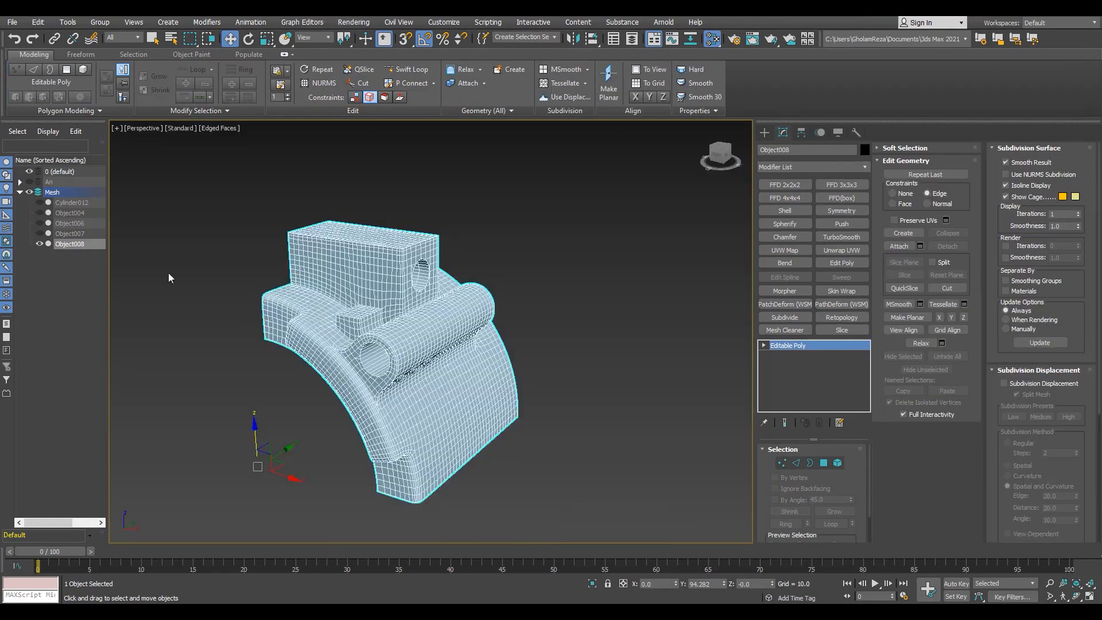
Apply a Smooth modifier to the part with the cut holes.
middle_click_drag(402, 372, 460, 345, "alt")
key("F4")
scroll(482, 350, "up", 4)
scroll(488, 246, "down", 5)
middle_click_drag(459, 206, 388, 237, "alt")
scroll(388, 238, "up", 4)
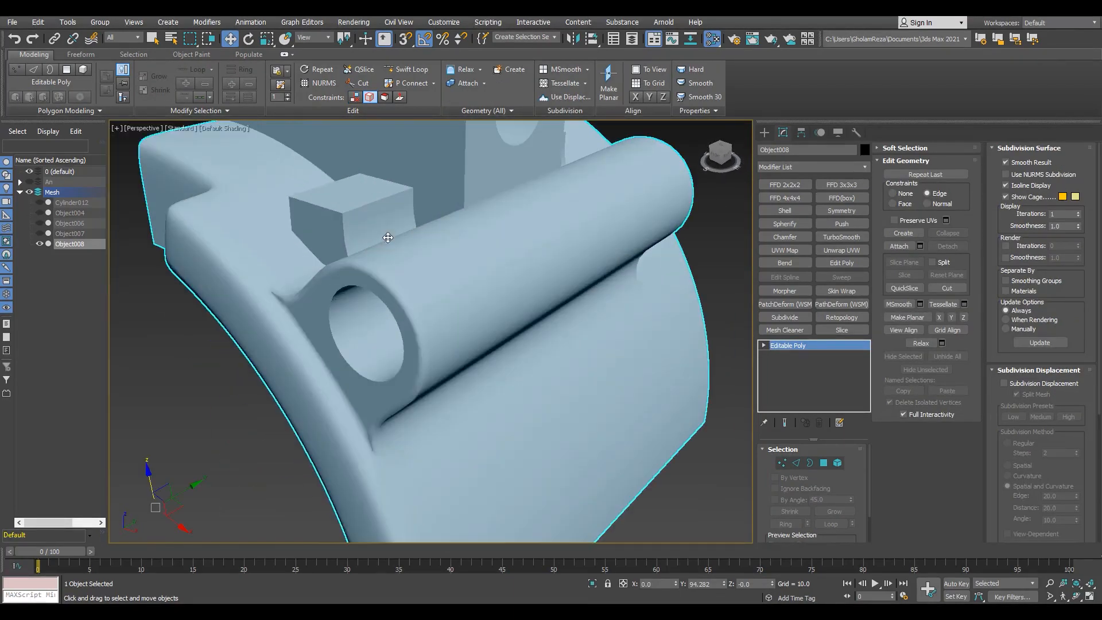
type("sm")
key("Return")
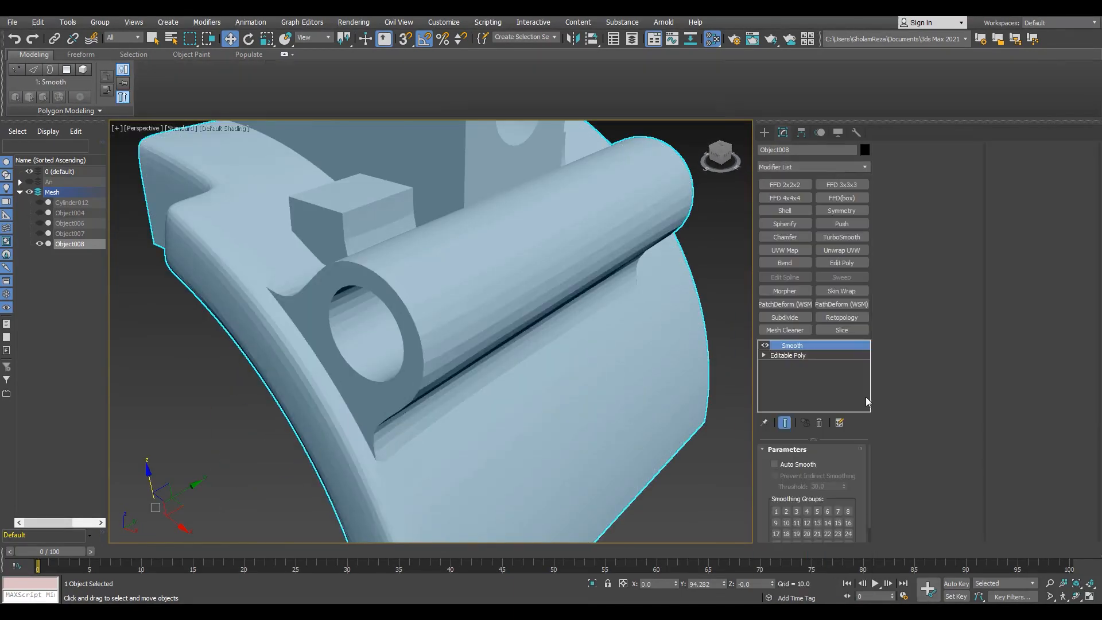
Retopologize the smoothed part with ReForm at a face count of 5000 and check the mesh around the holes.
mouse_move(312, 358)
middle_mouse_down("alt")
mouse_move(412, 317)
mouse_move(367, 298)
mouse_move(377, 290)
mouse_move(272, 286)
mouse_move(512, 278)
mouse_move(596, 309)
middle_mouse_up("alt")
key("F4")
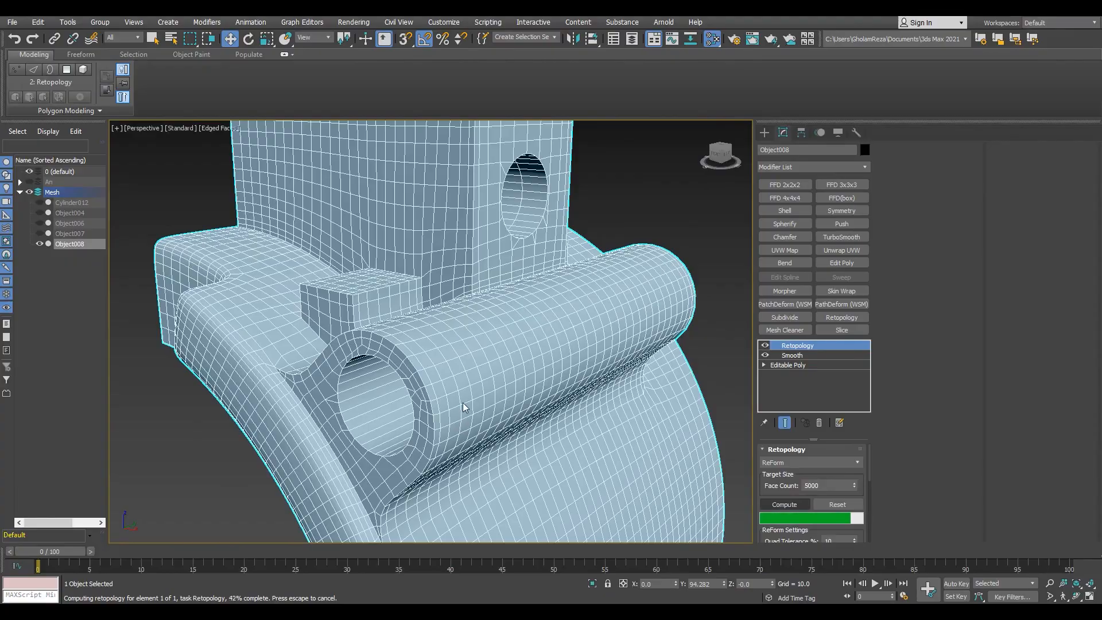
middle_click_drag(428, 365, 459, 344, "alt")
scroll(400, 333, "up", 3)
scroll(400, 406, "down", 3)
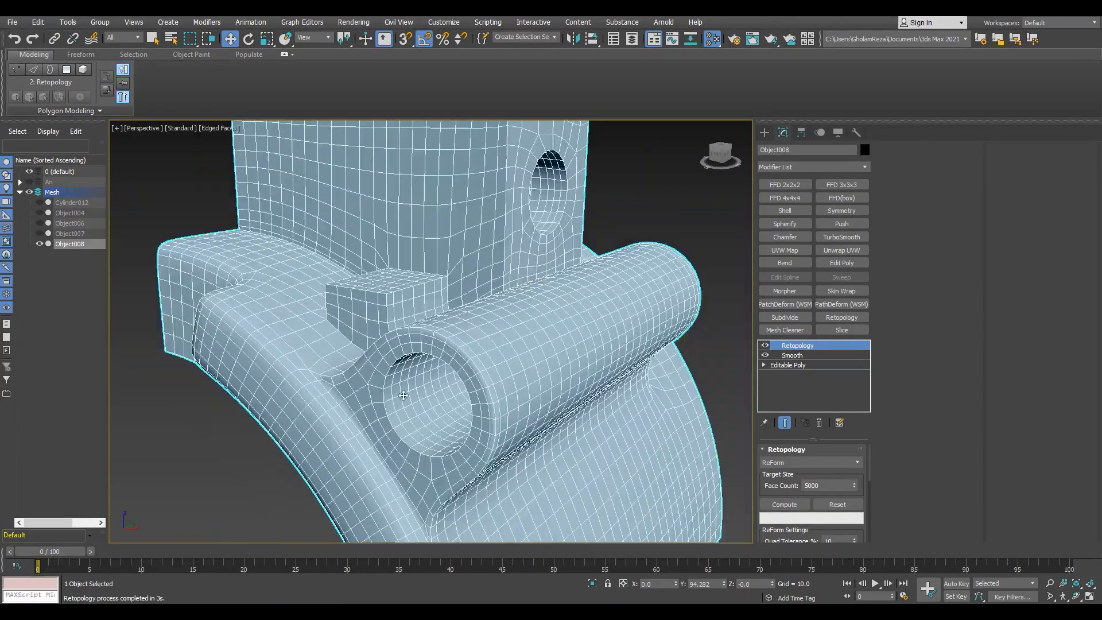
middle_click_drag(580, 218, 496, 424, "alt")
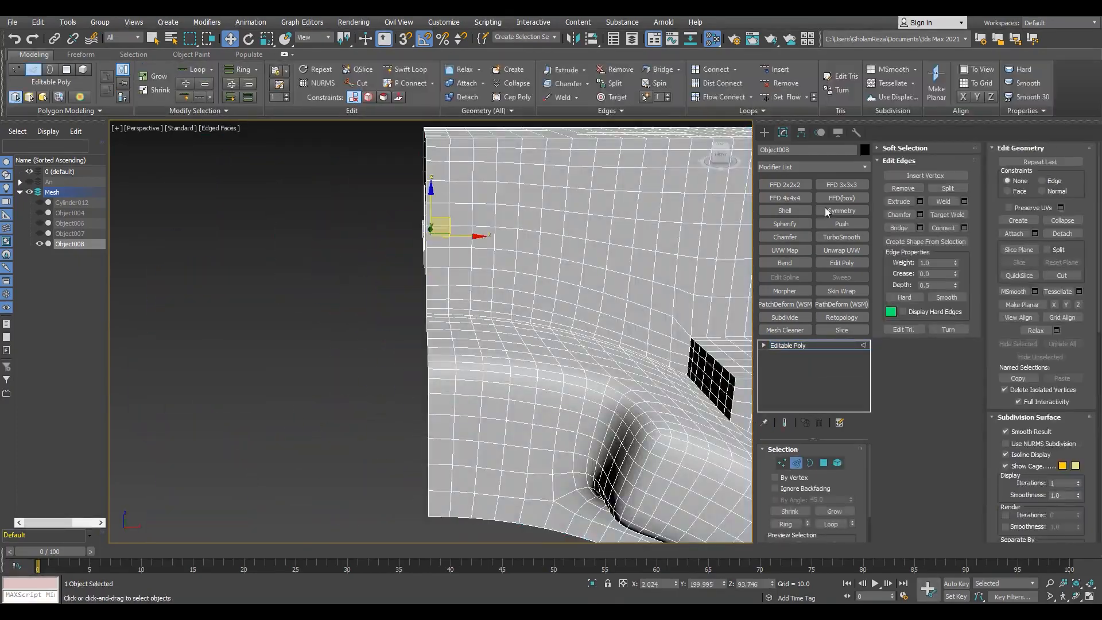
Mirror the section with three Symmetry modifiers and shift the last mirror plane lengthwise to complete the cylindrical body.
left_click(827, 212)
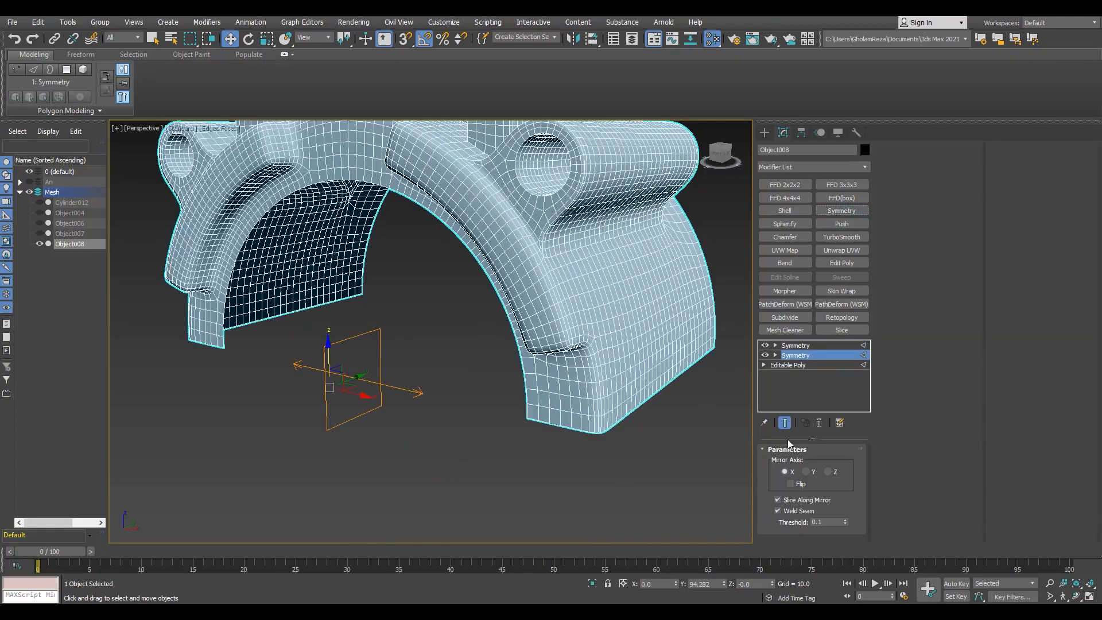
left_click(807, 472)
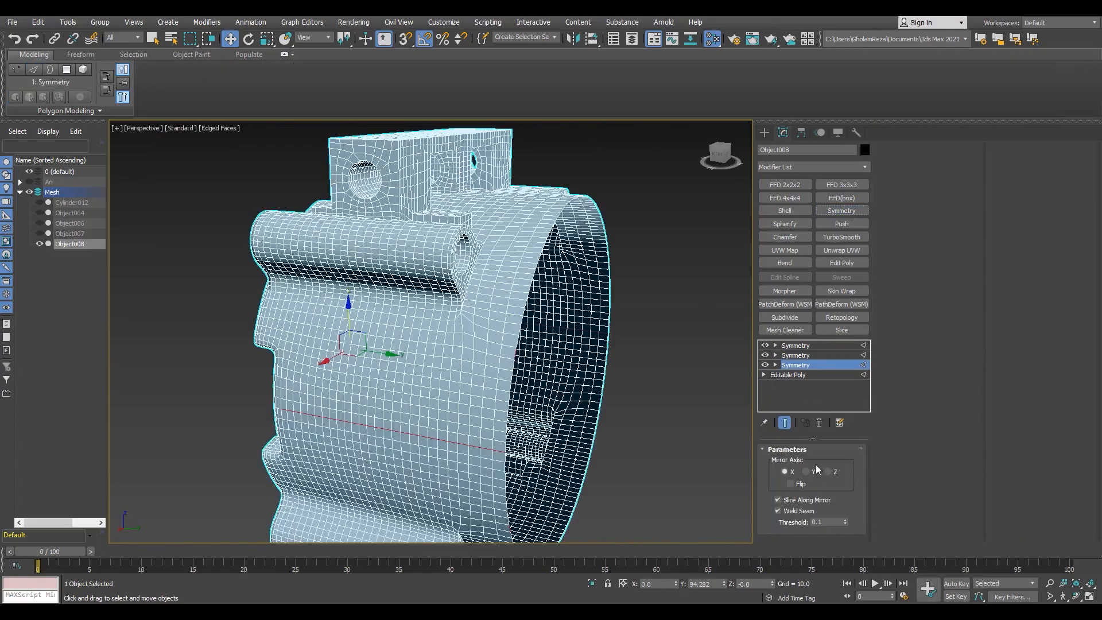
key("1")
left_click_drag(484, 369, 595, 395)
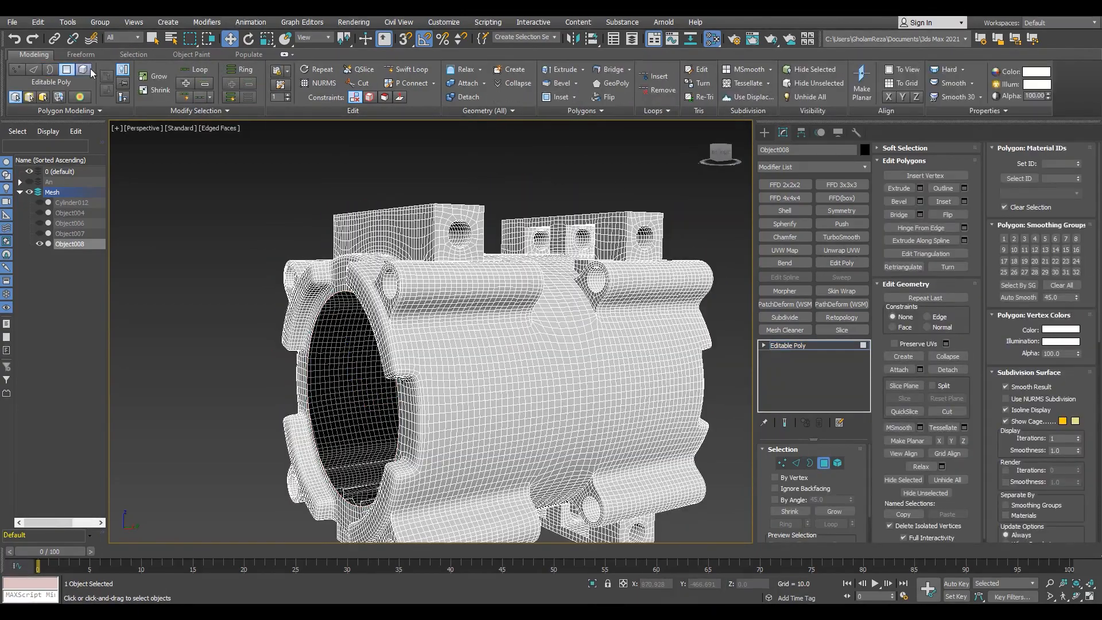
Check the mirrored mesh for non-quad polygons and try TurboSmooth on the full body.
left_click(133, 54)
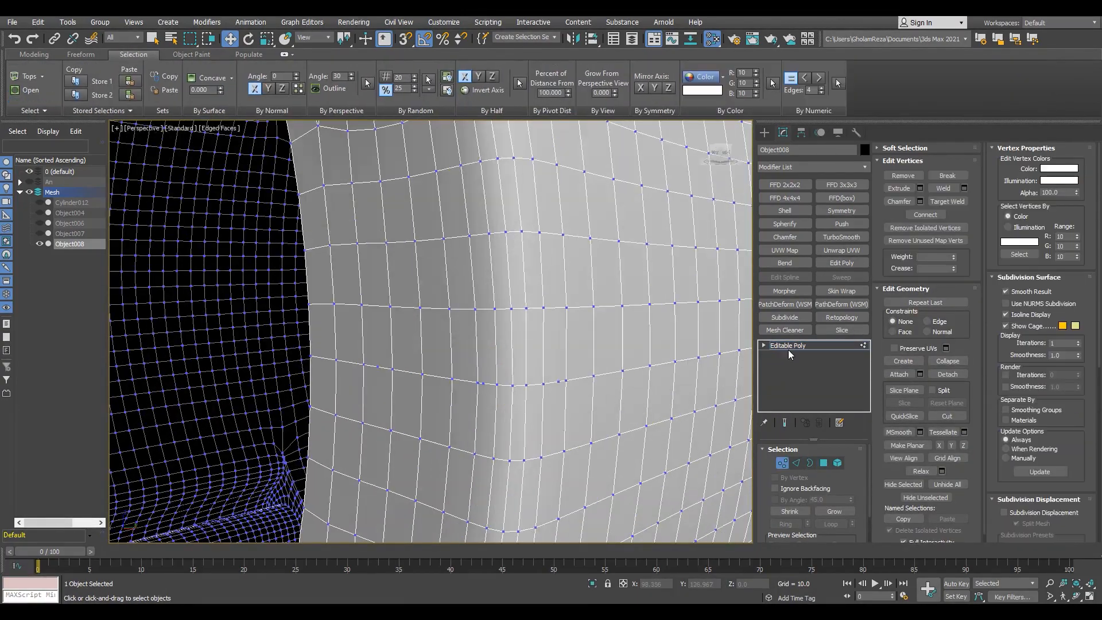
left_click(829, 167)
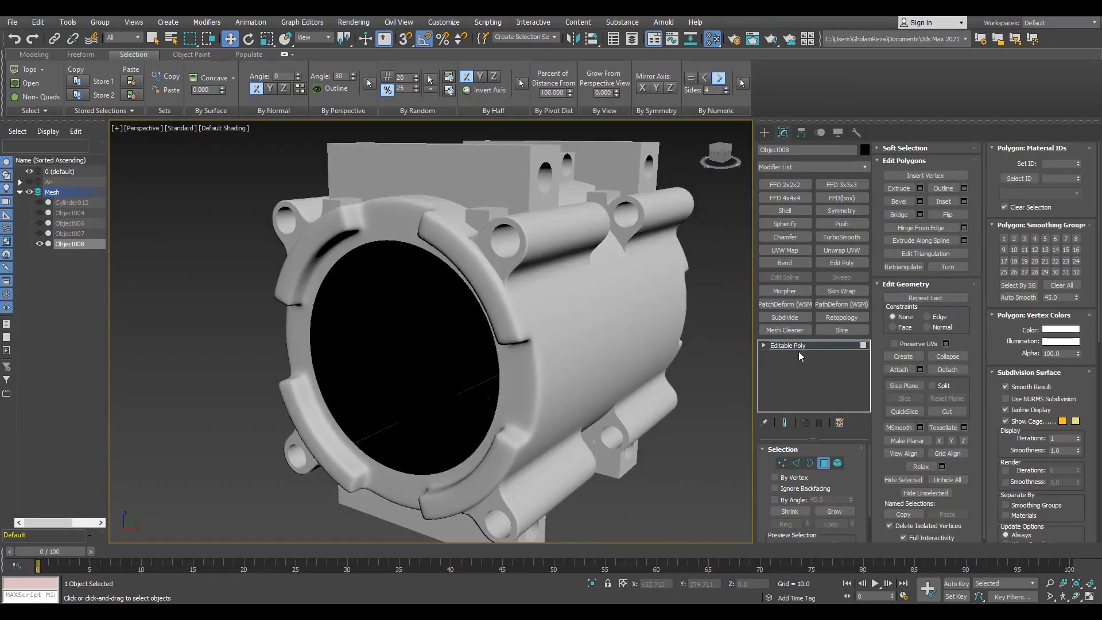
left_click(840, 238)
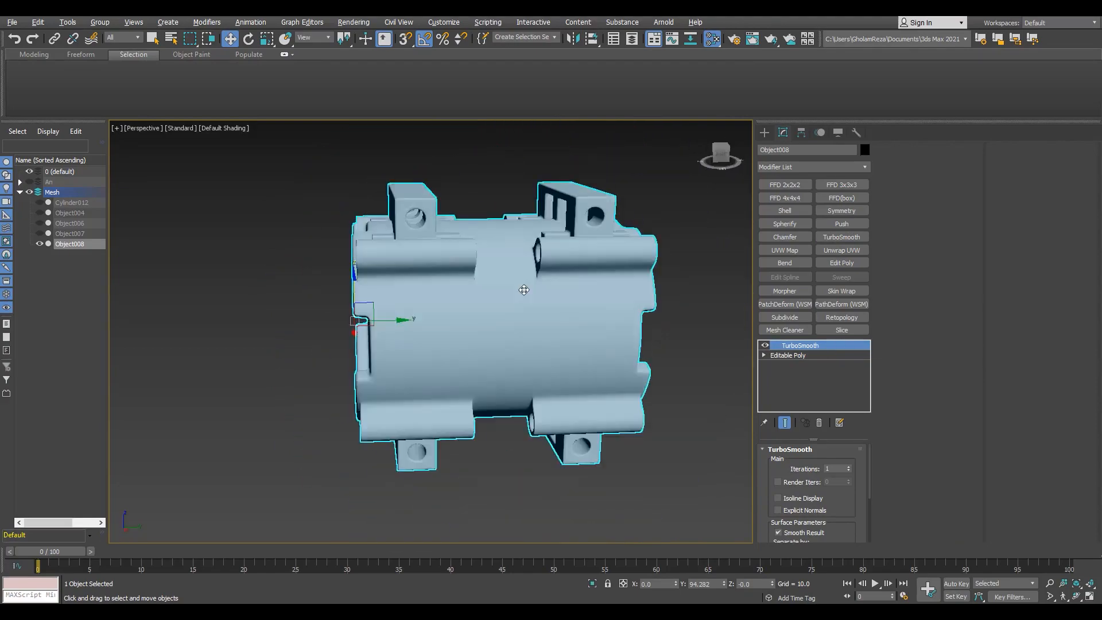
left_click(849, 467)
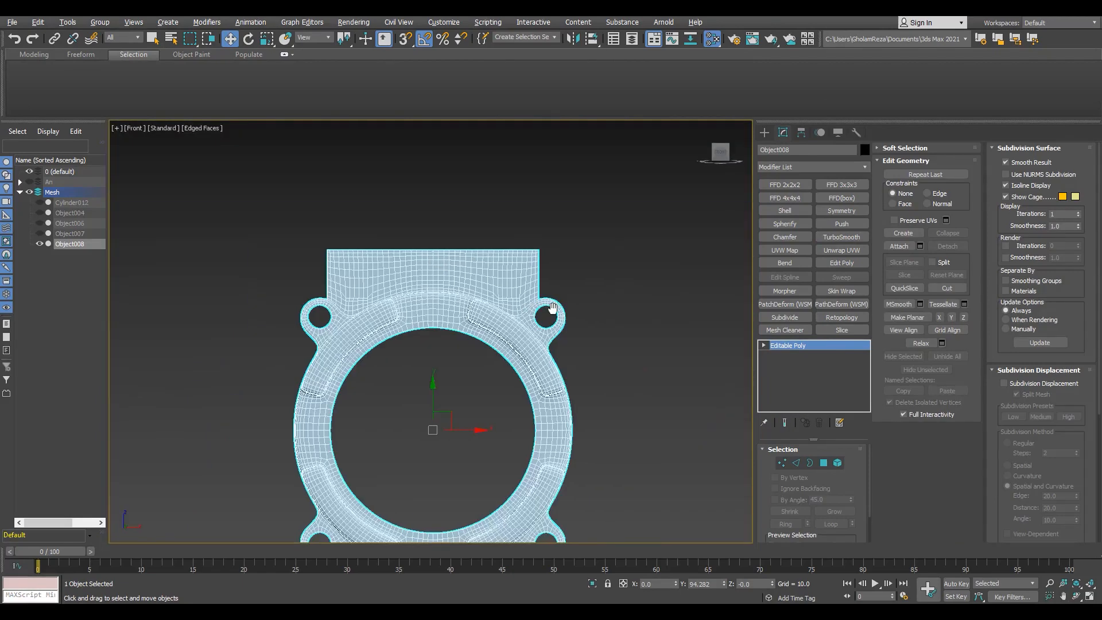
Create a six-sided cylinder of about 8.7 radius and 17.6 height beside the sleeve hole in the front view.
left_click(788, 225)
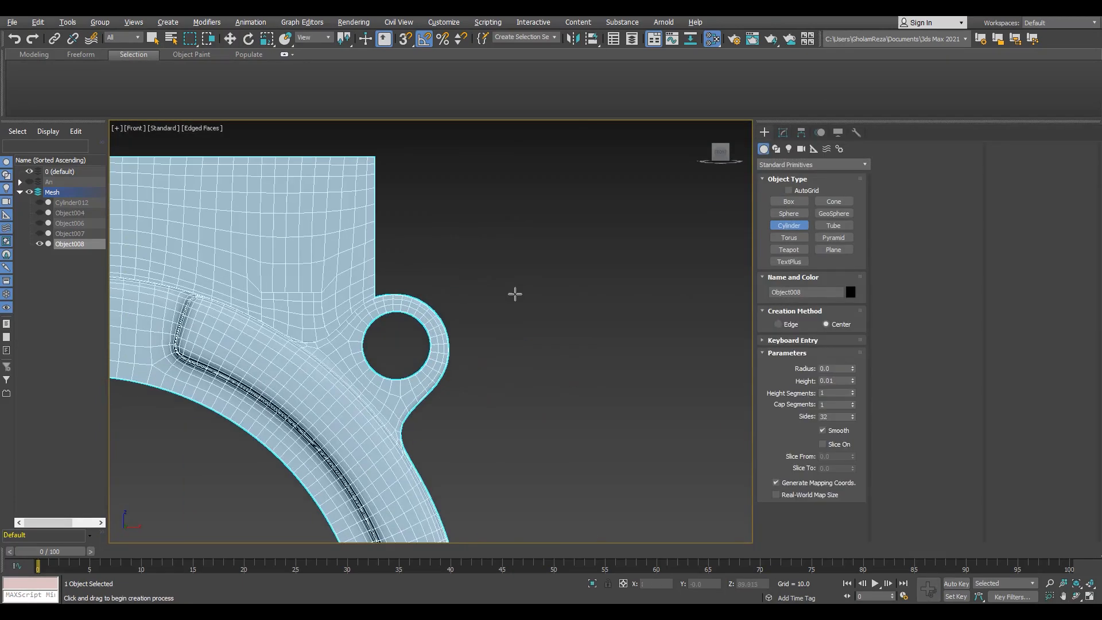
left_click_drag(533, 284, 547, 321)
left_click(547, 321)
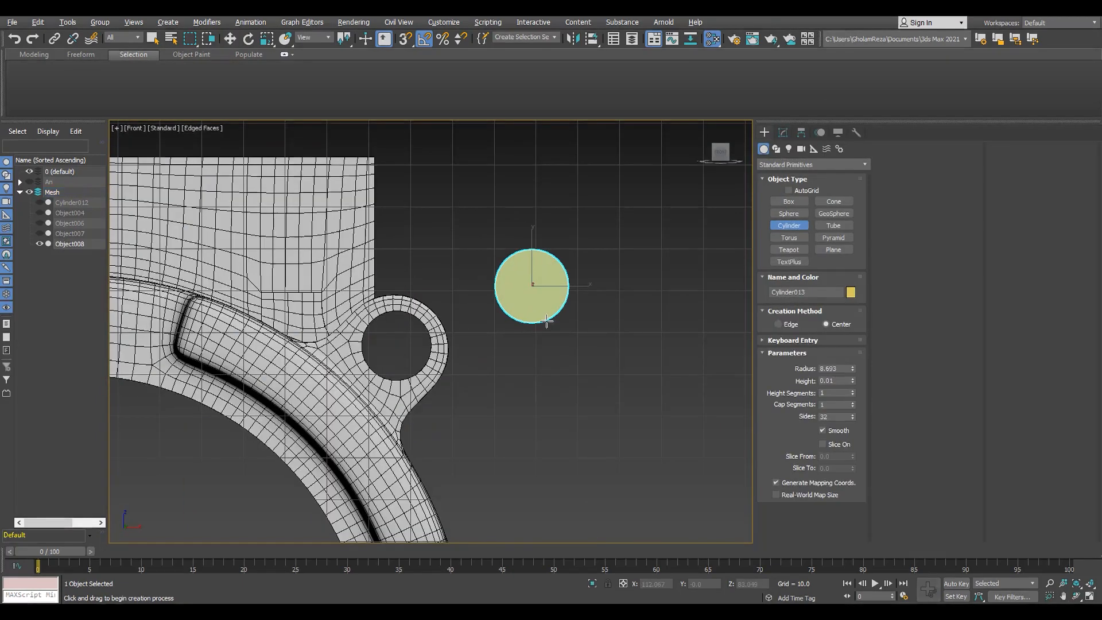
left_click(782, 132)
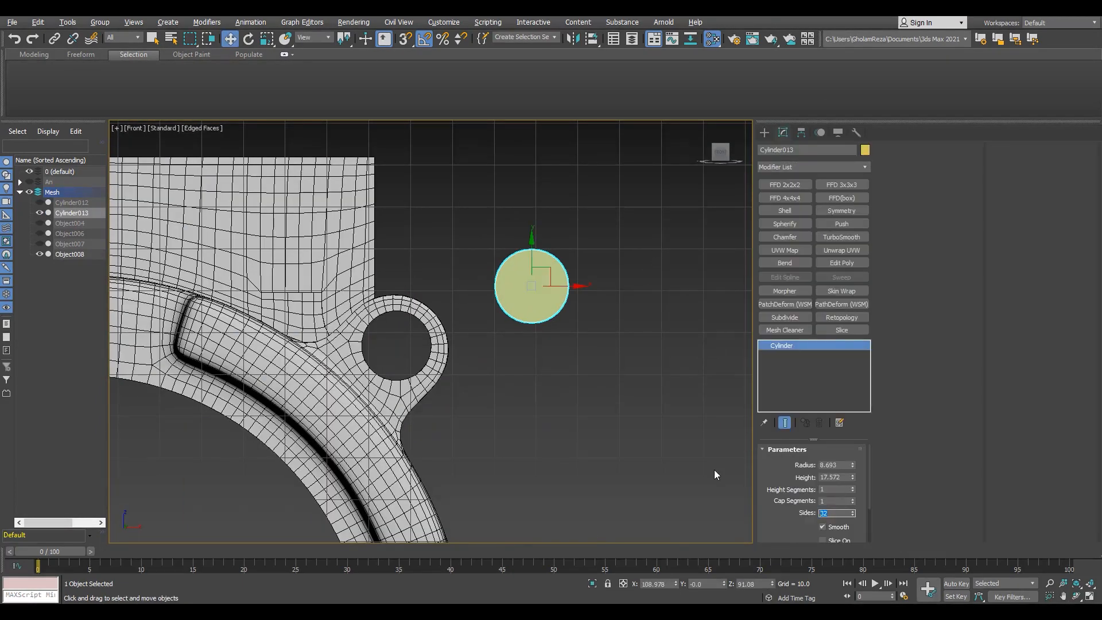
type("6")
key("Return")
scroll(534, 258, "up", 4)
middle_click_drag(497, 303, 495, 269)
scroll(506, 283, "up", 2)
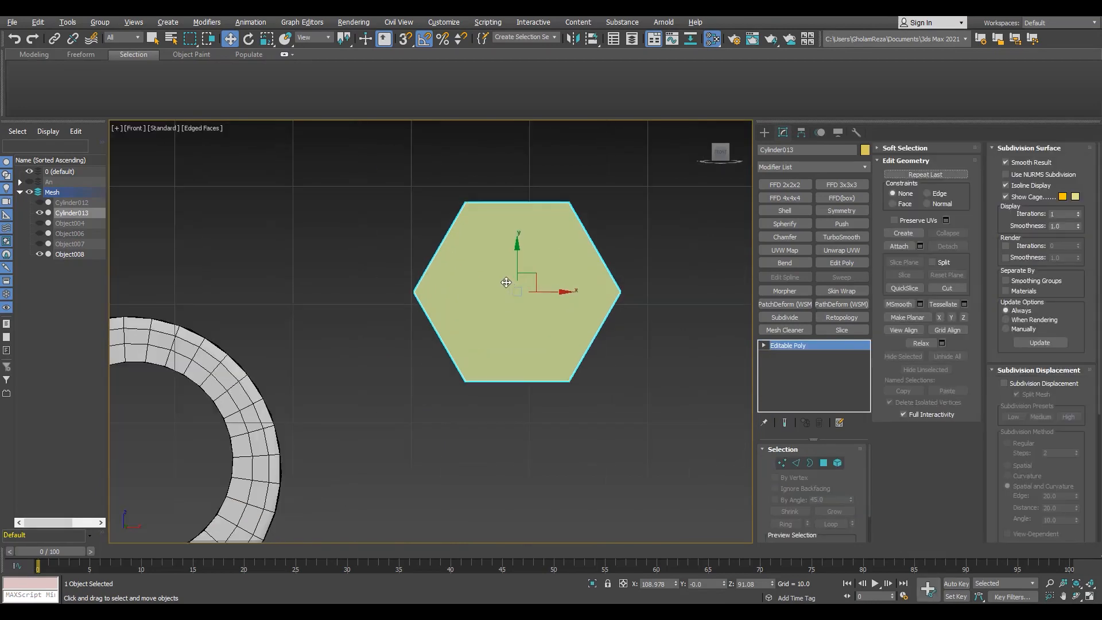
Auto-smooth all polygons of the hexagonal prism at 45 and apply TurboSmooth separated by smoothing groups.
key("F3")
key("4")
key("ctrl+a")
left_click(1014, 299)
key("4")
left_click(835, 239)
scroll(840, 513, "down", 2)
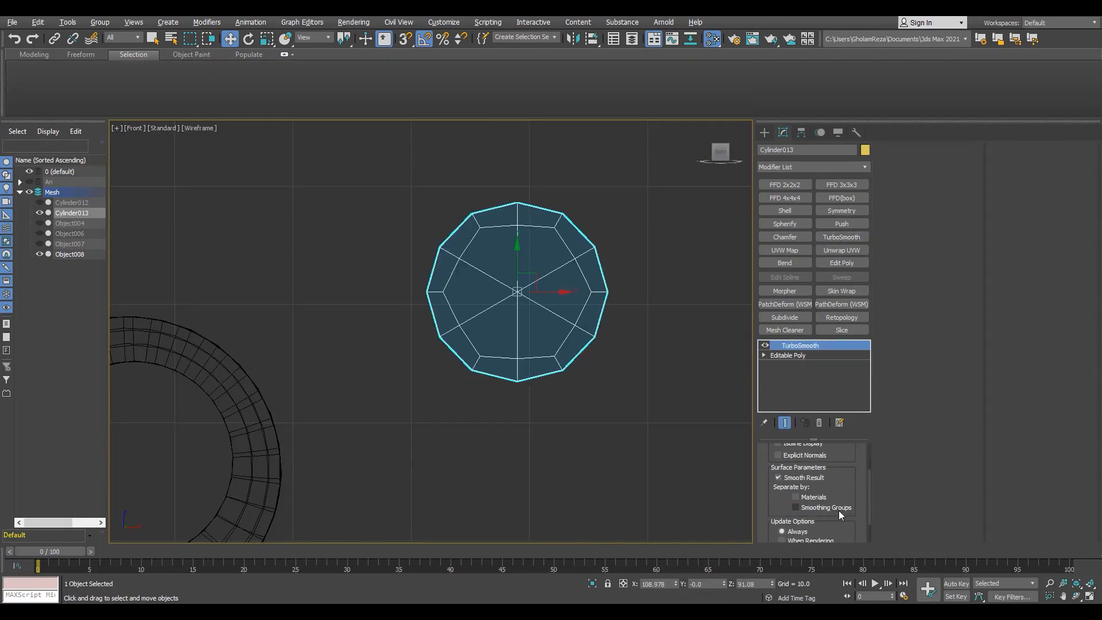
left_click(839, 510)
Collapse the smoothed prism to editable poly and remove the centre vertex of its front cap.
key("alt+w")
middle_click(506, 391)
key("alt+w")
key("z")
key("F4")
middle_click_drag(333, 288, 339, 310, "alt")
scroll(330, 308, "up", 2)
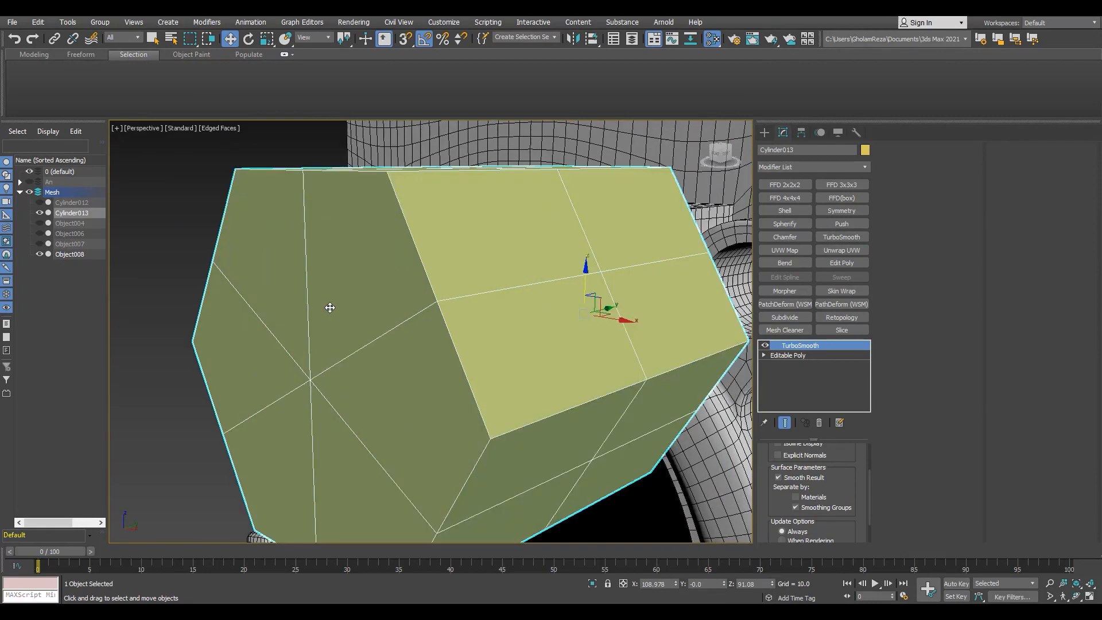
scroll(330, 308, "down", 2)
key("alt+c")
key("1")
left_click(316, 356)
middle_click_drag(316, 356, 346, 346, "alt")
key("BackSpace")
Inset the prism's front cap polygon, round the inner face into a circle and shrink it.
key("4")
left_click(348, 344)
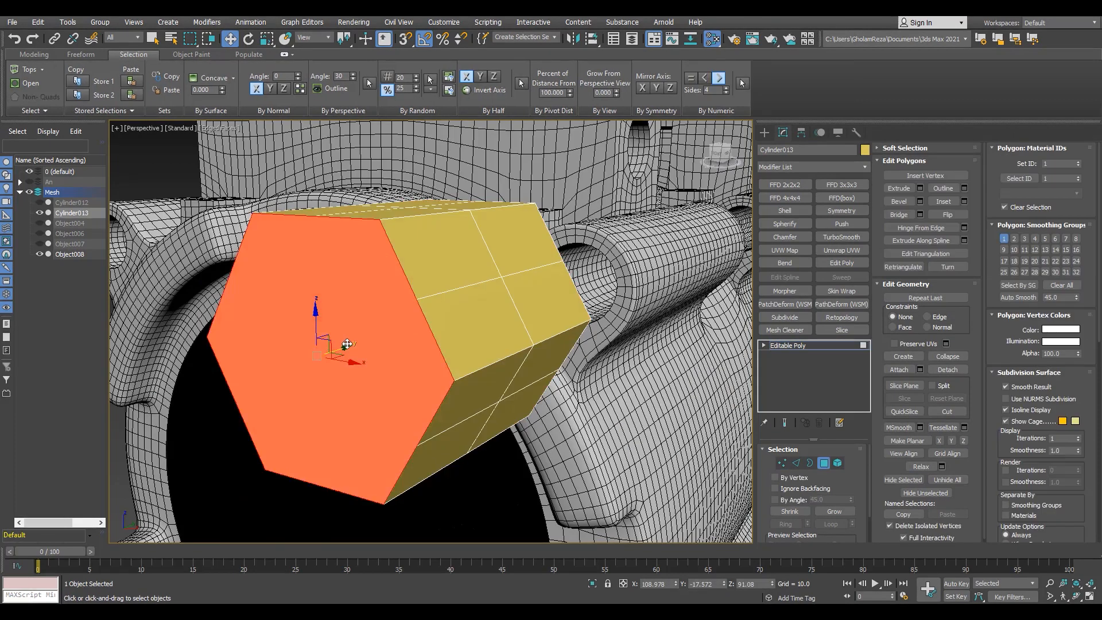
key("ctrl+shift+b")
right_click(439, 355)
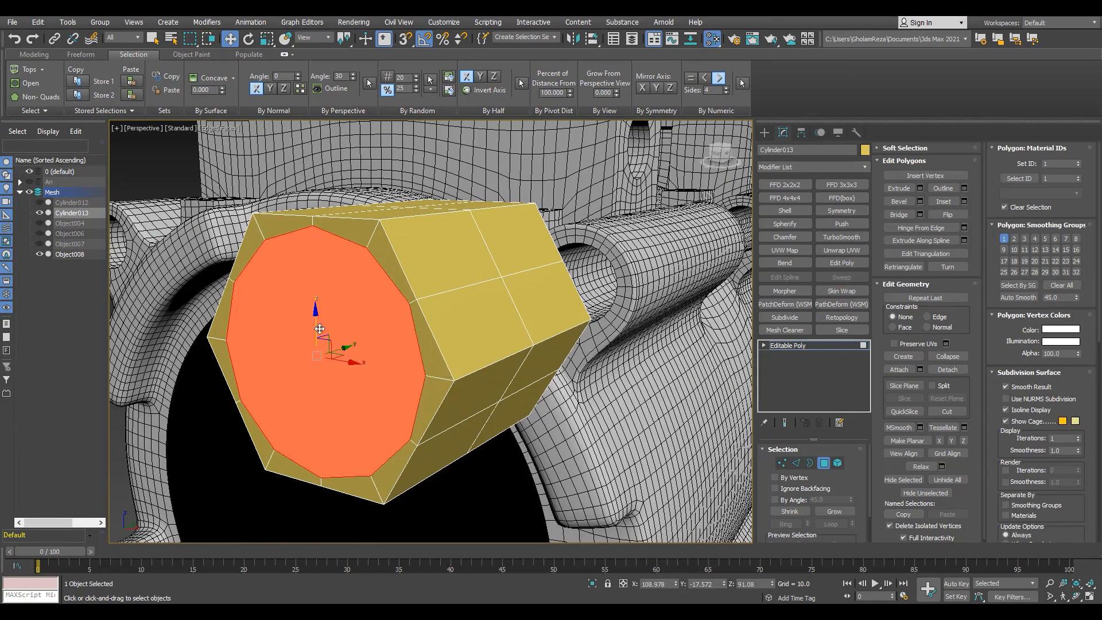
left_click_drag(321, 356, 322, 365)
Bevel the round inner face into the prism with a height of -1.036 and an outline of -1.0.
key("alt+w")
middle_click(283, 320)
key("alt+w")
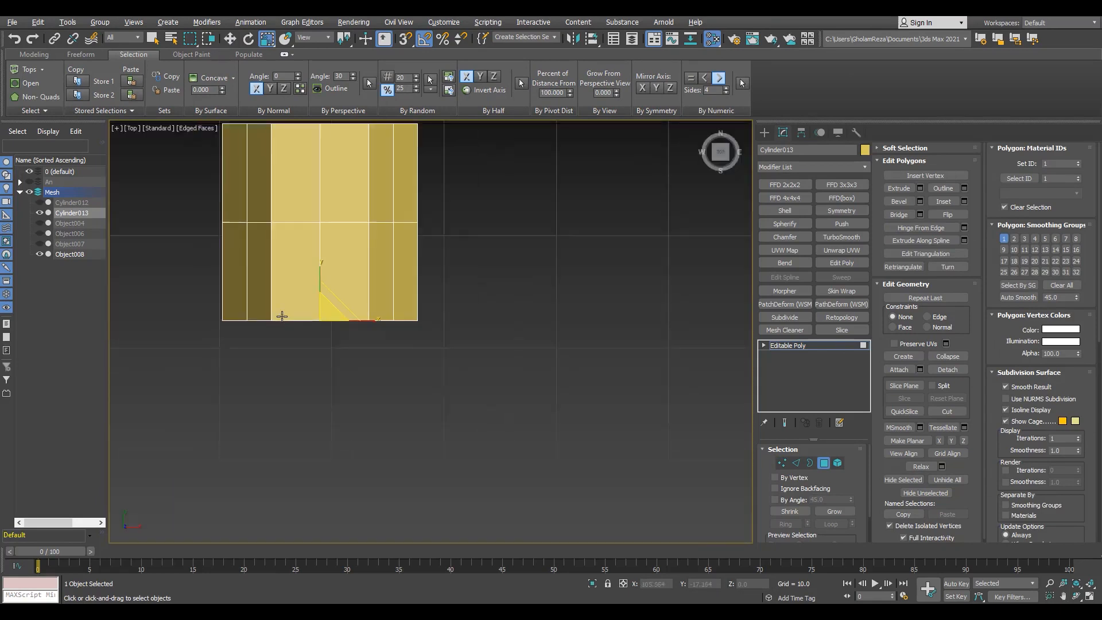
key("alt+w")
middle_click(460, 394)
key("alt+w")
key("ctrl+shift+b")
left_click_drag(439, 355, 451, 386)
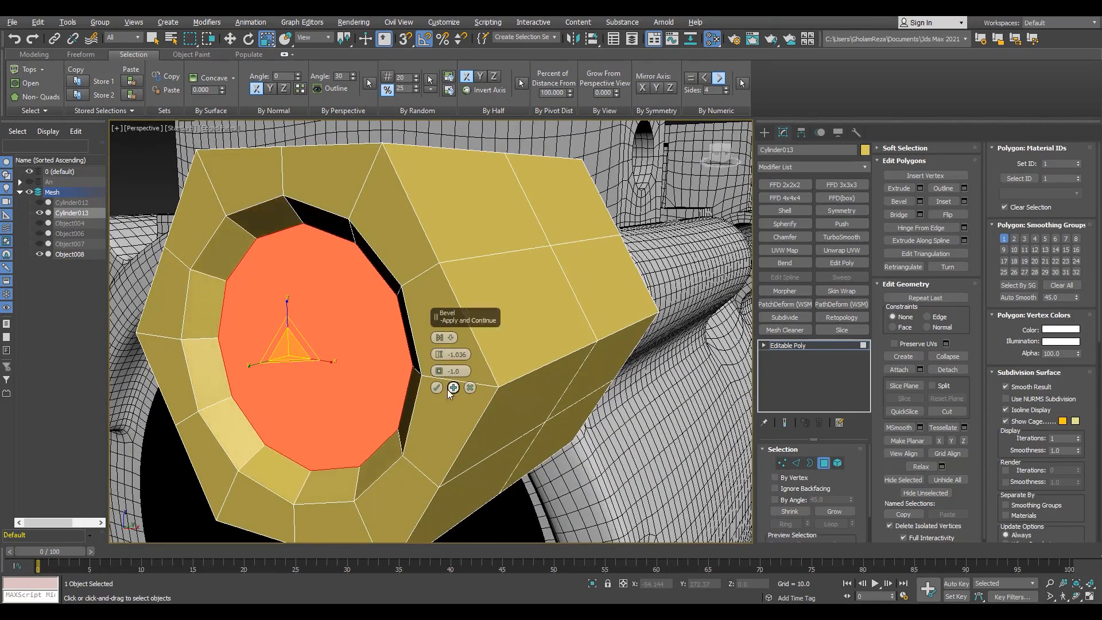
left_click(438, 387)
Delete the rear vertices of the prism to leave its back open.
scroll(415, 367, "down", 4)
middle_click_drag(415, 358, 383, 356, "alt")
scroll(283, 347, "down", 4)
key("1")
key("F3")
left_click_drag(430, 231, 611, 519)
key("Delete")
key("F3")
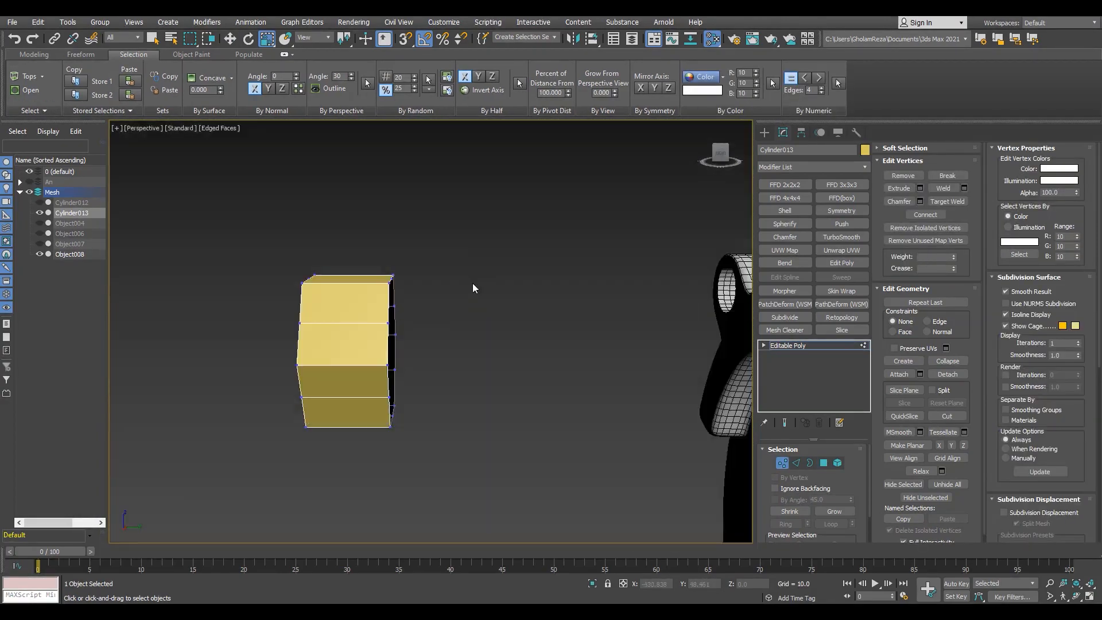
Move the vertices of the prism's open rear edge forward to make the bolt head thinner.
key("F3")
left_click_drag(454, 244, 356, 465)
key("F3")
key("w")
left_click_drag(432, 350, 412, 355)
middle_click_drag(372, 360, 349, 347, "alt")
scroll(349, 347, "up", 4)
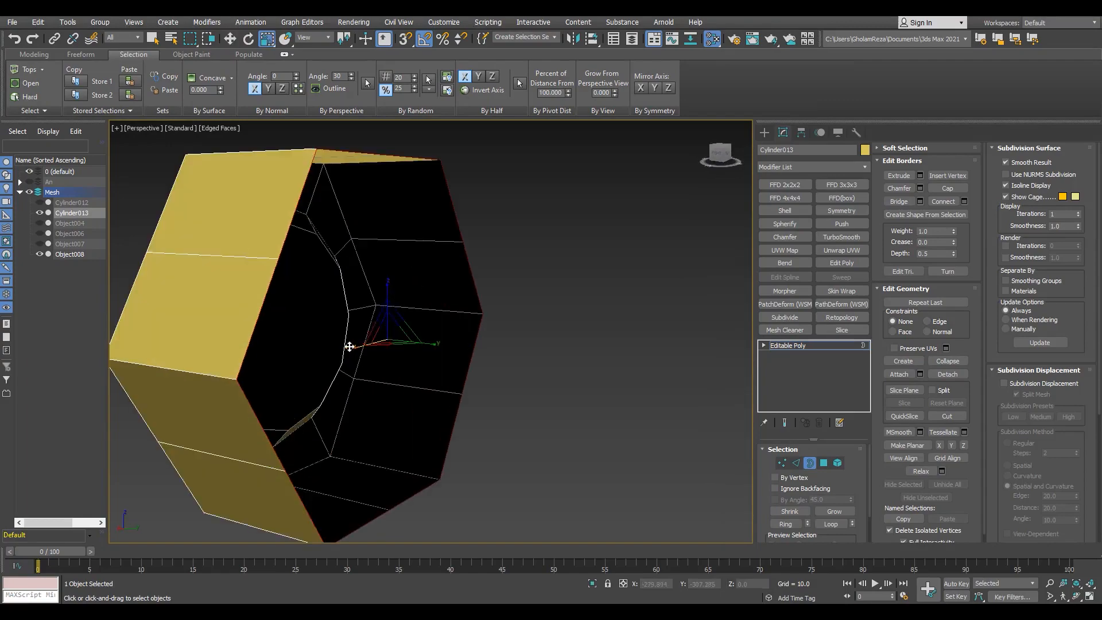
Extend the head's rear border inward to form its back face around a smaller opening.
key("r")
left_click_drag(385, 338, 393, 379, "shift")
scroll(392, 373, "down", 4)
key("w")
middle_click_drag(390, 370, 330, 357, "alt")
Extrude the smaller opening backwards into a long shank and move the bolt lengthwise towards the sleeve.
scroll(301, 368, "down", 4)
left_click_drag(330, 356, 416, 359, "shift")
scroll(308, 359, "up", 4)
middle_click_drag(416, 359, 367, 371, "alt")
scroll(307, 359, "down", 4)
key("3")
left_click_drag(398, 362, 582, 345)
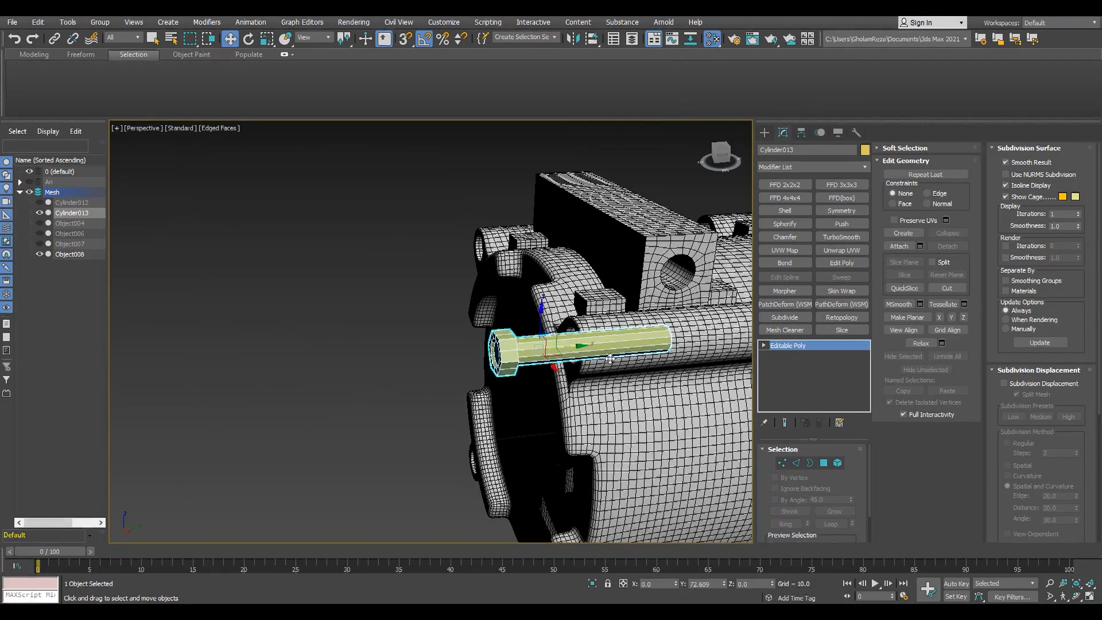
Centre the bolt on the upper sleeve's hole and slide its shank lengthwise into the sleeve.
key("f")
scroll(566, 284, "down", 5)
left_click_drag(560, 279, 519, 348)
scroll(485, 315, "up", 3)
key("e")
scroll(519, 348, "up", 2)
key("alt+w")
middle_click(615, 382)
key("alt+w")
middle_click_drag(608, 373, 374, 359)
key("w")
left_click_drag(457, 337, 535, 333)
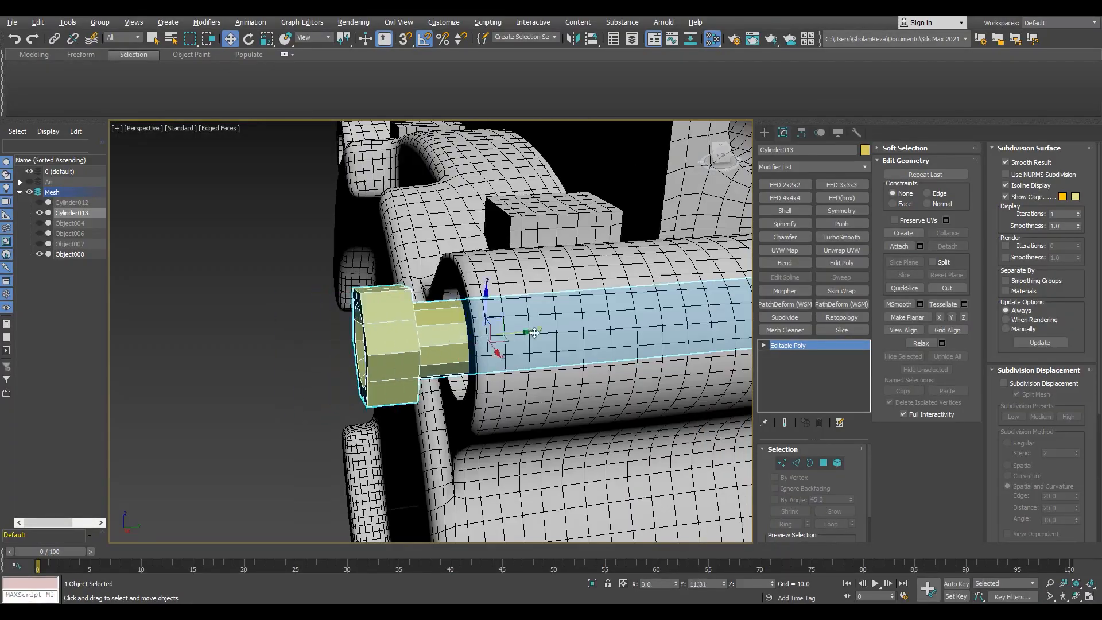
Extend the open end of the bolt's shank through the sleeve to the middle of the gap between the sleeves.
scroll(524, 338, "down", 5)
middle_click_drag(525, 339, 369, 325, "alt")
scroll(369, 322, "up", 4)
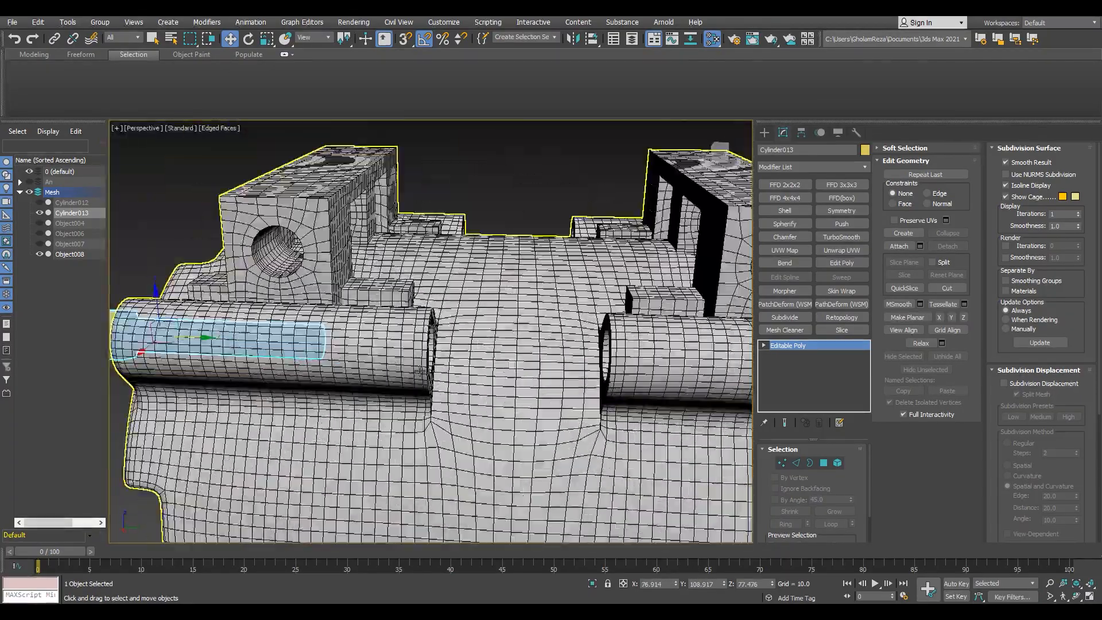
key("F3")
key("3")
left_click_drag(392, 278, 304, 440)
key("F3")
scroll(511, 400, "up", 5)
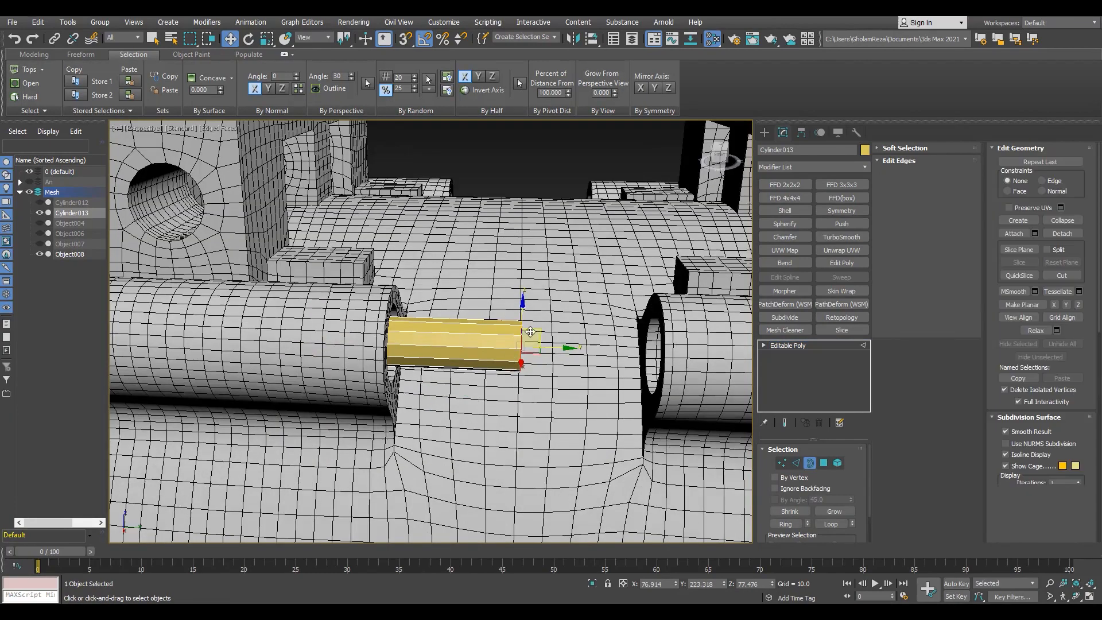
Mirror the bolt across the gap with a Symmetry modifier along the Z axis.
left_click(841, 210)
scroll(377, 369, "down", 6)
key("F4")
middle_click_drag(377, 369, 450, 350, "alt")
left_click(694, 293)
middle_click_drag(381, 353, 377, 349, "alt")
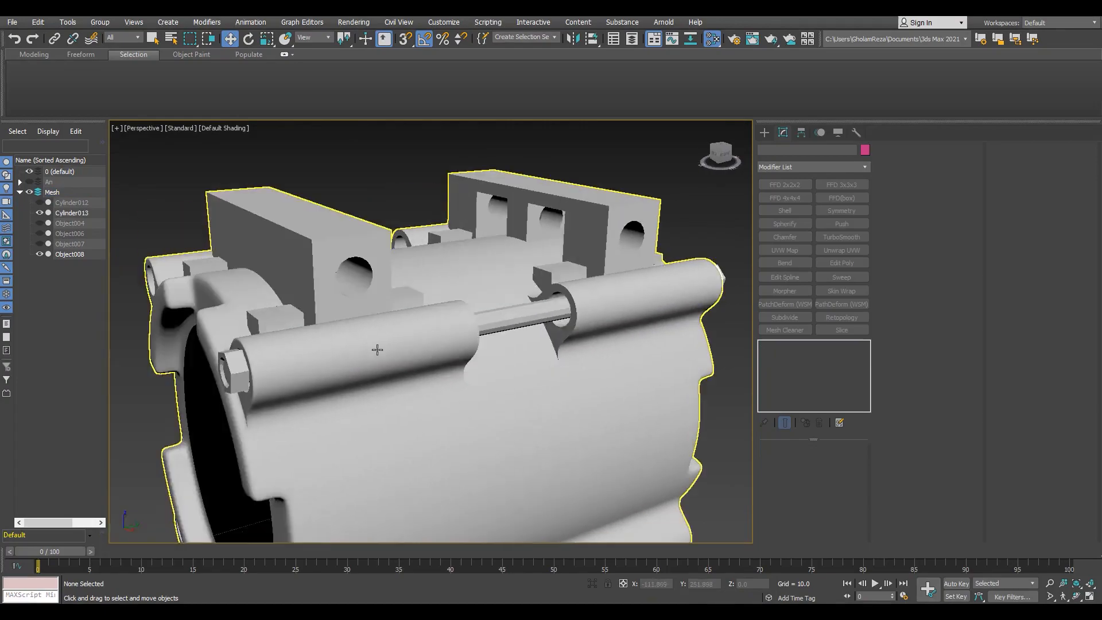
Collapse the mirrored bolt's Symmetry modifier into an editable poly.
key("F4")
scroll(249, 376, "up", 4)
left_click(252, 380)
scroll(253, 381, "down", 6)
middle_click_drag(253, 380, 299, 367, "alt")
middle_click_drag(299, 367, 414, 295)
key("f")
scroll(519, 241, "down", 6)
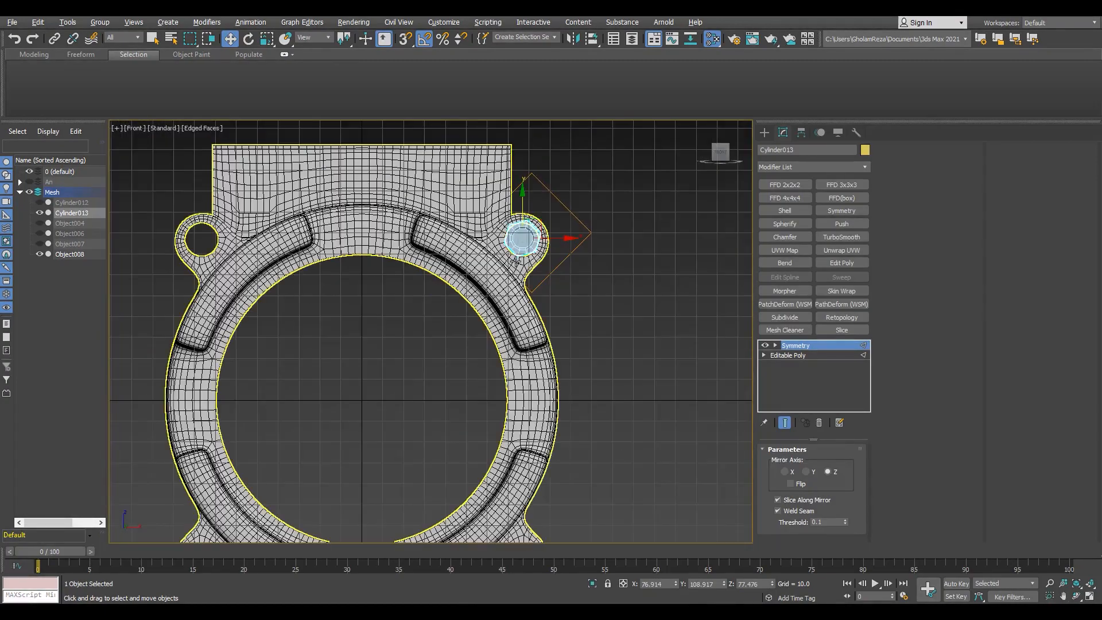
key("alt+c")
middle_click_drag(522, 239, 527, 229)
left_click(856, 133)
left_click(783, 132)
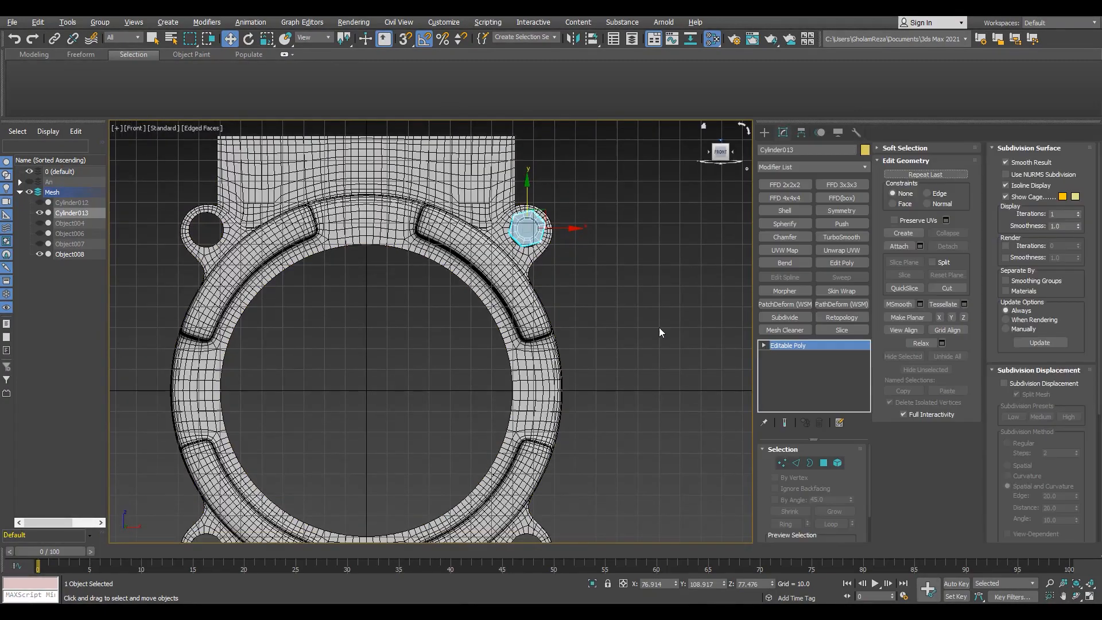
Move the bolt's pivot to the body's centre and rotate three copies around it into the other sleeves.
left_click(802, 132)
left_click(520, 330)
key("Insert")
mouse_move(609, 365)
middle_mouse_down()
mouse_move(608, 317)
mouse_move(628, 322)
middle_mouse_up()
scroll(628, 321, "down", 2)
key("e")
left_click_drag(499, 323, 434, 305, "shift")
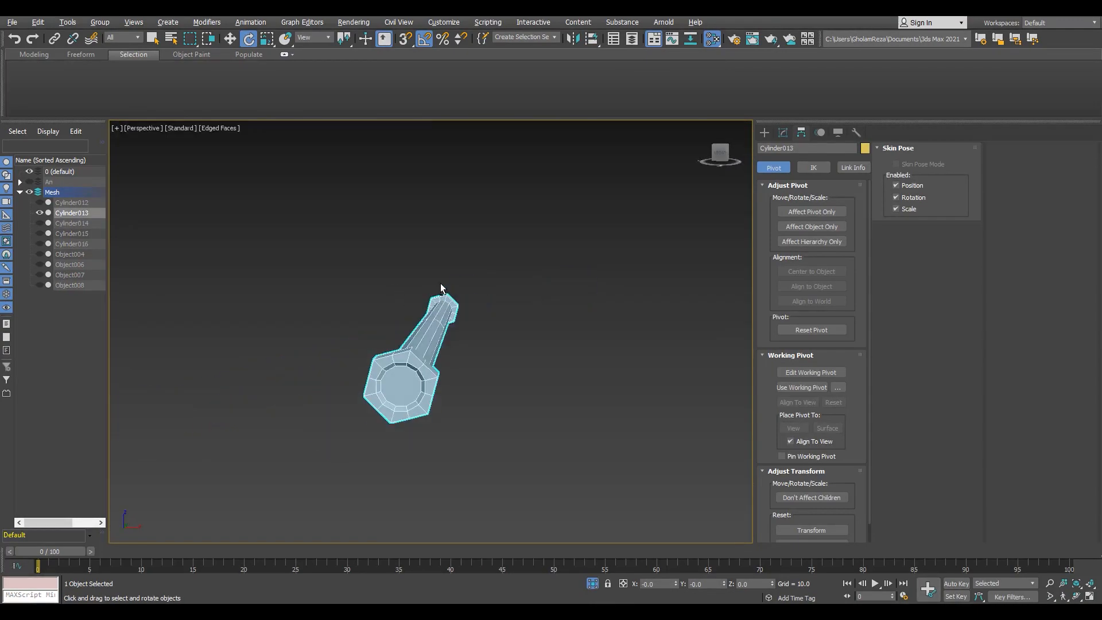
Connect opposite vertices and crossing edges on the bolt head's round recess face to divide it into a grid.
key("f")
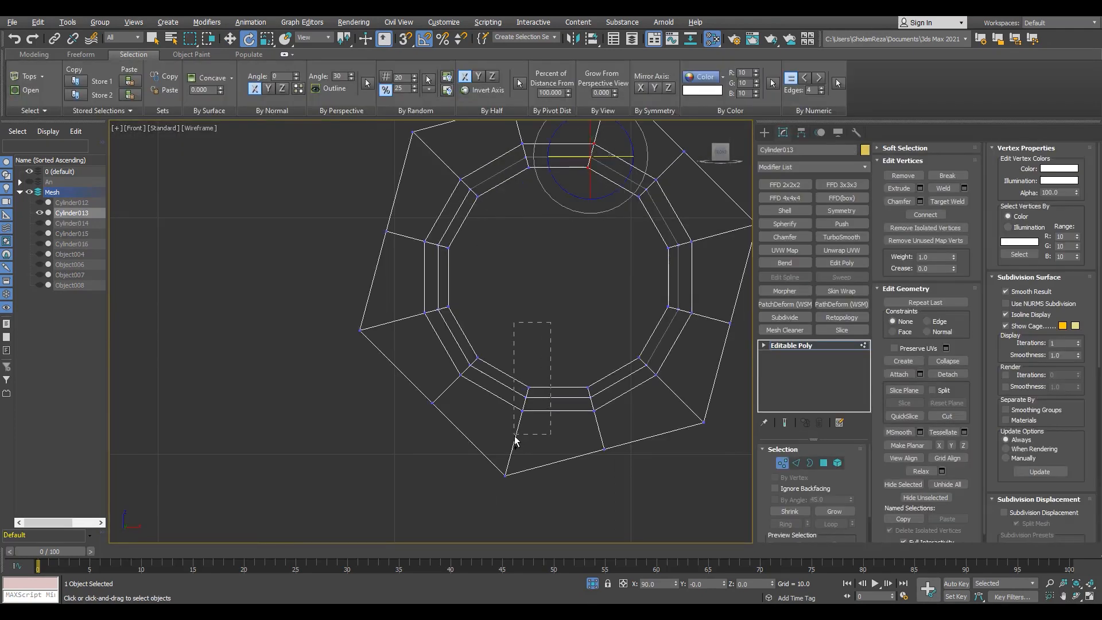
left_click_drag(448, 389, 446, 390, "ctrl")
key("ctrl+shift+e")
middle_click_drag(624, 226, 592, 247)
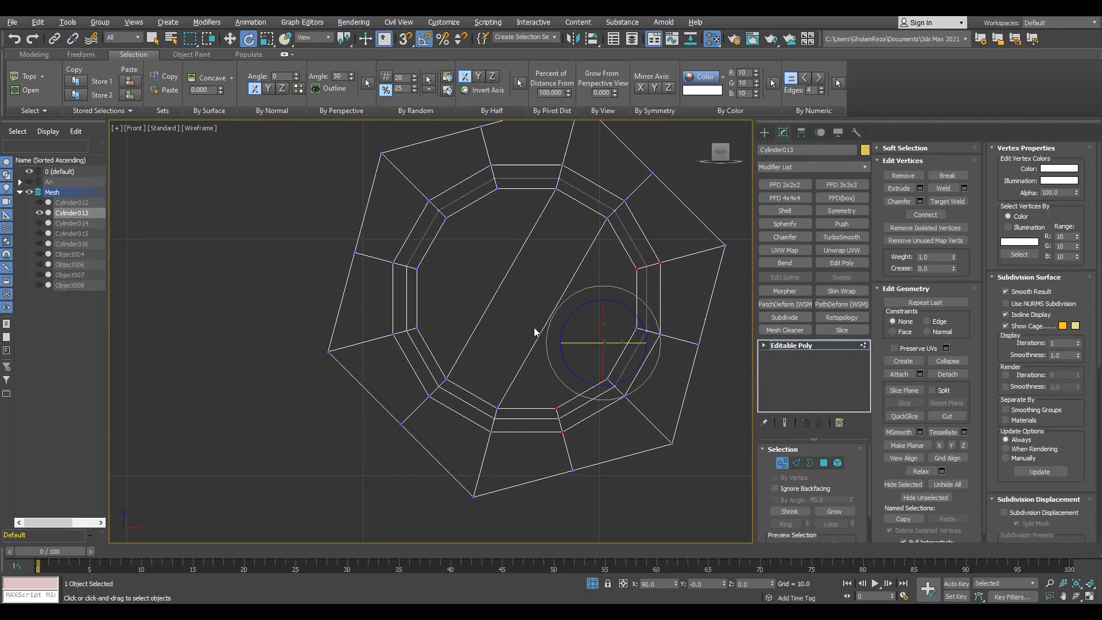
key("2")
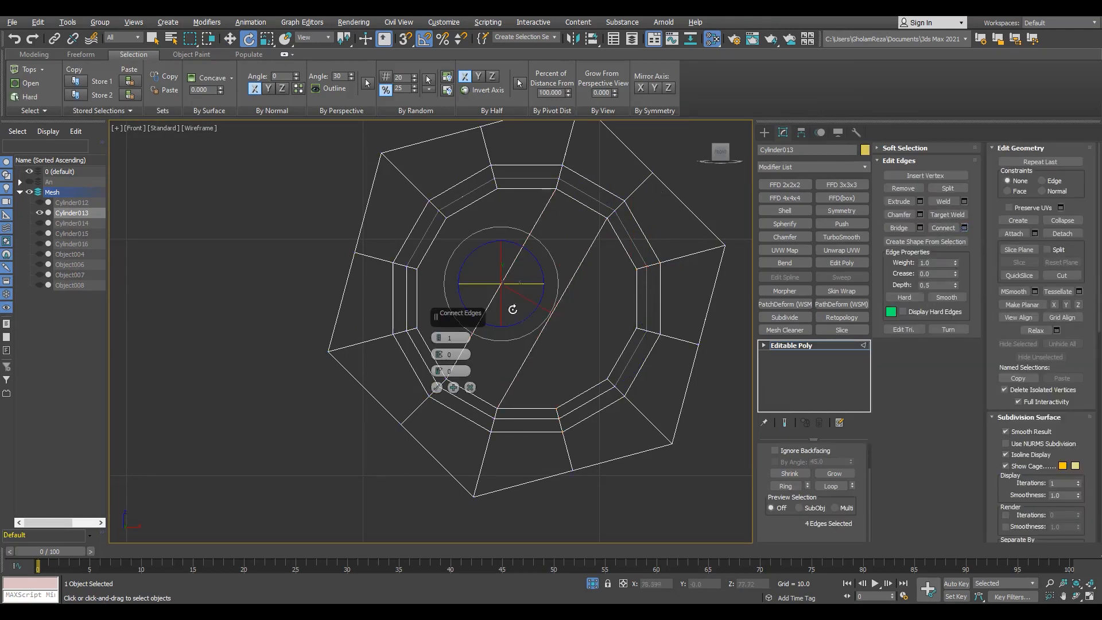
left_click(437, 388)
key("1")
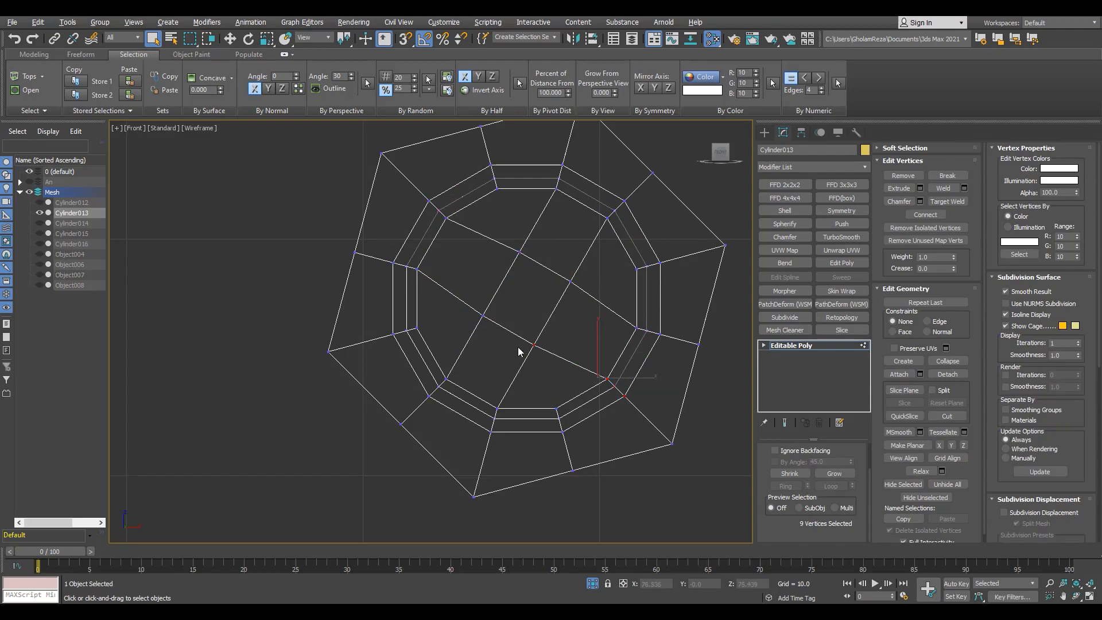
key("w")
key("p")
Chamfer the bolt head's outline, corner and recess edges uniformly by 0.296.
mouse_move(559, 426)
middle_mouse_down("alt")
mouse_move(196, 372)
mouse_move(331, 334)
middle_mouse_up("alt")
scroll(331, 335, "up", 3)
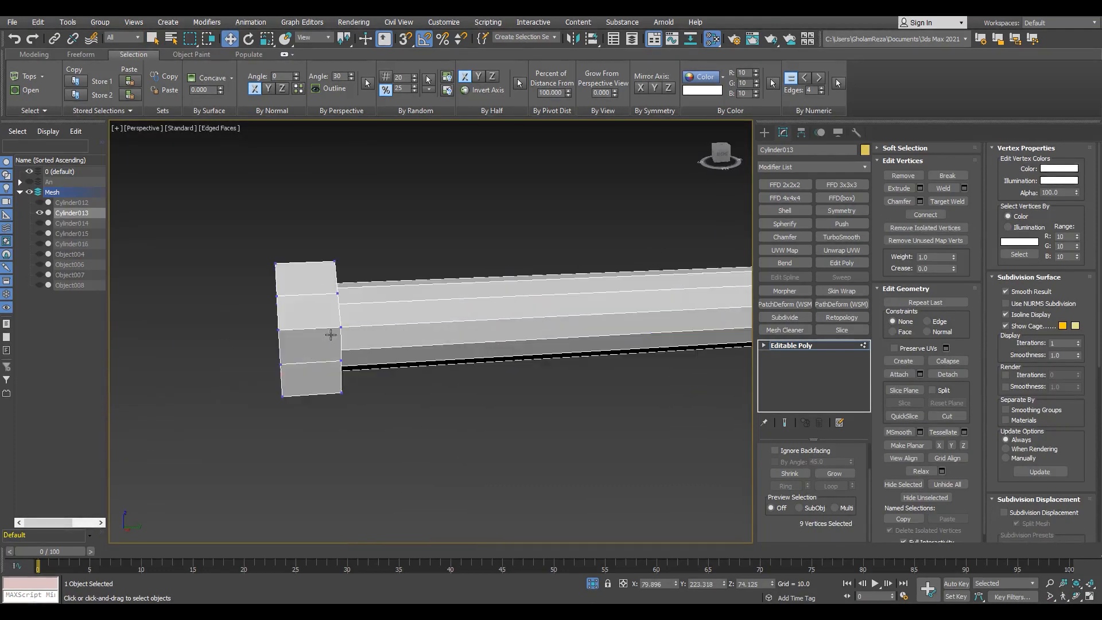
key("4")
left_click(798, 467, "shift")
middle_click_drag(201, 322, 322, 305, "alt")
scroll(322, 304, "up", 2)
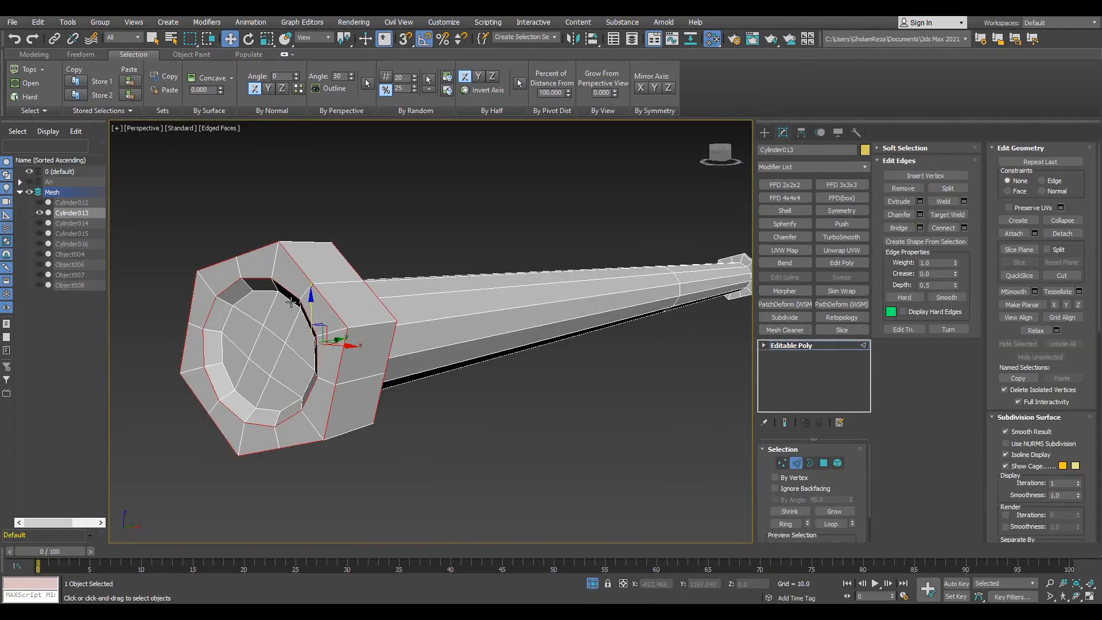
middle_click_drag(143, 324, 244, 296, "alt")
middle_click_drag(277, 413, 274, 321, "alt")
middle_click_drag(284, 273, 233, 298, "alt")
scroll(306, 299, "up", 3)
left_click(921, 214)
scroll(363, 352, "up", 3)
left_click_drag(438, 354, 439, 338)
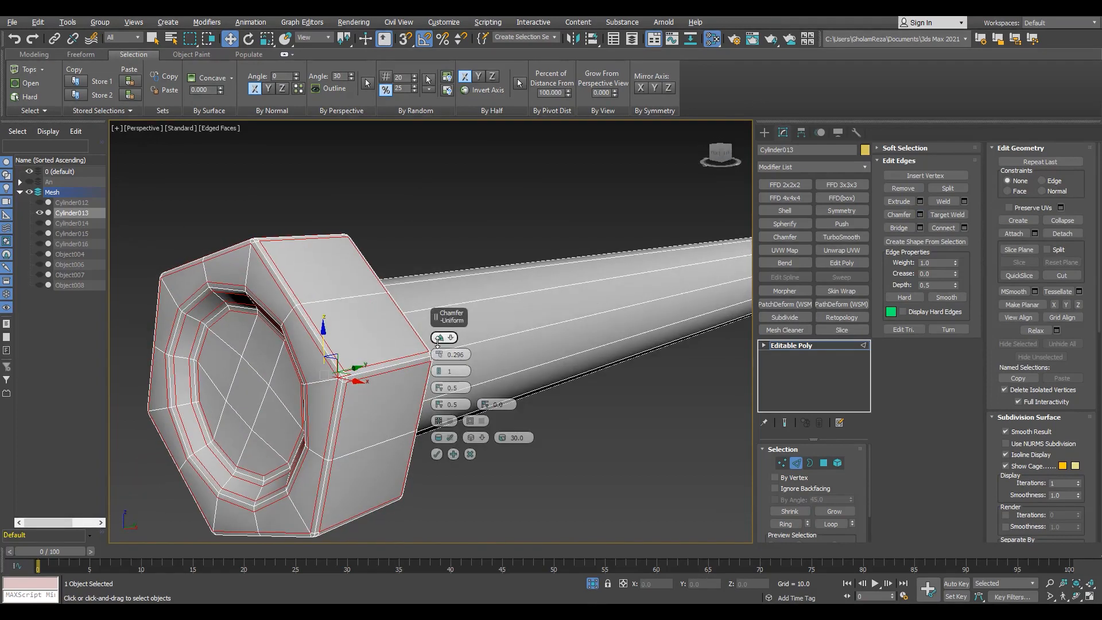
left_click(439, 453)
Delete the vertices of the bolt's far half, leaving the shank open at its middle.
scroll(367, 430, "down", 8)
middle_click_drag(442, 396, 402, 378, "alt")
scroll(362, 402, "down", 5)
key("1")
middle_click_drag(696, 283, 581, 280)
left_click_drag(678, 247, 492, 380)
key("Delete")
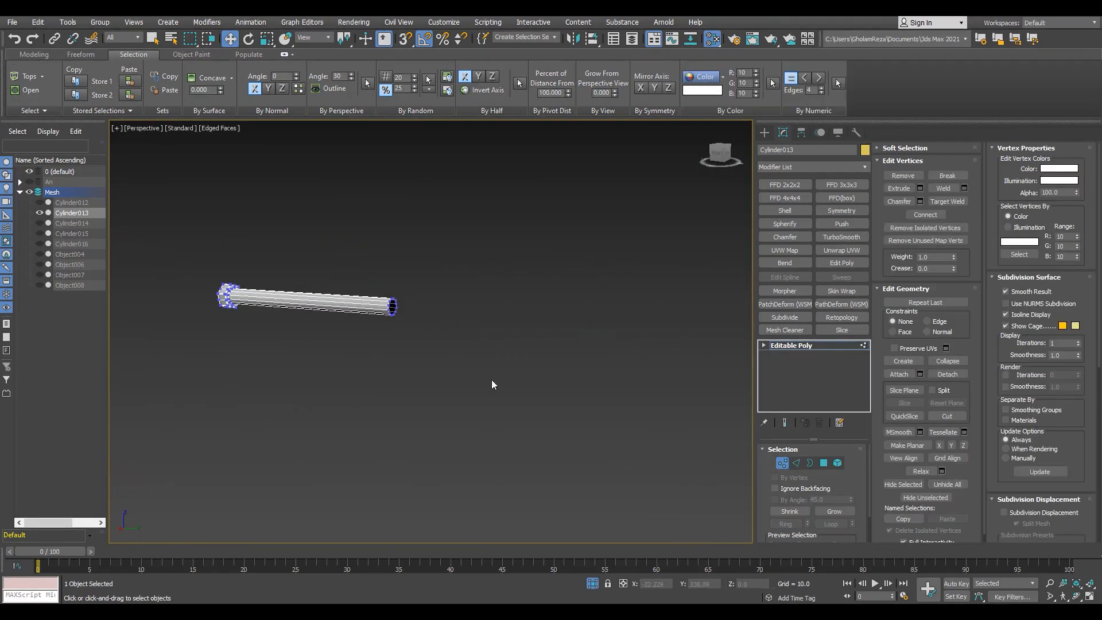
Mirror the chamfered bolt half with a flipped Symmetry modifier along the Y axis and end the isolation.
scroll(388, 307, "up", 6)
key("2")
left_click(855, 213)
left_click(828, 473)
left_click(800, 484)
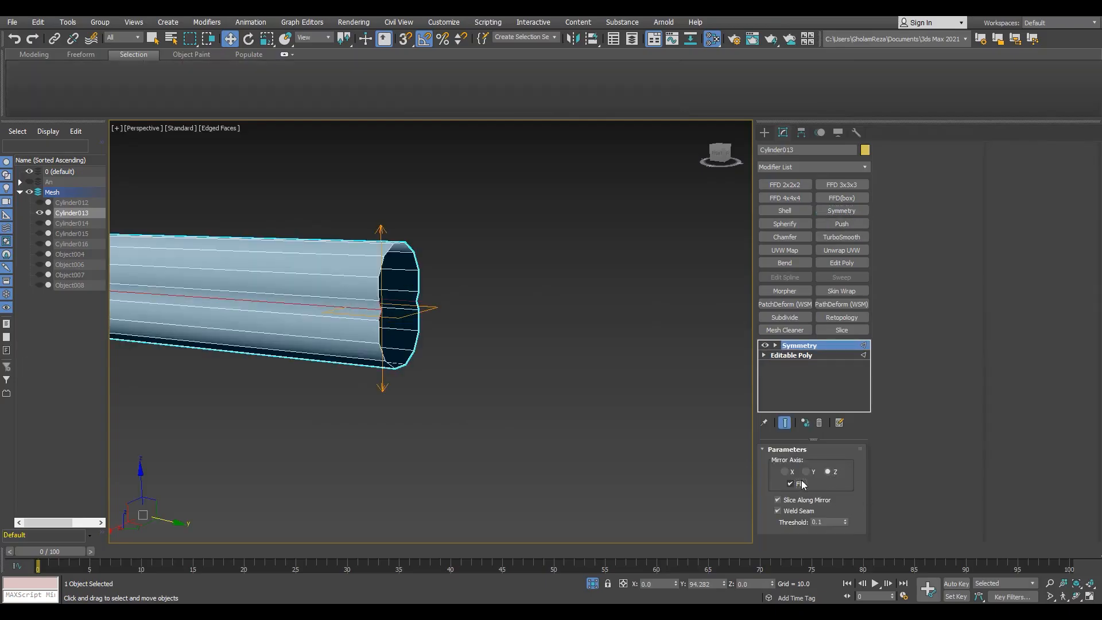
left_click(806, 472)
scroll(475, 355, "down", 5)
middle_click_drag(476, 355, 517, 370, "alt")
left_click(593, 585)
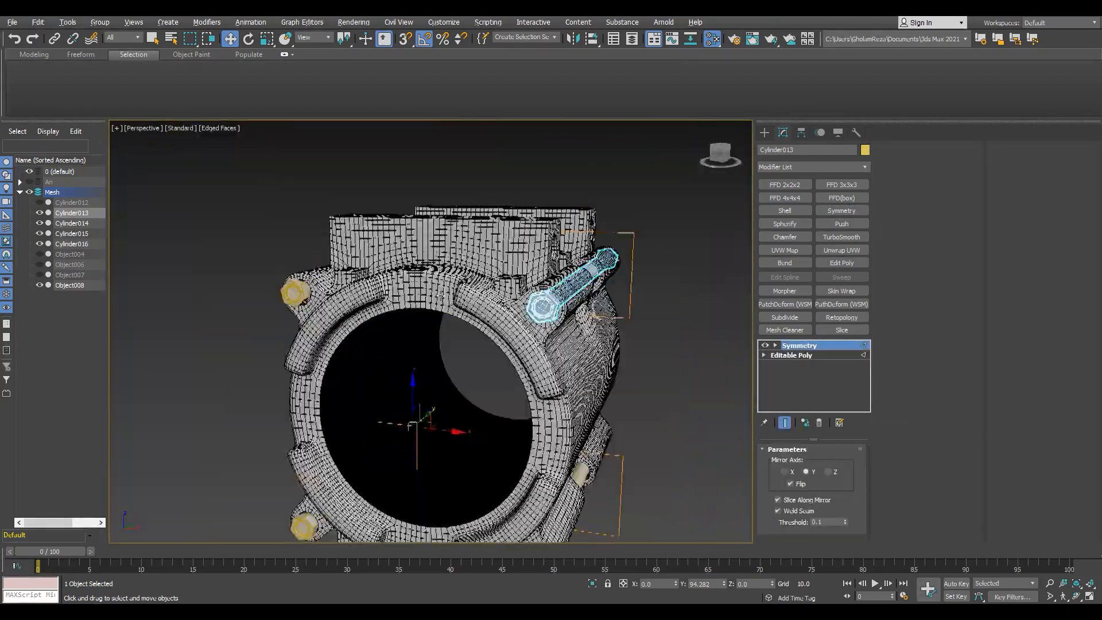
Collapse the bolt's modifier stack into an editable poly.
middle_click_drag(441, 295, 391, 300, "alt")
scroll(390, 300, "up", 2)
left_click(798, 356)
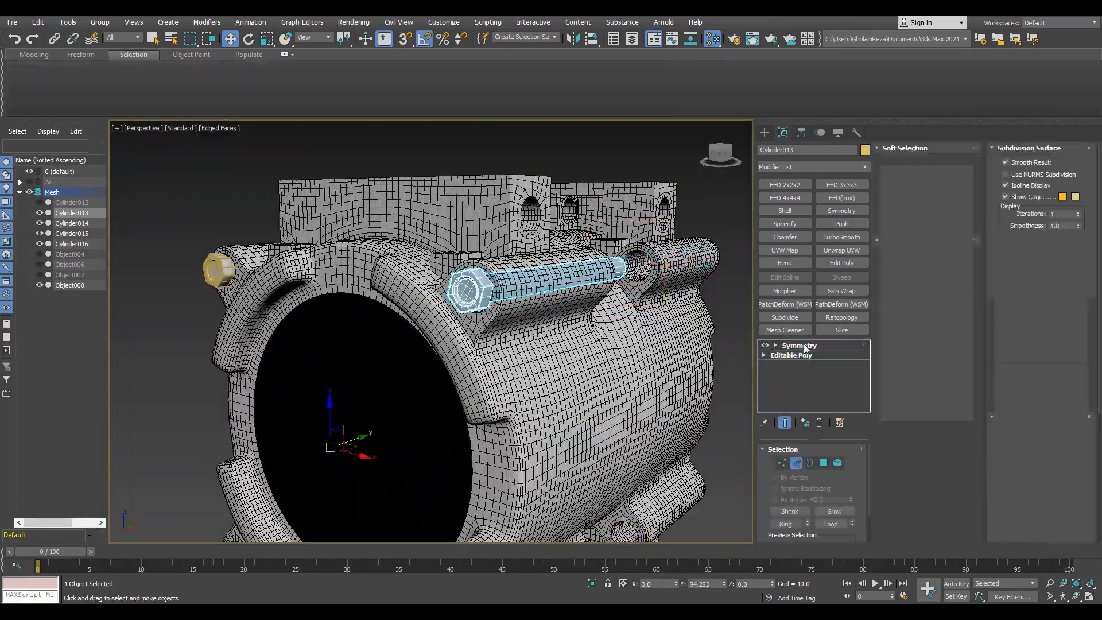
right_click(800, 345)
left_click(843, 445)
left_click(595, 362)
Apply TurboSmooth with one iteration to the bolt and check the smoothed result on the body.
key("F4")
left_click(847, 238)
scroll(486, 275, "down", 3)
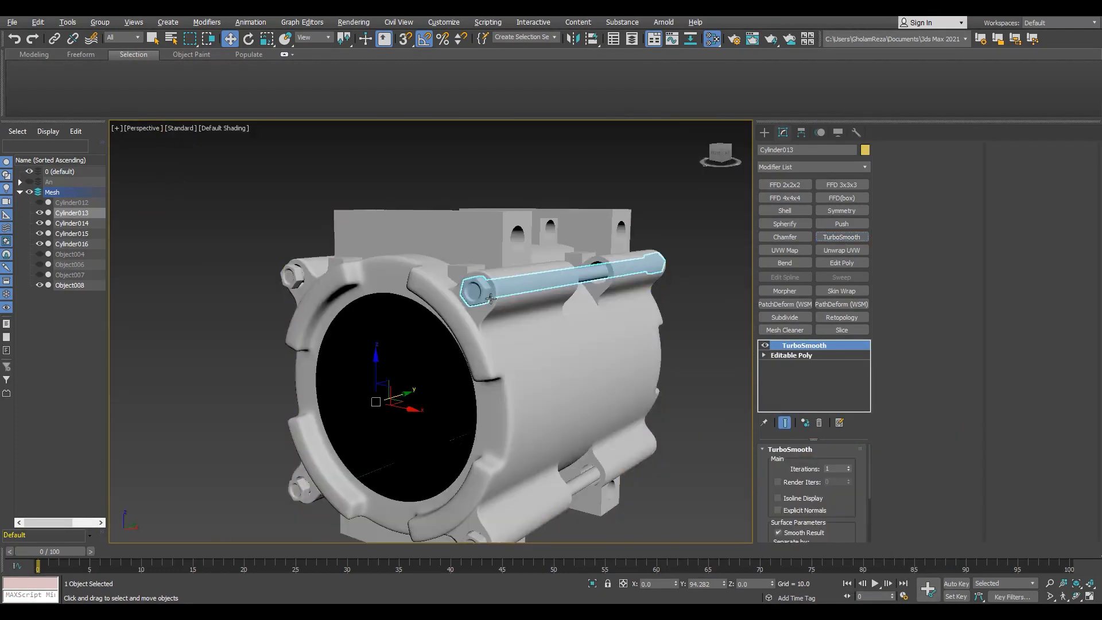
middle_click_drag(487, 276, 551, 276, "alt")
scroll(399, 279, "up", 5)
scroll(400, 279, "down", 5)
scroll(552, 276, "up", 5)
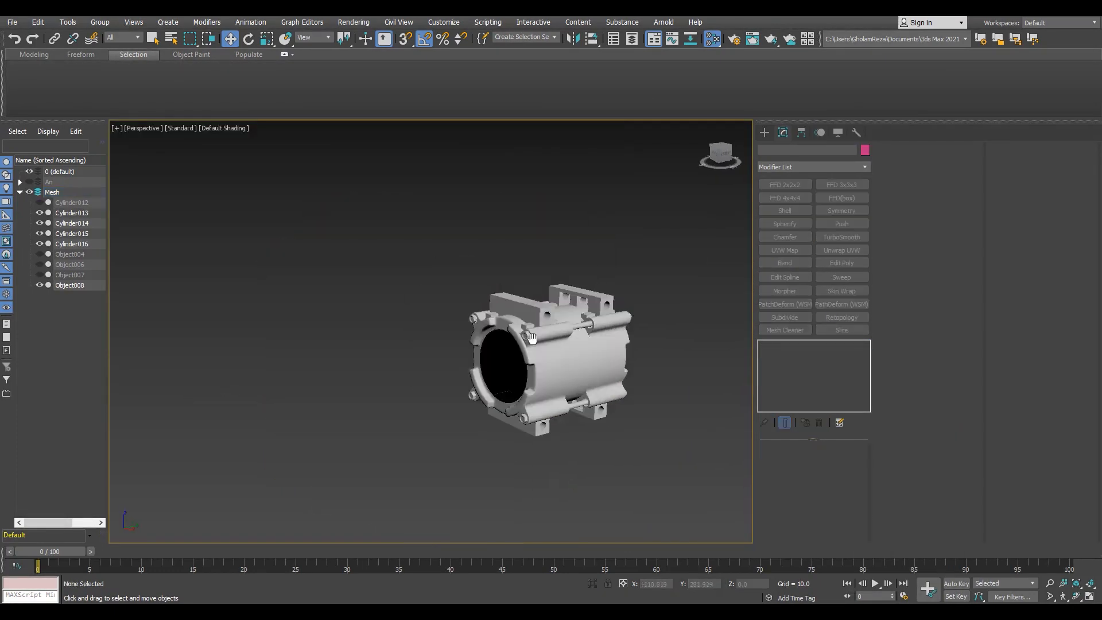
scroll(531, 338, "up", 3)
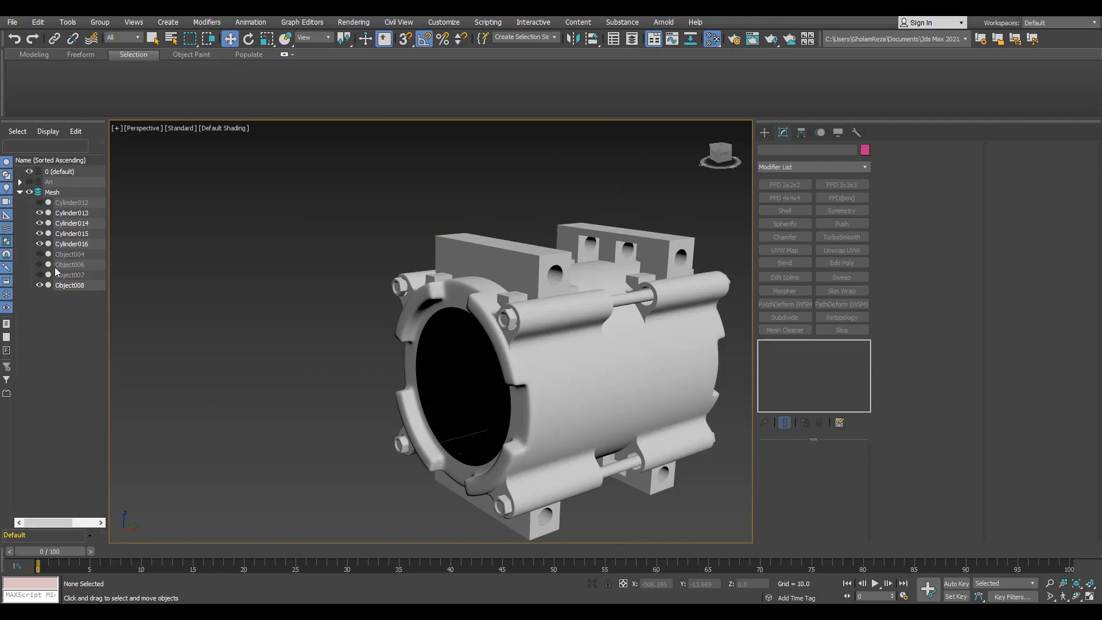
Unhide the pulley object Cylinder012 and isolate it with its edges shown.
left_click(39, 202)
left_click(402, 327)
key("F4")
key("alt+q")
Chamfer the edge loop around the pulley's outer front rim, adding segments to round it.
middle_click_drag(453, 321, 431, 350, "alt")
scroll(378, 273, "up", 4)
key("2")
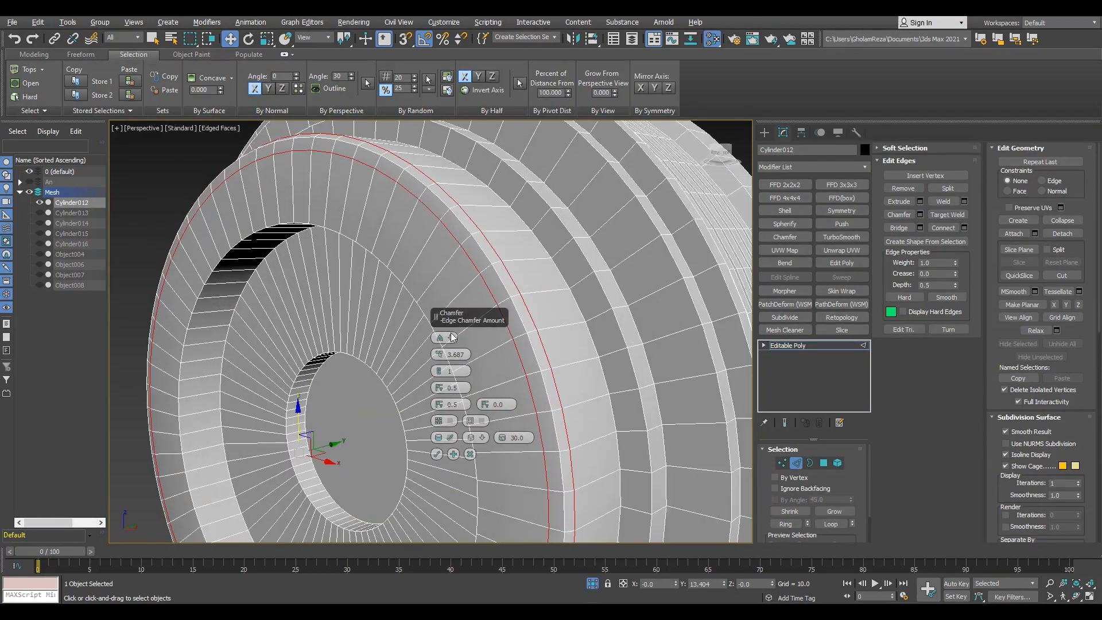
left_click(440, 370)
middle_click_drag(483, 246, 427, 237, "alt")
left_click_drag(439, 354, 444, 306)
left_click(438, 454)
scroll(424, 356, "down", 5)
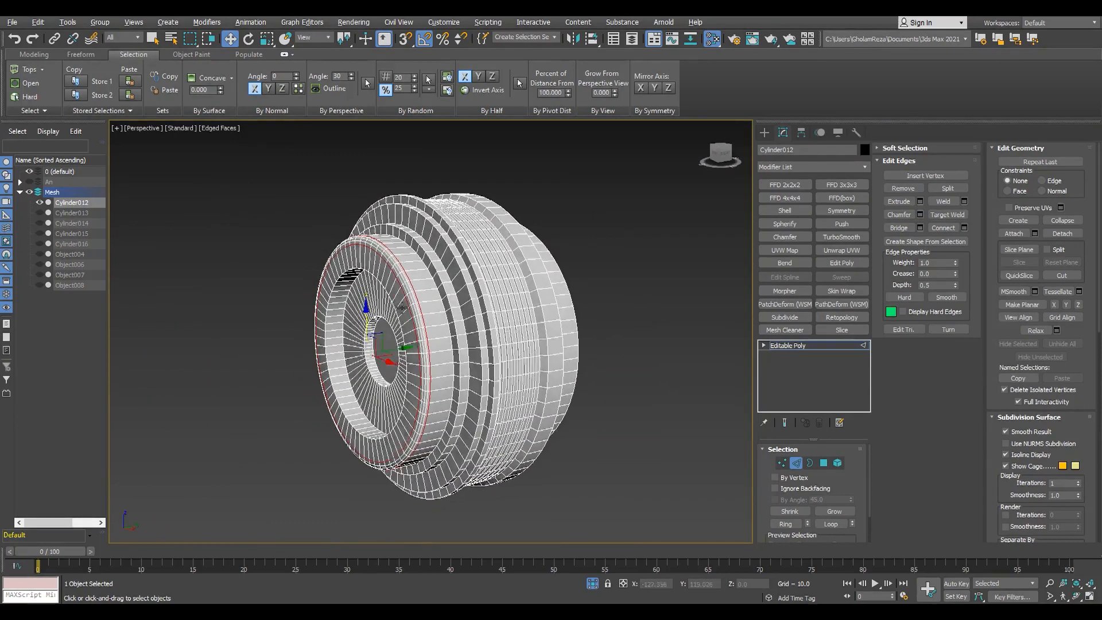
Select the remaining hard edge loops on the pulley's steps and grooves and chamfer them by 0.5.
double_click(419, 307)
scroll(419, 276, "up", 4)
middle_click_drag(494, 321, 436, 344, "alt")
double_click(433, 391, "ctrl")
scroll(432, 392, "up", 3)
middle_click_drag(433, 391, 450, 388, "alt")
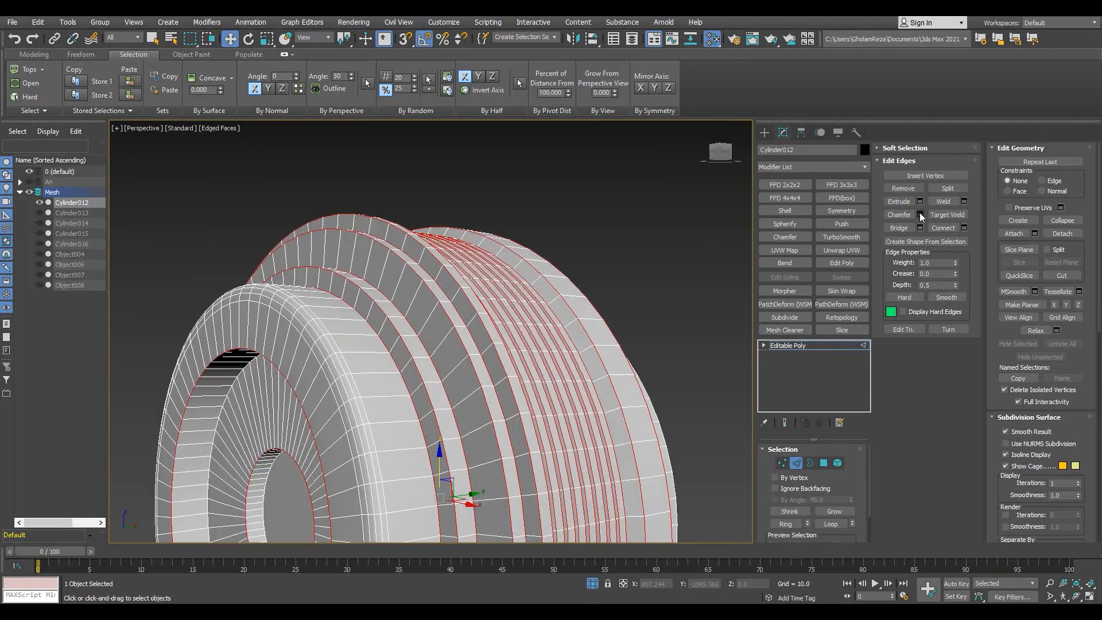
left_click(920, 215)
type(".1")
key("Return")
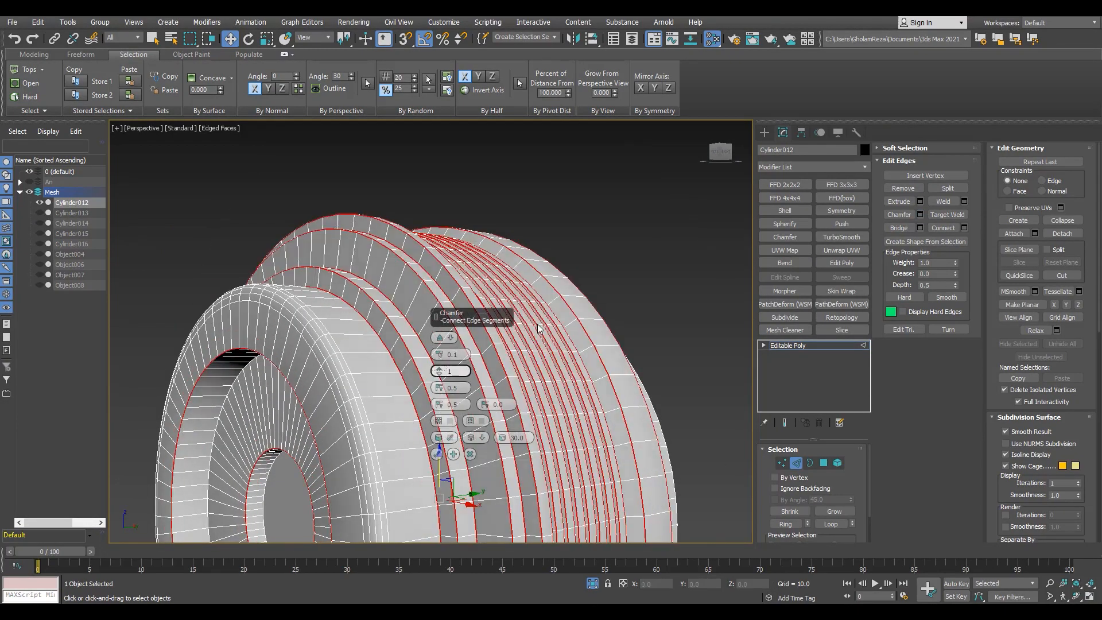
scroll(540, 329, "up", 4)
double_click(455, 353)
type("0.2")
key("BackSpace")
type("5")
key("Return")
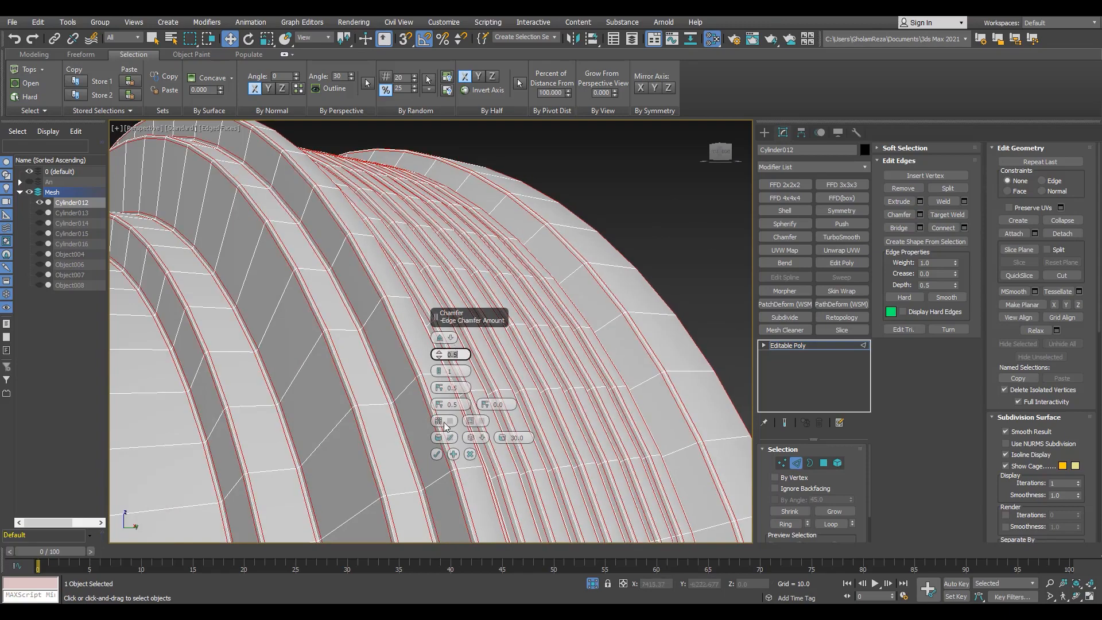
Delete the round polygon at the bottom of the pulley's central recess.
scroll(457, 435, "down", 5)
middle_click_drag(456, 435, 481, 322, "alt")
key("4")
left_click(383, 364)
scroll(383, 364, "up", 4)
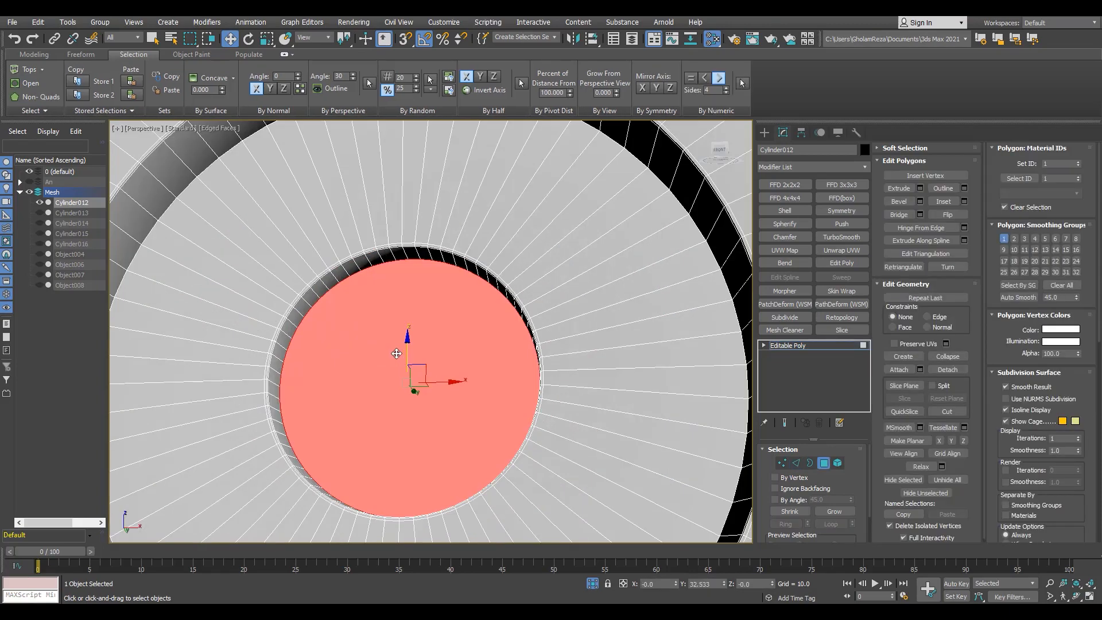
key("Delete")
Close the bottom of the pulley's central recess with parallel strips of faces between its border edges.
key("2")
double_click(403, 263)
middle_click_drag(398, 454, 537, 330, "alt")
scroll(409, 510, "up", 5)
left_click(428, 490, "ctrl")
scroll(428, 490, "down", 3)
scroll(420, 347, "up", 5)
left_click(477, 386)
scroll(477, 386, "down", 6)
Leave edge editing and apply TurboSmooth to the pulley to preview its smoothing.
left_click(818, 345)
key("F4")
scroll(537, 313, "up", 4)
left_click(846, 236)
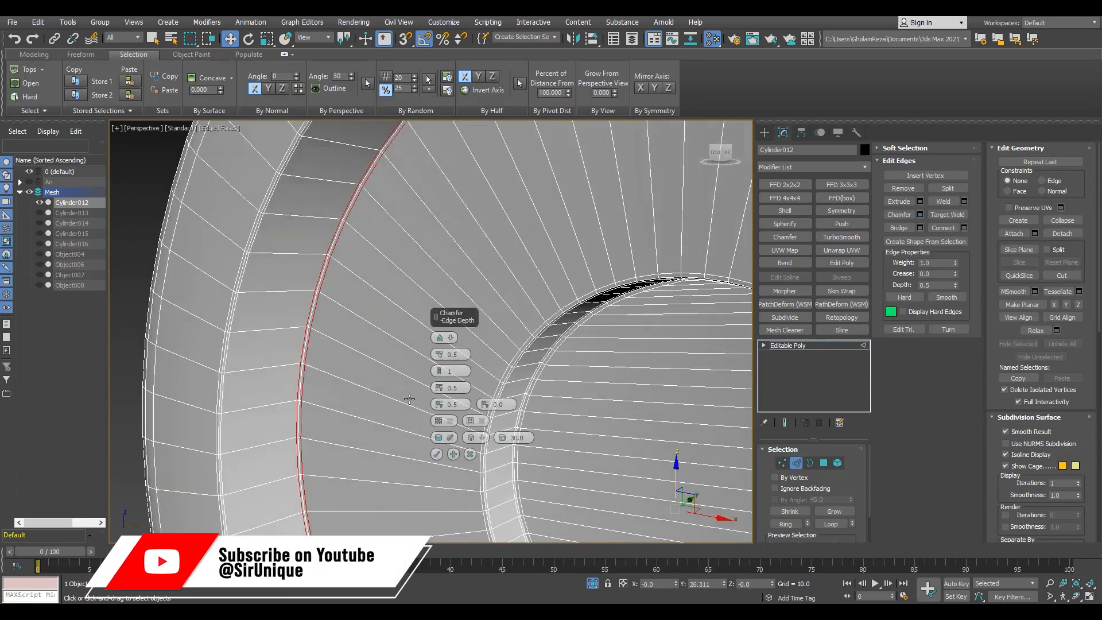
Finish the 0.5 chamfer on the pulley recess's edge loop and apply TurboSmooth to all visible parts.
left_click(794, 346)
key("F4")
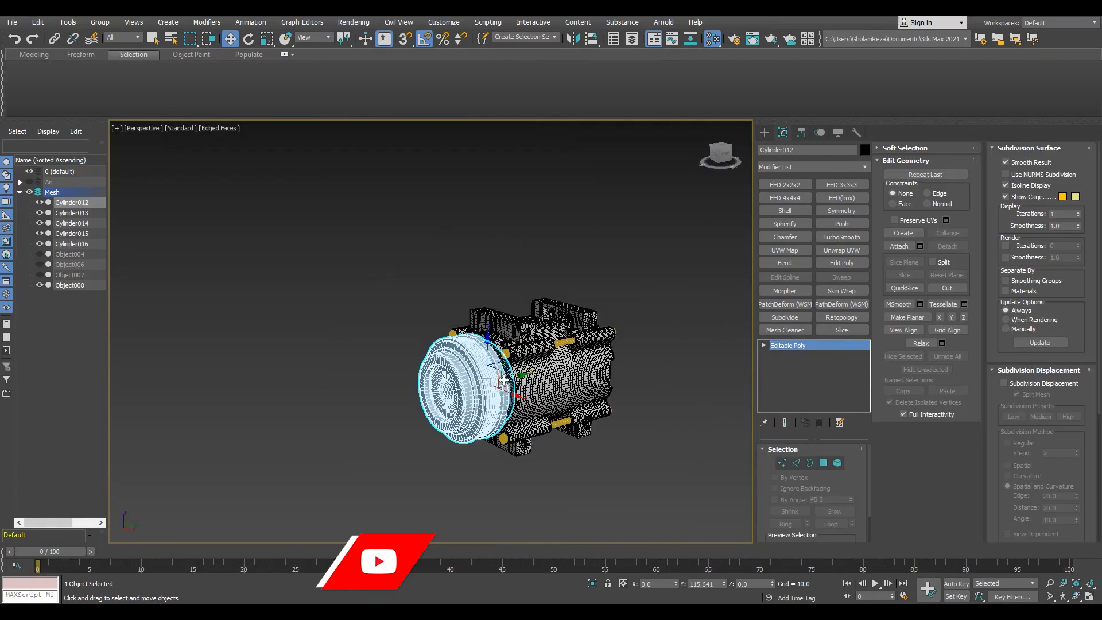
key("ctrl+a")
left_click(842, 237)
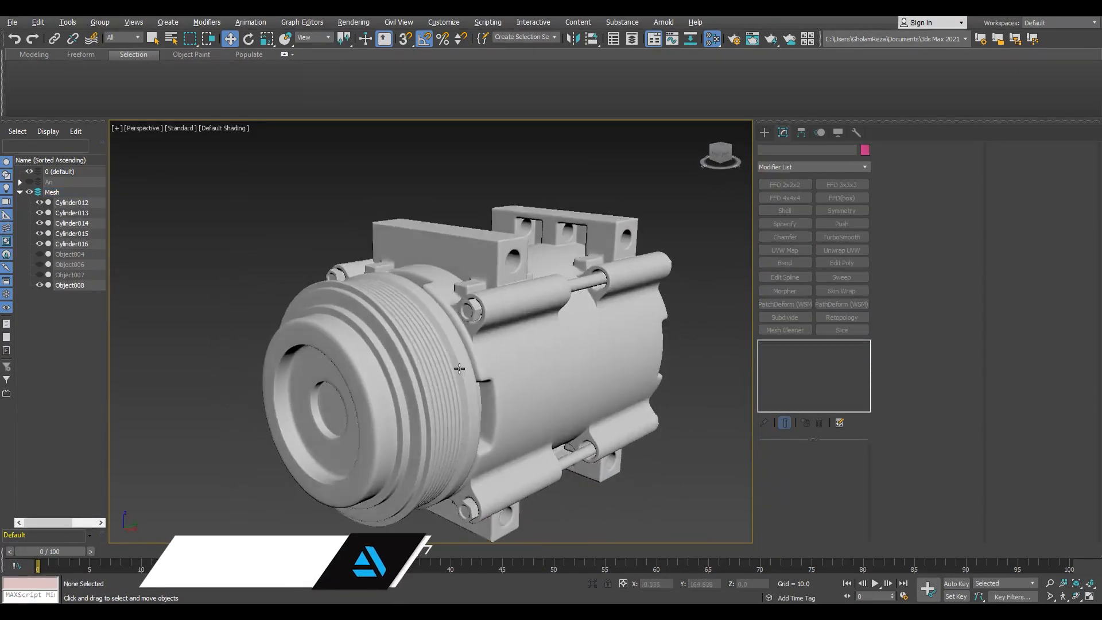
Remove TurboSmooth from the main cylindrical body.
middle_click_drag(459, 369, 652, 381, "alt")
key("ctrl+a")
key("F4")
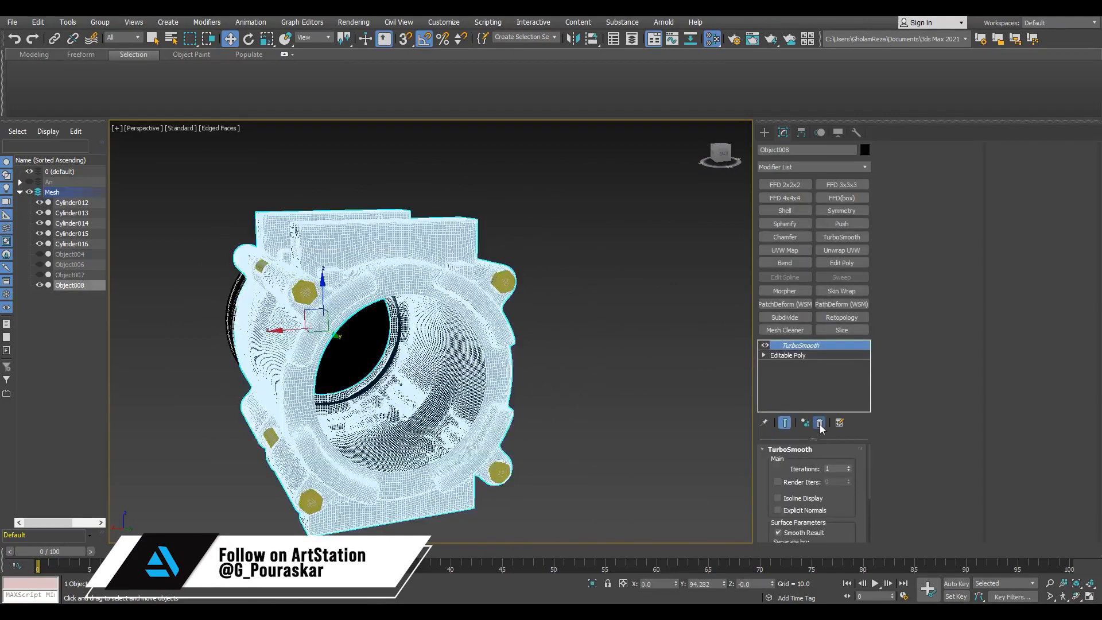
Select the edge loop around the body's rear opening and close it with parallel strips of faces.
left_click(489, 360)
key("2")
double_click(487, 361)
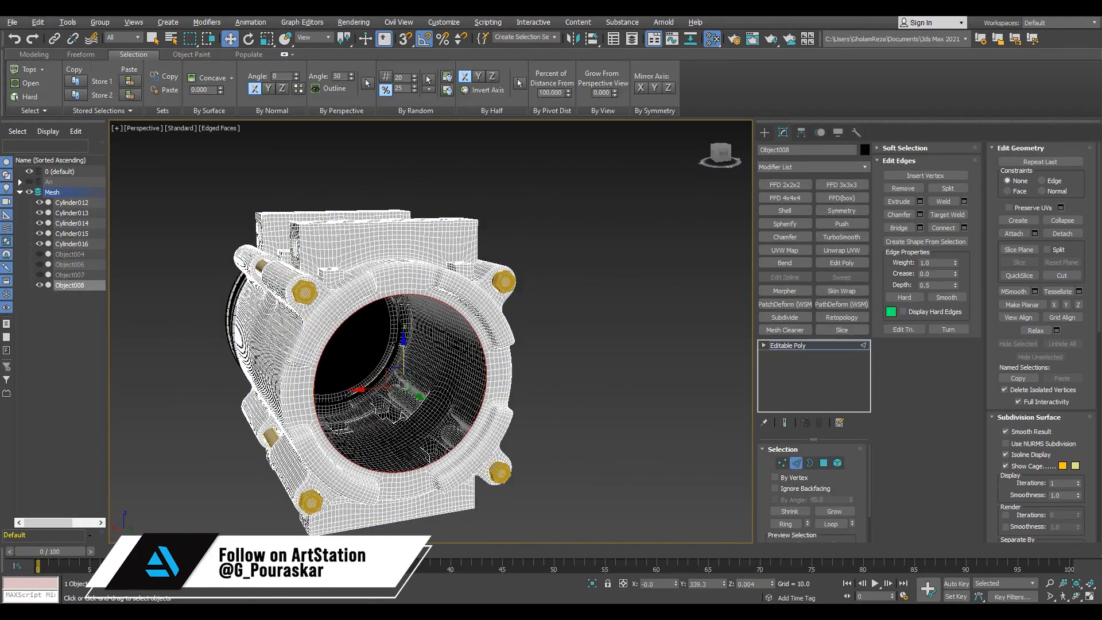
scroll(387, 377, "up", 10)
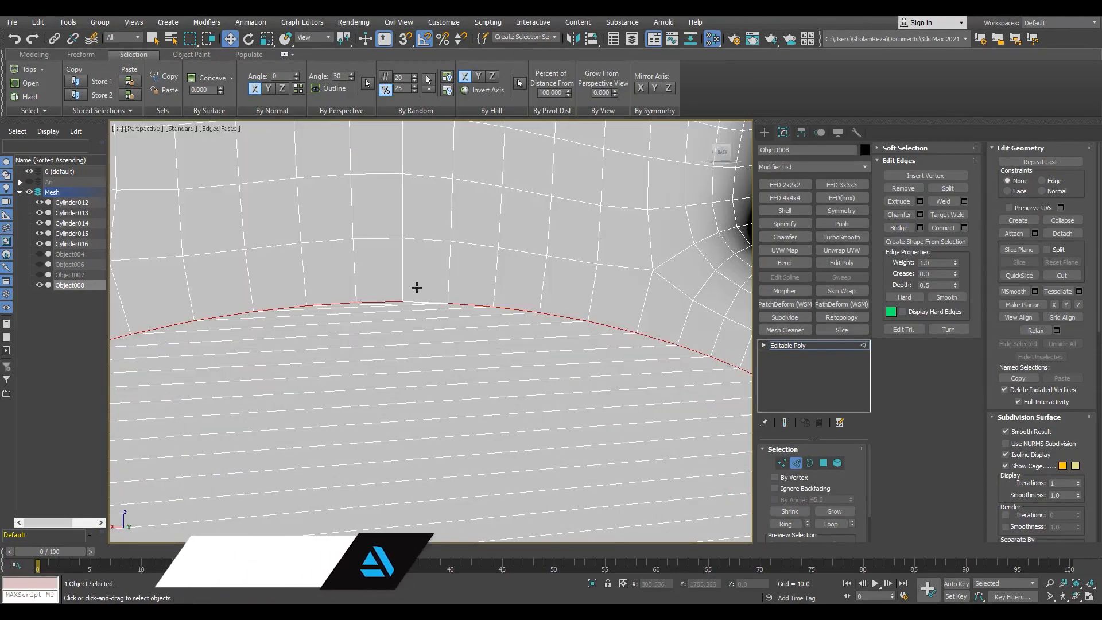
scroll(402, 345, "down", 10)
scroll(401, 411, "up", 10)
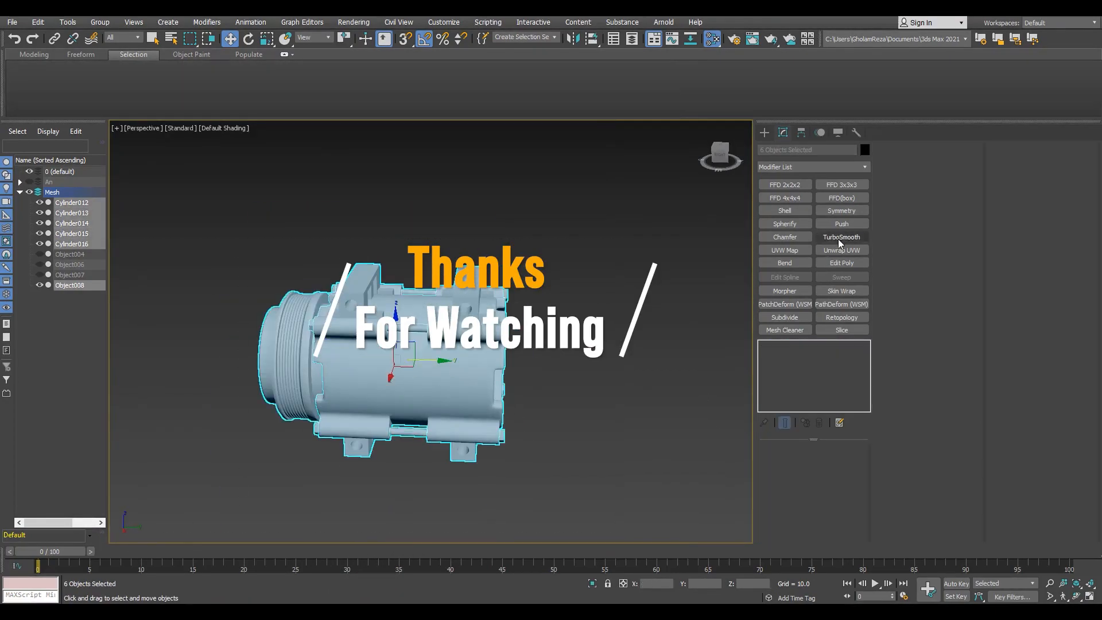
Apply TurboSmooth to all six parts of the model together.
left_click(841, 237)
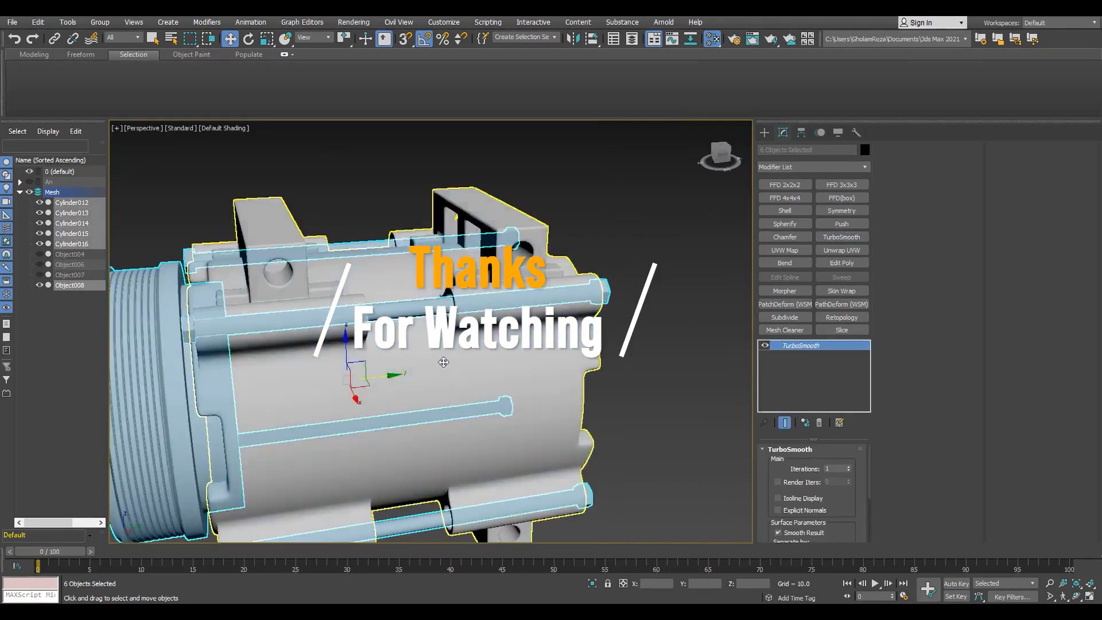